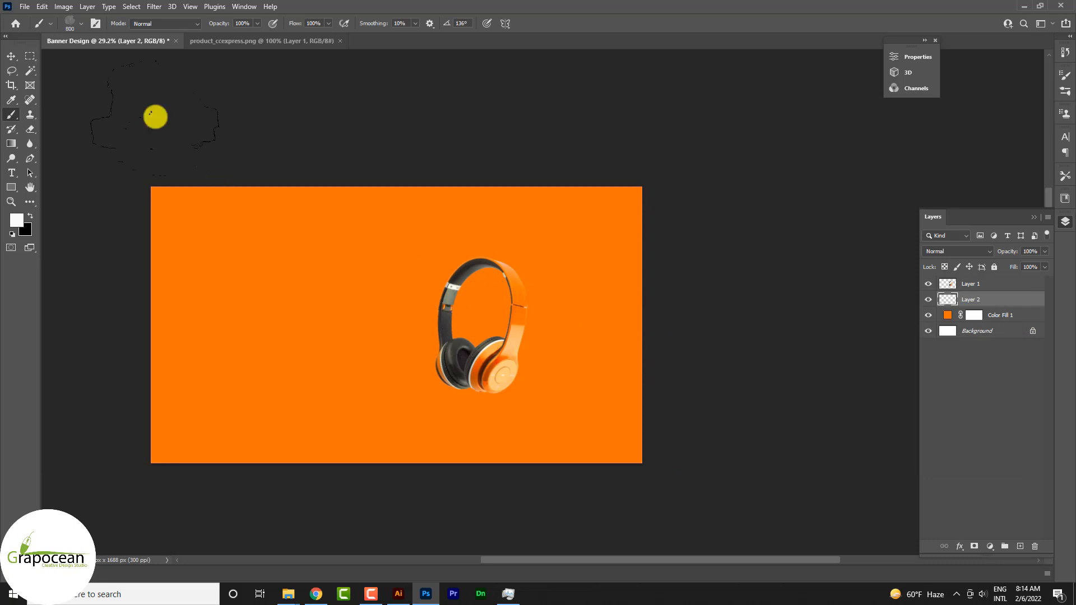
Choose the Soft Round brush from the General Brushes for painting on Layer 2.
{"action": "left_click", "coordinate": [475, 323]}
{"action": "key", "text": "ctrl+z"}
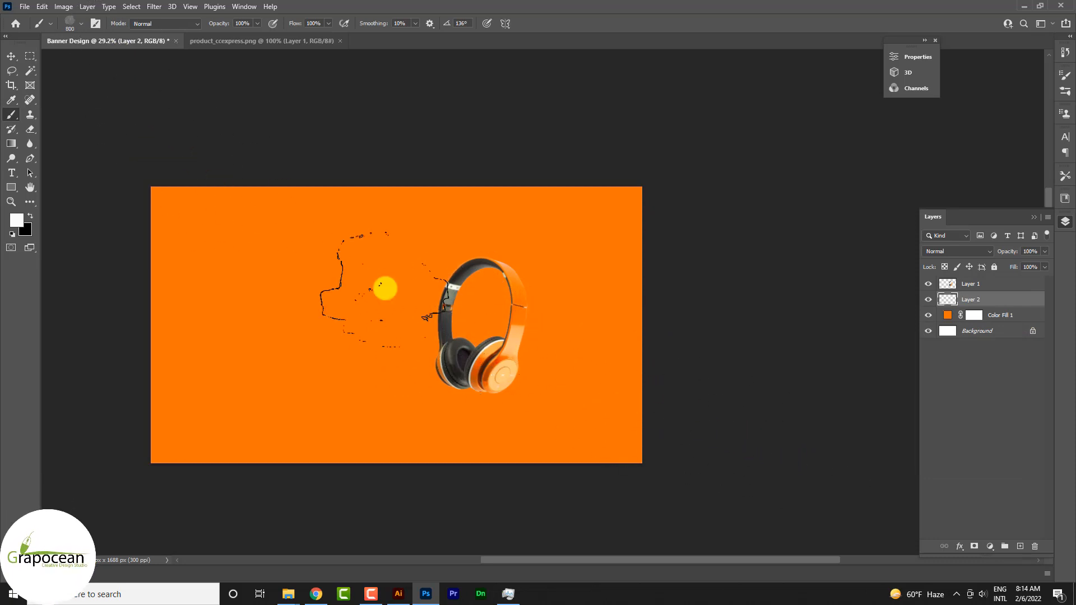
{"action": "left_click", "coordinate": [75, 23]}
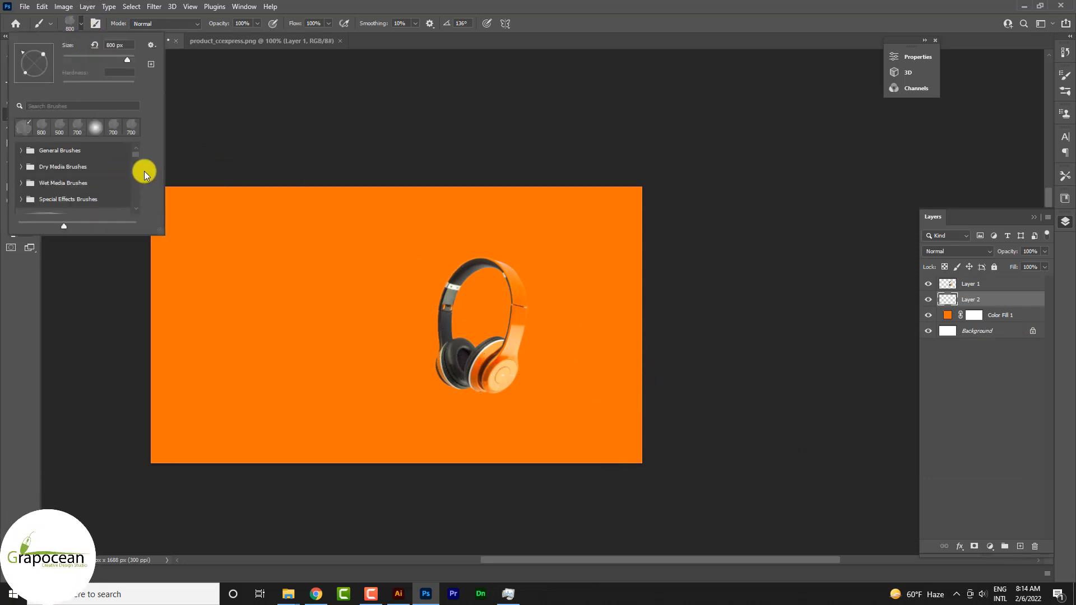
{"action": "left_click", "coordinate": [21, 151]}
{"action": "left_click", "coordinate": [67, 171]}
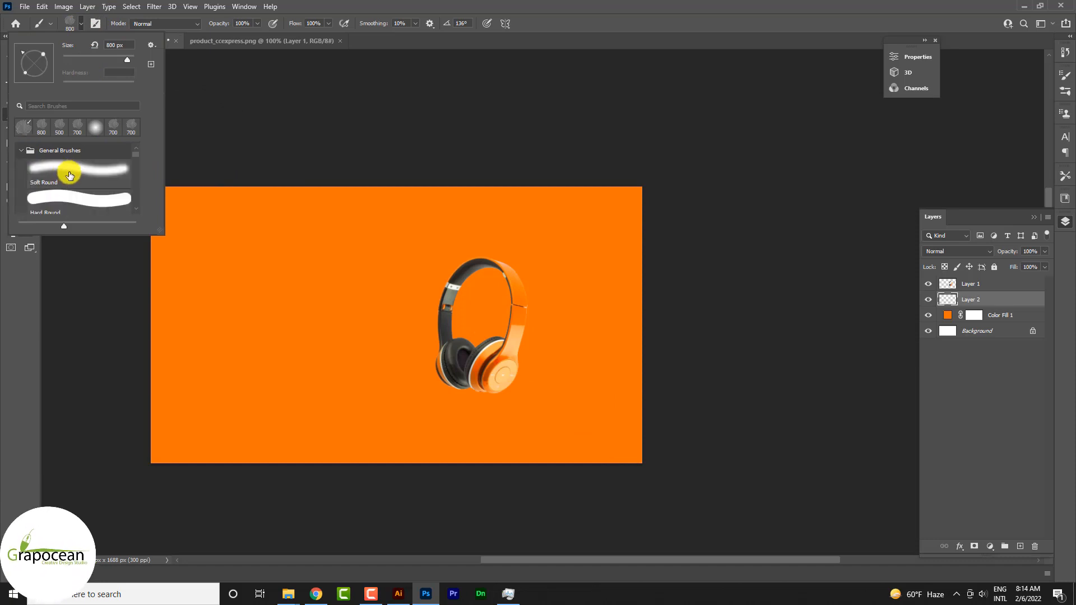
Enlarge the brush to about 1600 px and paint one soft white dab behind the headphones on Layer 2.
{"action": "left_click", "coordinate": [499, 324]}
{"action": "key", "text": "ctrl+z"}
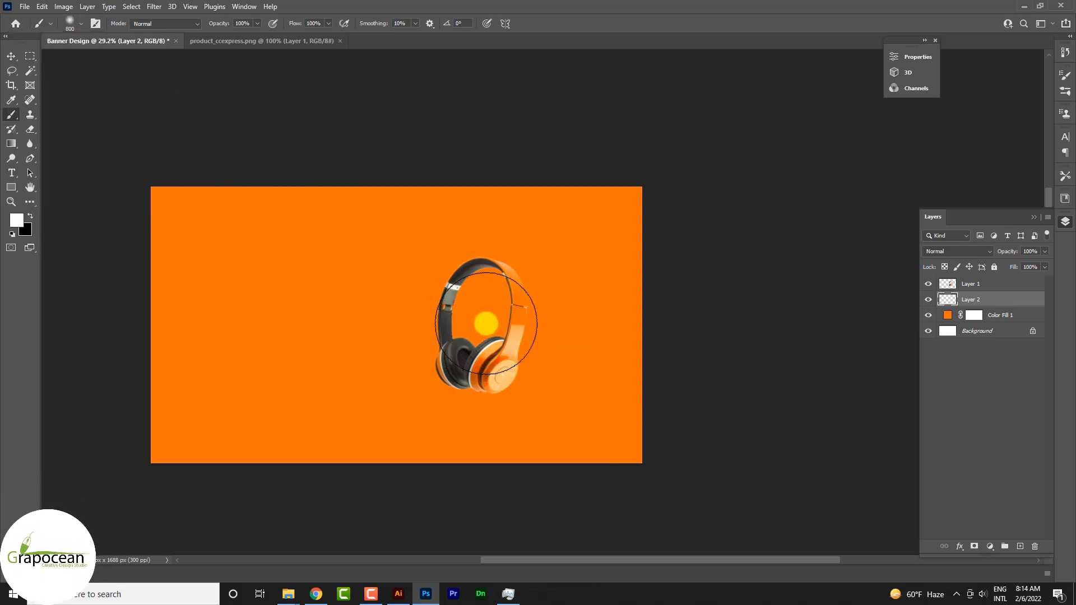
{"action": "key", "text": "bracketright"}
{"action": "key", "text": "bracketright"}
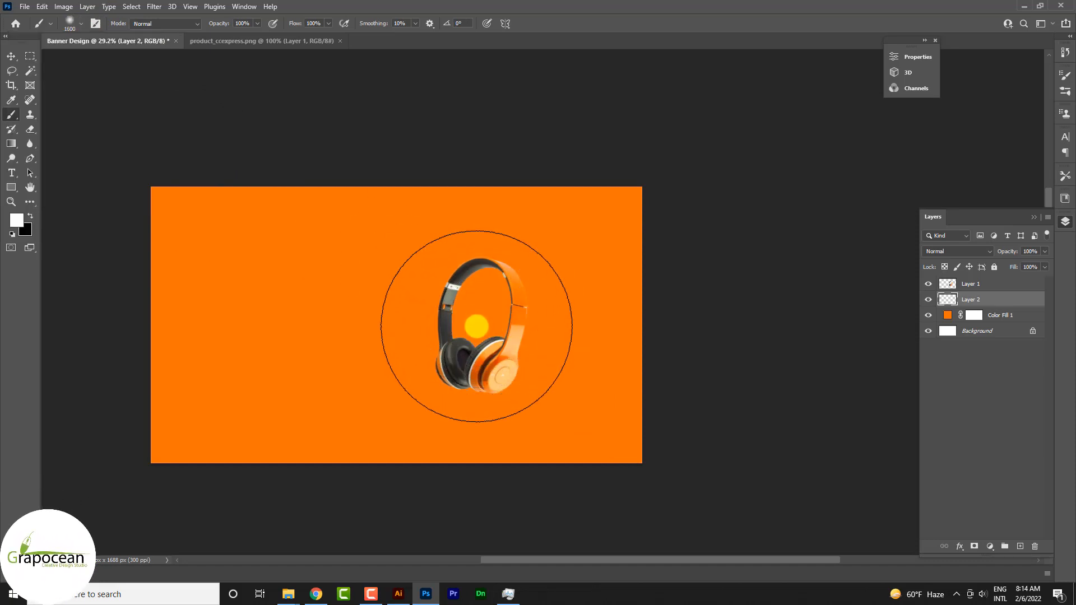
{"action": "left_click", "coordinate": [476, 326]}
Set the blend mode of the white glow layer to Soft Light.
{"action": "left_click", "coordinate": [961, 254]}
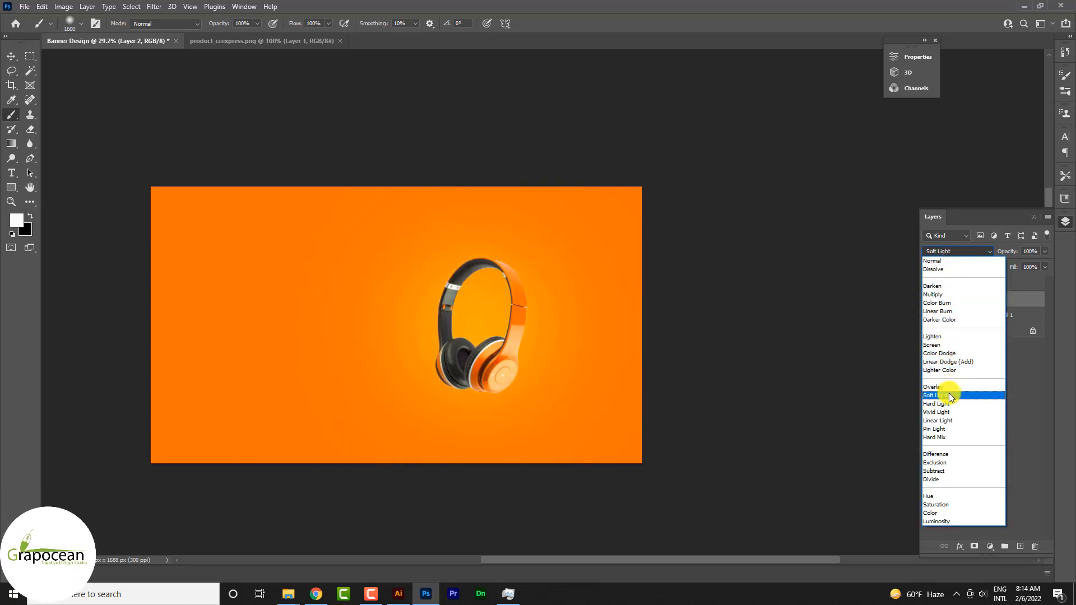
{"action": "left_click", "coordinate": [951, 396]}
{"action": "left_click", "coordinate": [10, 56]}
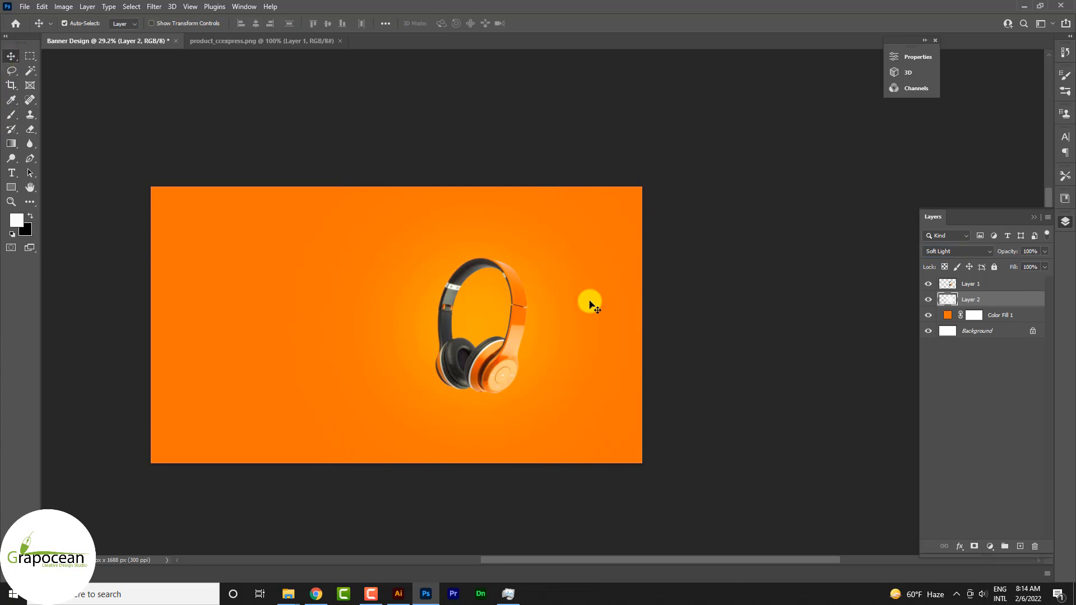
{"action": "scroll", "coordinate": [732, 447], "scroll_direction": "down", "scroll_amount": 2}
Switch to Illustrator and create a new 1000 x 1000 px document in CMYK colour.
{"action": "left_click", "coordinate": [397, 597]}
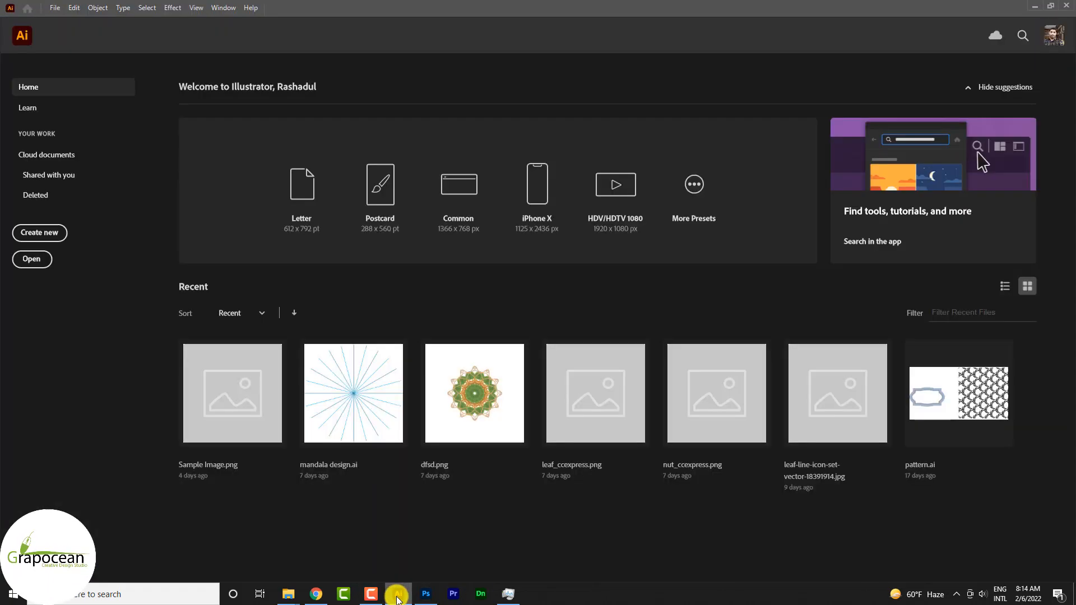
{"action": "left_click", "coordinate": [53, 234]}
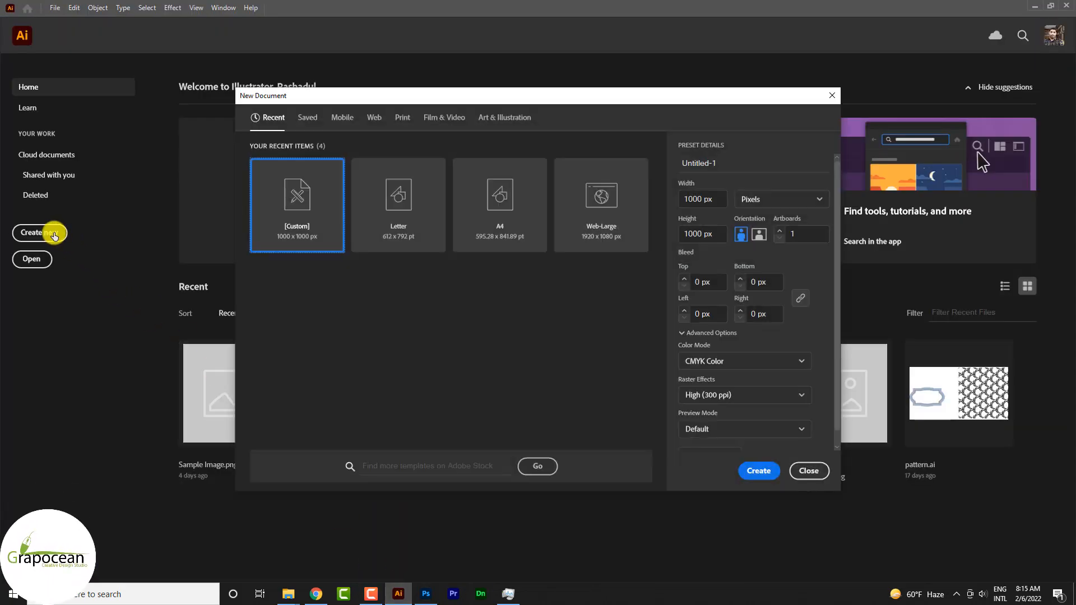
{"action": "left_click", "coordinate": [760, 471]}
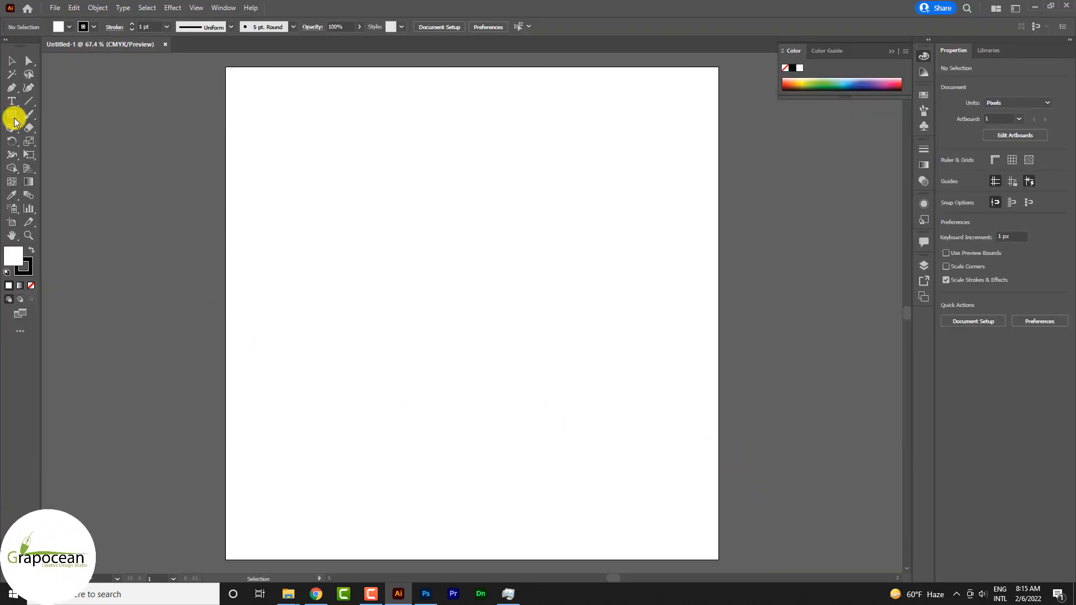
Draw a closed, curved blob about 807 x 348 px with the Pen tool and move it partly off the artboard's left edge.
{"action": "left_click", "coordinate": [11, 88]}
{"action": "left_click", "coordinate": [279, 279]}
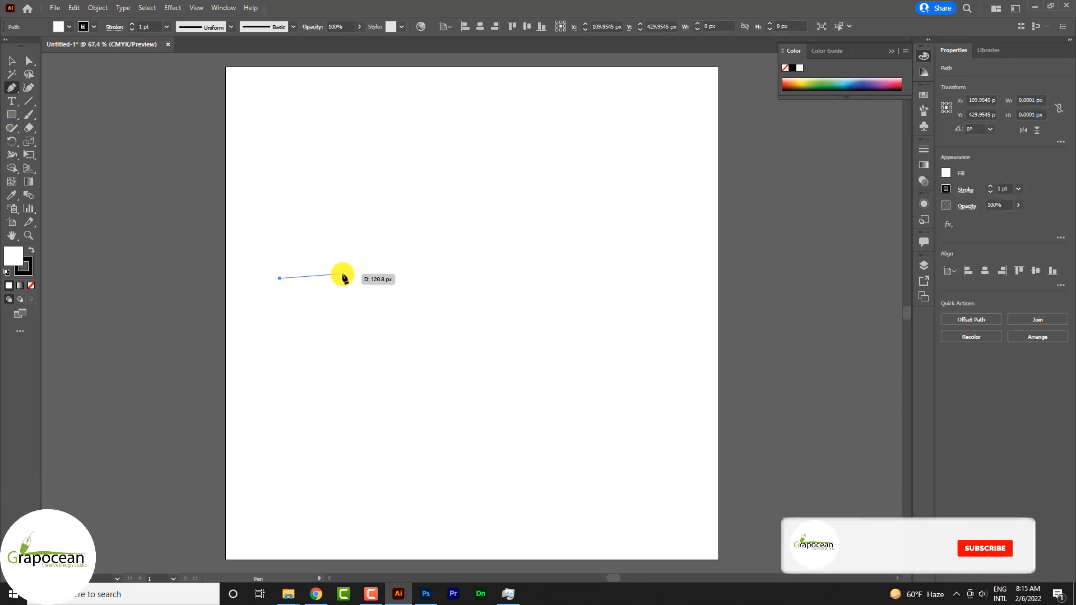
{"action": "left_click", "coordinate": [428, 248]}
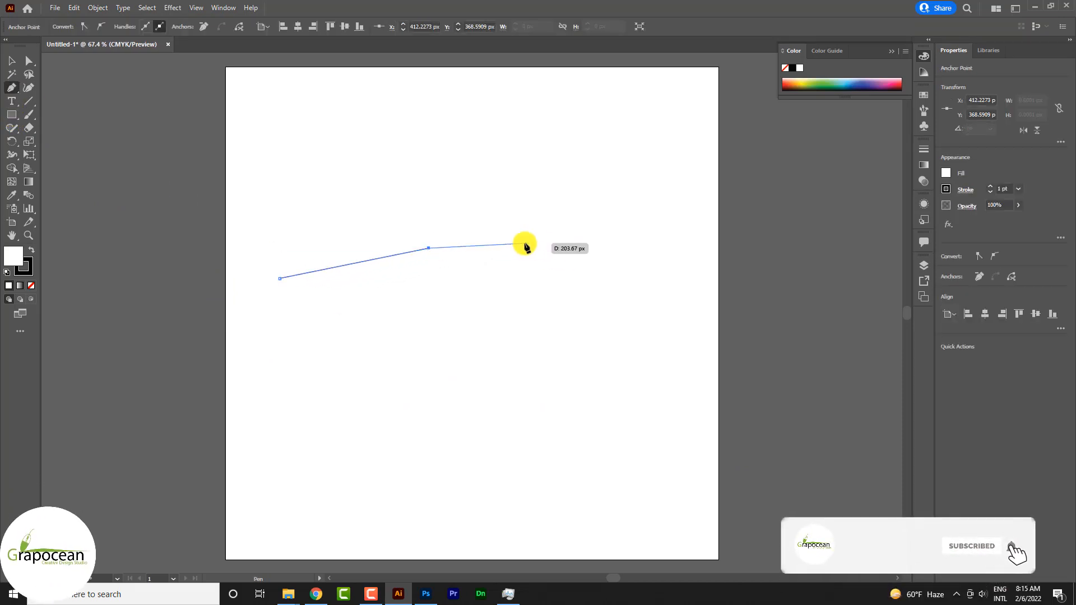
{"action": "left_click_drag", "start_coordinate": [460, 239], "coordinate": [537, 279]}
{"action": "left_click", "coordinate": [639, 278]}
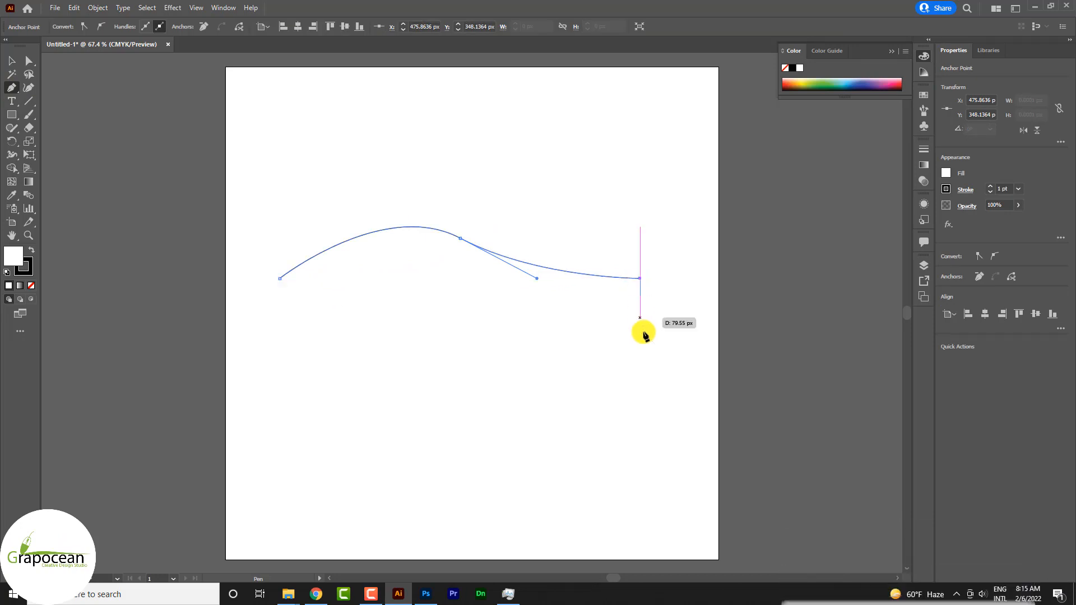
{"action": "key", "text": "ctrl+z"}
{"action": "left_click_drag", "start_coordinate": [649, 318], "coordinate": [639, 389]}
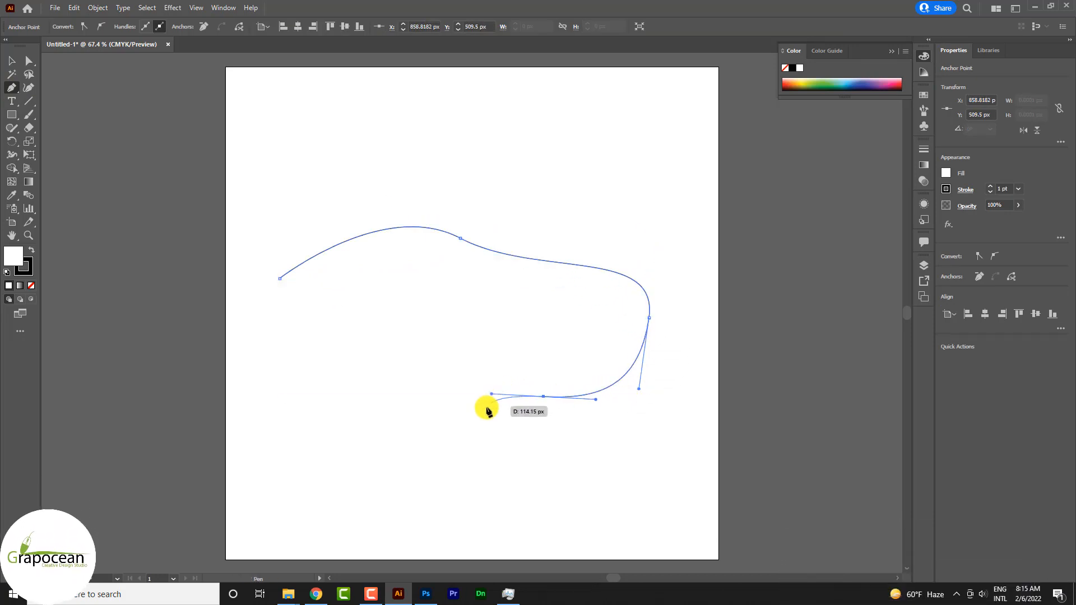
{"action": "left_click_drag", "start_coordinate": [278, 280], "coordinate": [375, 189]}
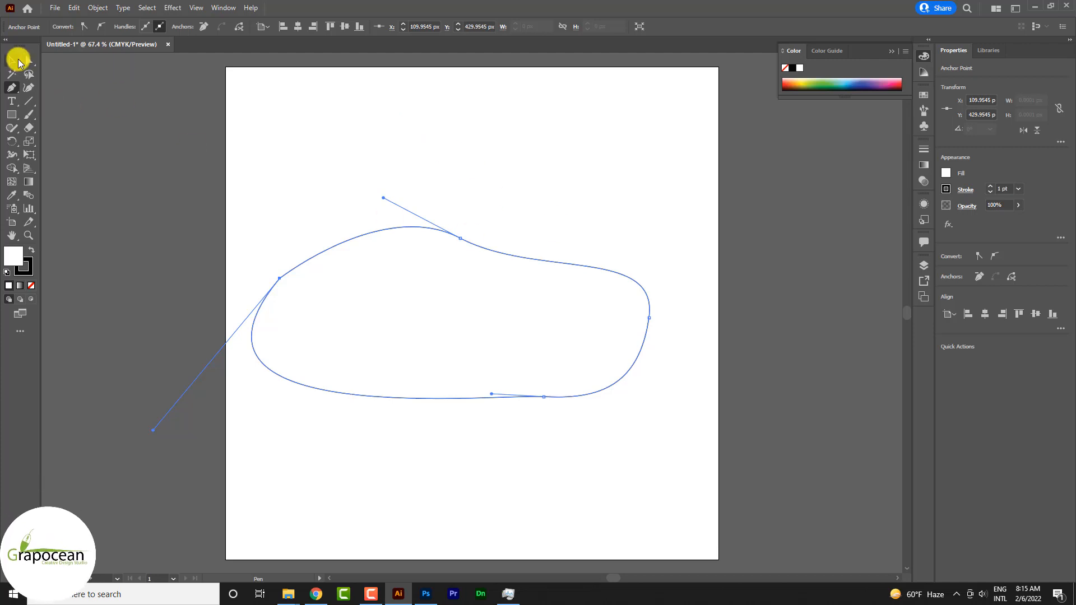
{"action": "left_click", "coordinate": [11, 60]}
{"action": "left_click_drag", "start_coordinate": [438, 347], "coordinate": [254, 335]}
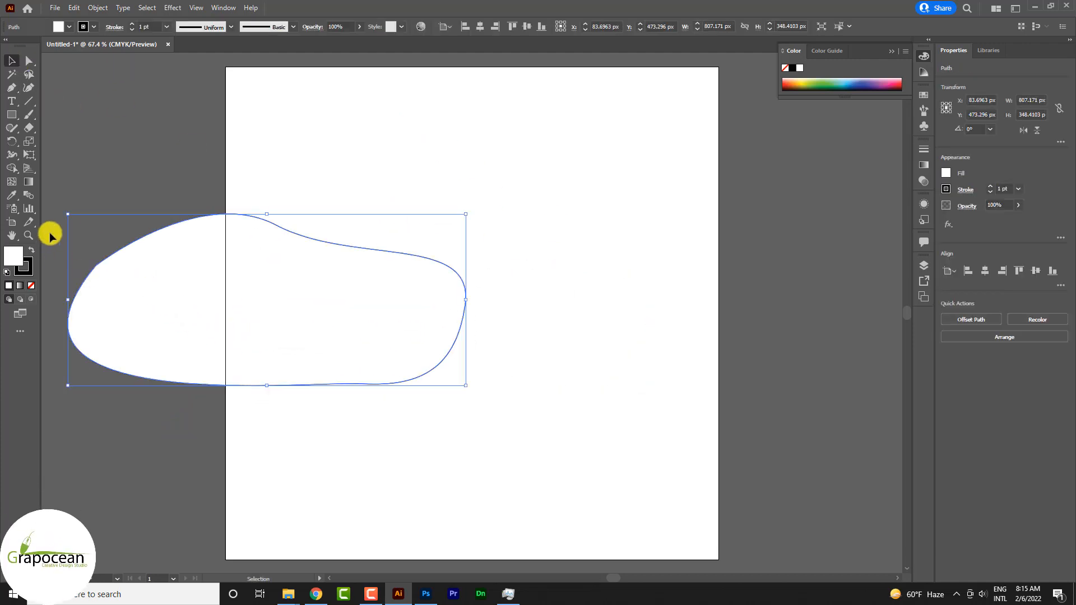
Remove the blob's stroke and fill it with purple 6E44FF.
{"action": "left_click", "coordinate": [27, 266]}
{"action": "left_click", "coordinate": [31, 286]}
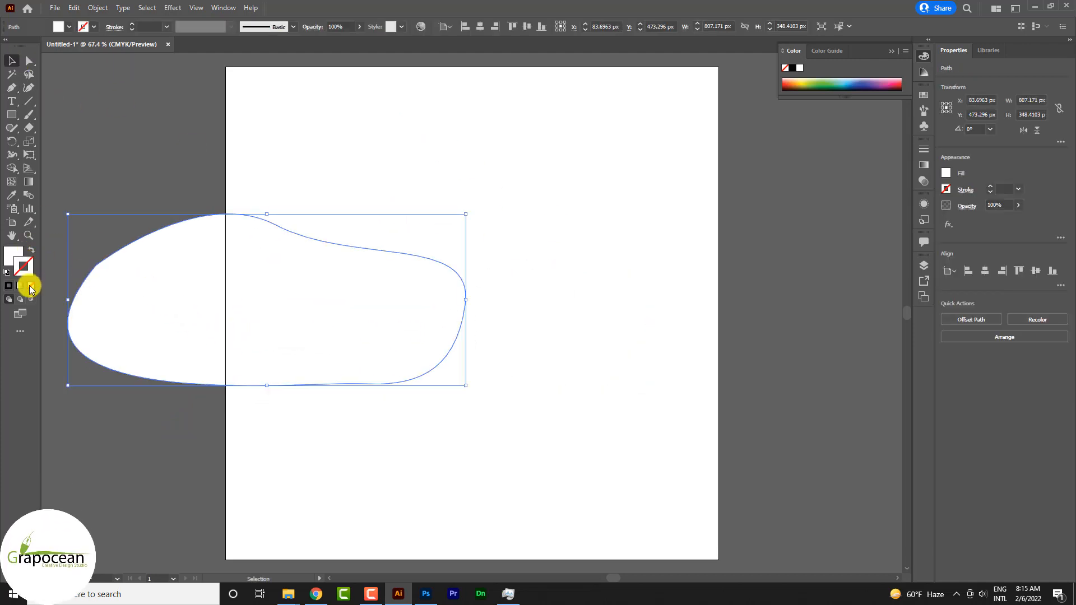
{"action": "left_click", "coordinate": [13, 253]}
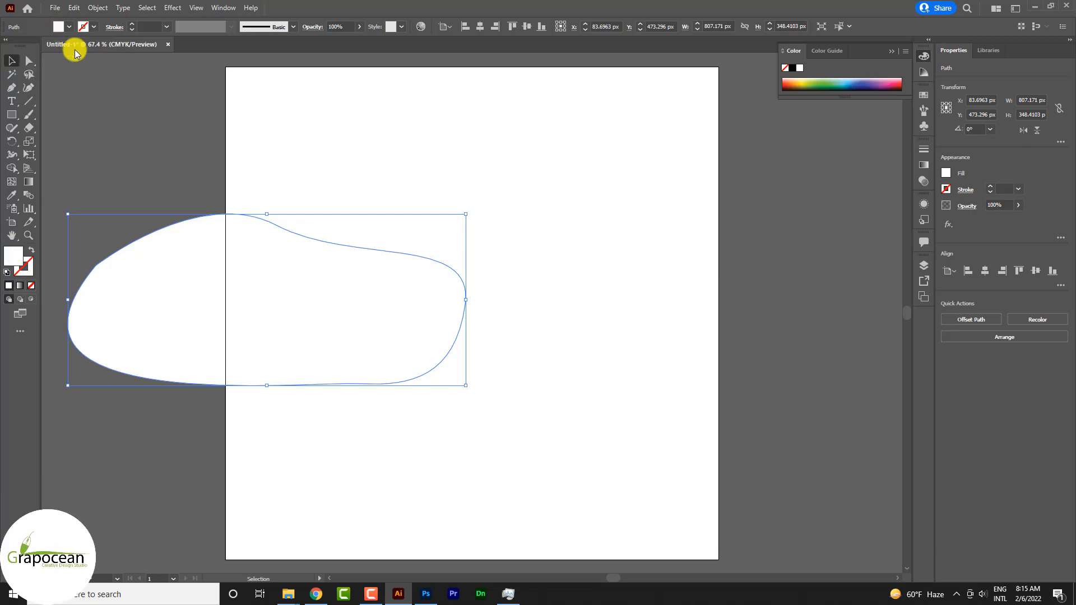
{"action": "double_click", "coordinate": [14, 259]}
{"action": "left_click", "coordinate": [875, 350]}
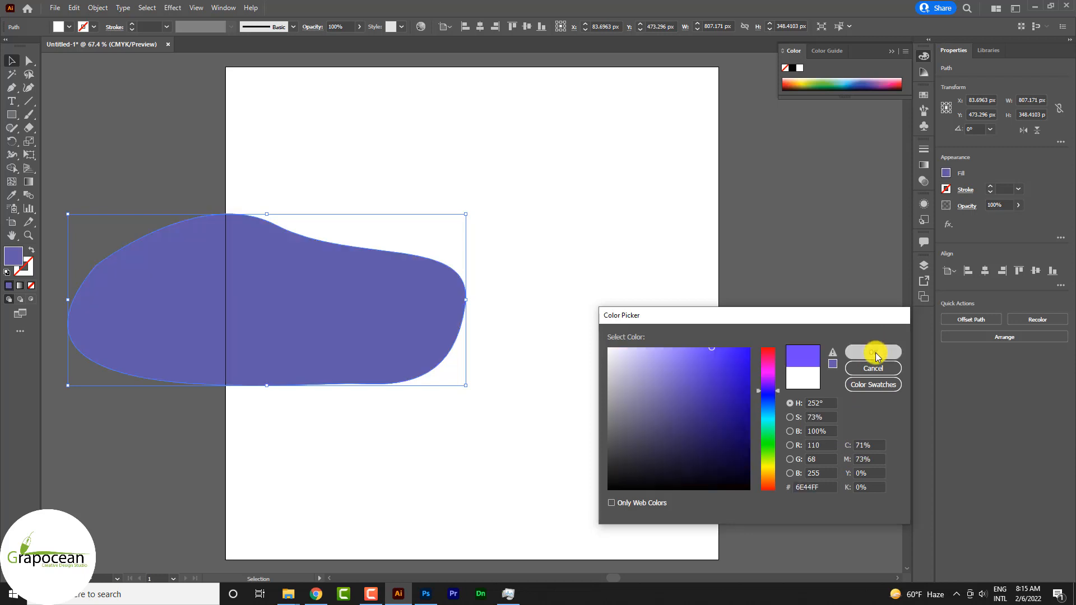
{"action": "left_click", "coordinate": [617, 344]}
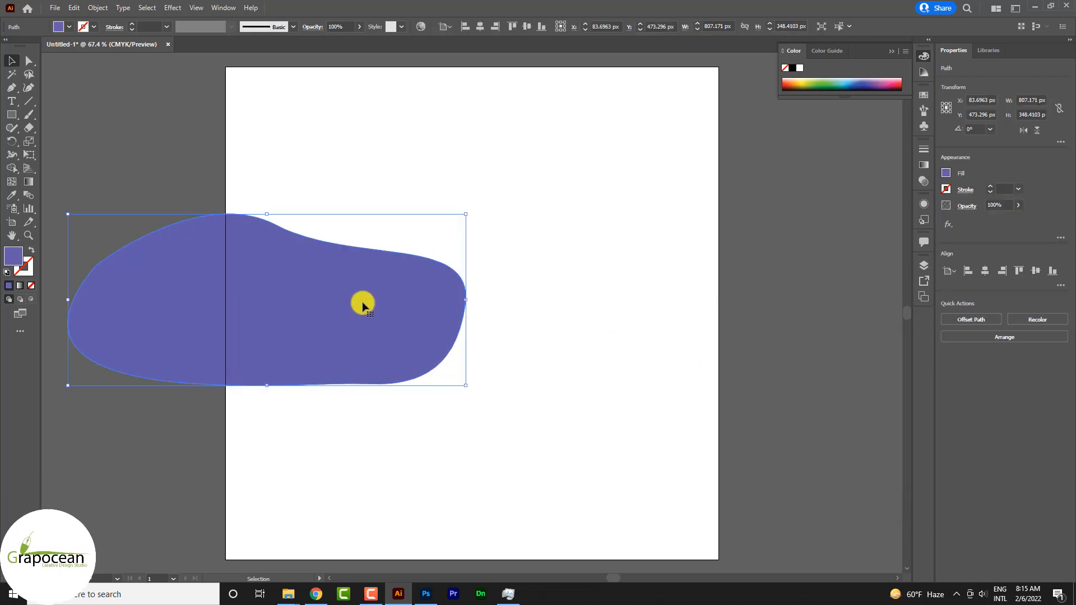
Apply the Roughen effect to the purple blob with 10% relative size, detail 85 per inch and smooth points.
{"action": "left_click", "coordinate": [172, 8]}
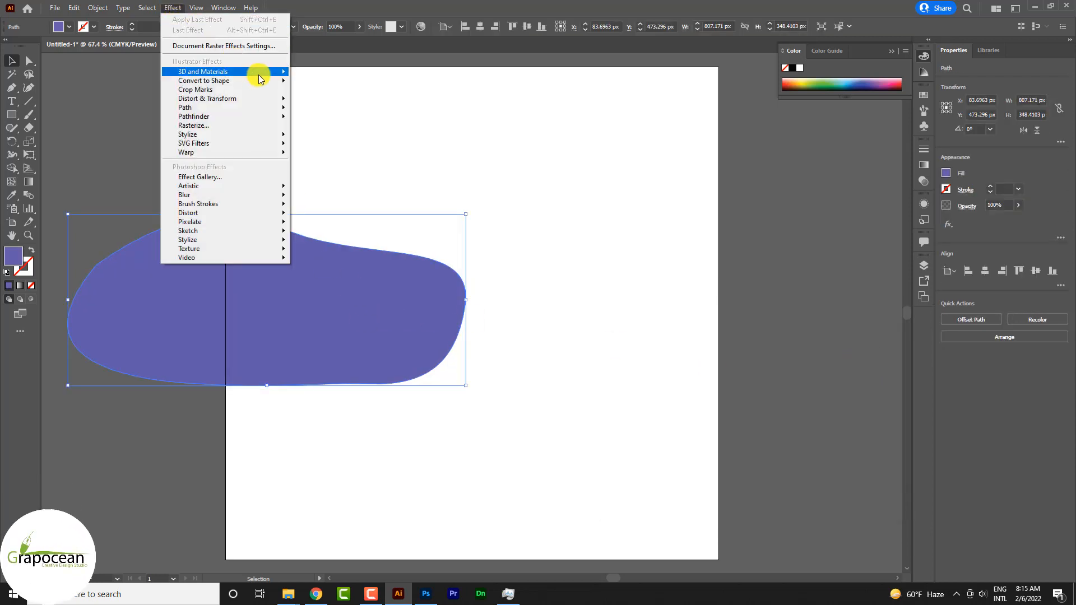
{"action": "mouse_move", "coordinate": [283, 98]}
{"action": "left_click", "coordinate": [344, 130]}
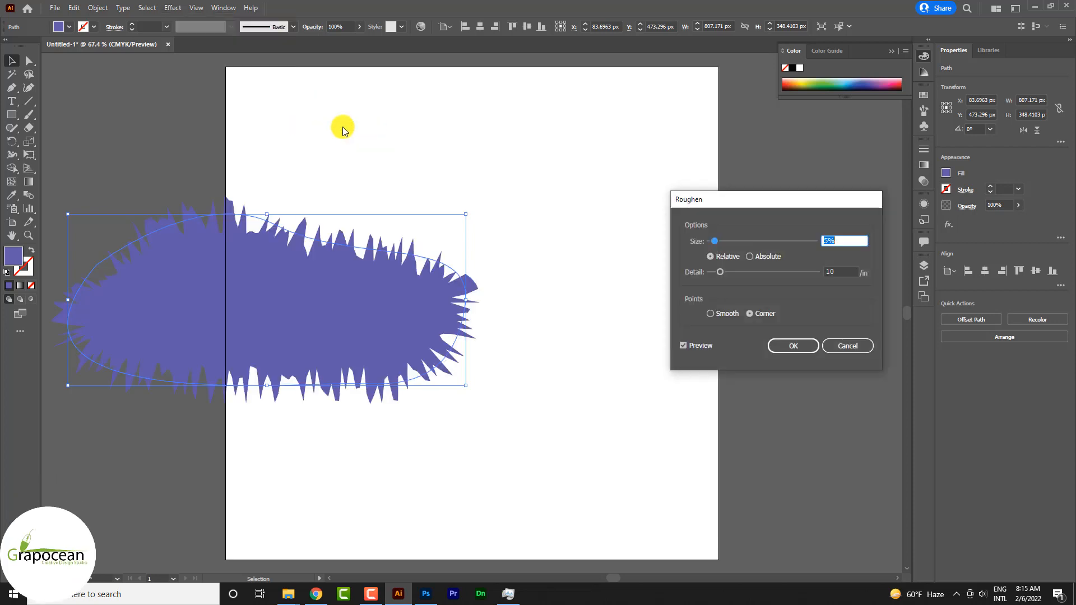
{"action": "left_click_drag", "start_coordinate": [779, 280], "coordinate": [784, 282]}
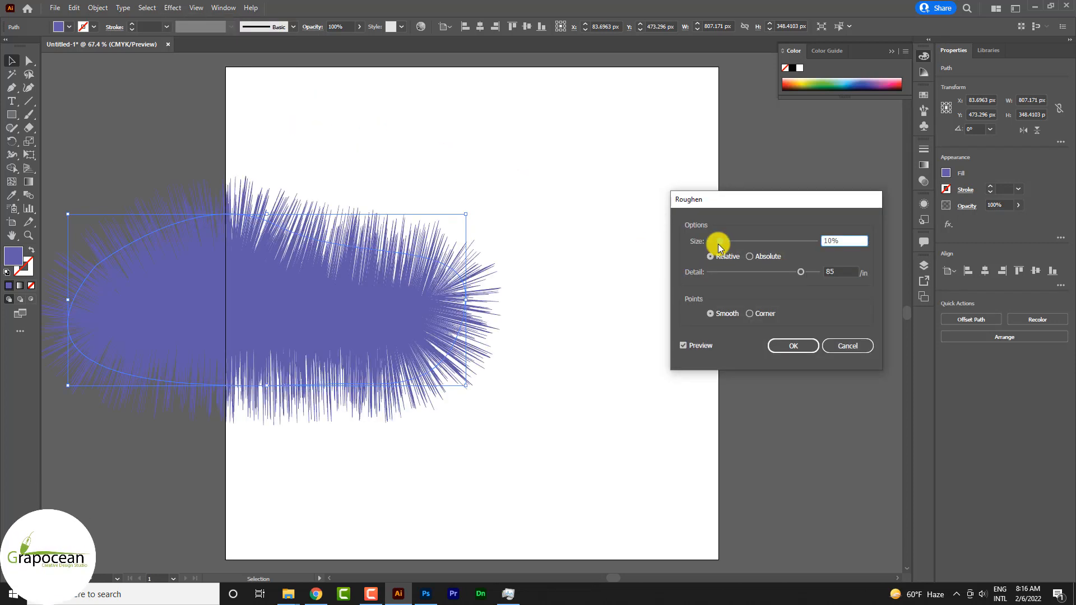
{"action": "left_click", "coordinate": [793, 346]}
{"action": "left_click", "coordinate": [711, 267]}
{"action": "left_click", "coordinate": [291, 301]}
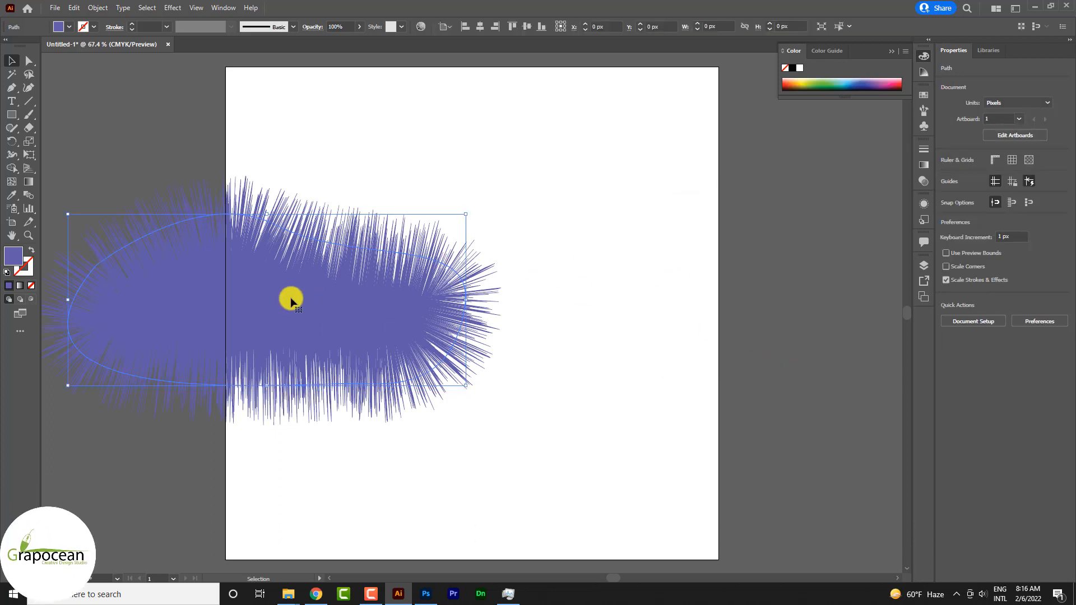
Apply the Glass distortion effect to the roughened blob with distortion 5, smoothness 3, Frosted texture and 100% scaling.
{"action": "left_click", "coordinate": [76, 7]}
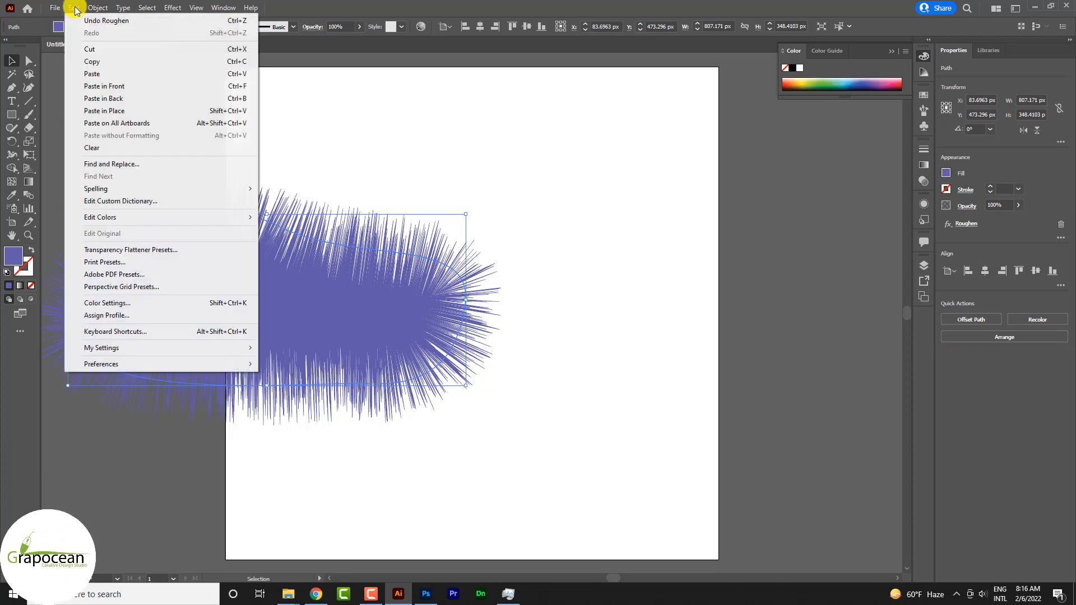
{"action": "left_click", "coordinate": [77, 9]}
{"action": "left_click", "coordinate": [174, 8]}
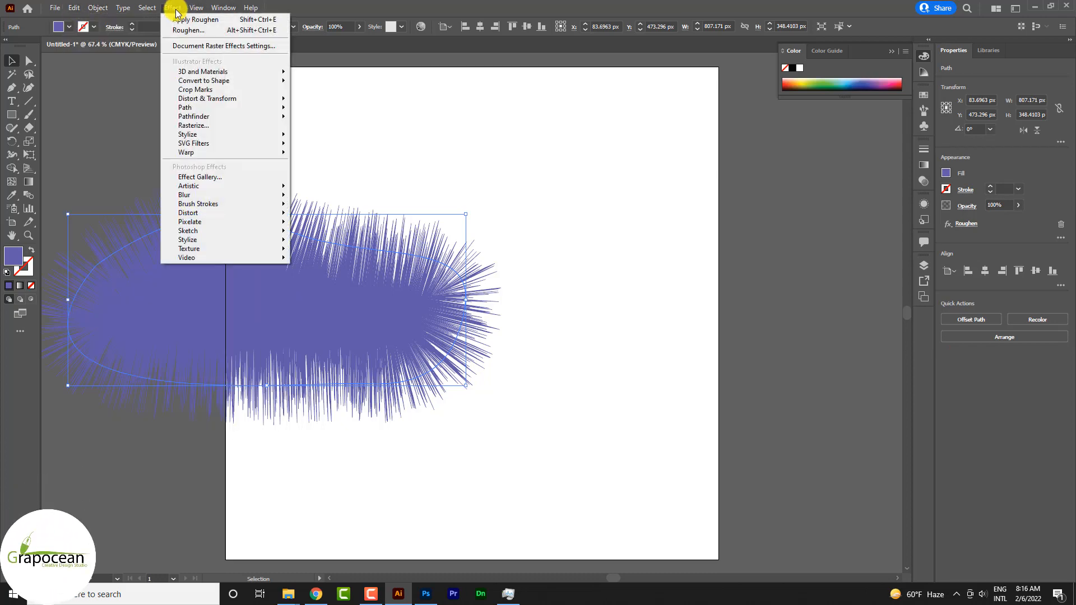
{"action": "mouse_move", "coordinate": [270, 108]}
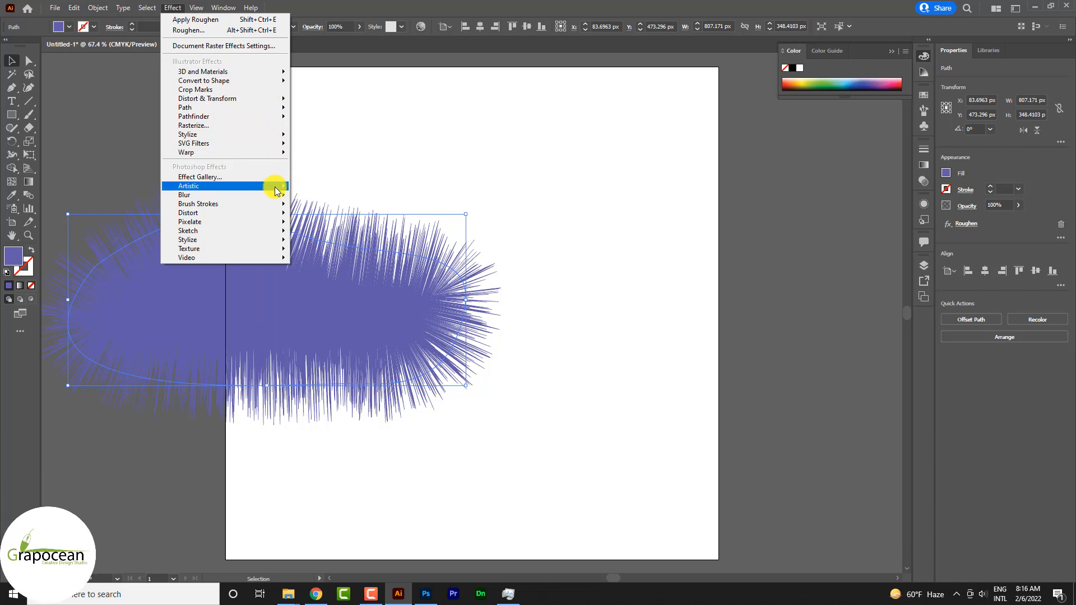
{"action": "mouse_move", "coordinate": [280, 215]}
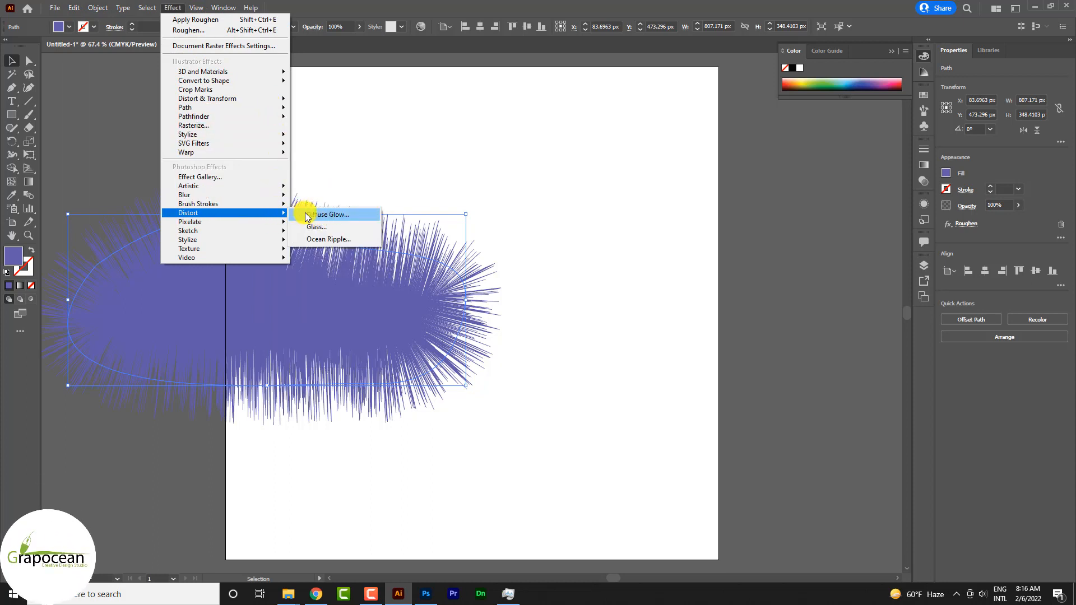
{"action": "left_click", "coordinate": [337, 239]}
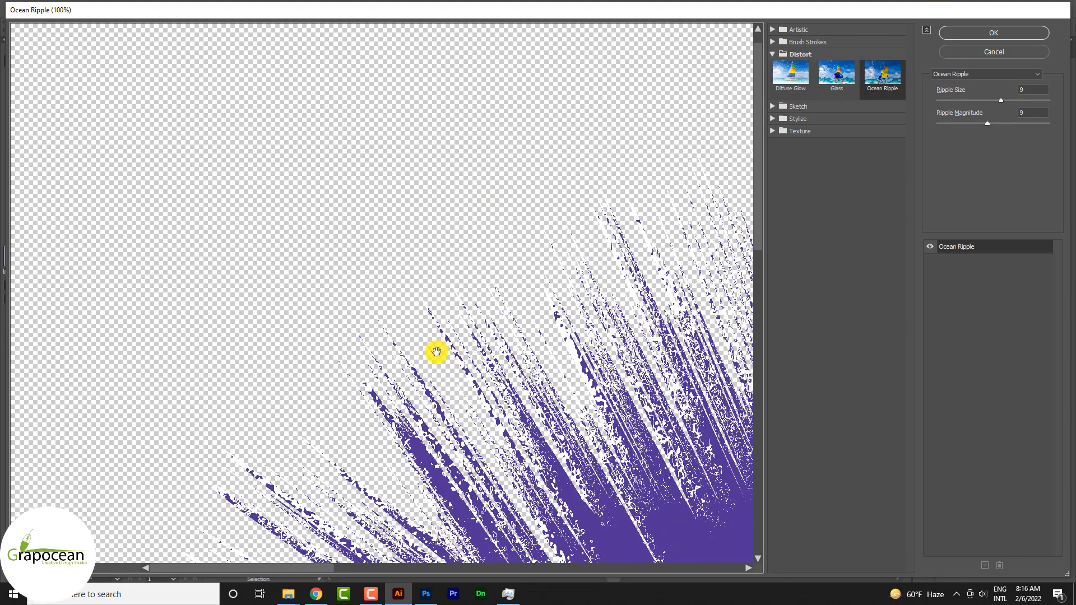
{"action": "scroll", "coordinate": [409, 354], "scroll_direction": "down", "scroll_amount": 3}
{"action": "scroll", "coordinate": [454, 316], "scroll_direction": "up", "scroll_amount": 1}
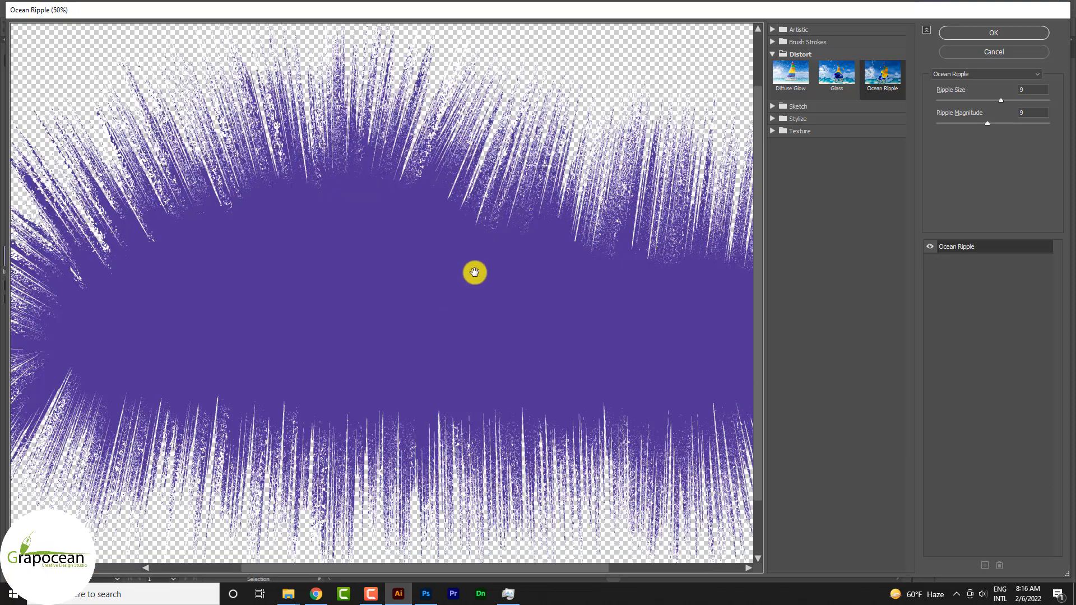
{"action": "left_click", "coordinate": [838, 74]}
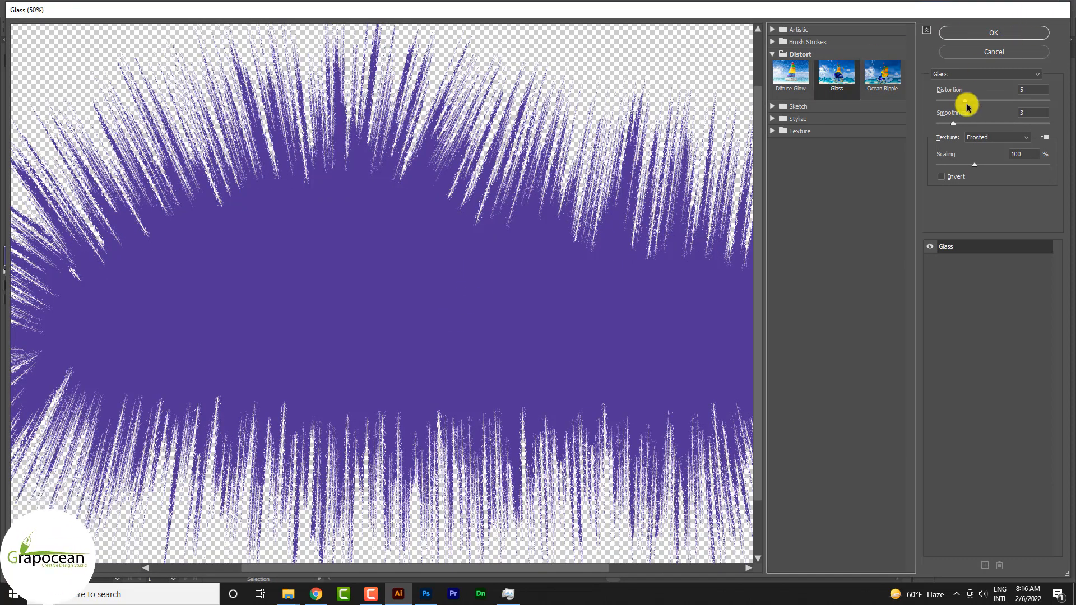
{"action": "left_click", "coordinate": [995, 33]}
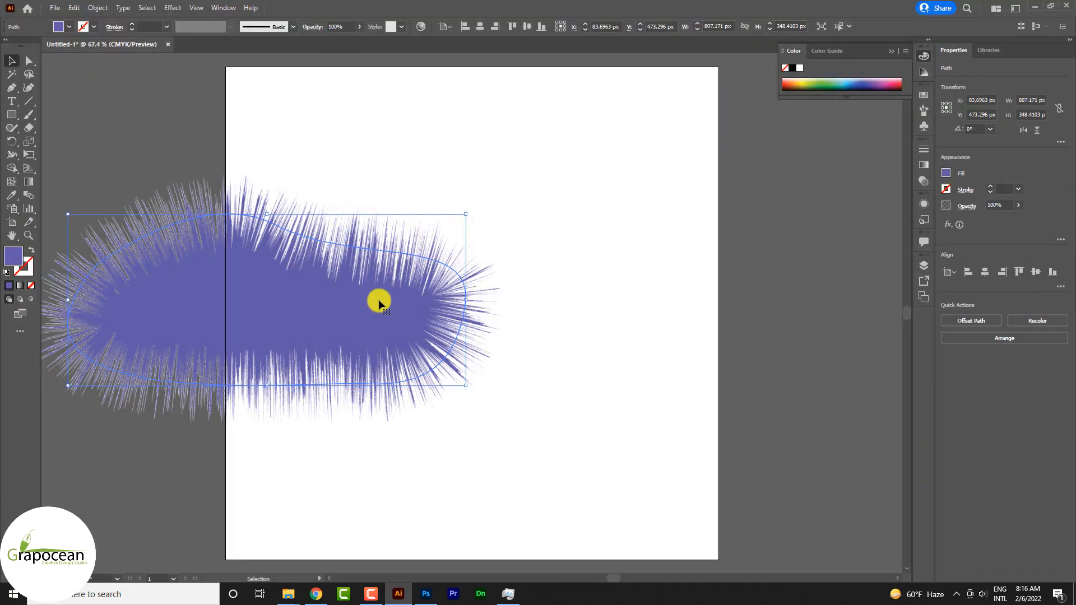
Bring the furry purple shape into the Photoshop banner behind the headphones as a smart object, scaled down slightly.
{"action": "left_click_drag", "start_coordinate": [308, 311], "coordinate": [477, 476]}
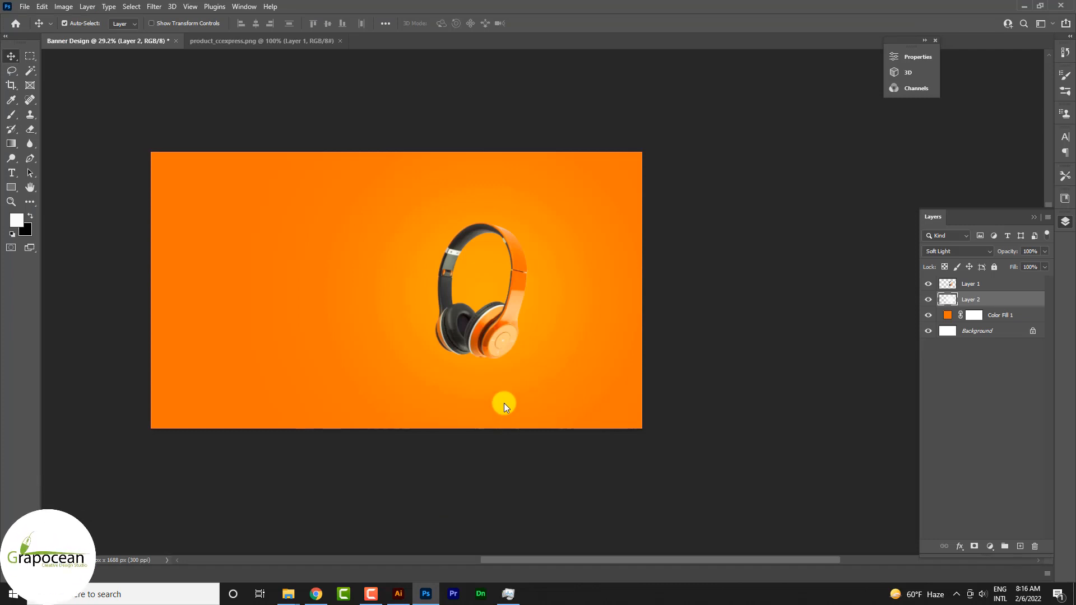
{"action": "left_click_drag", "start_coordinate": [503, 402], "coordinate": [503, 403]}
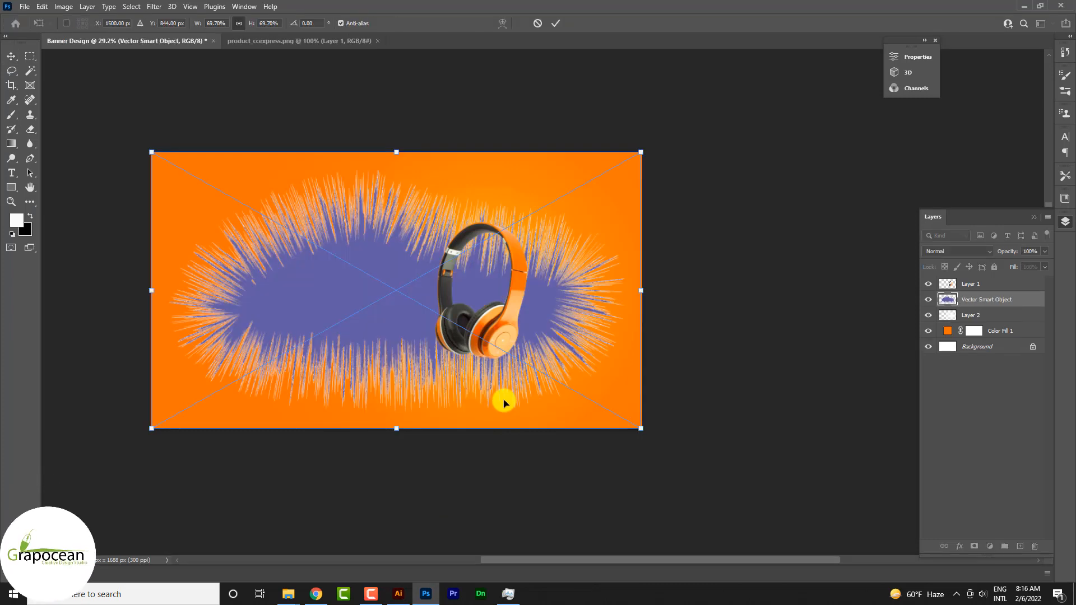
{"action": "left_click_drag", "start_coordinate": [642, 430], "coordinate": [620, 416]}
{"action": "key", "text": "Return"}
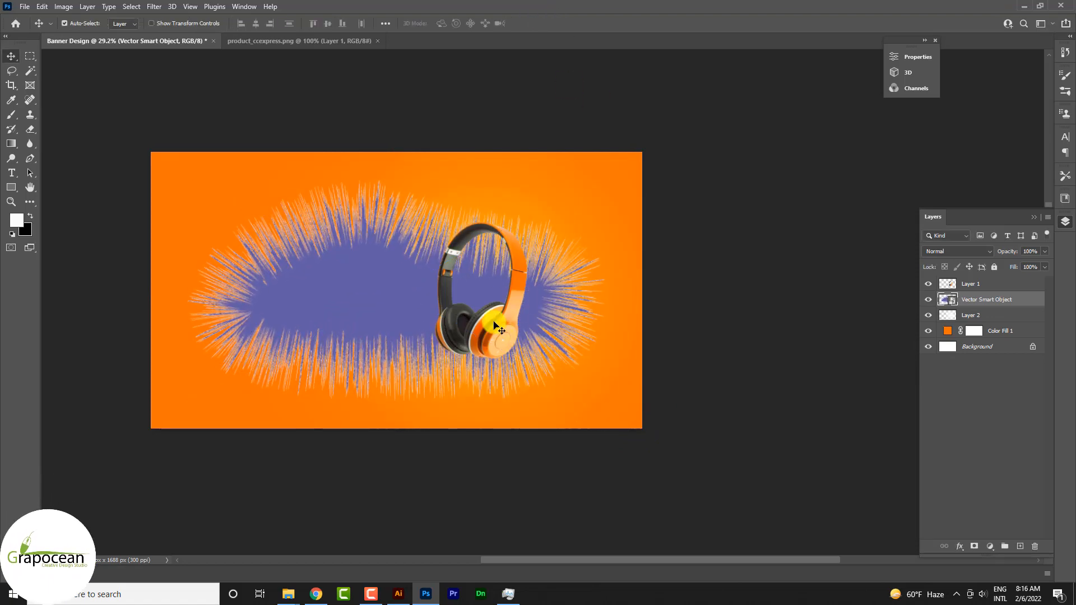
Place the furry vector layer beneath the glow layer and set its blend mode to Overlay.
{"action": "mouse_move", "coordinate": [956, 292]}
{"action": "left_mouse_down"}
{"action": "mouse_move", "coordinate": [975, 330]}
{"action": "mouse_move", "coordinate": [980, 318]}
{"action": "left_mouse_up"}
{"action": "left_click", "coordinate": [957, 251]}
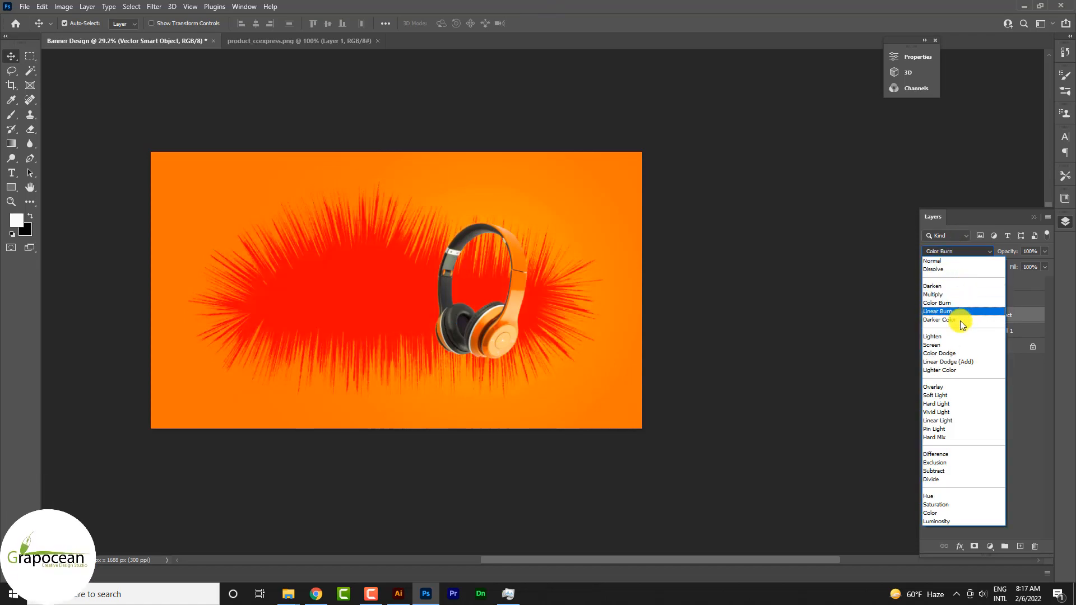
{"action": "left_click", "coordinate": [962, 389]}
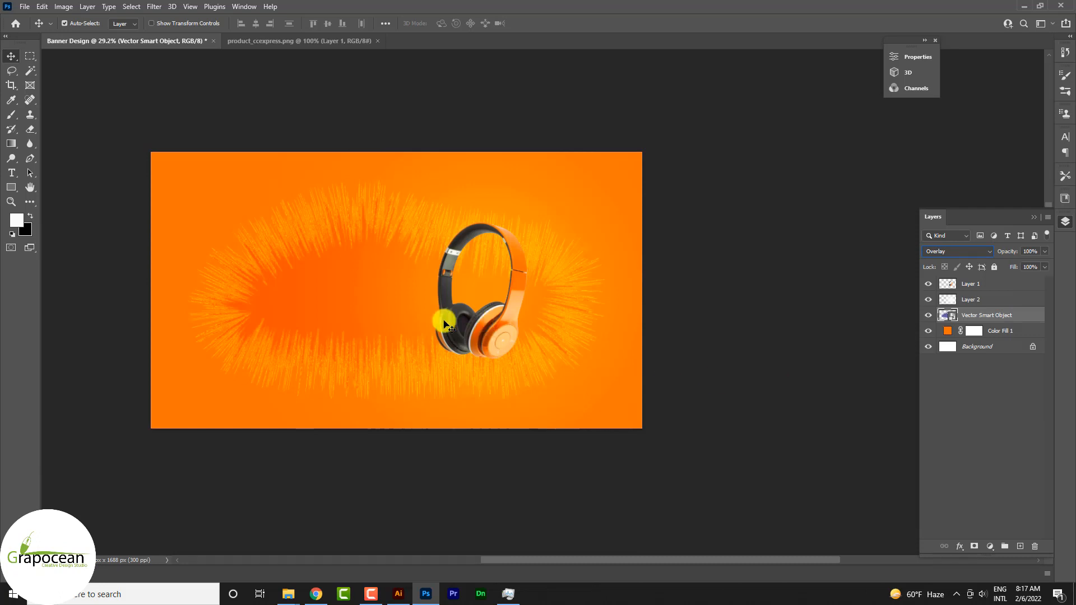
{"action": "left_click_drag", "start_coordinate": [355, 283], "coordinate": [379, 281]}
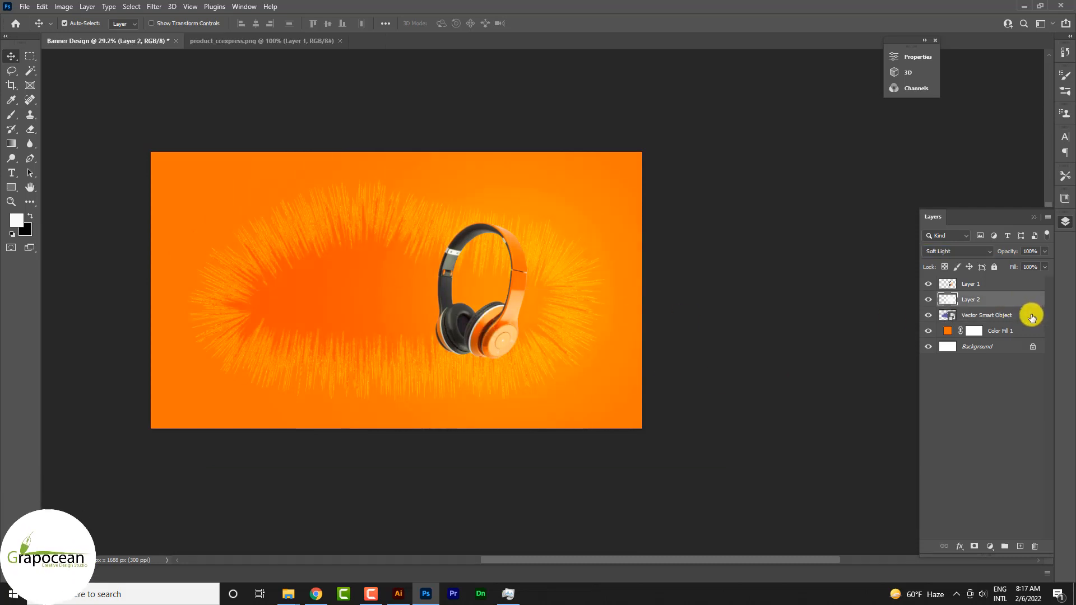
Scale the furry vector shape to about 40% and reposition it directly behind the headphones.
{"action": "left_click", "coordinate": [1005, 318]}
{"action": "key", "text": "ctrl+t"}
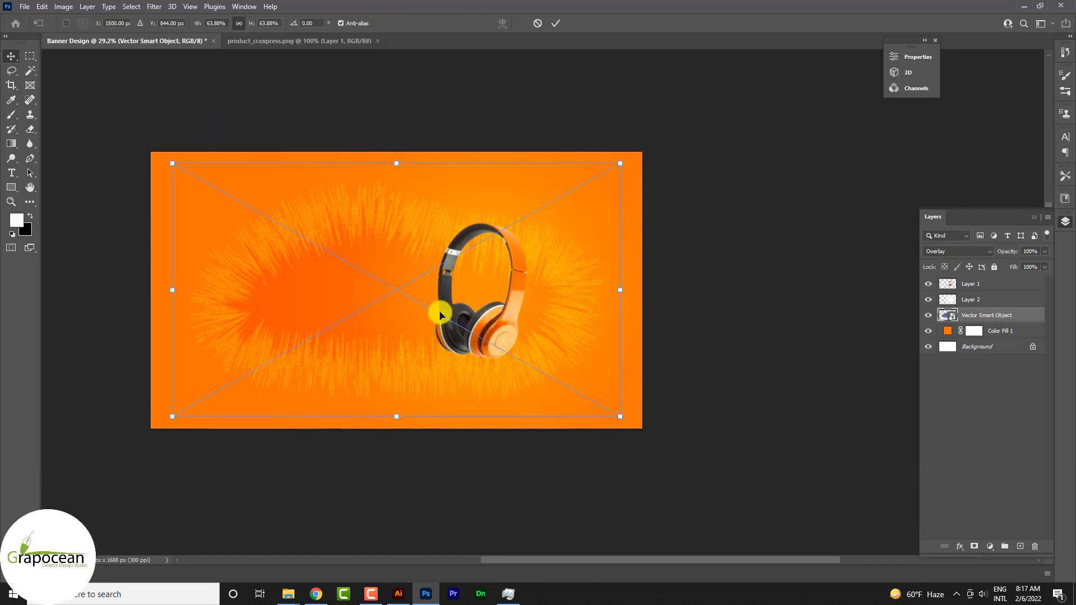
{"action": "left_click_drag", "start_coordinate": [402, 324], "coordinate": [450, 324]}
{"action": "left_click_drag", "start_coordinate": [668, 415], "coordinate": [589, 351]}
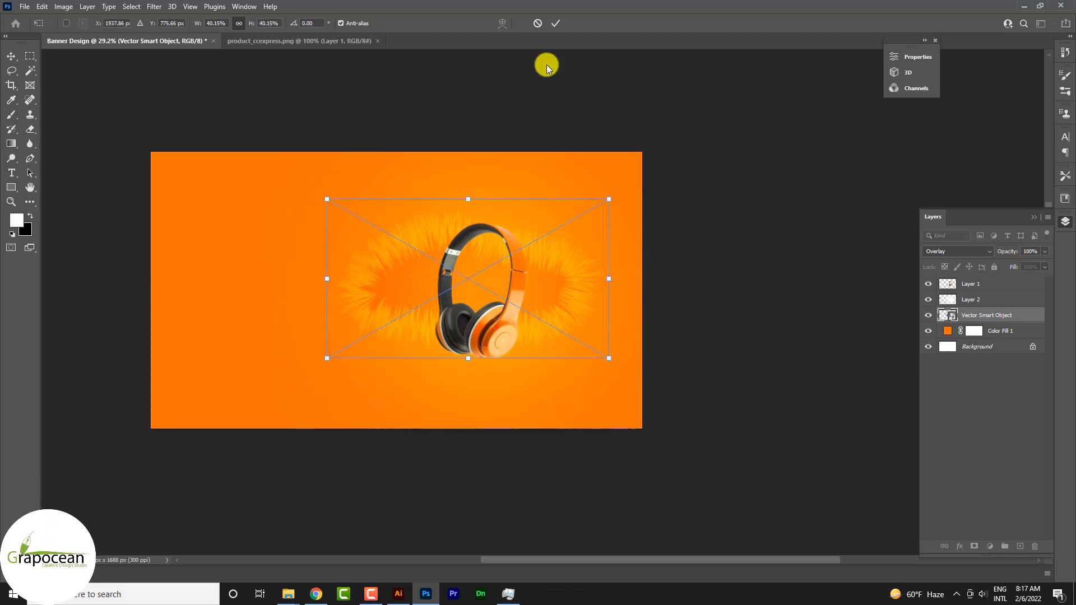
{"action": "left_click", "coordinate": [553, 25]}
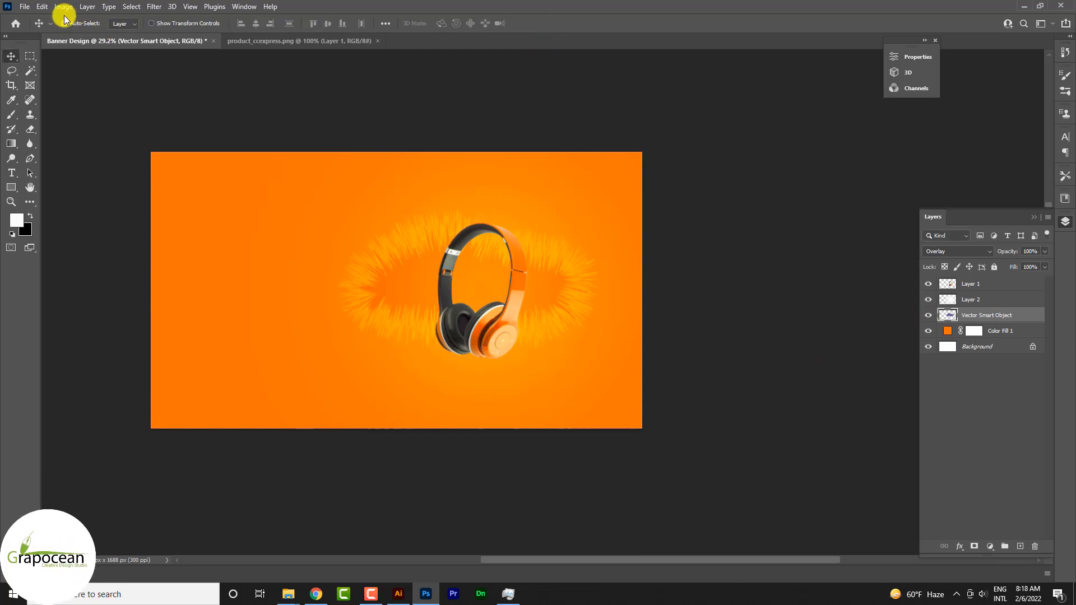
Warp the furry shape with the Arc style, widening its arch with negative horizontal and vertical distortion.
{"action": "left_click", "coordinate": [40, 7]}
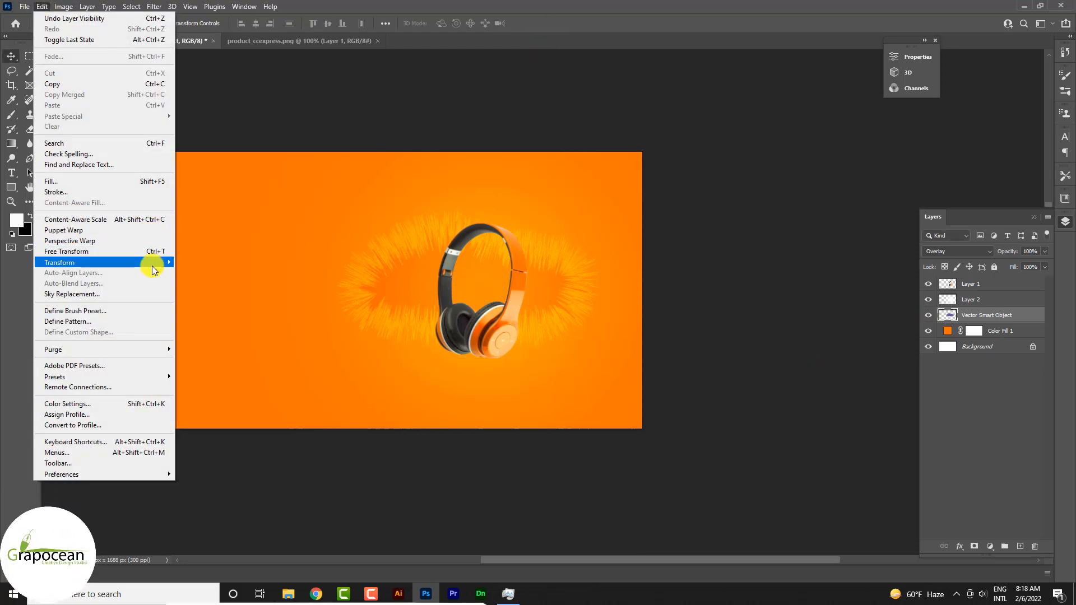
{"action": "mouse_move", "coordinate": [153, 264]}
{"action": "left_click", "coordinate": [236, 339]}
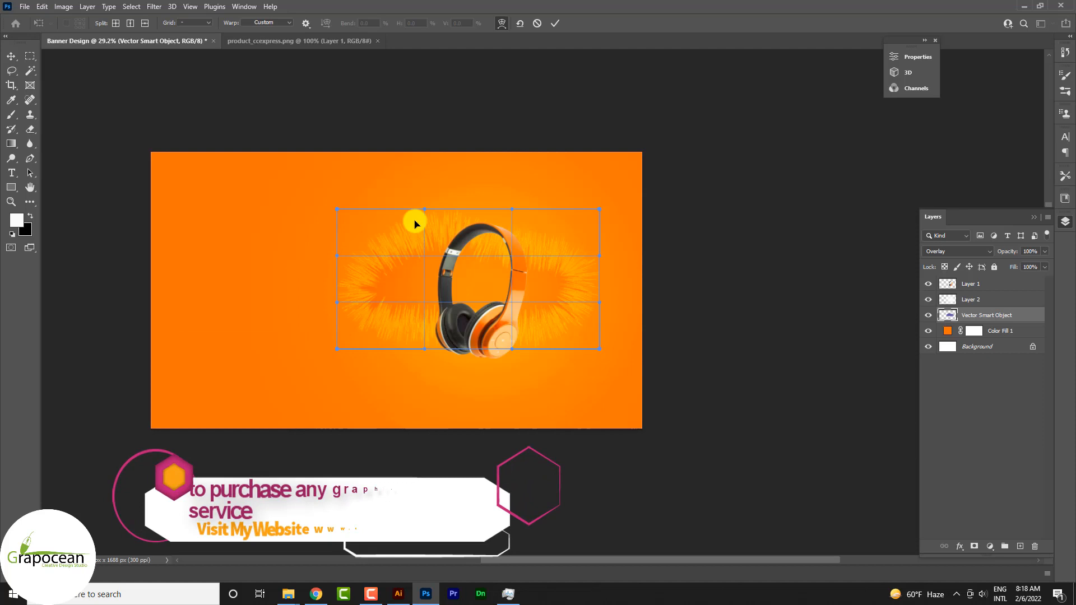
{"action": "left_click", "coordinate": [264, 23]}
{"action": "left_click", "coordinate": [262, 49]}
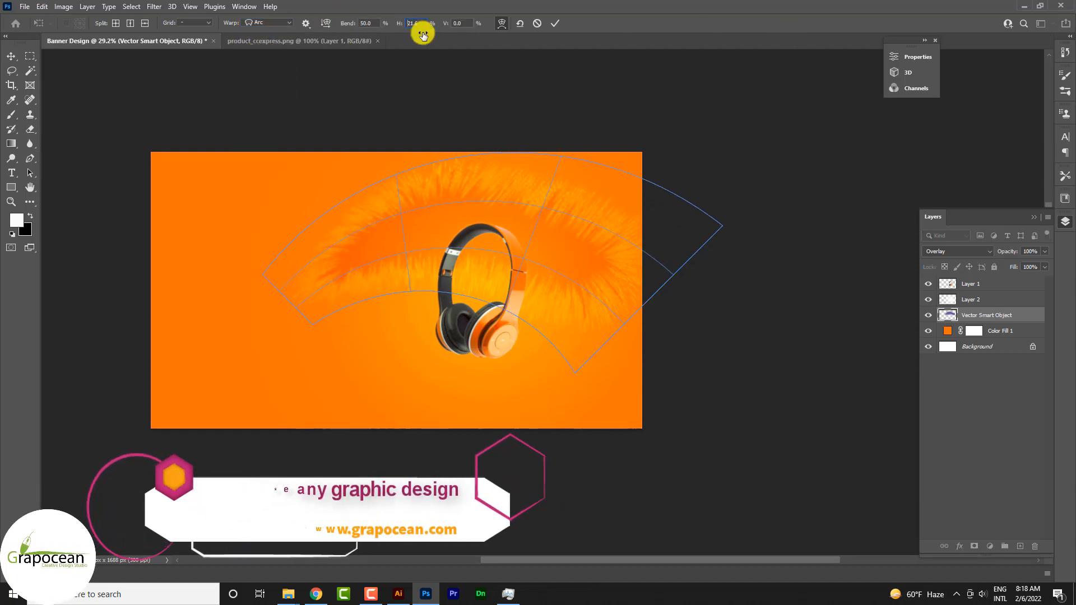
{"action": "left_click_drag", "start_coordinate": [400, 23], "coordinate": [294, 30]}
{"action": "left_click_drag", "start_coordinate": [446, 24], "coordinate": [247, 24]}
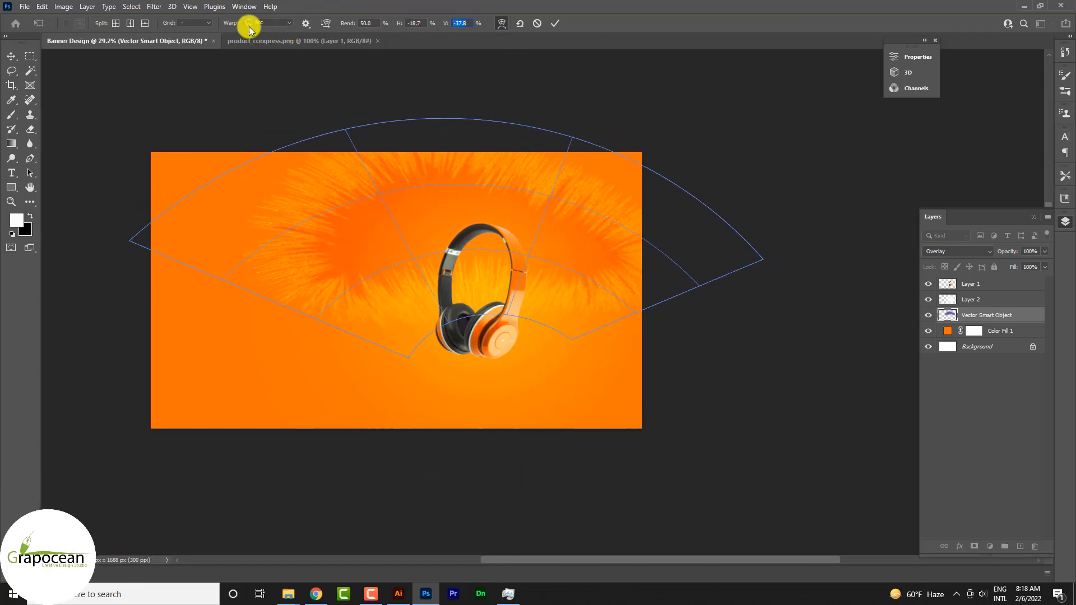
{"action": "left_click_drag", "start_coordinate": [355, 28], "coordinate": [436, 286]}
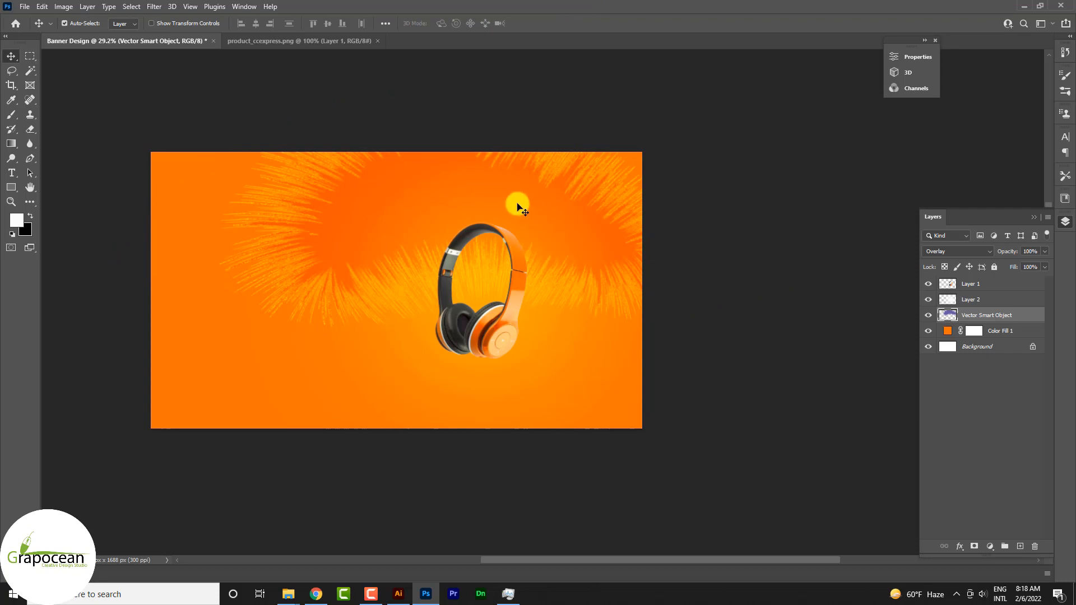
{"action": "left_click_drag", "start_coordinate": [522, 209], "coordinate": [560, 224]}
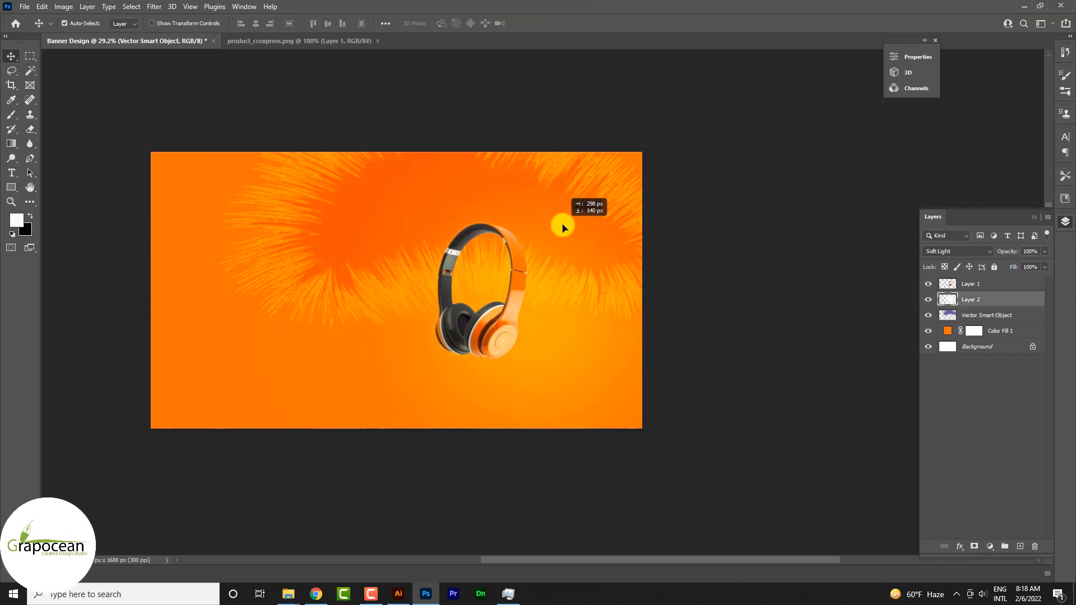
{"action": "key", "text": "ctrl+z"}
Scale the arched furry shape to about 91% and reposition it so its fur arches around the headphones.
{"action": "left_click", "coordinate": [984, 312]}
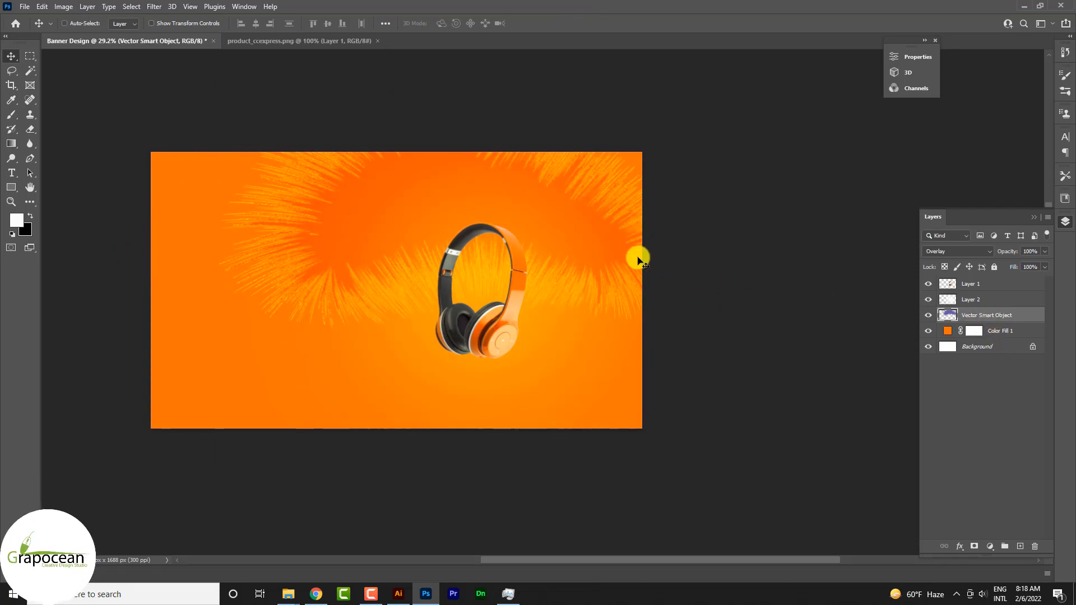
{"action": "key", "text": "ctrl+t"}
{"action": "left_click_drag", "start_coordinate": [750, 363], "coordinate": [722, 362]}
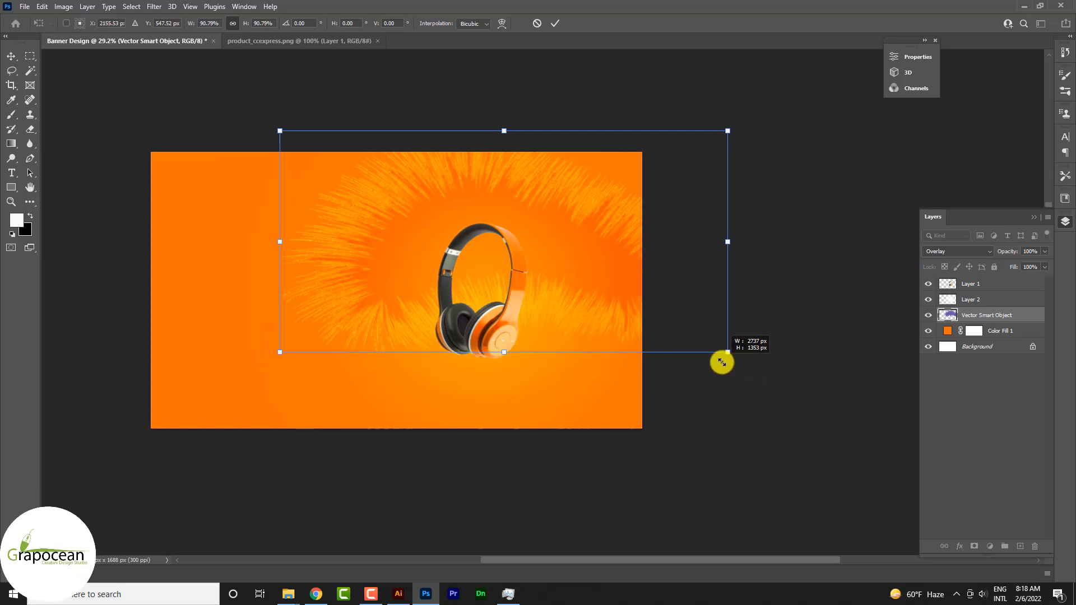
{"action": "left_click_drag", "start_coordinate": [604, 287], "coordinate": [616, 301]}
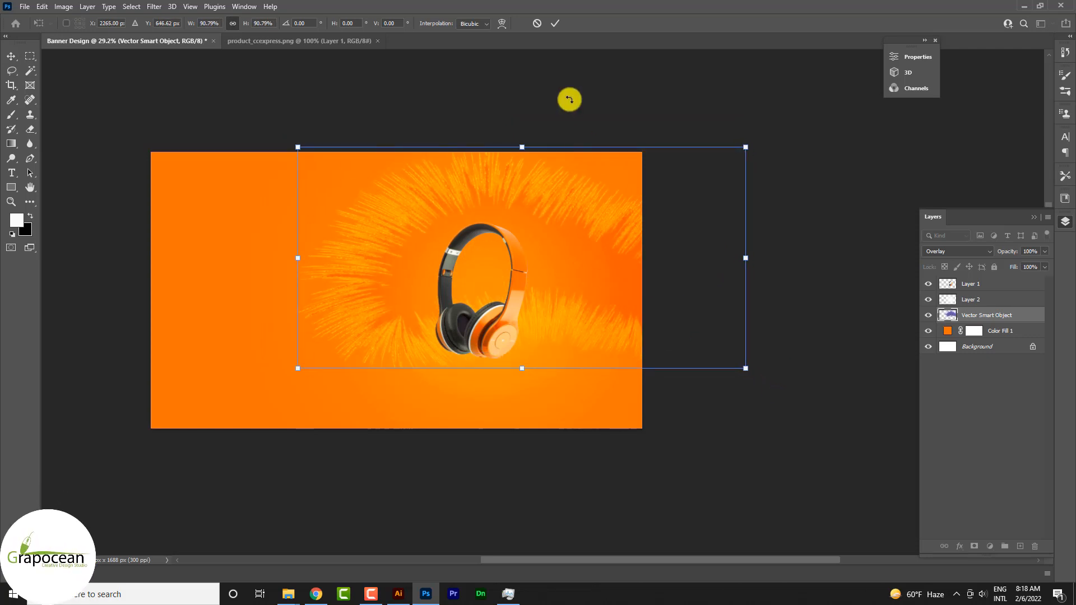
{"action": "left_click", "coordinate": [555, 23]}
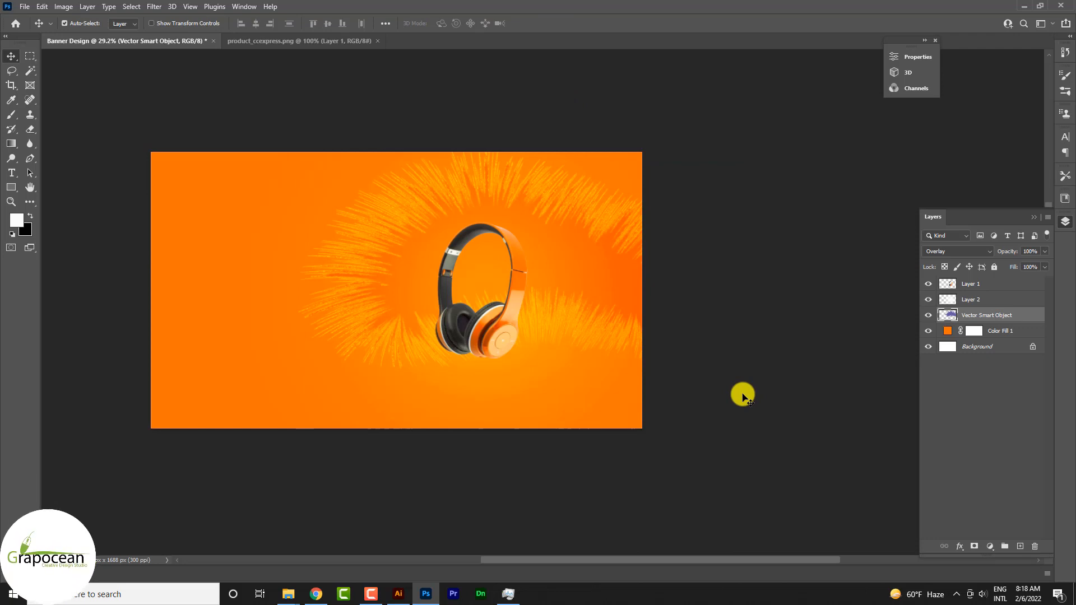
Duplicate the arched furry shape layer to intensify the fur.
{"action": "left_click", "coordinate": [565, 270]}
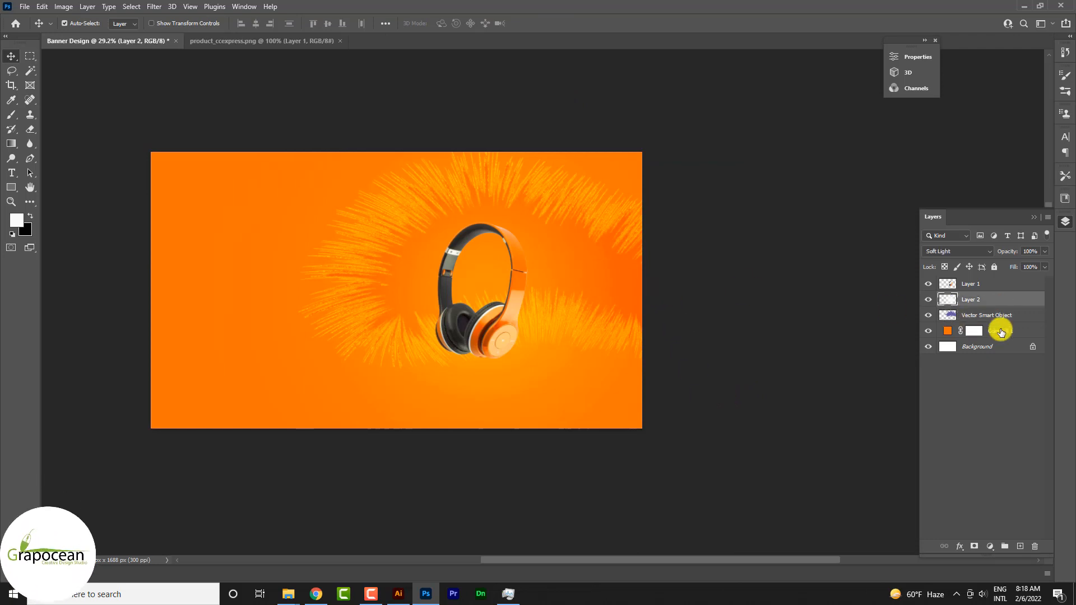
{"action": "left_click_drag", "start_coordinate": [992, 319], "coordinate": [1021, 547]}
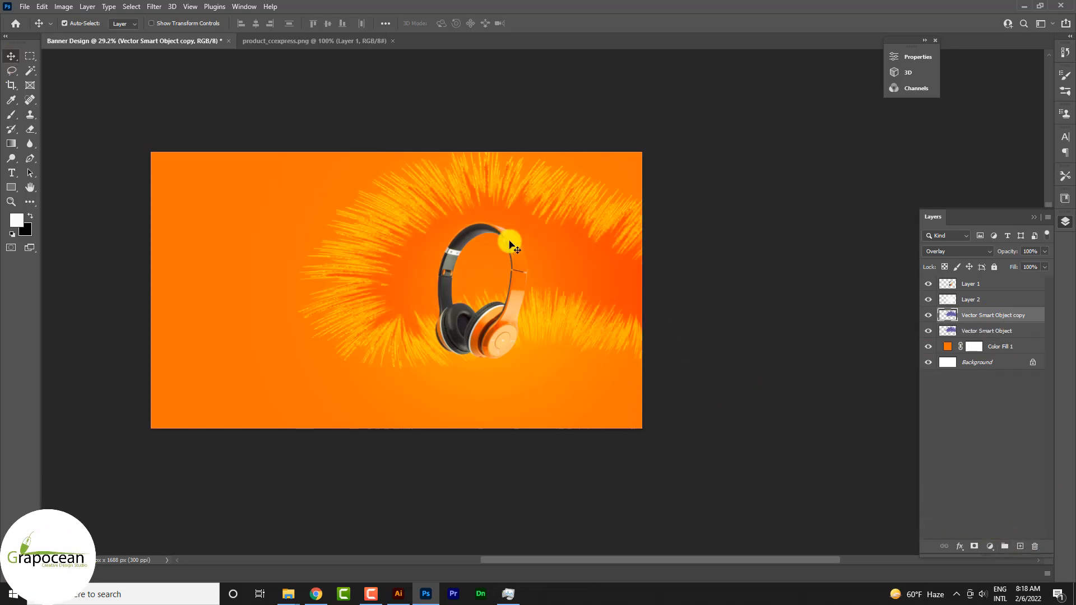
{"action": "mouse_move", "coordinate": [553, 254]}
{"action": "left_mouse_down"}
{"action": "mouse_move", "coordinate": [627, 267]}
{"action": "mouse_move", "coordinate": [547, 253]}
{"action": "left_mouse_up"}
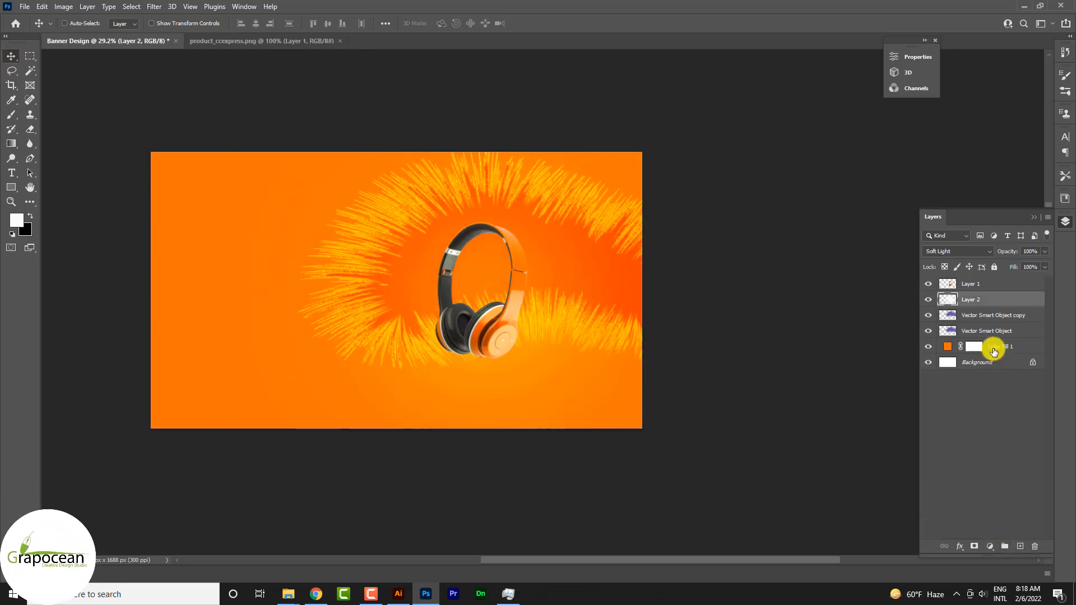
Rotate the original furry layer about 43°, scale it to about 96% by 139%, and skew it to extend the fur below the headphones.
{"action": "left_click", "coordinate": [984, 334]}
{"action": "key", "text": "ctrl+t"}
{"action": "left_click_drag", "start_coordinate": [583, 249], "coordinate": [390, 194]}
{"action": "left_click_drag", "start_coordinate": [548, 325], "coordinate": [335, 396]}
{"action": "left_click_drag", "start_coordinate": [274, 309], "coordinate": [556, 243]}
{"action": "left_click_drag", "start_coordinate": [615, 329], "coordinate": [531, 396]}
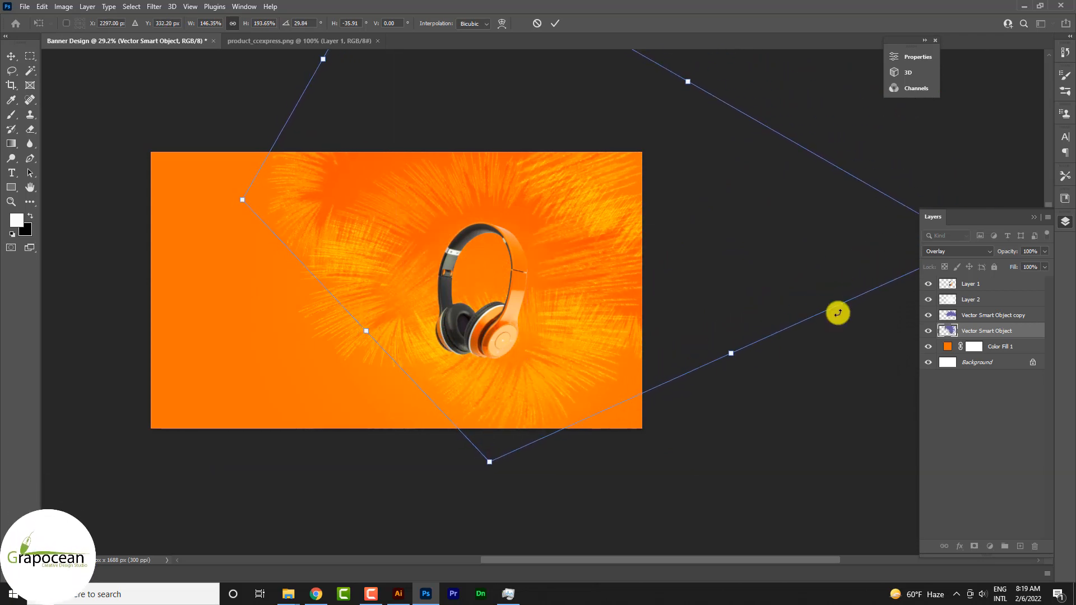
{"action": "key", "text": "ctrl+minus"}
{"action": "left_click_drag", "start_coordinate": [827, 272], "coordinate": [654, 364]}
{"action": "left_click_drag", "start_coordinate": [451, 181], "coordinate": [469, 218]}
{"action": "left_click_drag", "start_coordinate": [533, 341], "coordinate": [523, 308]}
{"action": "left_click_drag", "start_coordinate": [796, 358], "coordinate": [596, 333]}
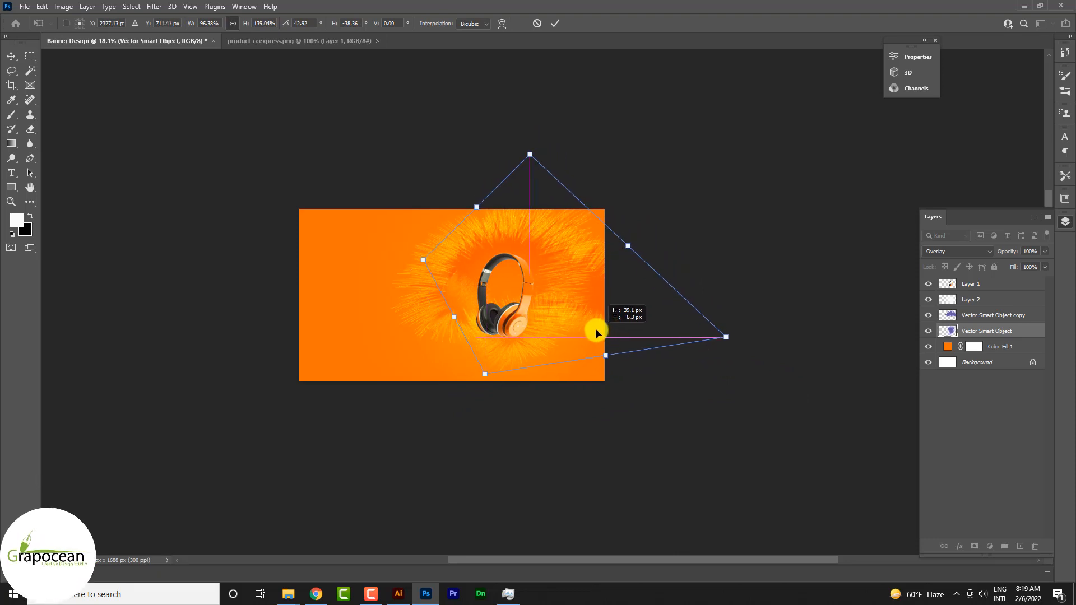
{"action": "left_click", "coordinate": [555, 21]}
Scale the soft glow layer to 98.67% around its centre.
{"action": "left_click", "coordinate": [450, 307]}
{"action": "key", "text": "ctrl+t"}
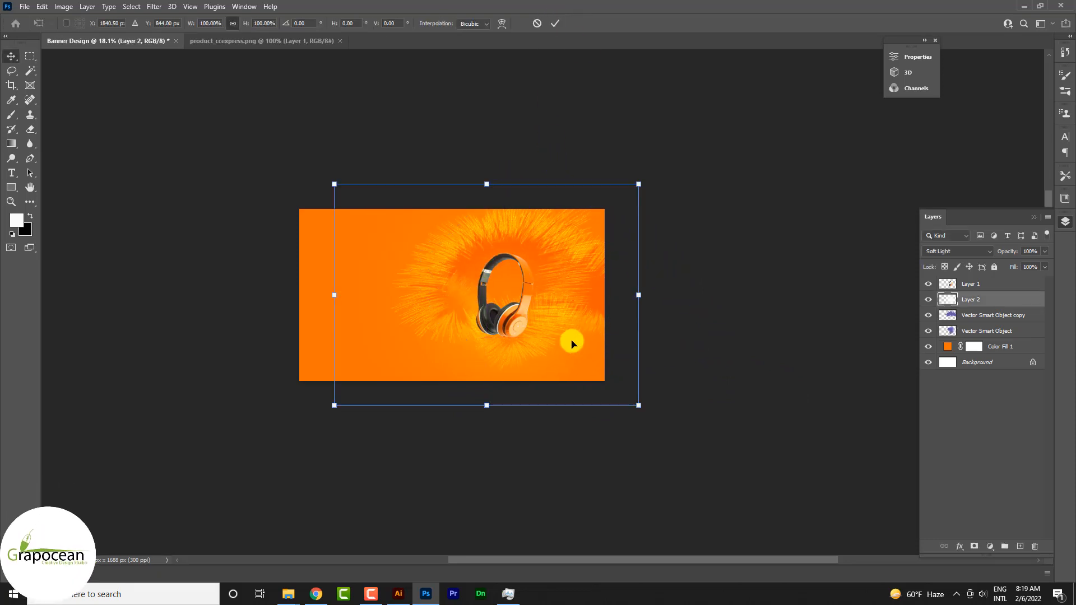
{"action": "mouse_move", "coordinate": [636, 402]}
{"action": "left_mouse_down"}
{"action": "mouse_move", "coordinate": [582, 409]}
{"action": "mouse_move", "coordinate": [633, 400]}
{"action": "left_mouse_up"}
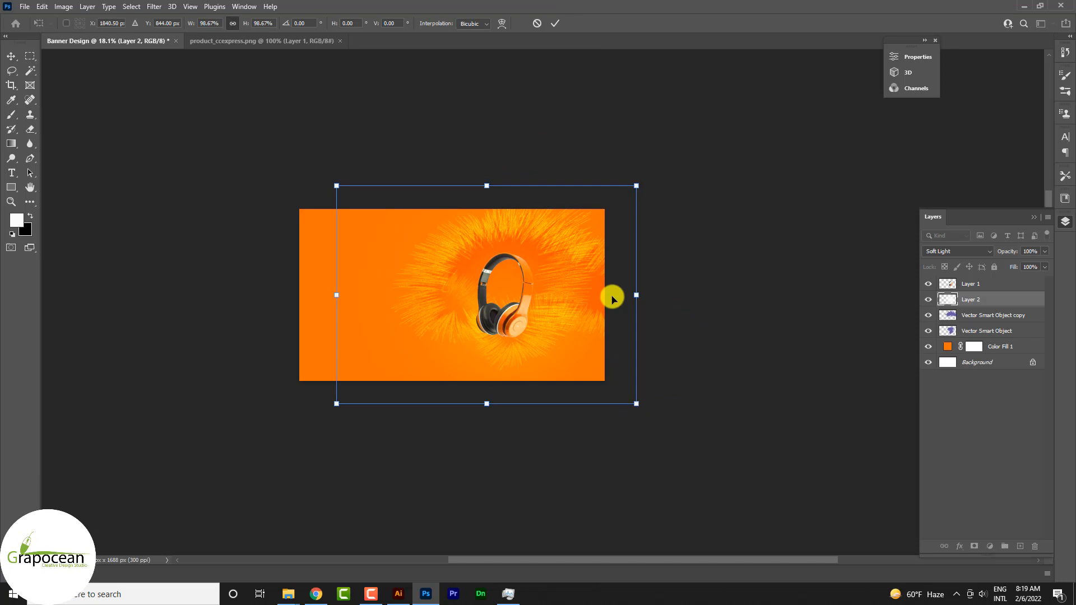
{"action": "left_click", "coordinate": [554, 23]}
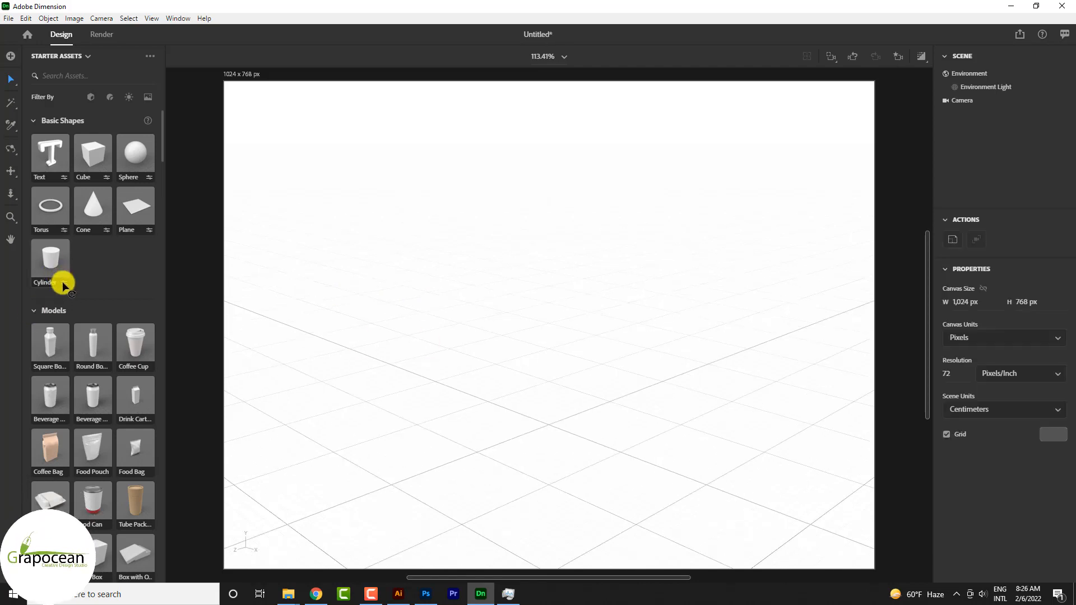
In Adobe Dimension, add a basic cylinder to the empty scene.
{"action": "left_click", "coordinate": [63, 284]}
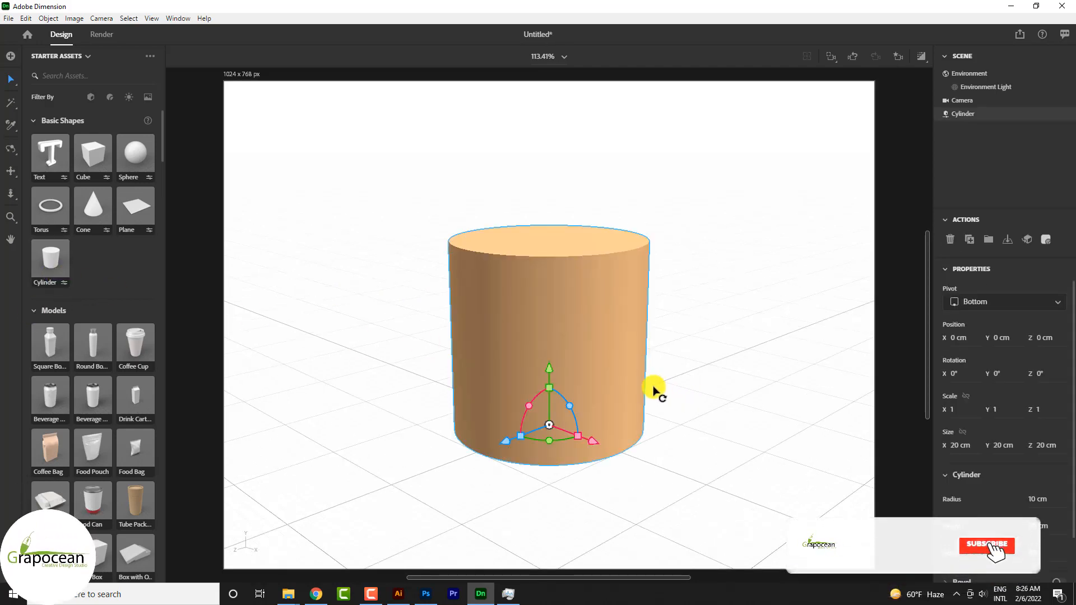
{"action": "double_click", "coordinate": [547, 333]}
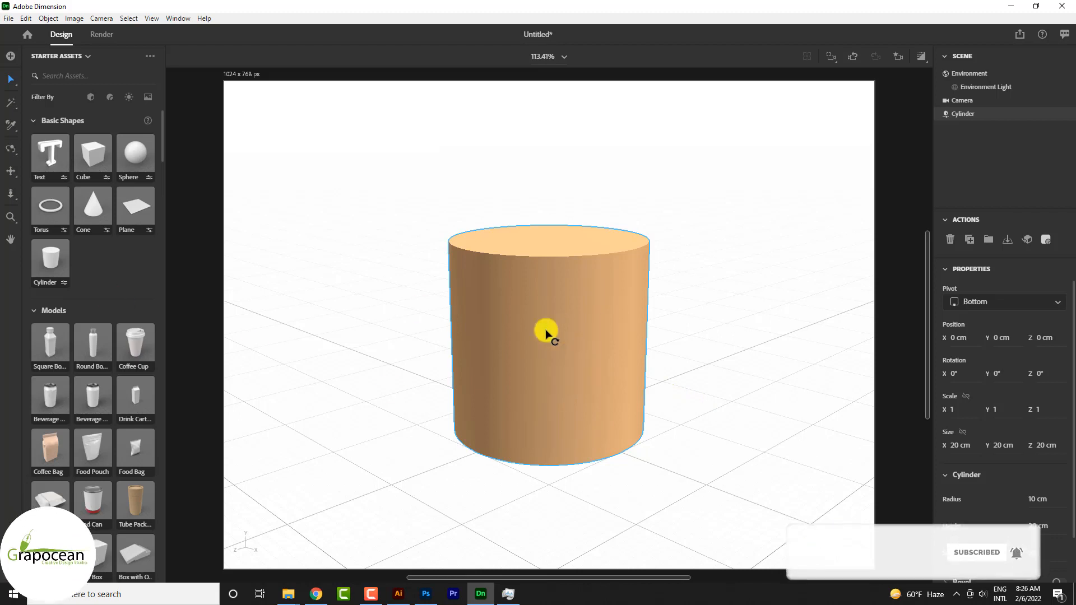
{"action": "left_click", "coordinate": [576, 345]}
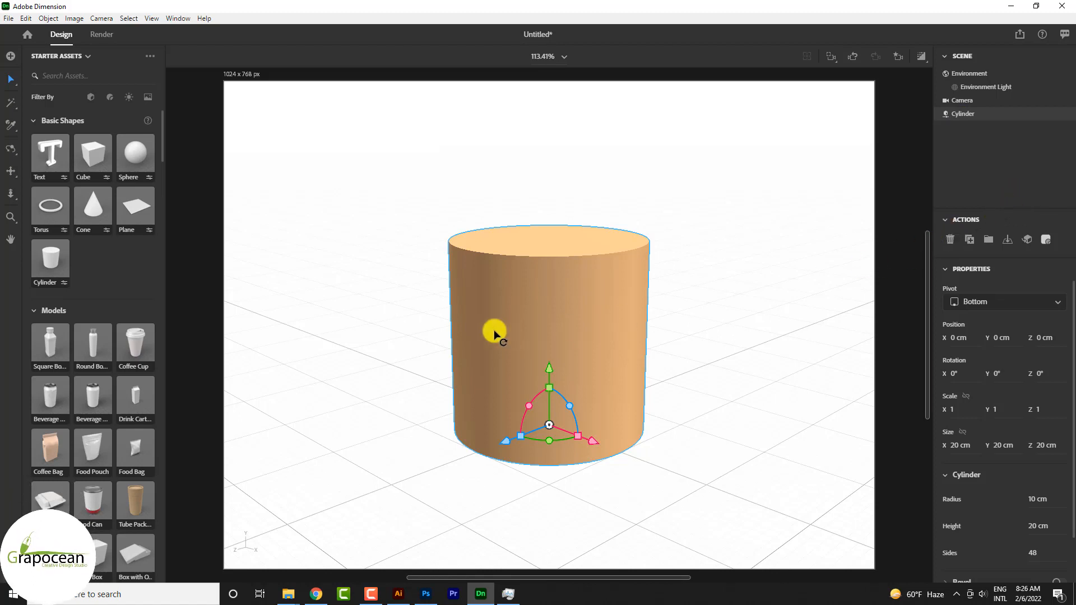
Turn on the bevel for the cylinder to round its edges.
{"action": "scroll", "coordinate": [985, 444], "scroll_direction": "down", "scroll_amount": 2}
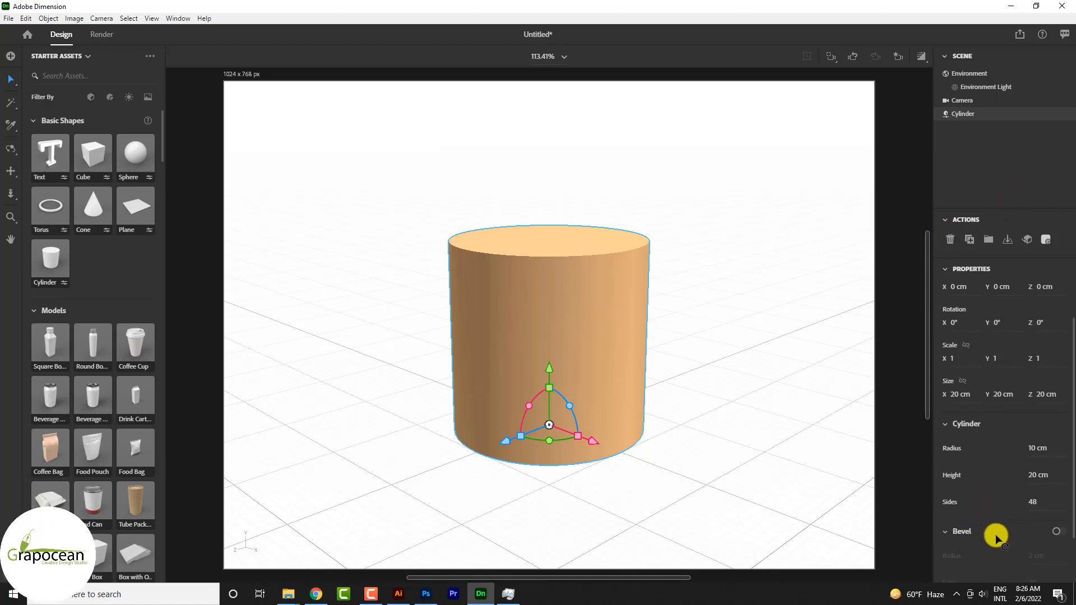
{"action": "left_click", "coordinate": [1062, 474]}
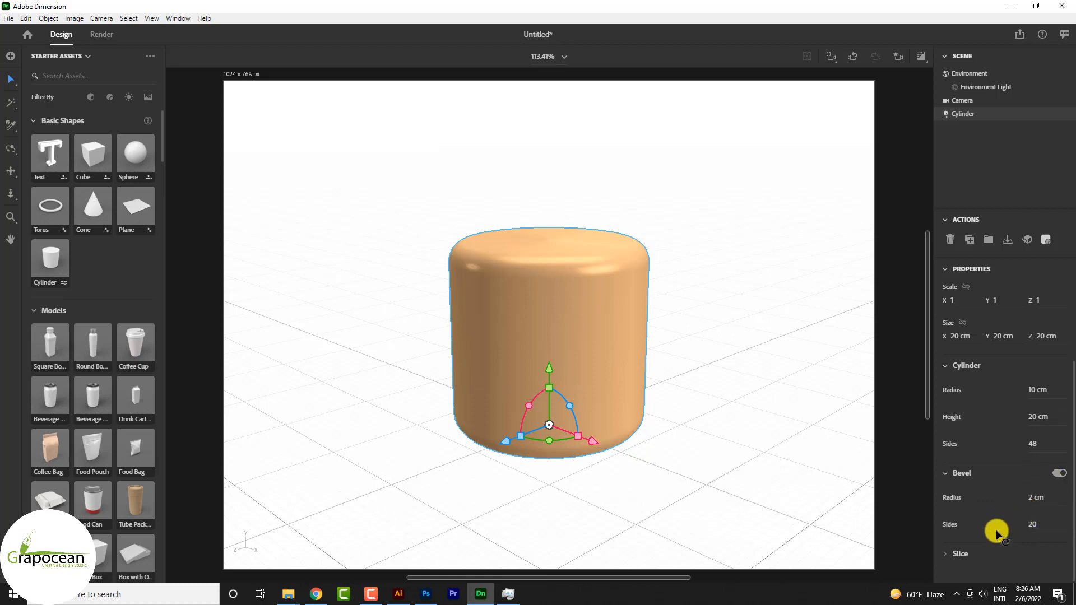
{"action": "left_click_drag", "start_coordinate": [1045, 503], "coordinate": [1032, 500]}
{"action": "type", "text": "8"}
{"action": "key", "text": "Return"}
Flatten the cylinder into a disc with a Y scale of 0.2 and set its bevel radius to 7 cm.
{"action": "left_click_drag", "start_coordinate": [559, 301], "coordinate": [547, 301]}
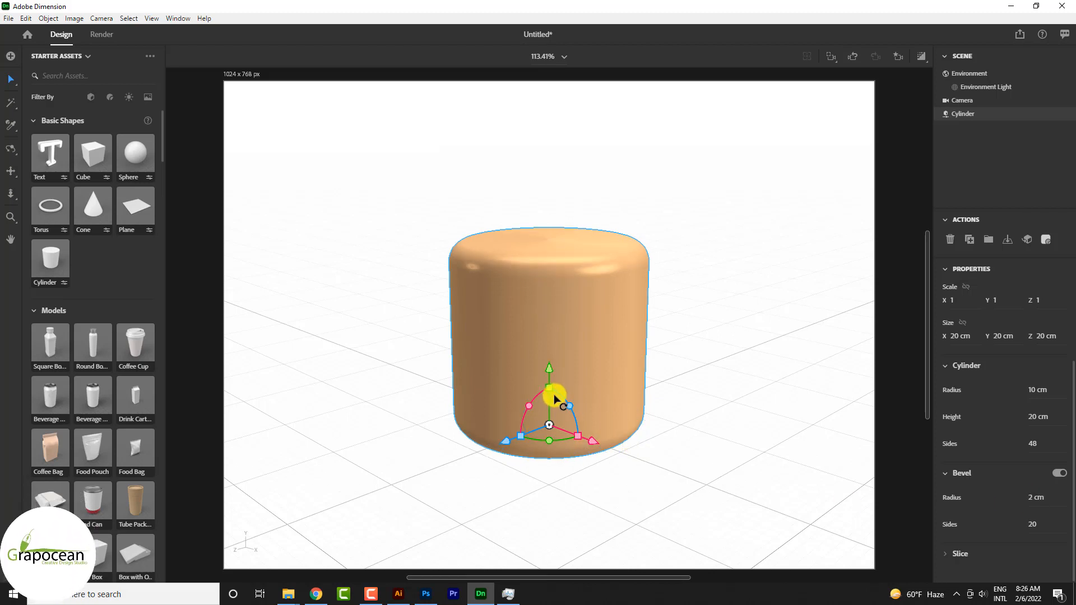
{"action": "left_click_drag", "start_coordinate": [551, 389], "coordinate": [551, 422]}
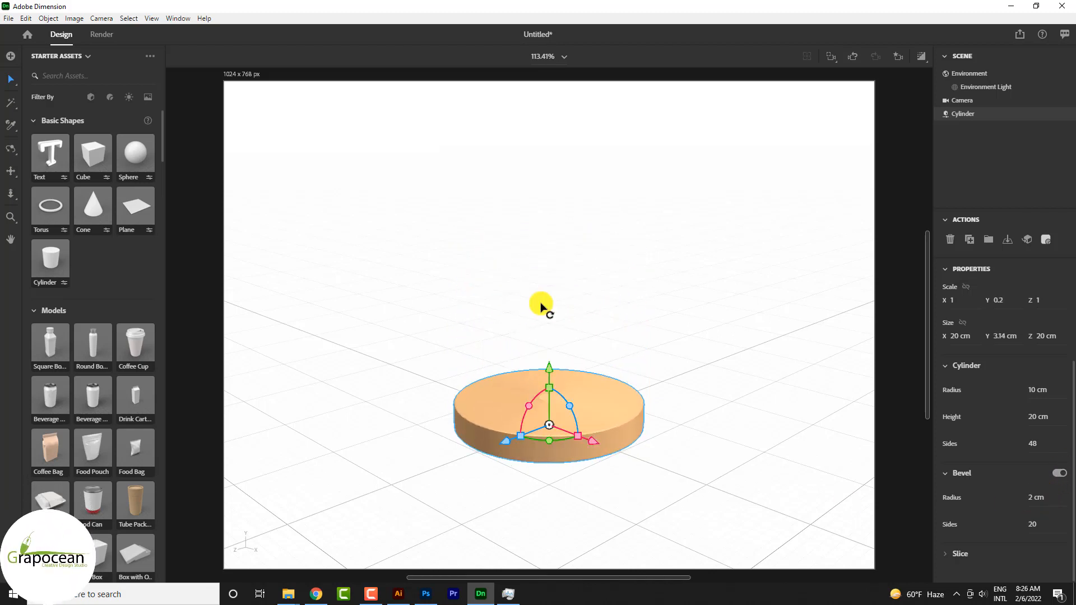
{"action": "left_click_drag", "start_coordinate": [541, 303], "coordinate": [545, 304]}
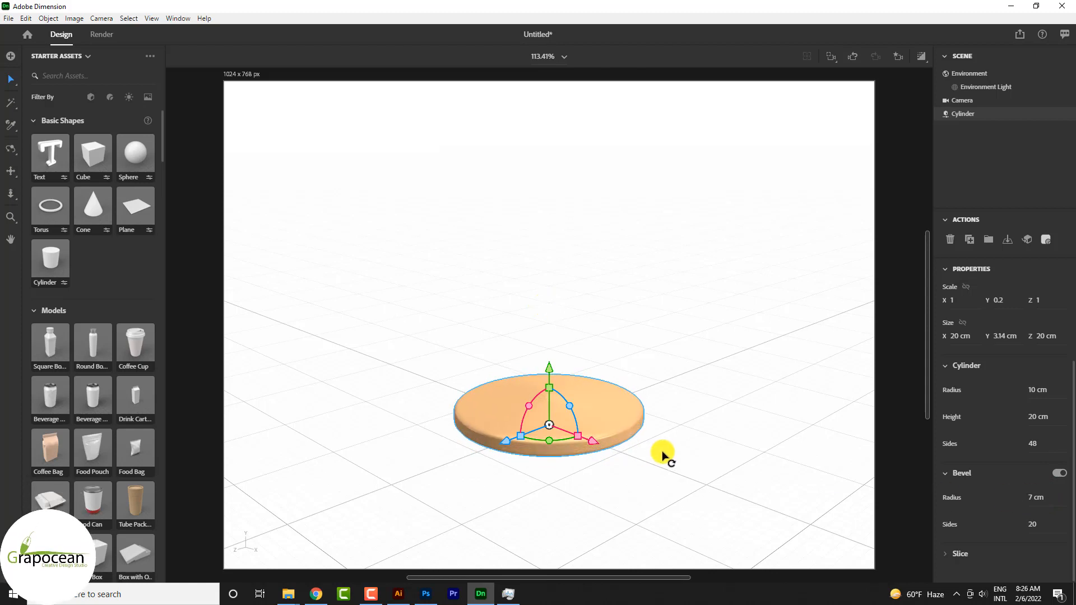
Duplicate the rounded disc and stack the copy on top of it at a height of 4.7 cm.
{"action": "left_click_drag", "start_coordinate": [552, 419], "coordinate": [553, 369]}
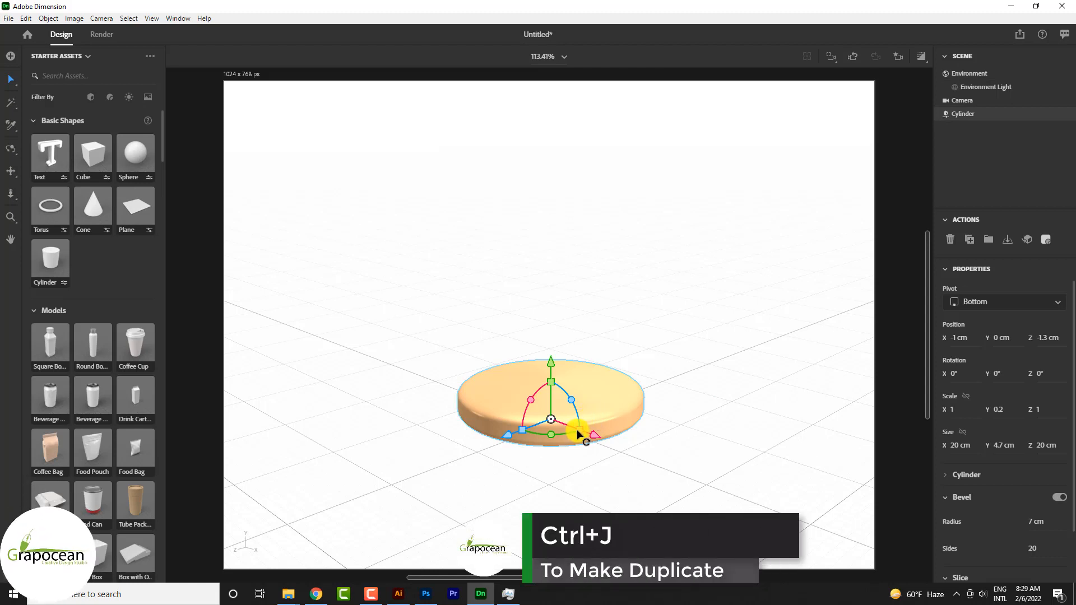
{"action": "key", "text": "ctrl+j"}
{"action": "left_click_drag", "start_coordinate": [553, 419], "coordinate": [548, 386]}
{"action": "key", "text": "ctrl+z"}
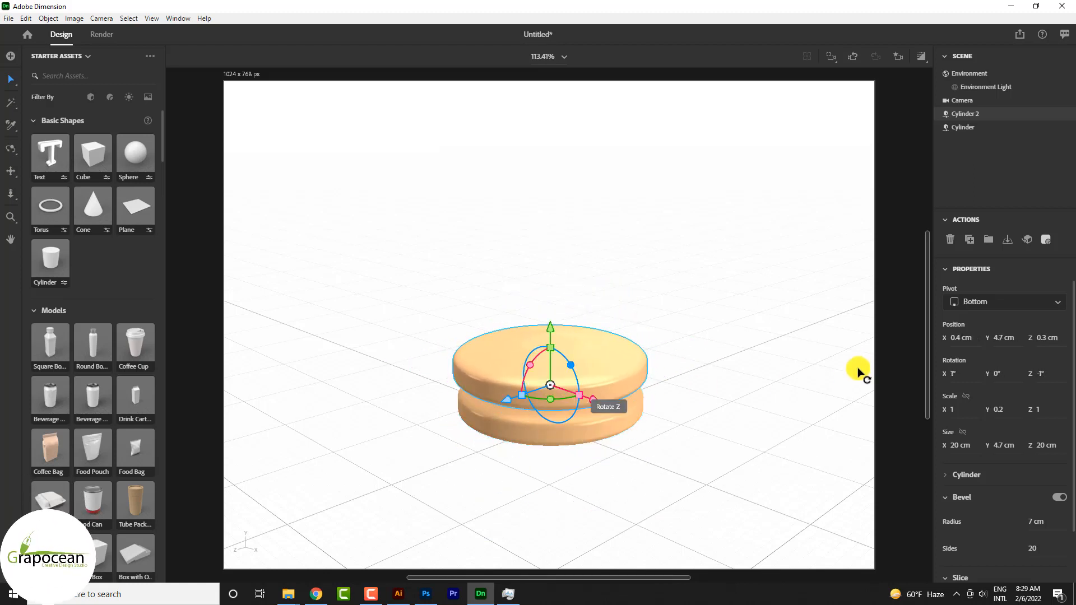
Set the environment's shadow opacity, reflection opacity and reflection roughness to 0%, and the global light intensity to 99%.
{"action": "left_click", "coordinate": [991, 76]}
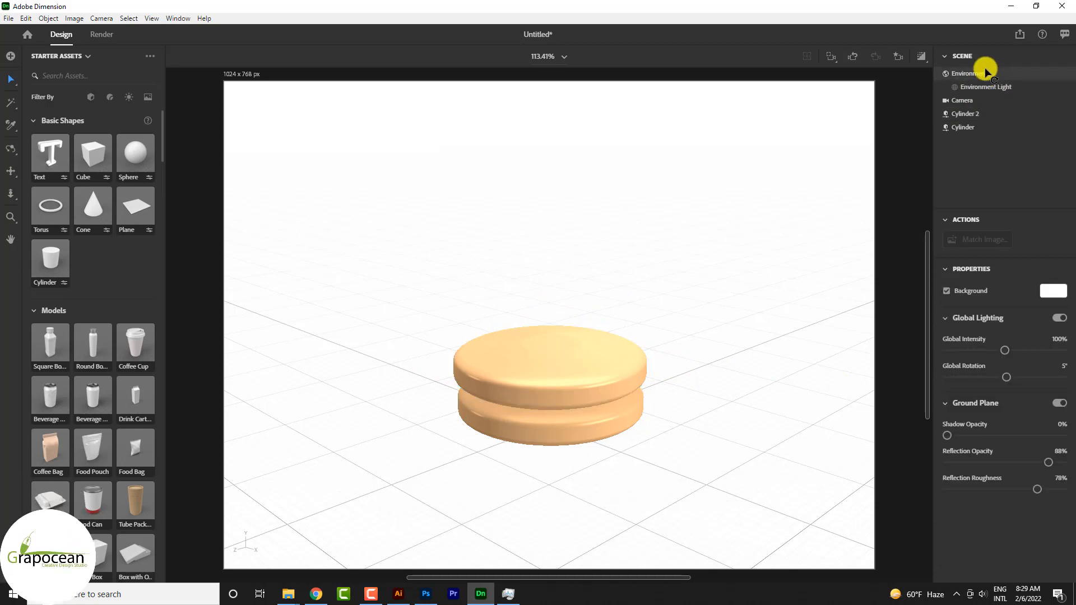
{"action": "left_click_drag", "start_coordinate": [947, 435], "coordinate": [846, 435]}
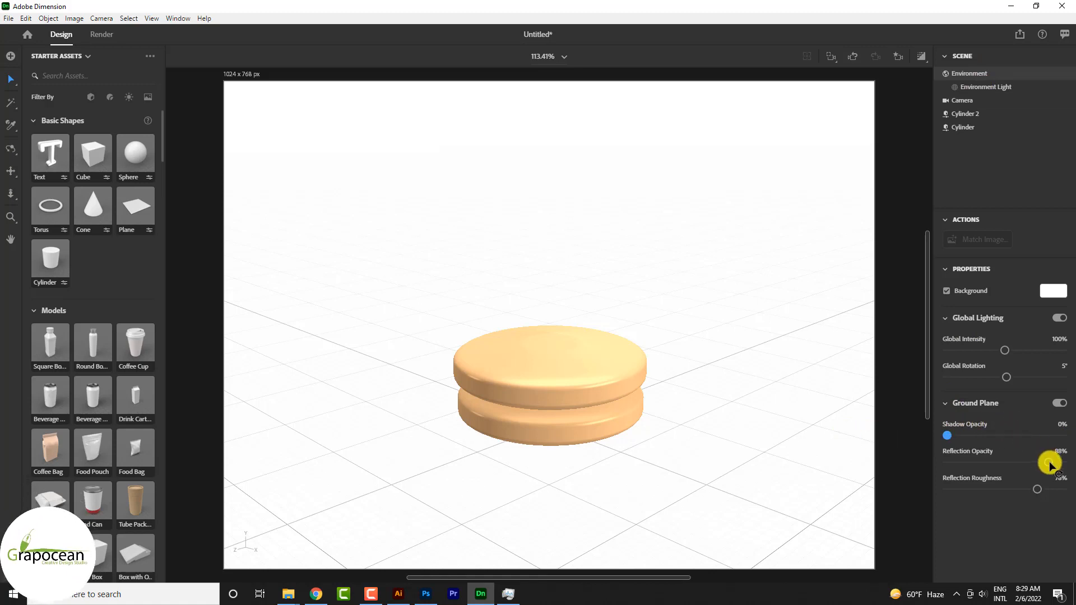
{"action": "left_click_drag", "start_coordinate": [1048, 462], "coordinate": [895, 482]}
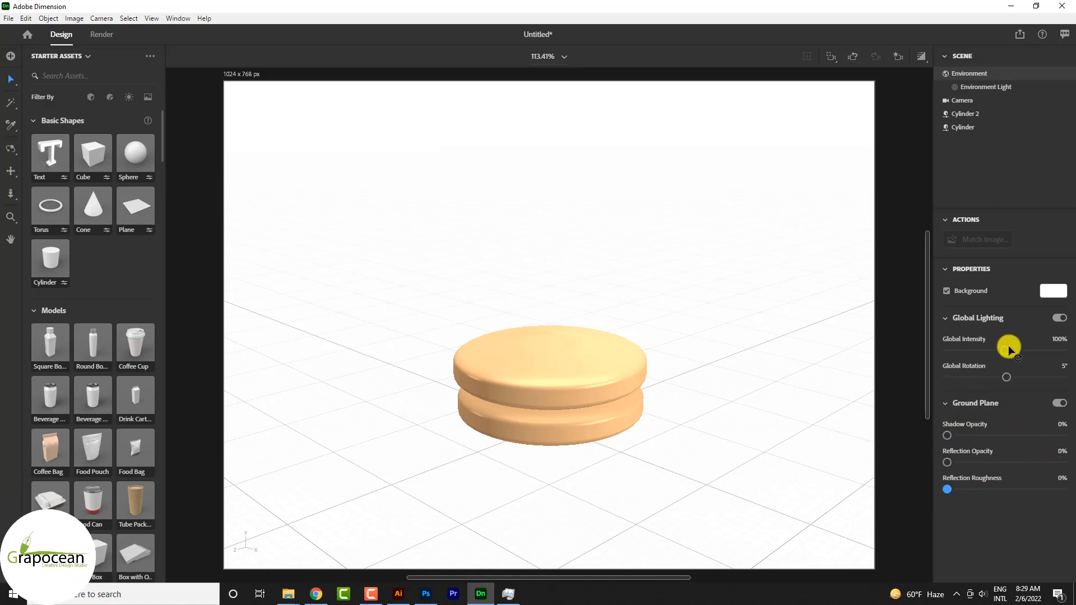
{"action": "mouse_move", "coordinate": [1006, 350]}
{"action": "left_mouse_down"}
{"action": "mouse_move", "coordinate": [957, 348]}
{"action": "mouse_move", "coordinate": [1004, 350]}
{"action": "left_mouse_up"}
Shrink the upper disc to about 11.78 cm across, keeping it centred on the lower disc.
{"action": "left_click", "coordinate": [590, 380]}
{"action": "mouse_move", "coordinate": [576, 392]}
{"action": "left_mouse_down"}
{"action": "mouse_move", "coordinate": [581, 356]}
{"action": "mouse_move", "coordinate": [572, 391]}
{"action": "left_mouse_up"}
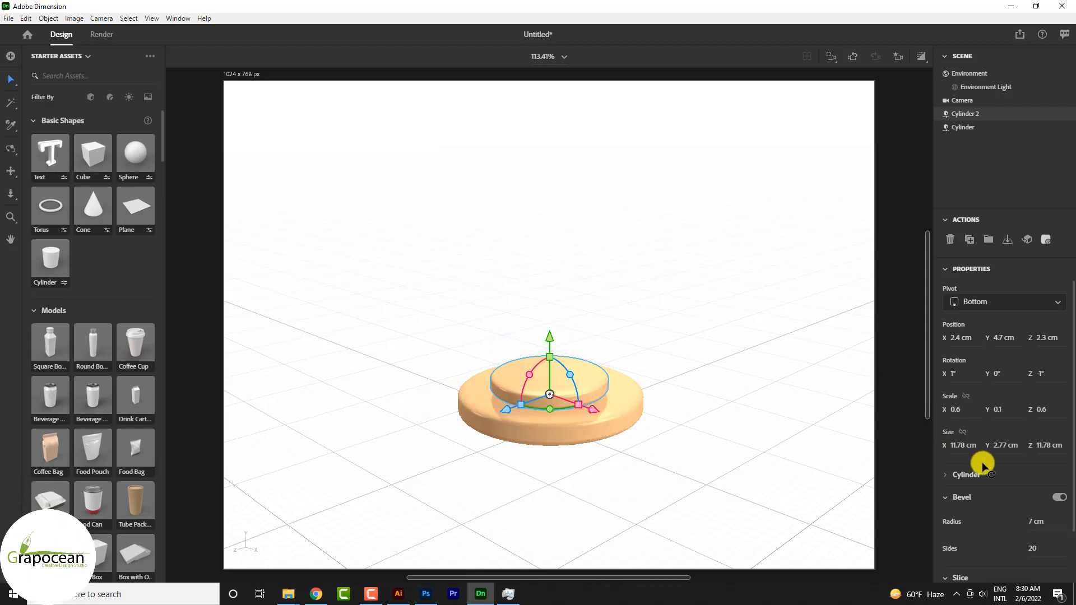
{"action": "scroll", "coordinate": [987, 478], "scroll_direction": "down", "scroll_amount": 2}
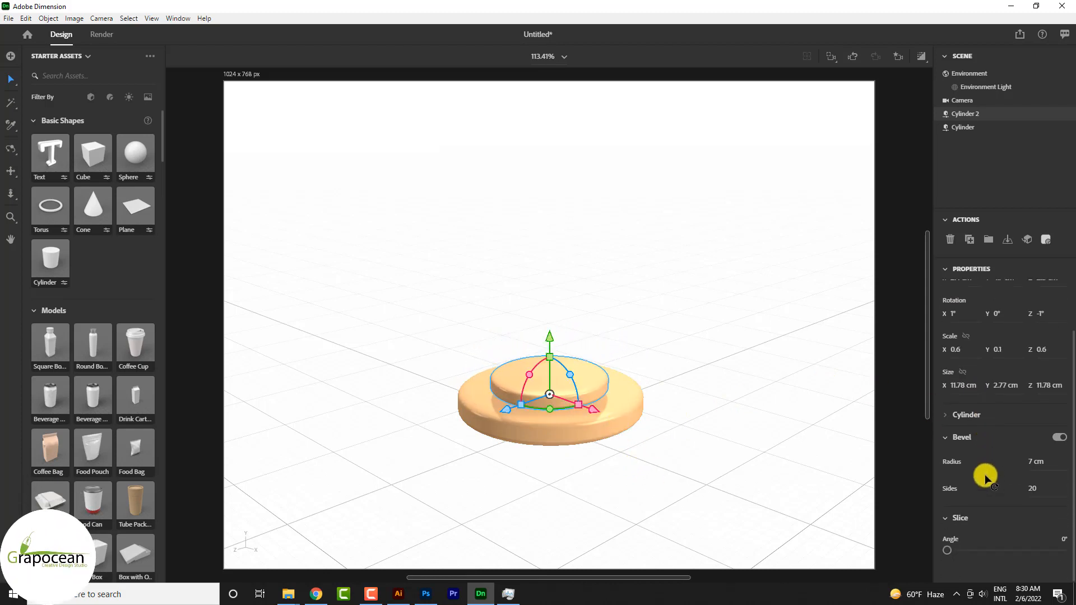
Thicken the lower disc to a height of about 5.58 cm.
{"action": "left_click", "coordinate": [970, 100]}
{"action": "left_click", "coordinate": [976, 126]}
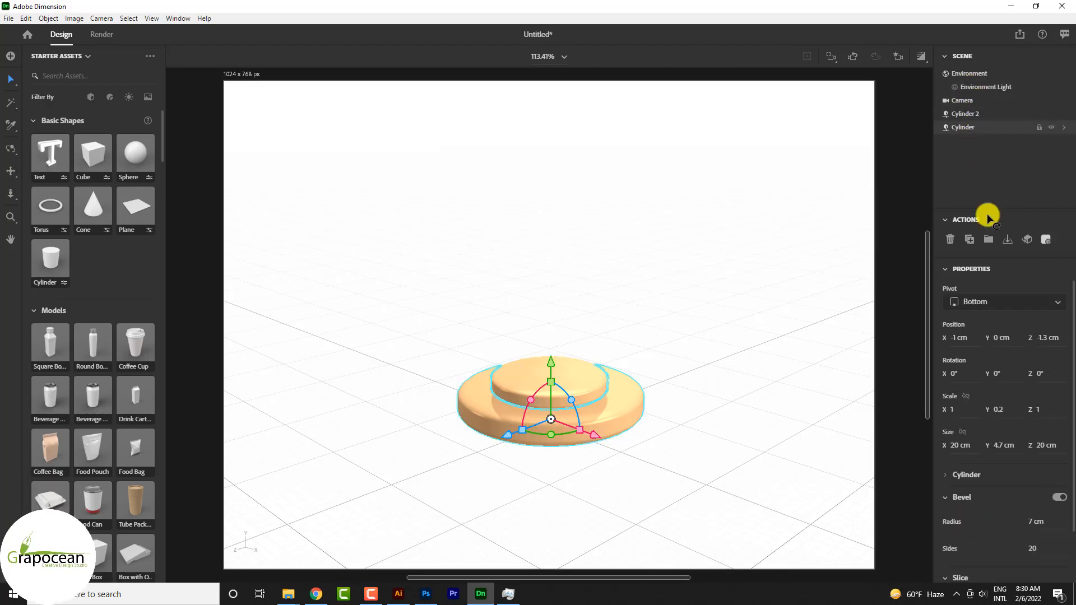
{"action": "scroll", "coordinate": [980, 459], "scroll_direction": "down", "scroll_amount": 2}
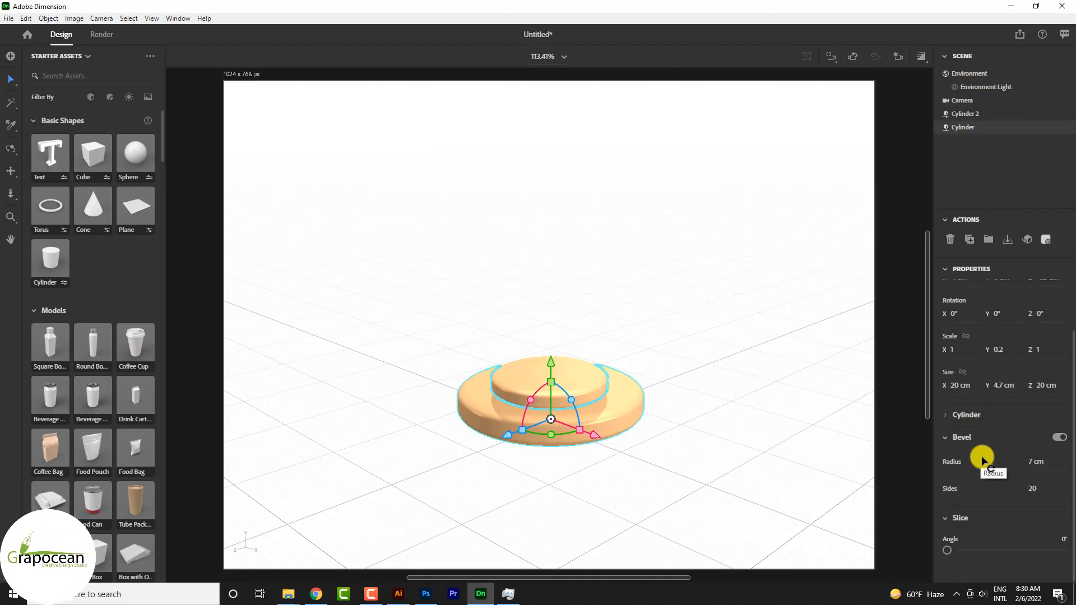
{"action": "left_click_drag", "start_coordinate": [550, 380], "coordinate": [552, 379]}
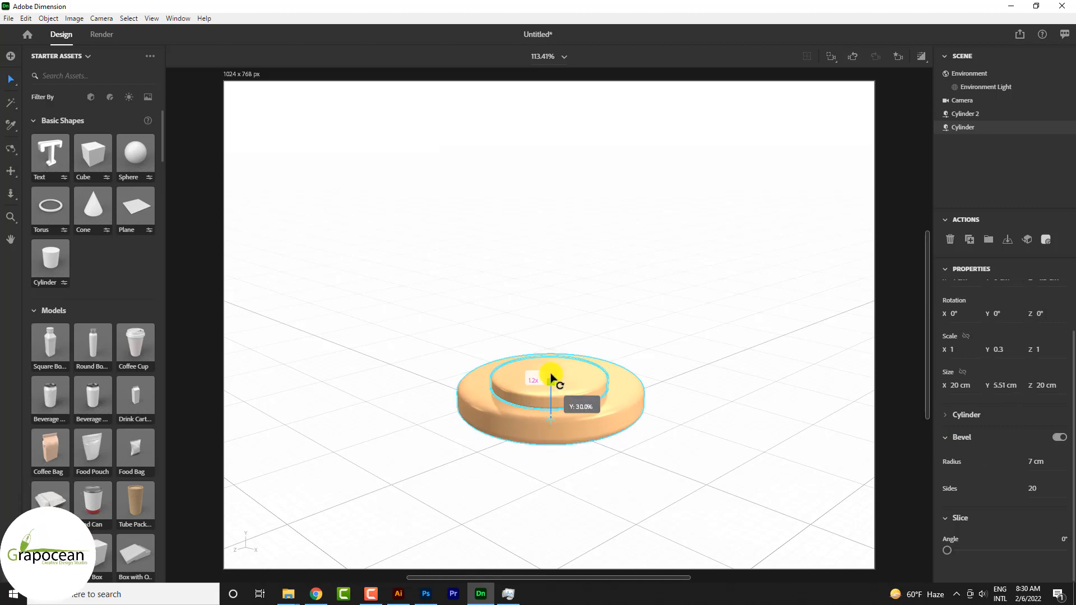
Raise the upper disc to a Y position of 5.6 cm and enlarge it to about 14.25 cm across.
{"action": "left_click", "coordinate": [553, 399]}
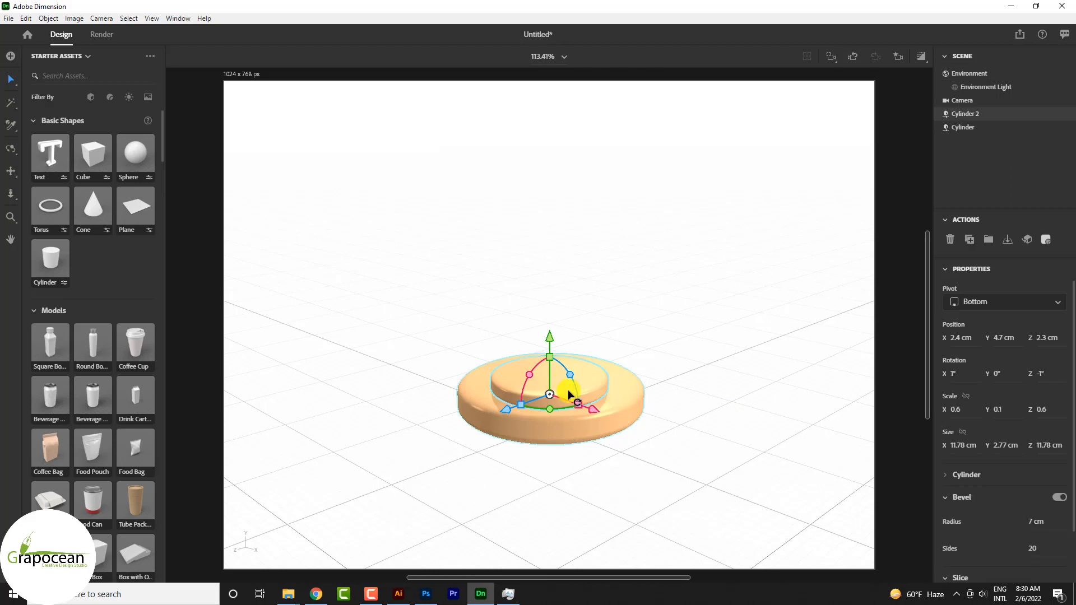
{"action": "left_click_drag", "start_coordinate": [550, 398], "coordinate": [553, 382]}
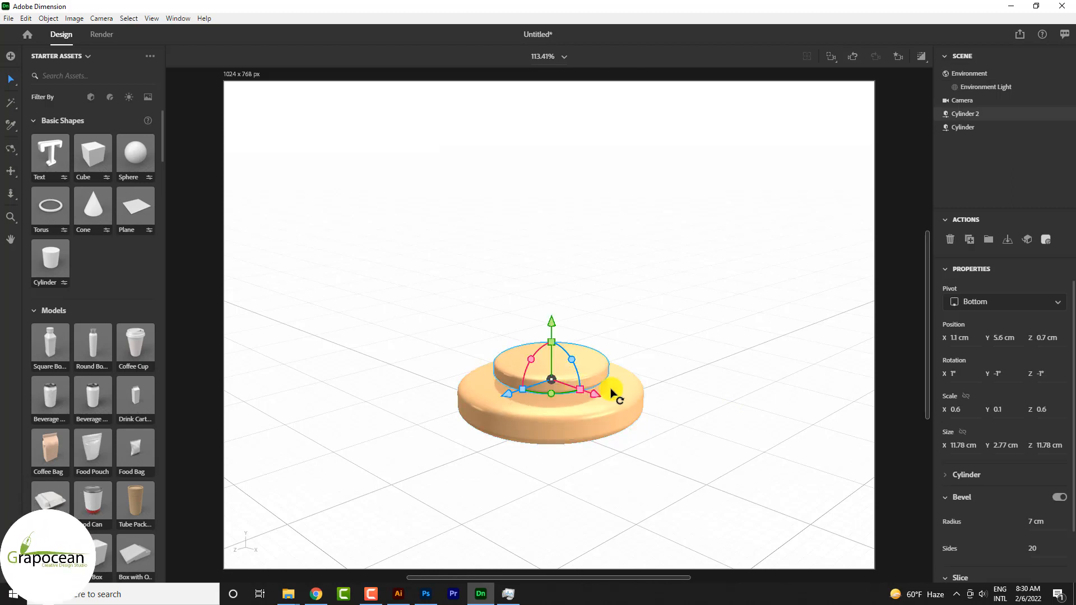
{"action": "left_click", "coordinate": [675, 343]}
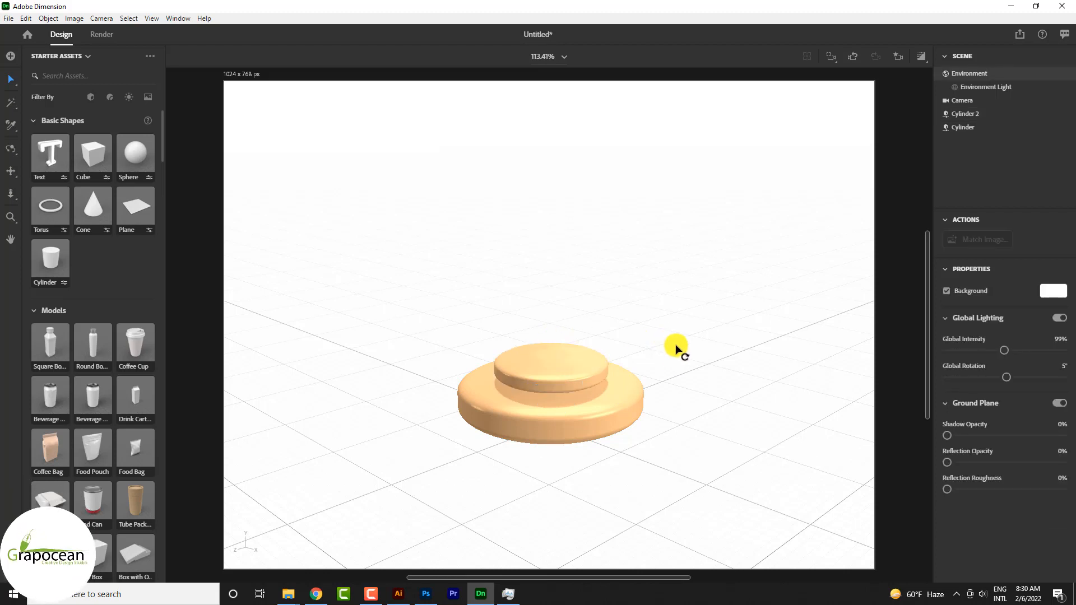
{"action": "left_click_drag", "start_coordinate": [581, 389], "coordinate": [553, 373]}
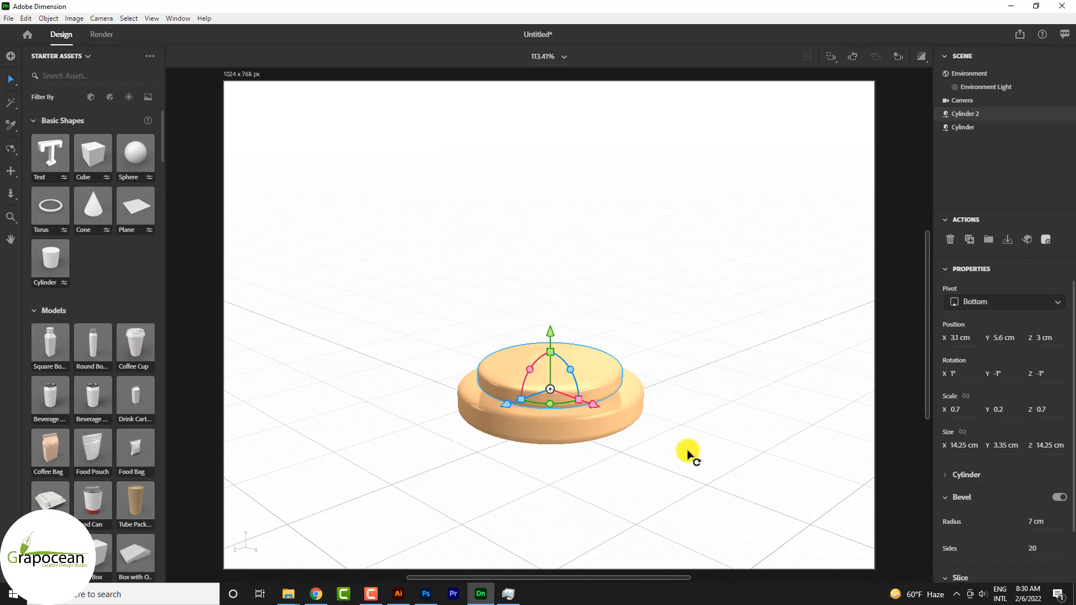
{"action": "left_click", "coordinate": [691, 446]}
Apply the standard Plastic material to both the lower and the upper disc.
{"action": "scroll", "coordinate": [116, 367], "scroll_direction": "down", "scroll_amount": 5}
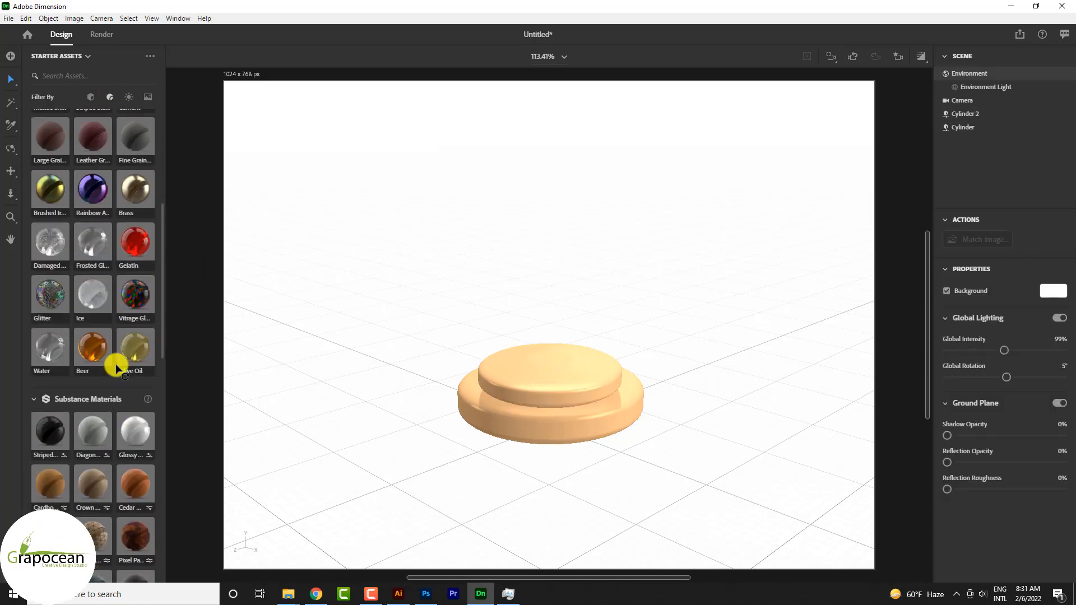
{"action": "scroll", "coordinate": [116, 367], "scroll_direction": "up", "scroll_amount": 3}
{"action": "left_click", "coordinate": [476, 421]}
{"action": "scroll", "coordinate": [132, 259], "scroll_direction": "down", "scroll_amount": 1}
{"action": "scroll", "coordinate": [132, 259], "scroll_direction": "up", "scroll_amount": 3}
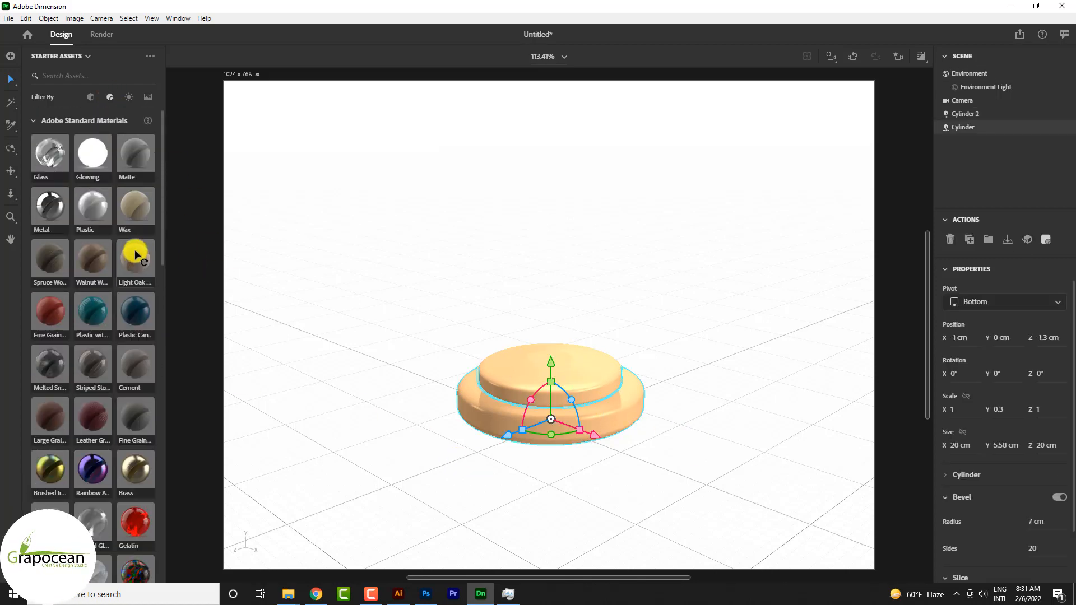
{"action": "left_click_drag", "start_coordinate": [85, 211], "coordinate": [530, 413]}
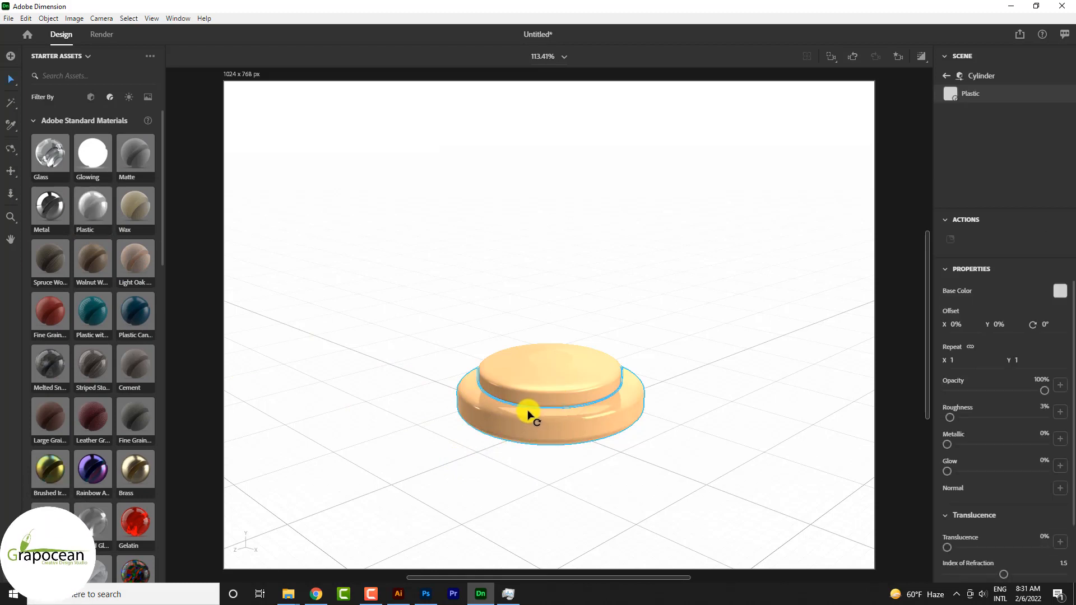
{"action": "left_click", "coordinate": [569, 388]}
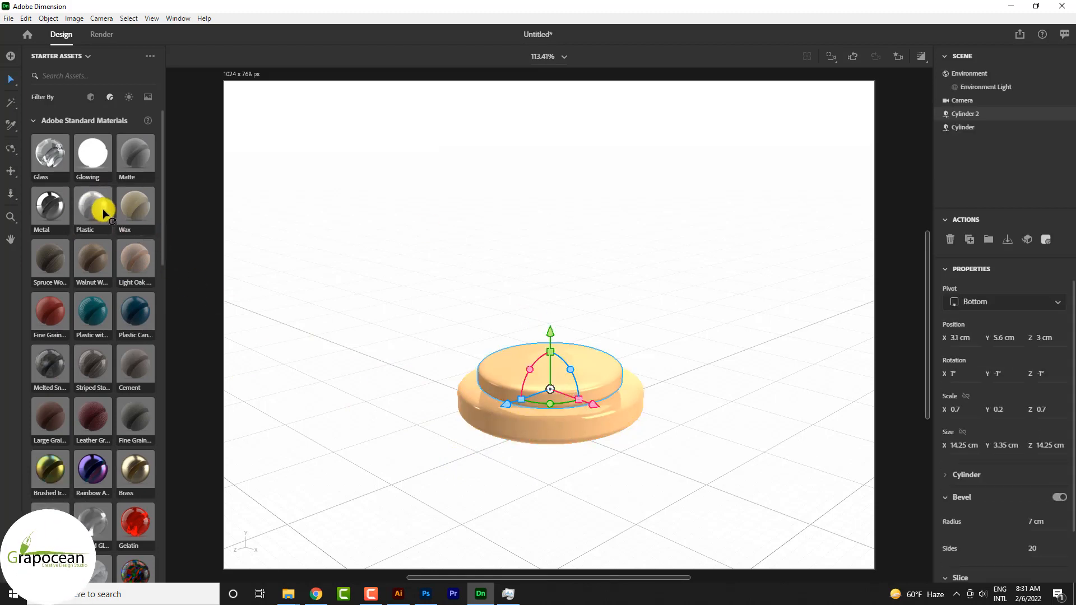
{"action": "left_click_drag", "start_coordinate": [101, 209], "coordinate": [562, 379]}
{"action": "left_click", "coordinate": [651, 489]}
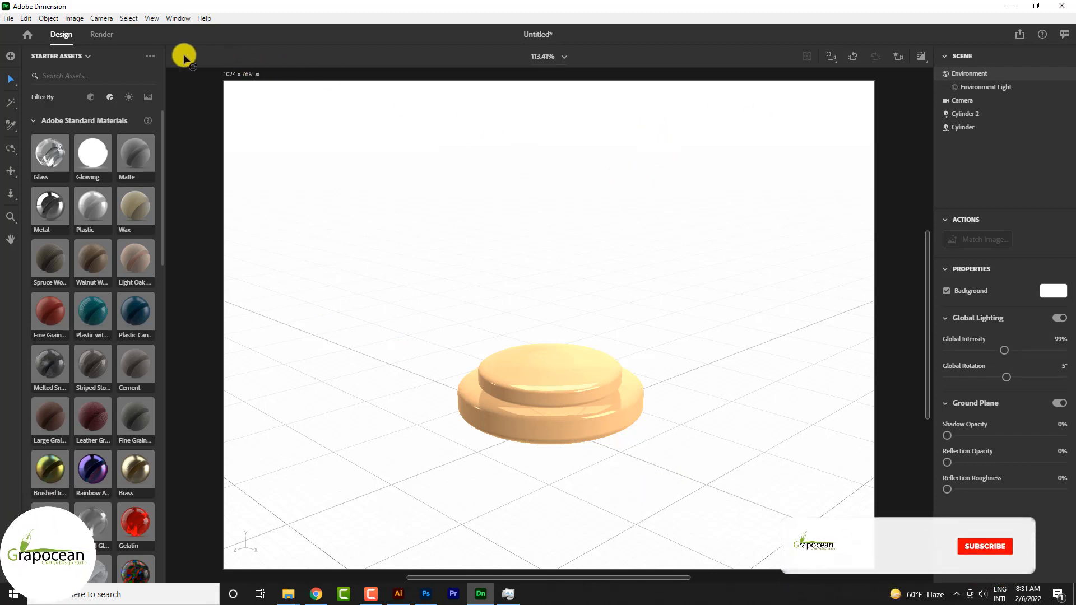
Render the scene locally at High (Slow) quality as a 16-bit PSD named "product tool".
{"action": "left_click", "coordinate": [103, 36]}
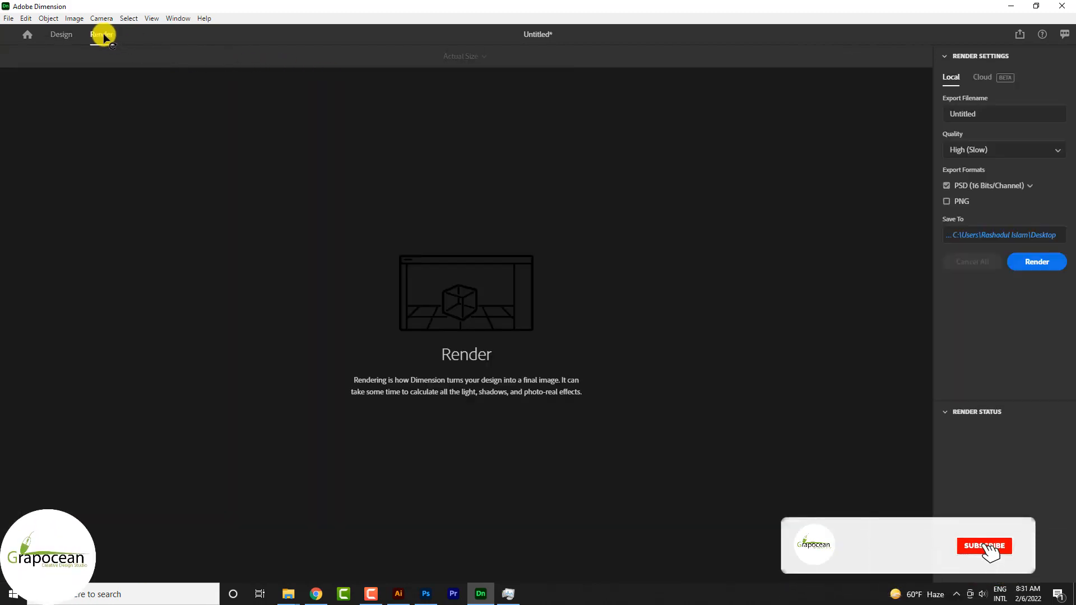
{"action": "left_click", "coordinate": [1034, 267]}
{"action": "left_click", "coordinate": [622, 292]}
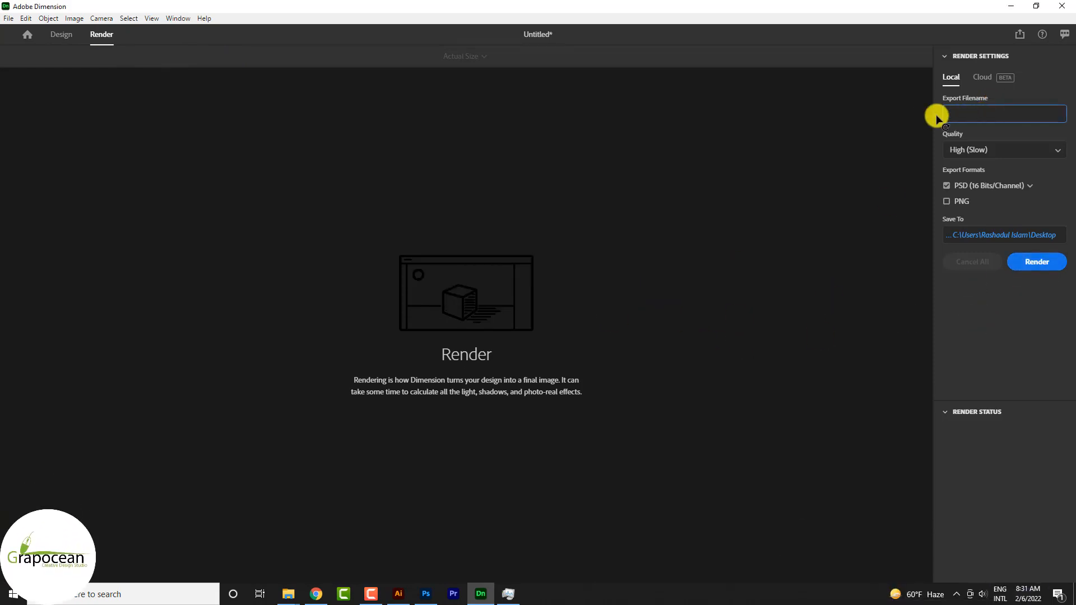
{"action": "type", "text": "b"}
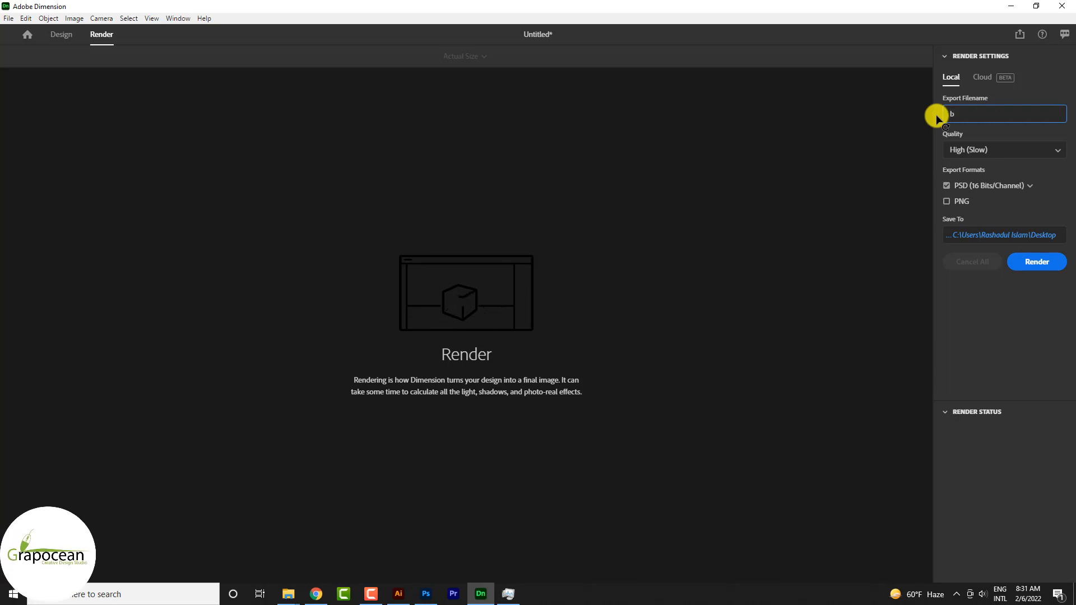
{"action": "type", "text": "roduc"}
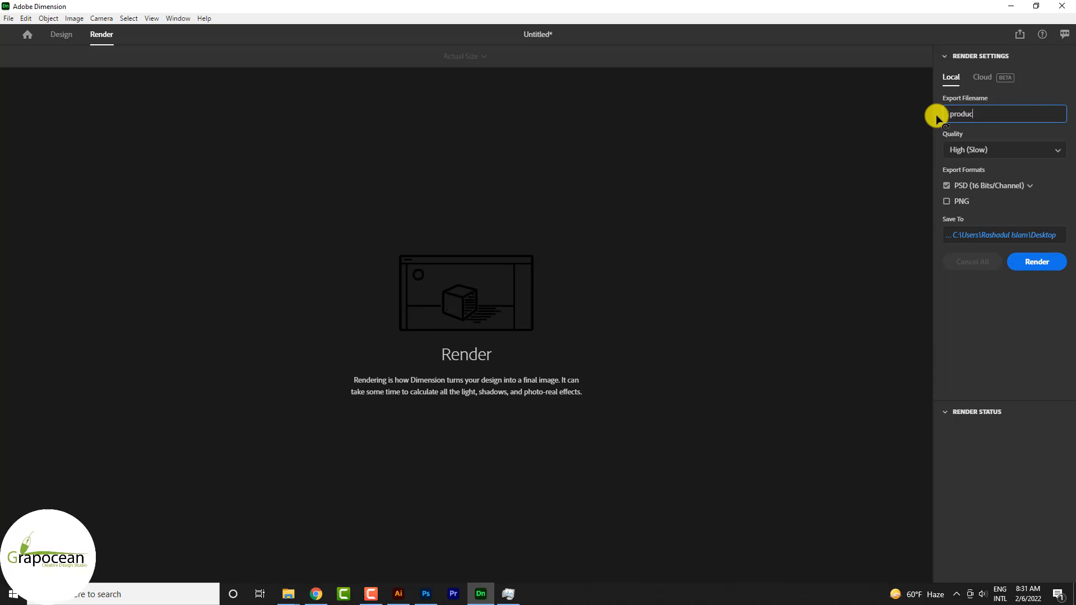
{"action": "type", "text": "t t"}
{"action": "type", "text": " too"}
{"action": "type", "text": "l"}
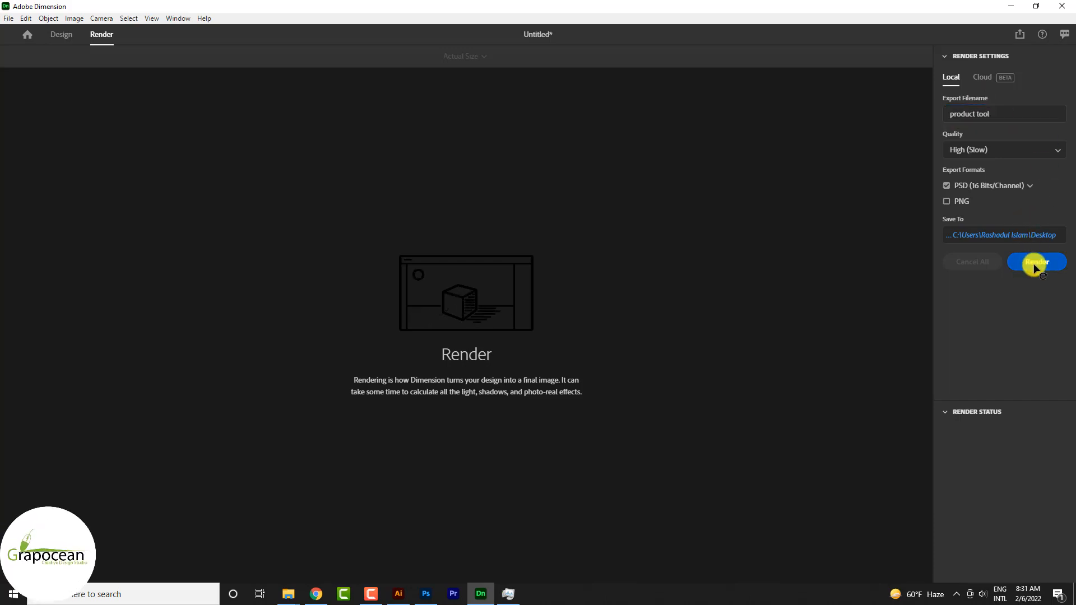
{"action": "left_click", "coordinate": [1038, 261]}
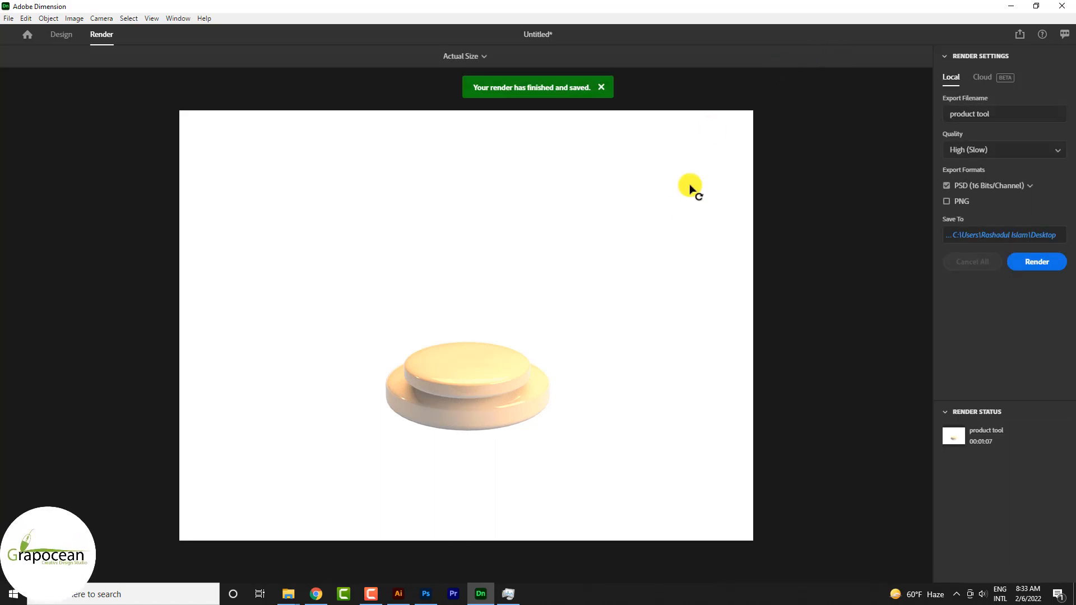
{"action": "left_click", "coordinate": [601, 88]}
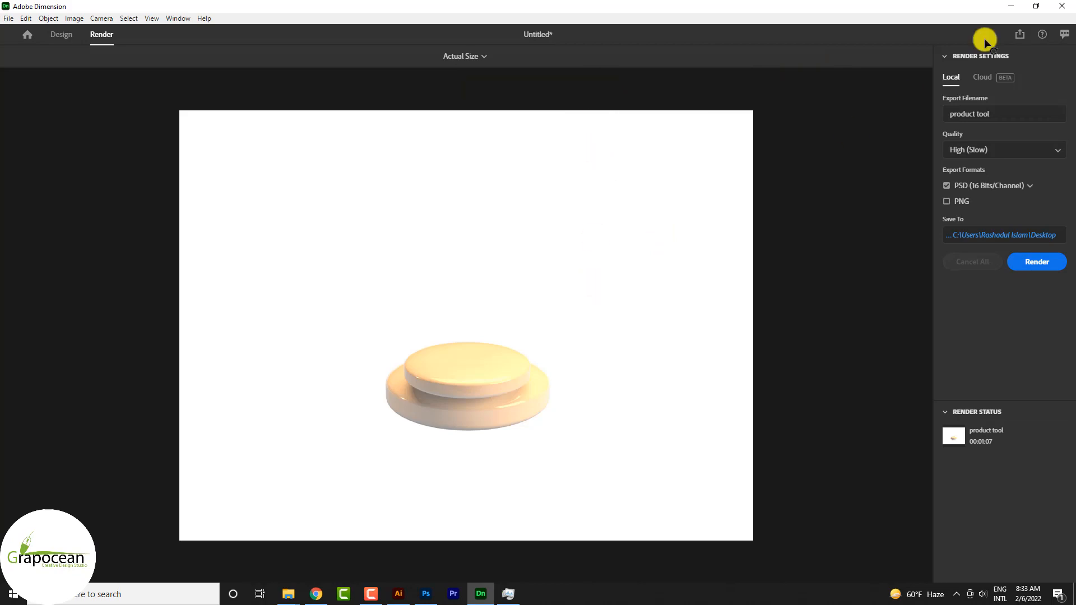
Switch to Photoshop and open the rendered "product tool" PSD from the product banner design folder.
{"action": "left_click", "coordinate": [1011, 6]}
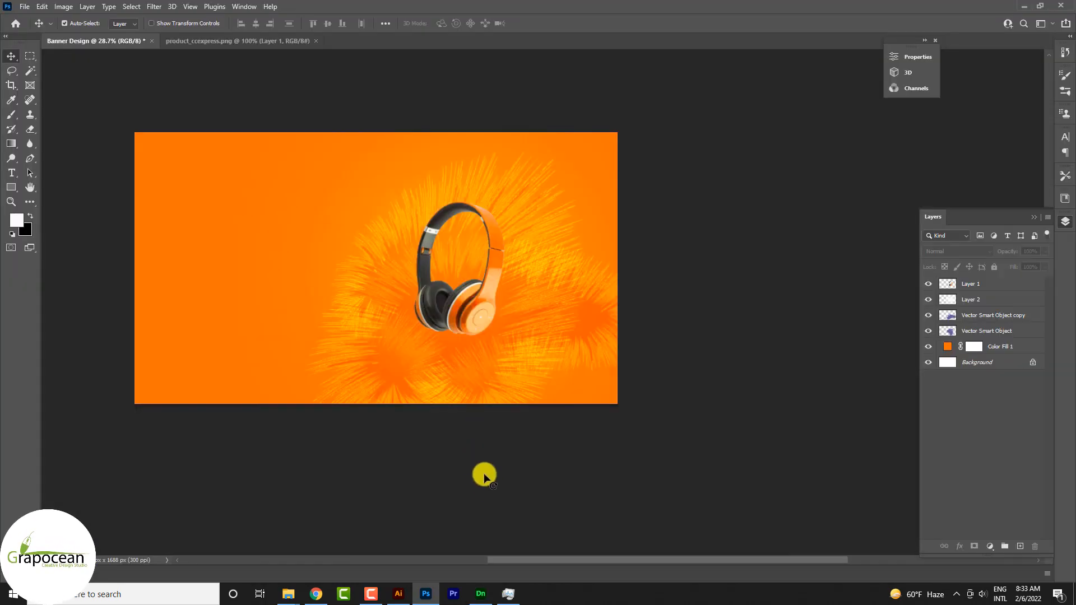
{"action": "left_click", "coordinate": [24, 6]}
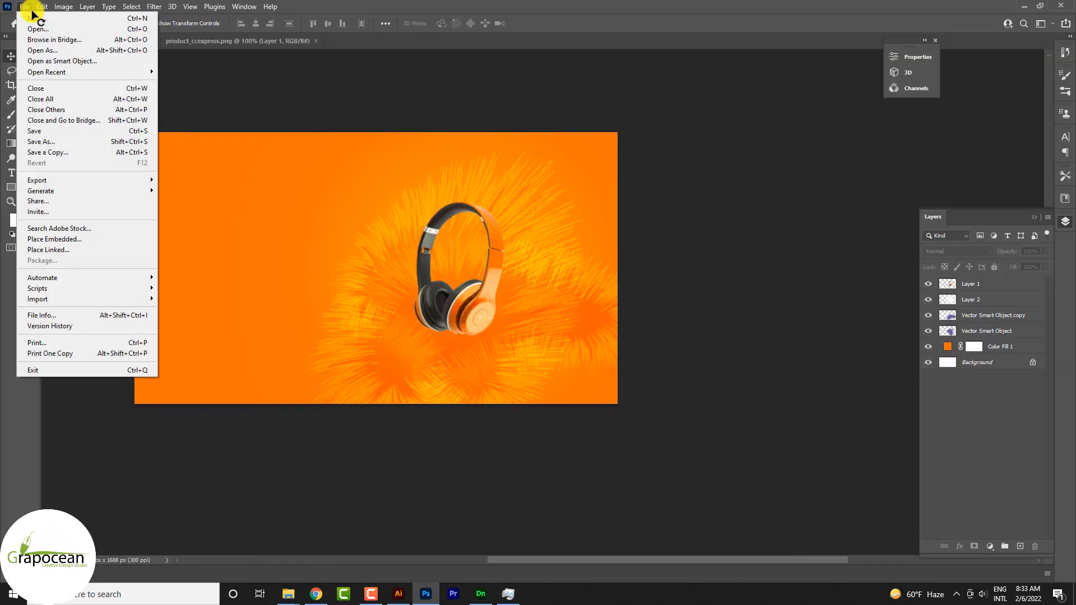
{"action": "left_click", "coordinate": [38, 29]}
{"action": "left_click", "coordinate": [480, 174]}
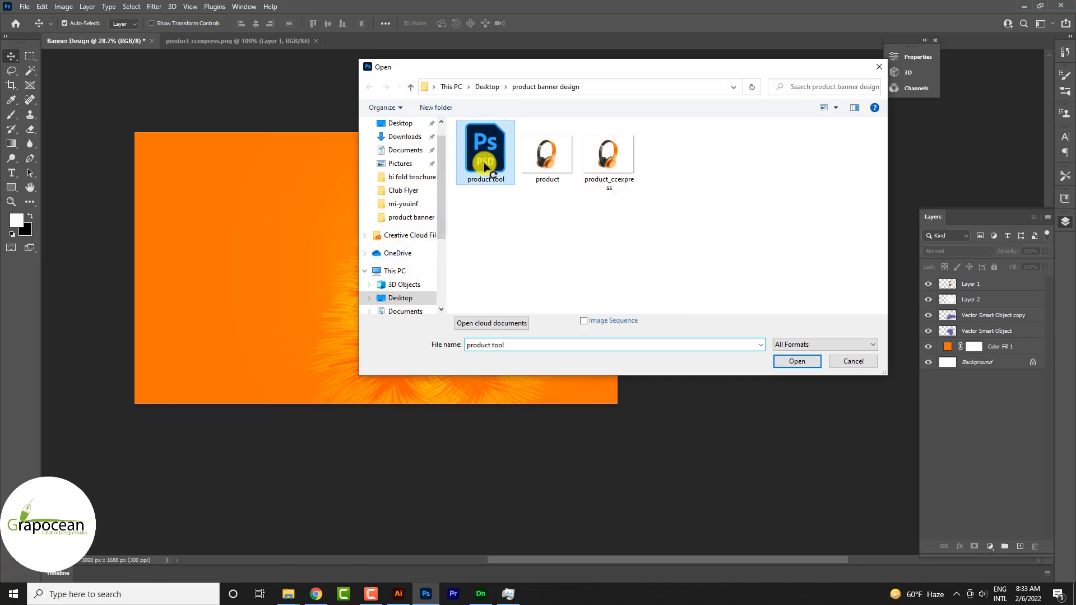
{"action": "left_click", "coordinate": [798, 365]}
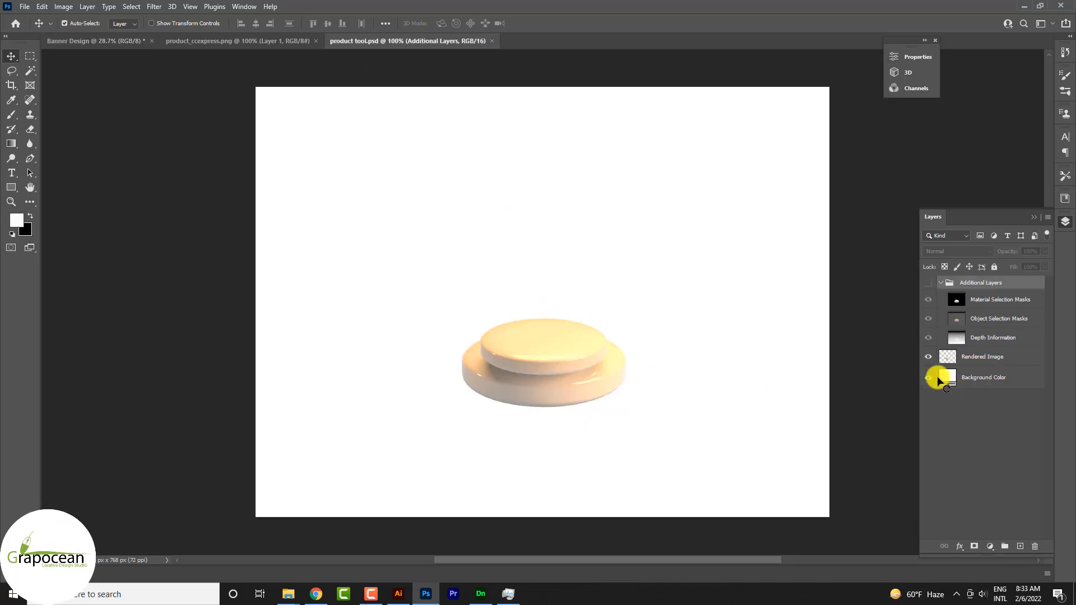
Hide the Background Color layer, collapse and hide the Additional Layers group, and select the rendered podium.
{"action": "left_click", "coordinate": [929, 377]}
{"action": "left_click", "coordinate": [929, 283]}
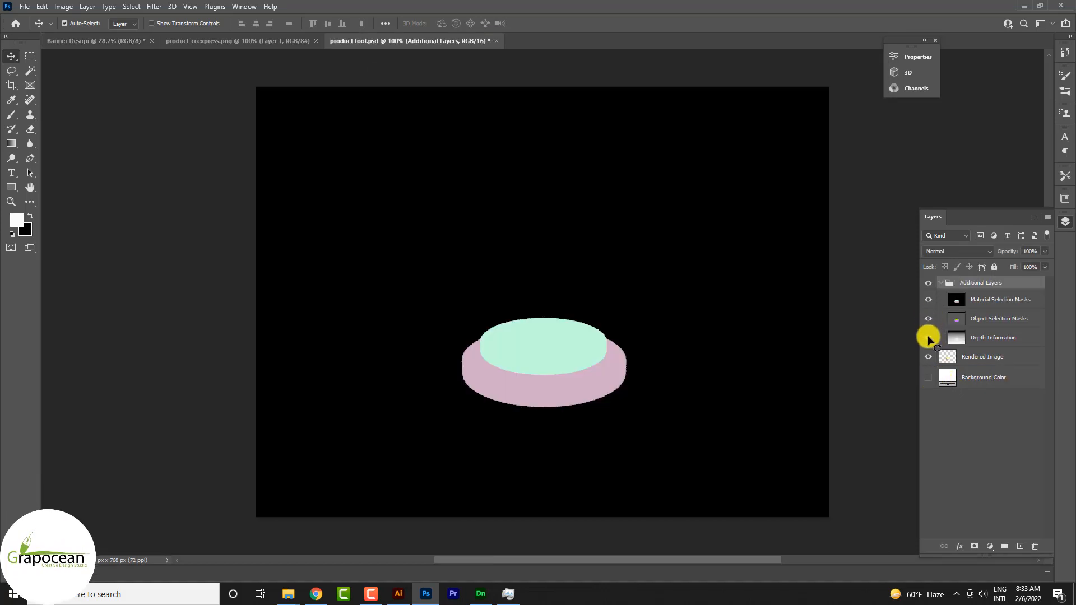
{"action": "left_click", "coordinate": [985, 356]}
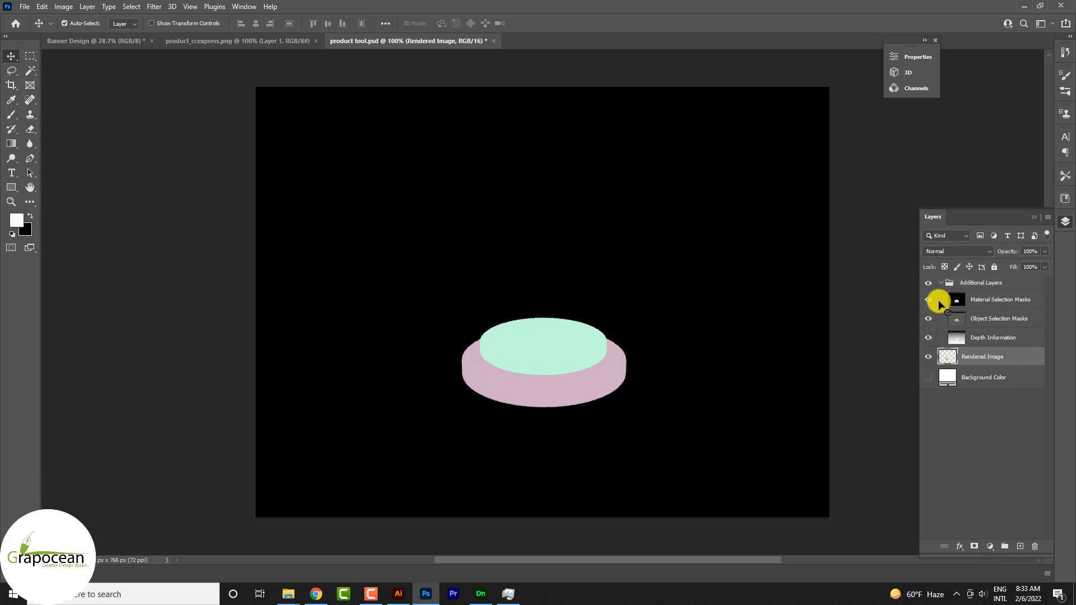
{"action": "left_click", "coordinate": [945, 284]}
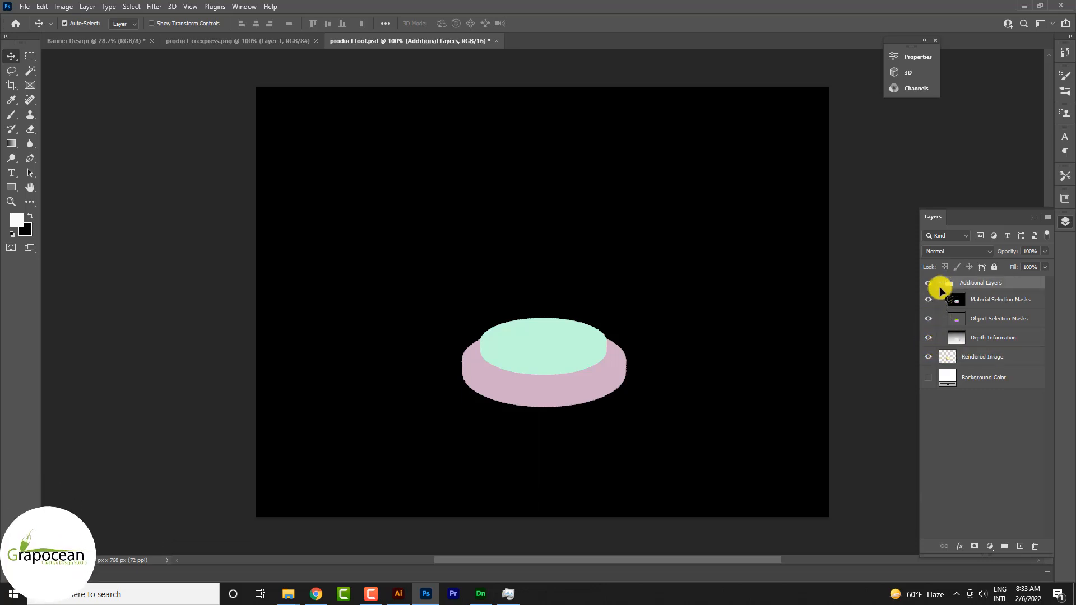
{"action": "left_click", "coordinate": [942, 283]}
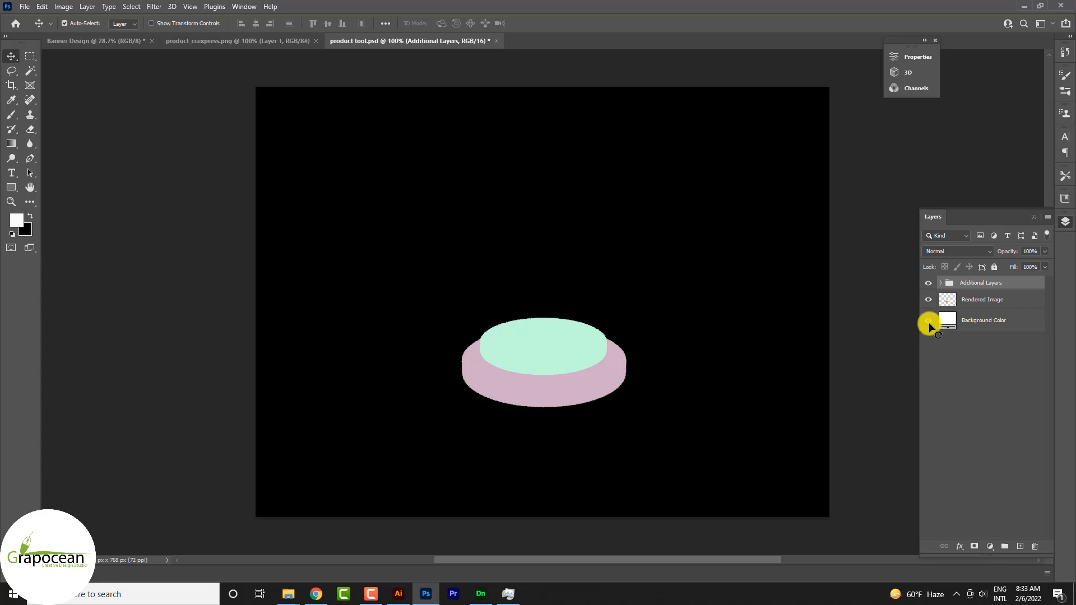
{"action": "left_click", "coordinate": [929, 283]}
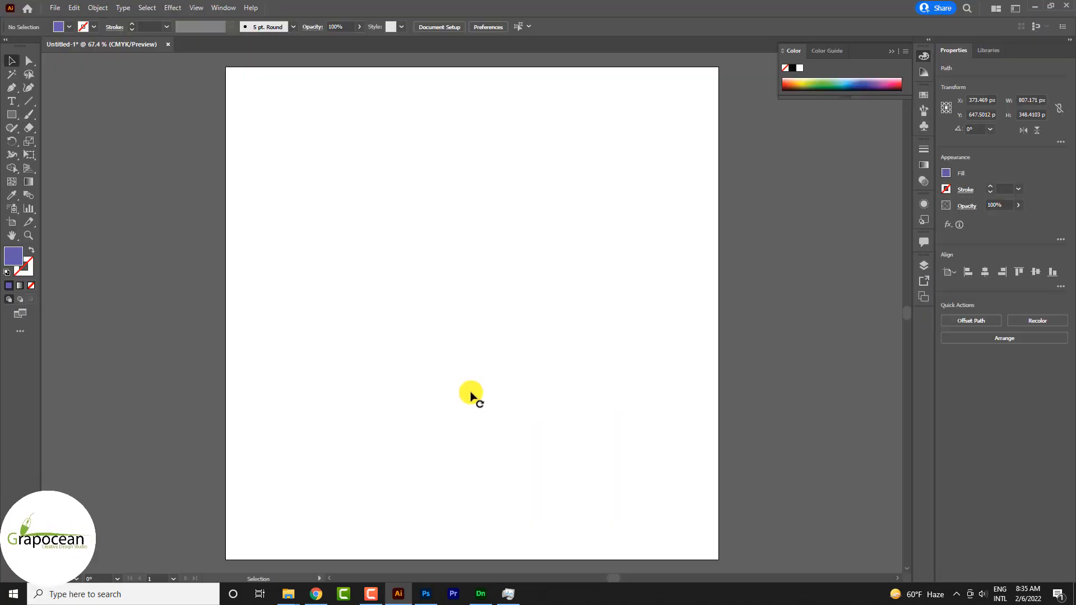
{"action": "left_click", "coordinate": [469, 396]}
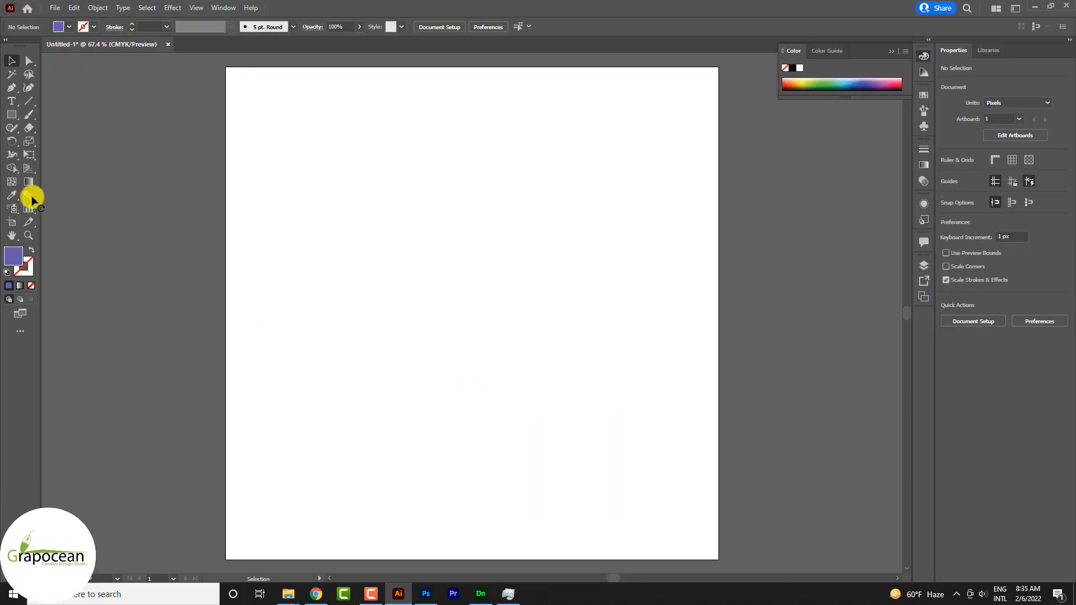
Draw a rectangle about 989 × 333 px across the middle of the artboard and fill it with the lightest grey.
{"action": "left_click", "coordinate": [11, 114]}
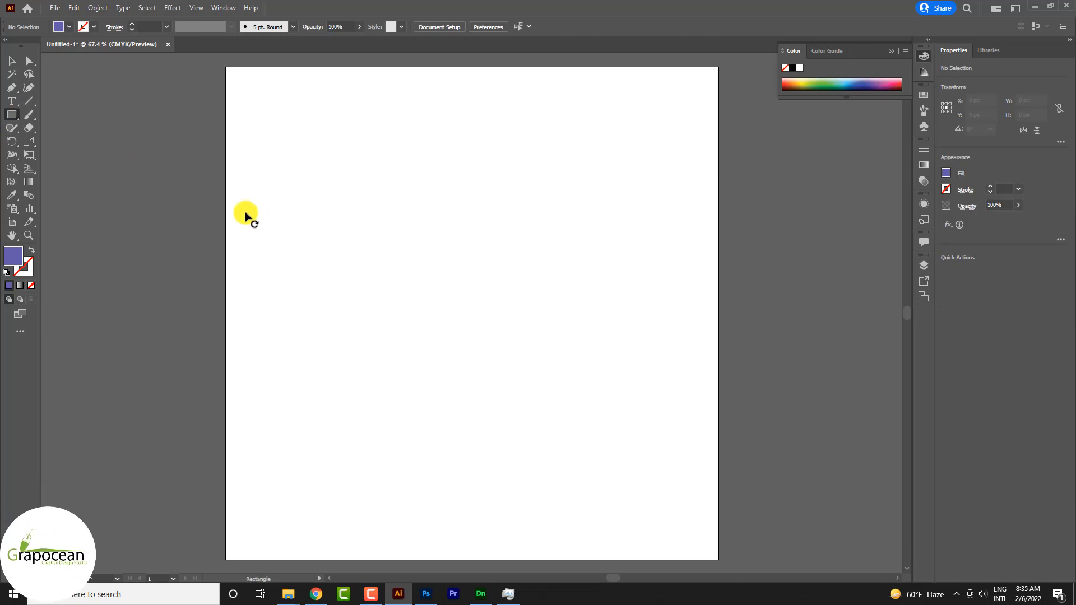
{"action": "left_click_drag", "start_coordinate": [231, 210], "coordinate": [719, 373]}
{"action": "left_click", "coordinate": [69, 27]}
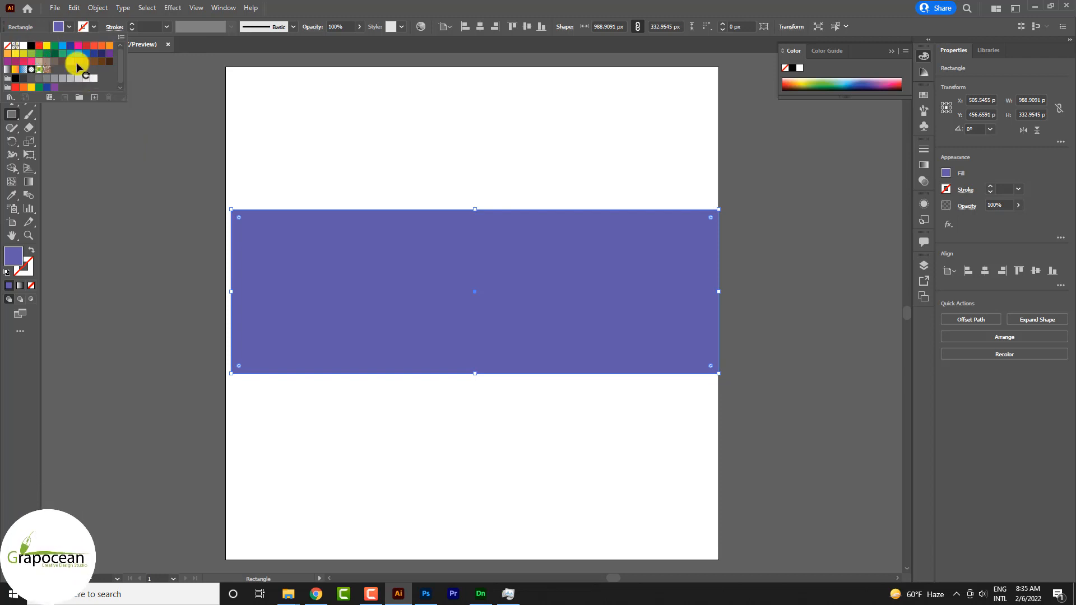
{"action": "left_click", "coordinate": [93, 83]}
{"action": "left_click", "coordinate": [416, 300]}
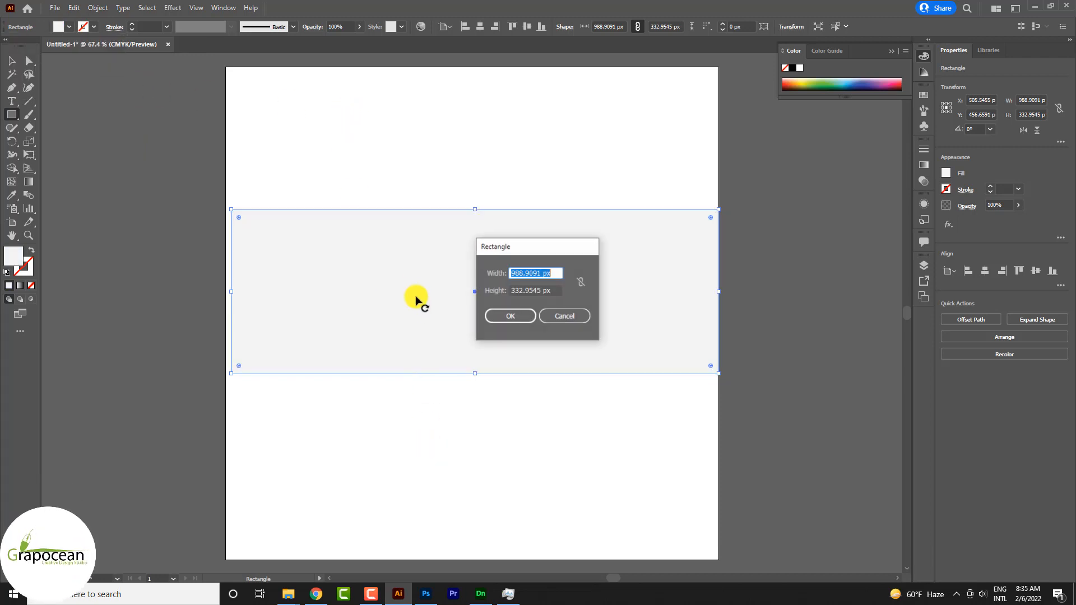
{"action": "left_click", "coordinate": [582, 322]}
{"action": "left_click", "coordinate": [517, 456]}
{"action": "left_click", "coordinate": [578, 324]}
Add a gradient mesh point in the rectangle's upper-left area, at about X 124, Y 382 px, and color it white.
{"action": "left_click", "coordinate": [12, 60]}
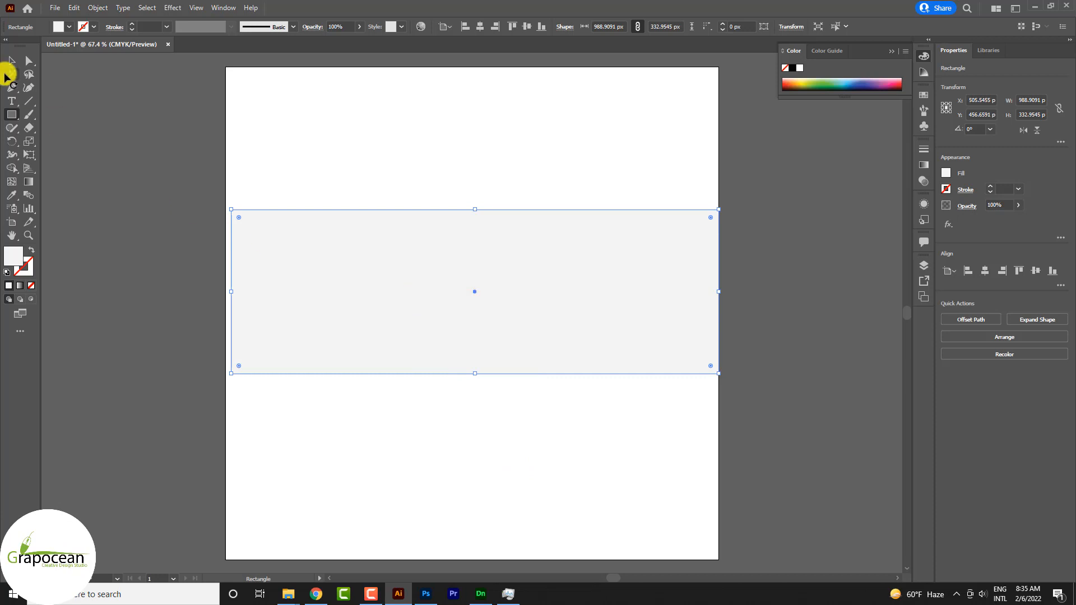
{"action": "left_click", "coordinate": [13, 182]}
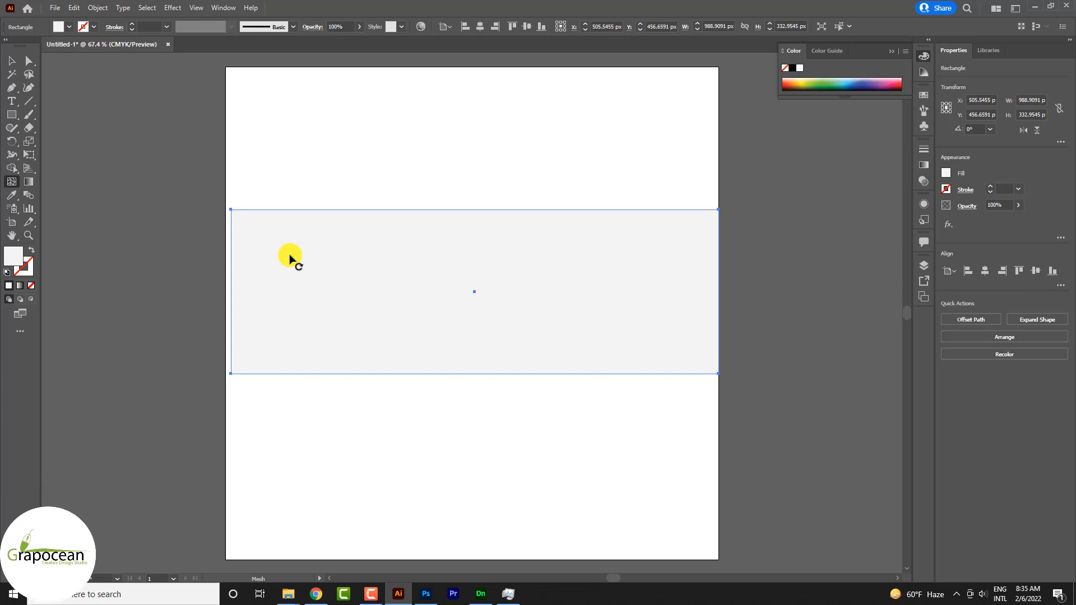
{"action": "key", "text": "alt"}
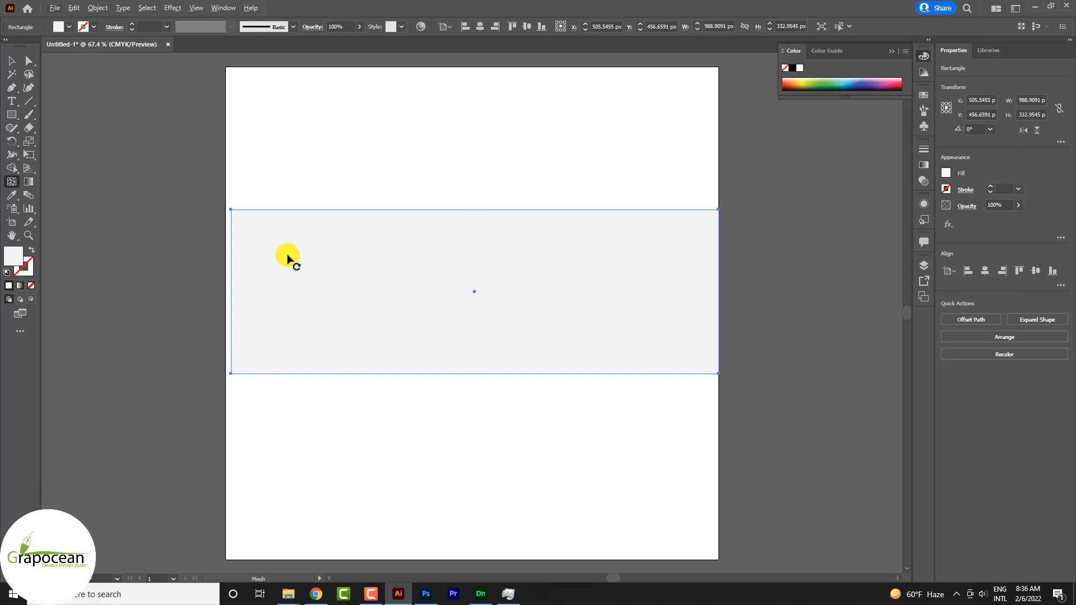
{"action": "left_click", "coordinate": [287, 255]}
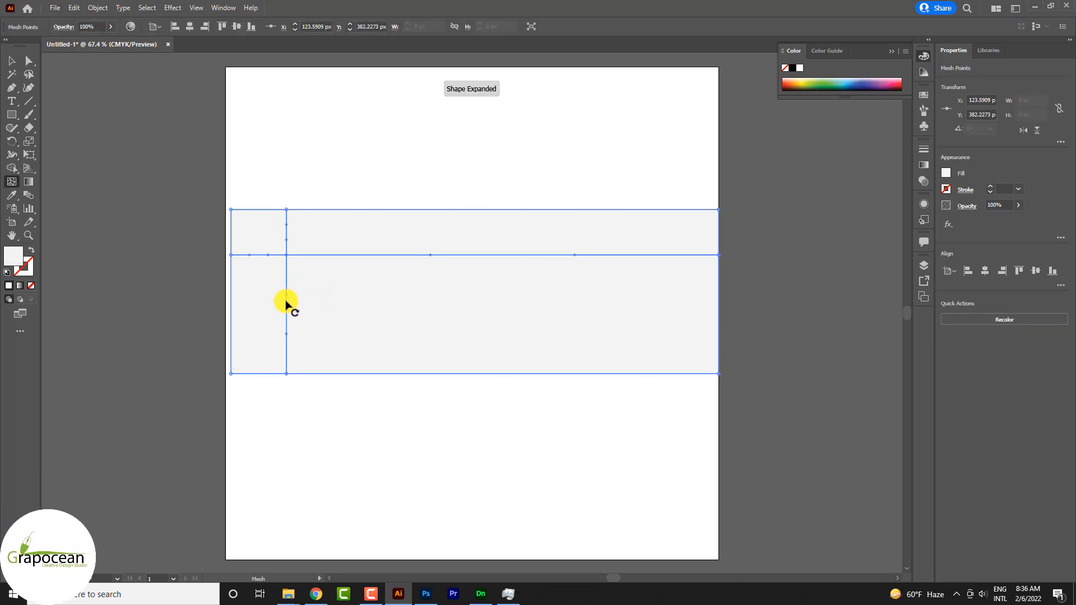
{"action": "left_click", "coordinate": [946, 173]}
{"action": "left_click", "coordinate": [840, 213]}
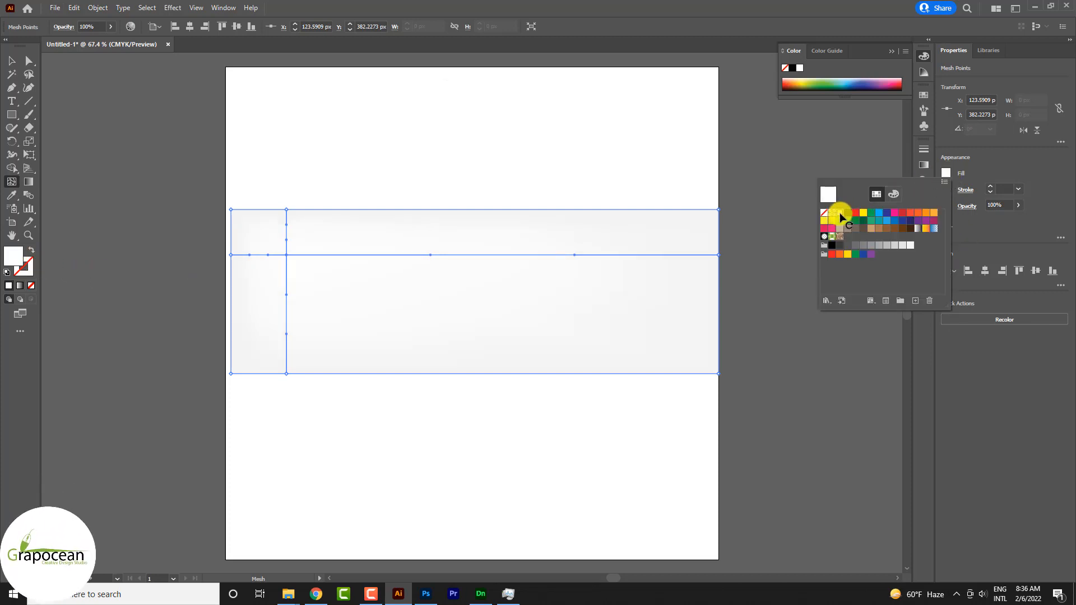
{"action": "left_click", "coordinate": [412, 328]}
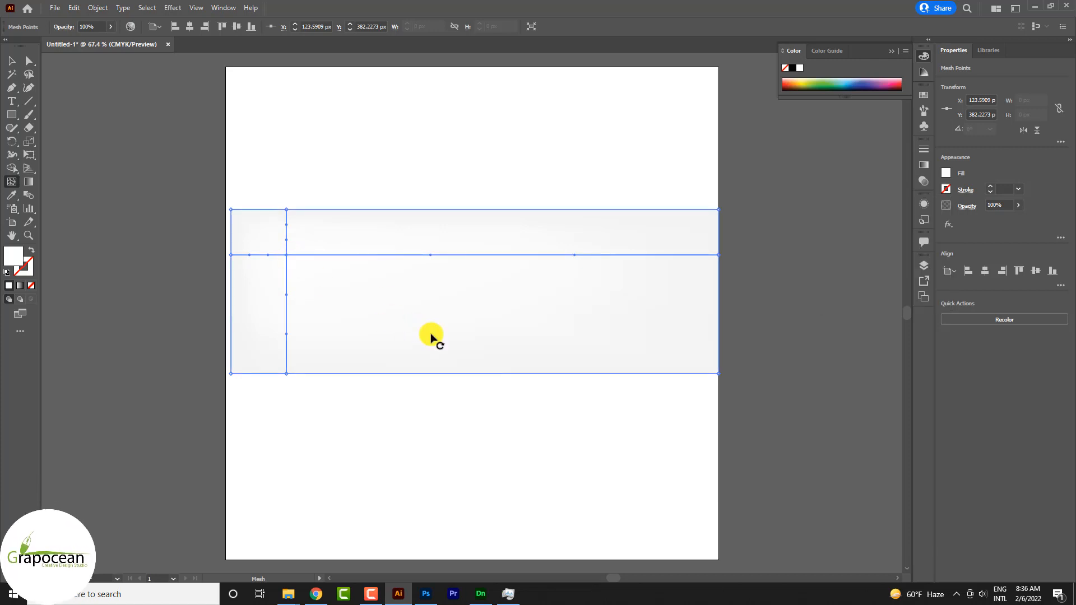
{"action": "key", "text": "Delete"}
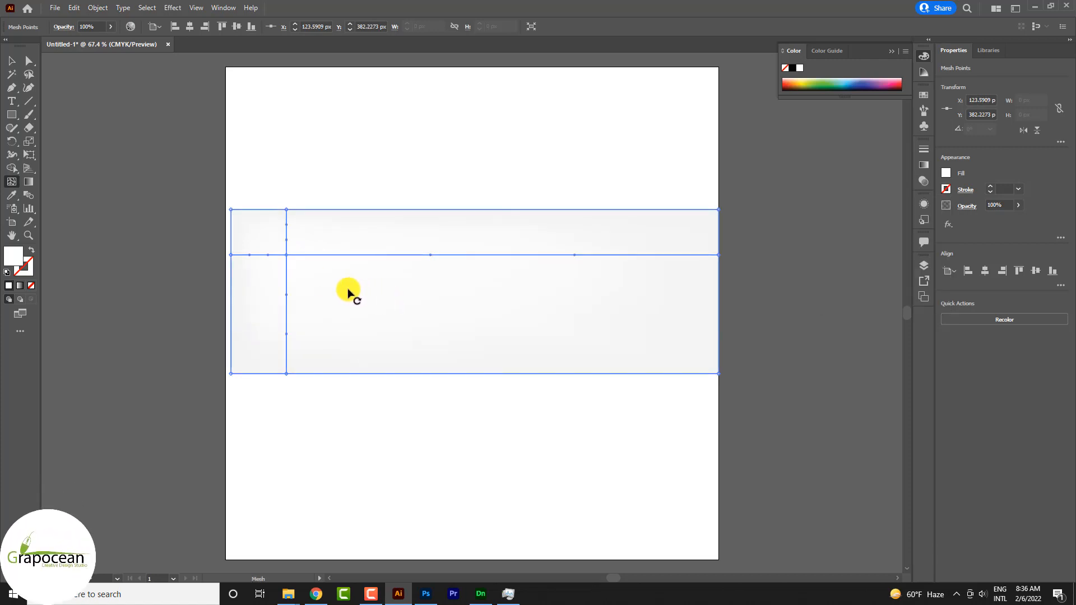
Add a mesh point in the right part of the rectangle, at about X 760, Y 453 px, and color it light grey.
{"action": "left_click_drag", "start_coordinate": [460, 308], "coordinate": [602, 292]}
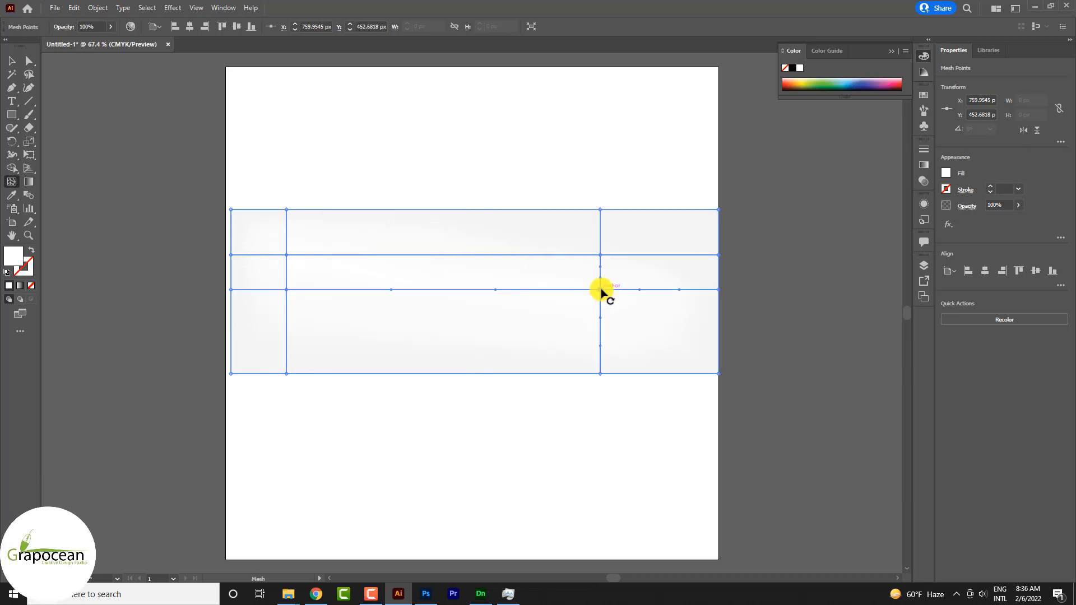
{"action": "left_click", "coordinate": [947, 174]}
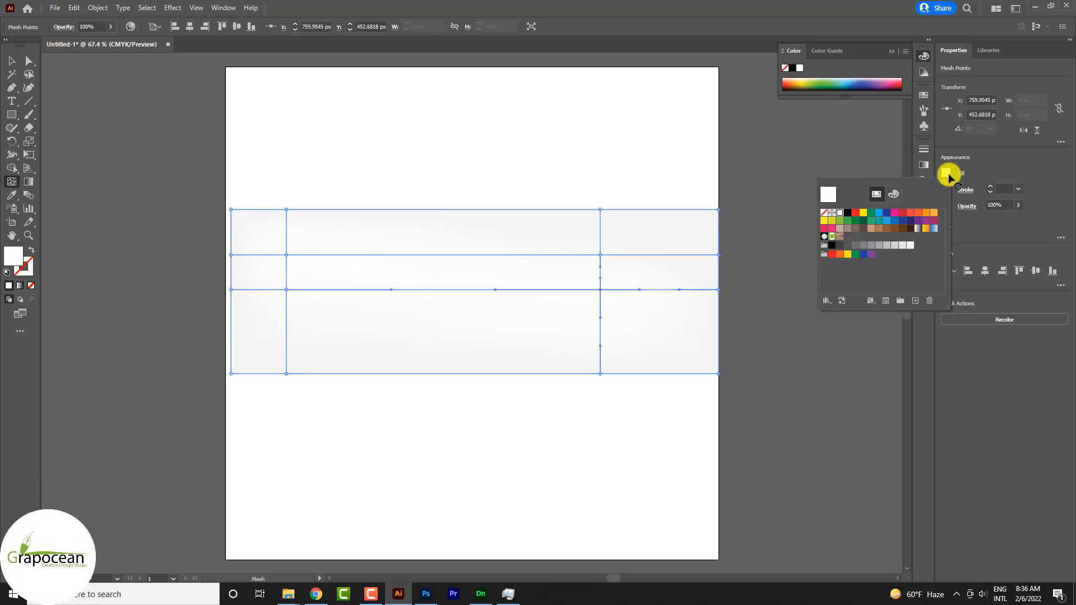
{"action": "left_click", "coordinate": [890, 246]}
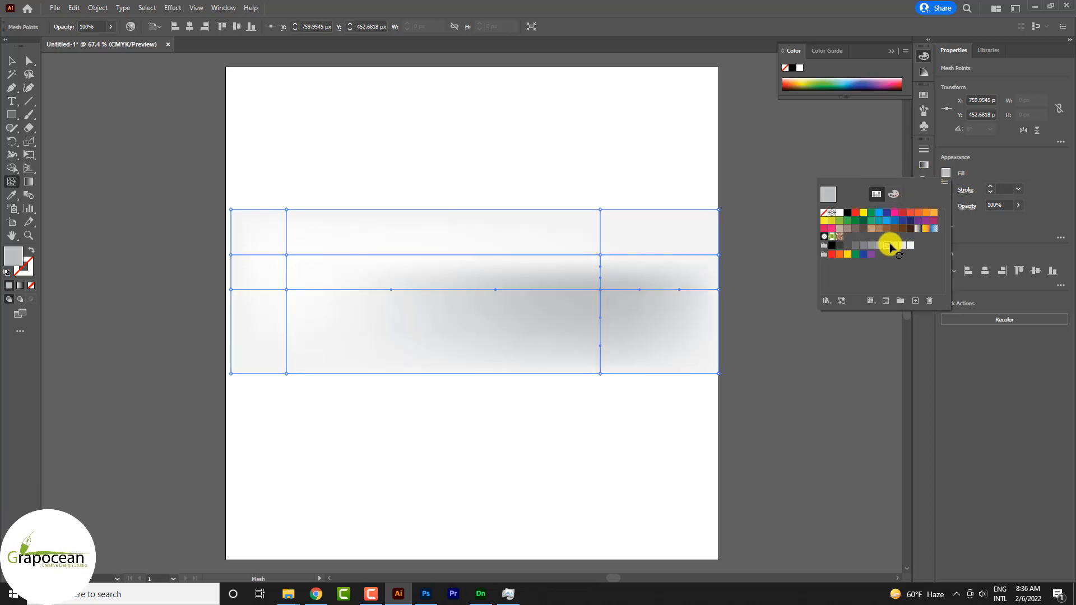
{"action": "left_click", "coordinate": [896, 246]}
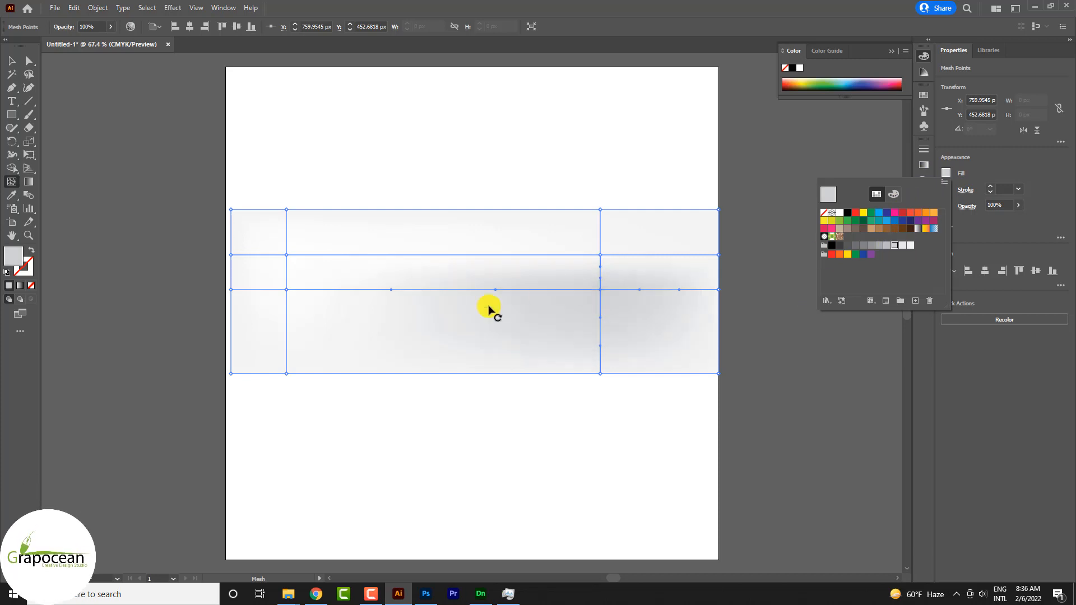
Add a mesh point in the lower-left area, at about X 224, Y 532 px, and color it white.
{"action": "left_click", "coordinate": [335, 329]}
{"action": "left_click", "coordinate": [947, 173]}
{"action": "left_click", "coordinate": [904, 246]}
{"action": "left_click", "coordinate": [841, 214]}
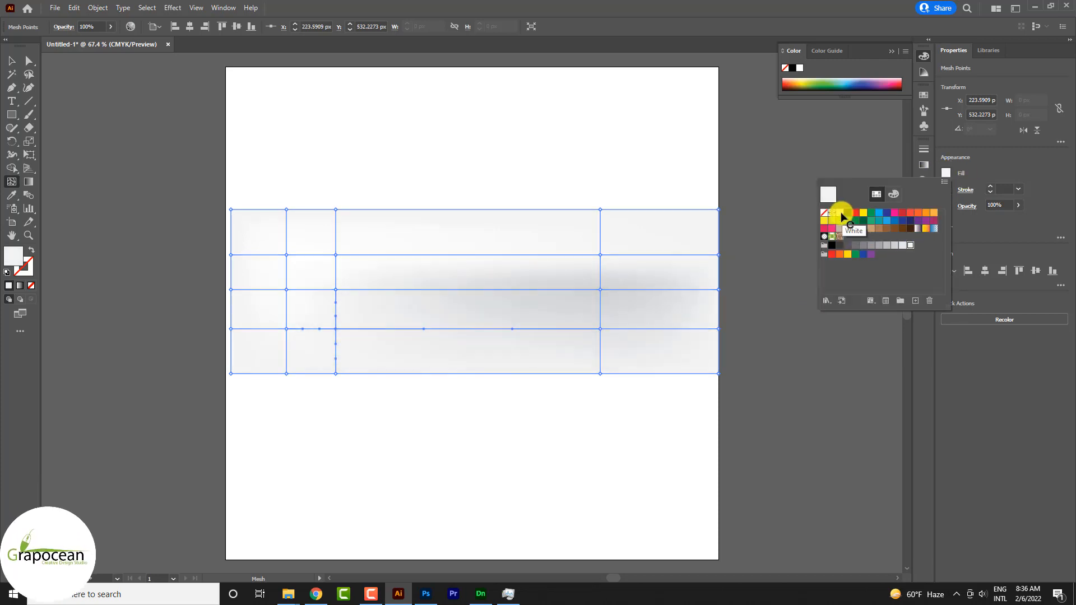
Undo a stray mesh point and add a white one right of center, at about X 601, Y 495 px.
{"action": "left_click", "coordinate": [308, 307]}
{"action": "key", "text": "ctrl+z"}
{"action": "left_click", "coordinate": [522, 310]}
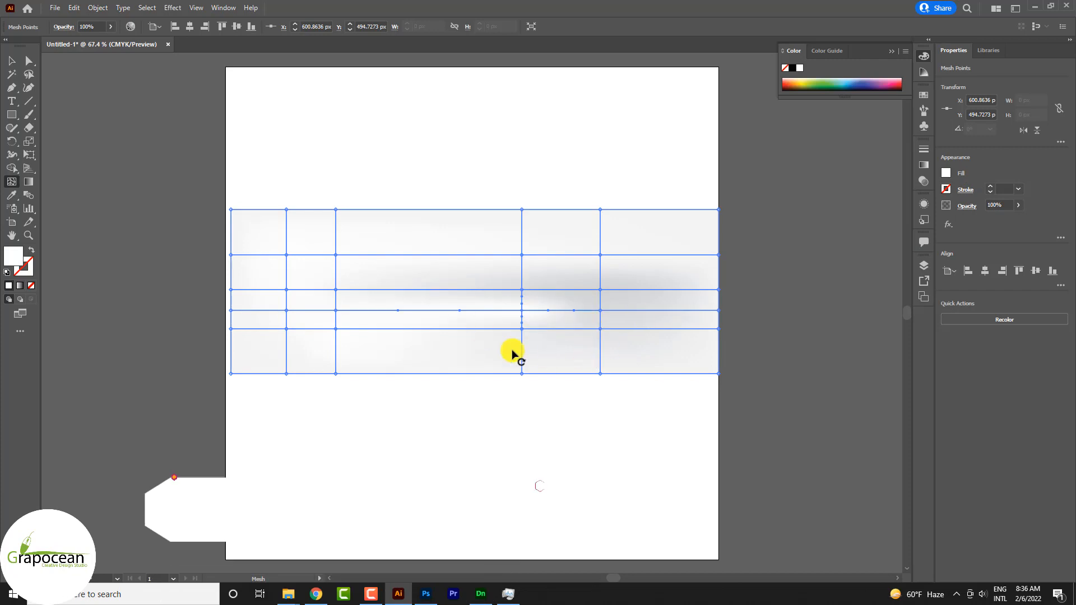
{"action": "left_click", "coordinate": [947, 173]}
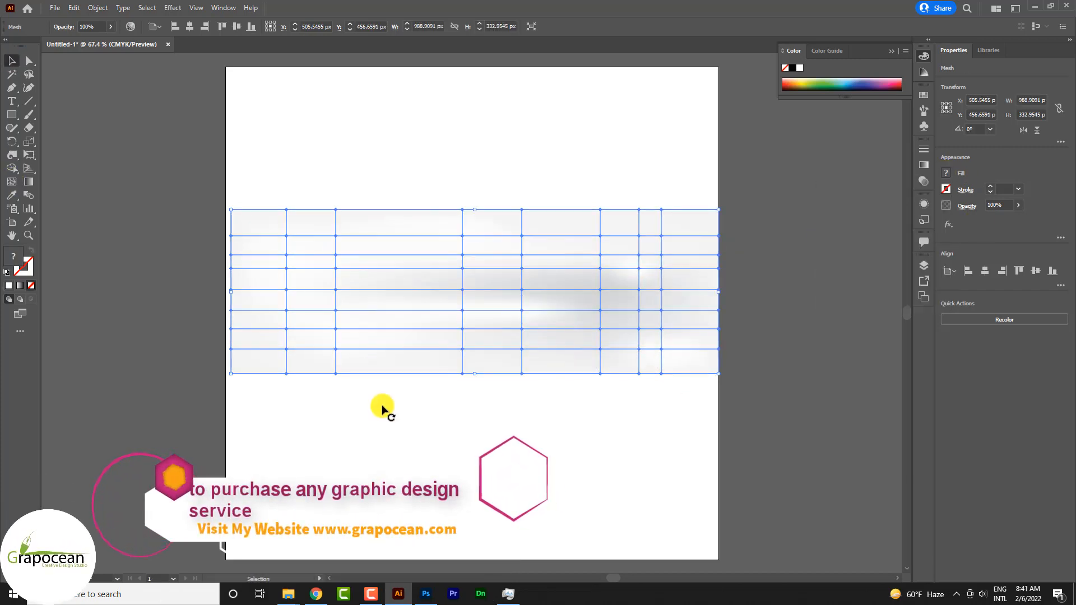
Isolate the mesh and color its existing point near the upper left, at about X 224, Y 344 px, very light grey.
{"action": "left_click", "coordinate": [380, 409]}
{"action": "double_click", "coordinate": [339, 240]}
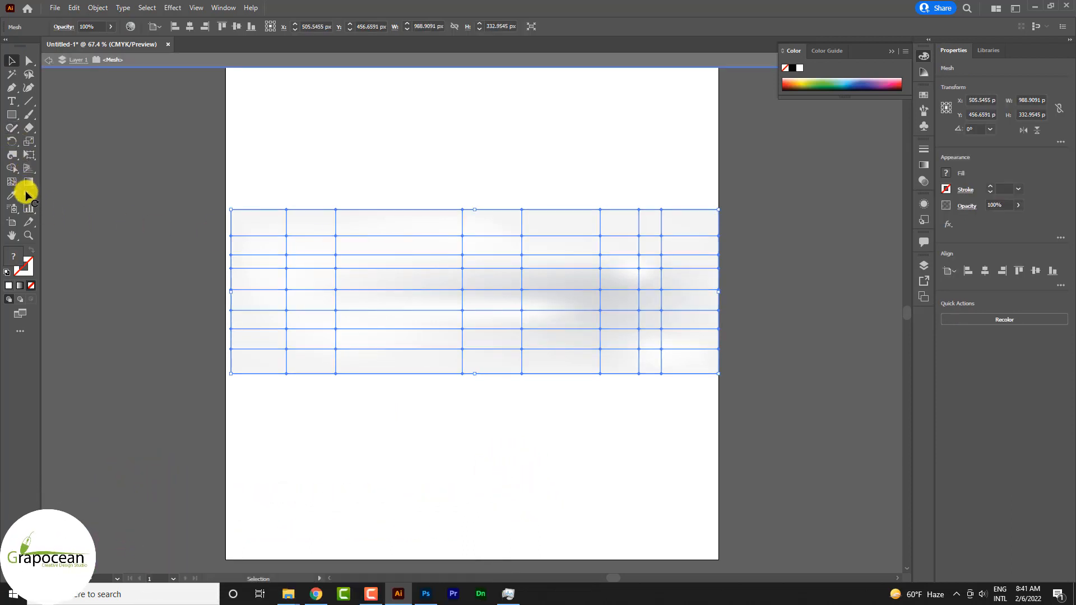
{"action": "left_click", "coordinate": [14, 158]}
{"action": "left_click", "coordinate": [9, 183]}
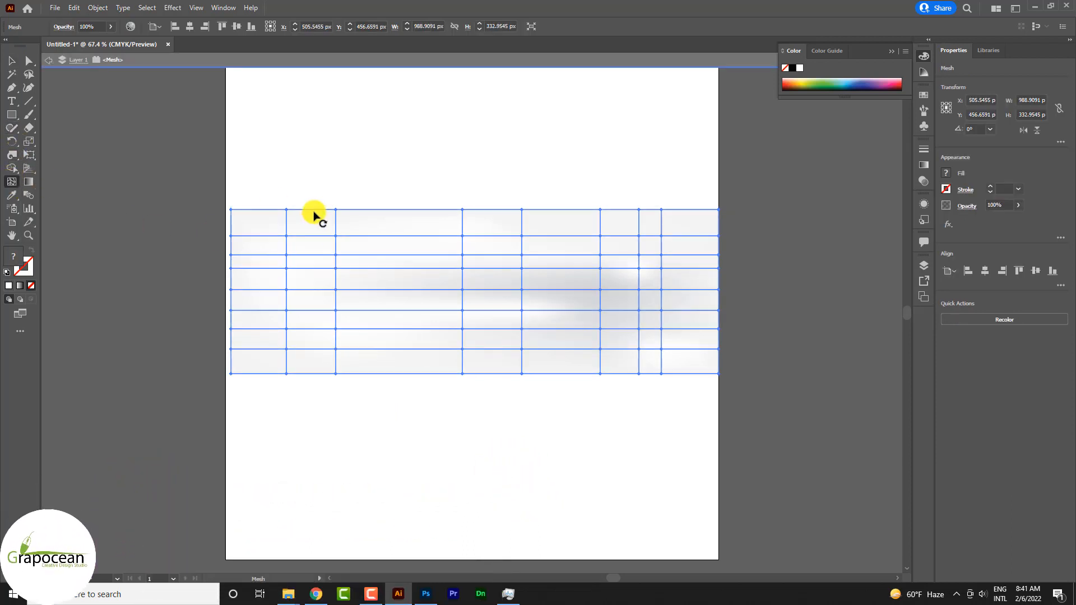
{"action": "left_click", "coordinate": [337, 237]}
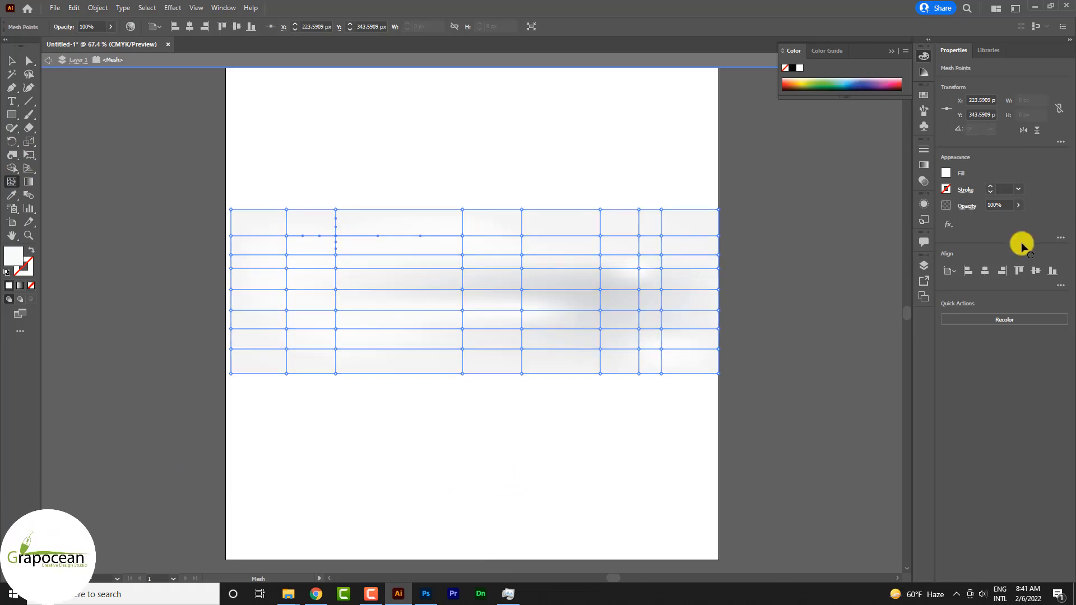
{"action": "left_click", "coordinate": [951, 175]}
{"action": "left_click", "coordinate": [887, 247]}
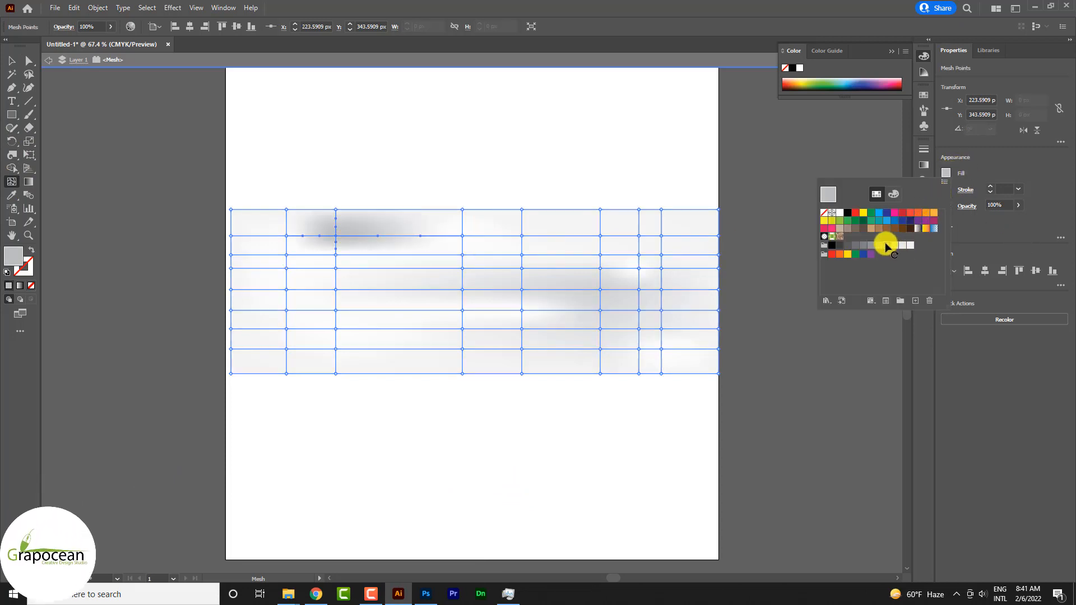
{"action": "left_click", "coordinate": [903, 246]}
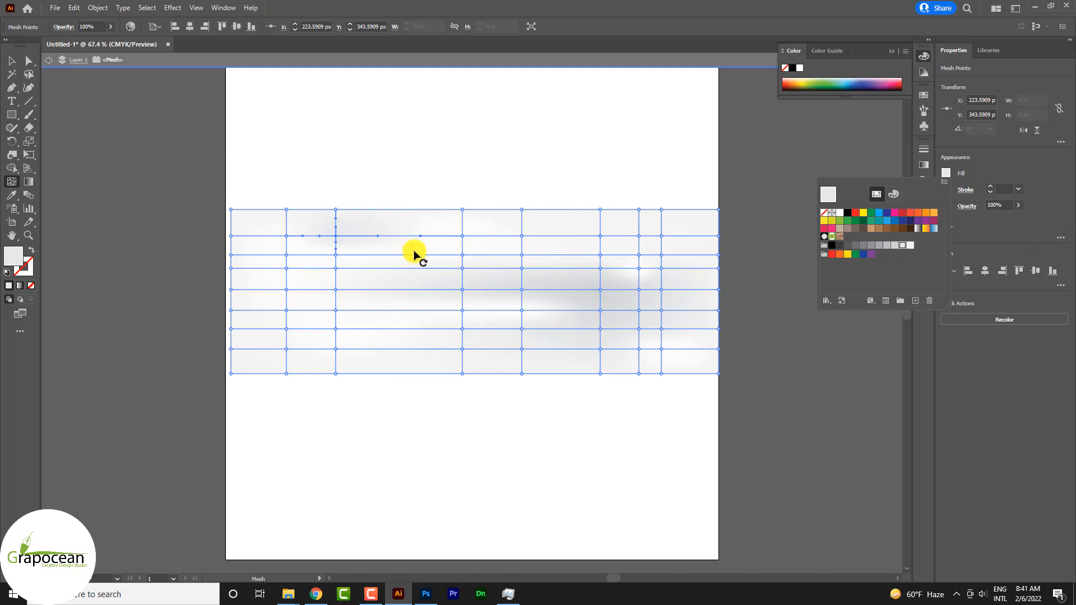
{"action": "left_click", "coordinate": [336, 269]}
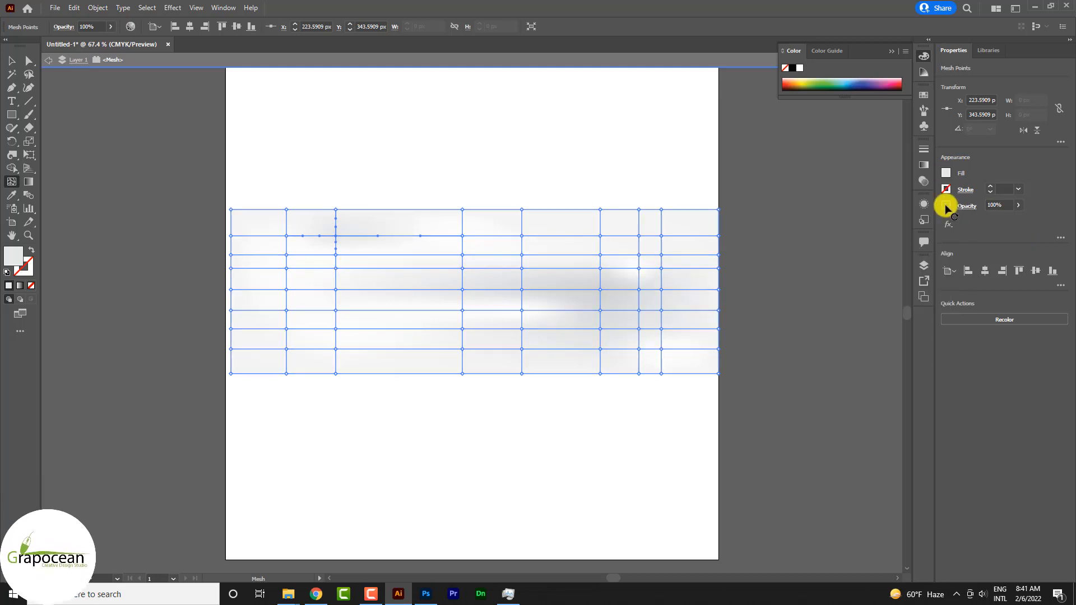
Bring the mesh into the Photoshop banner as a Vector Smart Object directly above Color Fill 1.
{"action": "key", "text": "v"}
{"action": "left_click_drag", "start_coordinate": [499, 278], "coordinate": [426, 597]}
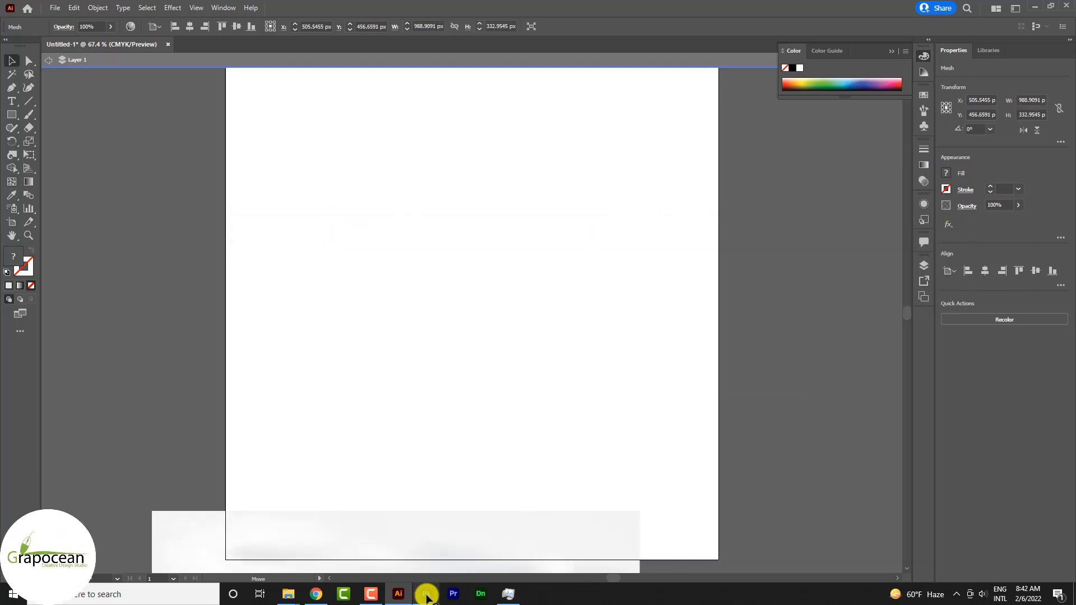
{"action": "left_click", "coordinate": [426, 596]}
{"action": "key", "text": "ctrl+v"}
{"action": "key", "text": "Return"}
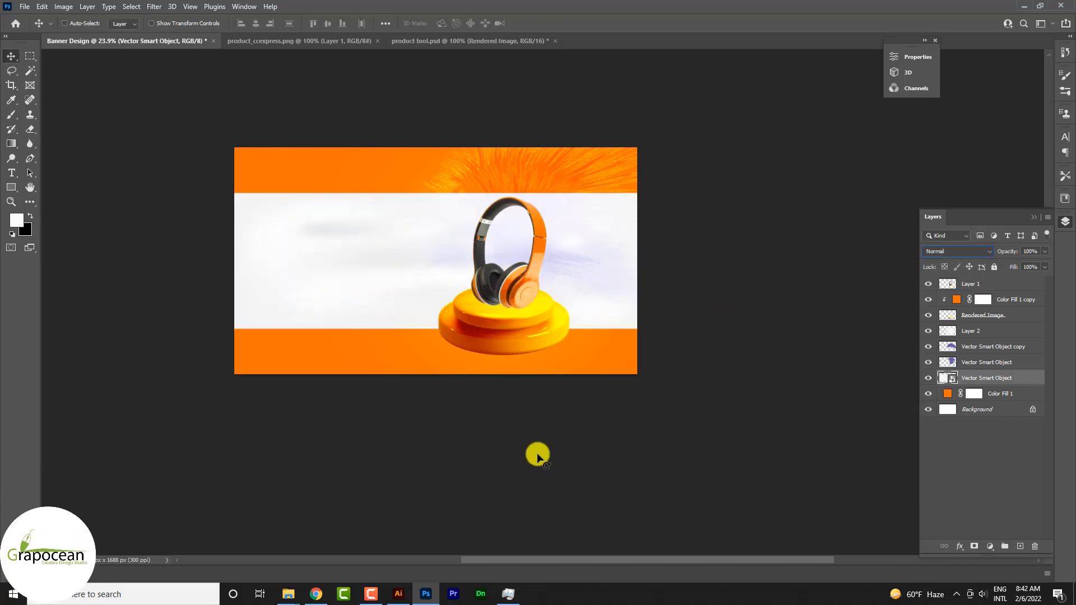
Flip the mesh object horizontally and vertically at -72.81% scale and shift it left so it extends past the banner's left edge.
{"action": "left_click_drag", "start_coordinate": [312, 264], "coordinate": [253, 270]}
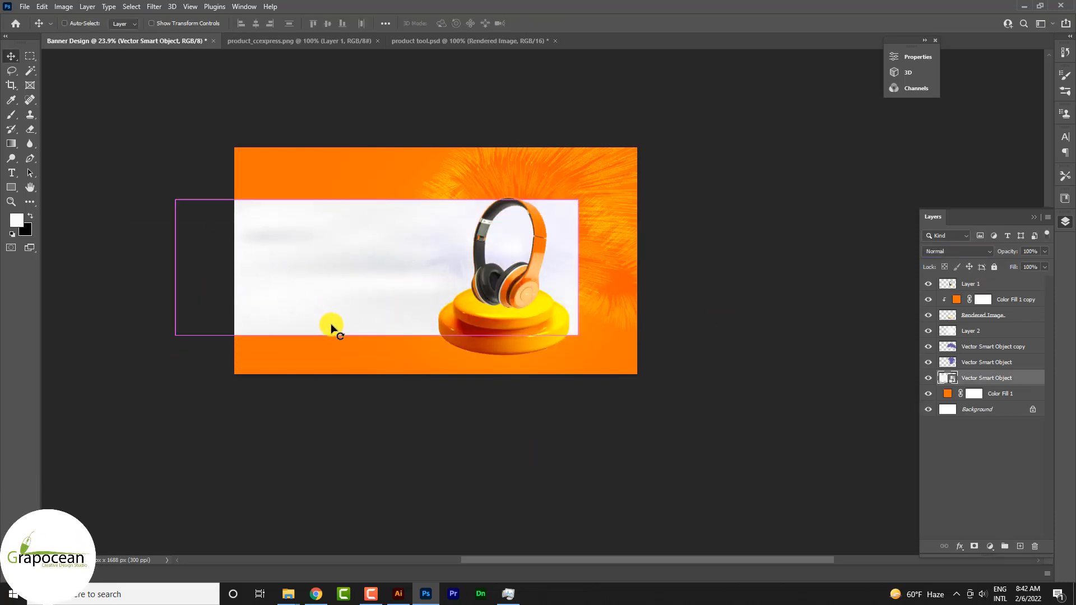
{"action": "key", "text": "ctrl+t"}
{"action": "left_click_drag", "start_coordinate": [601, 368], "coordinate": [305, 246]}
{"action": "left_click_drag", "start_coordinate": [367, 303], "coordinate": [295, 308]}
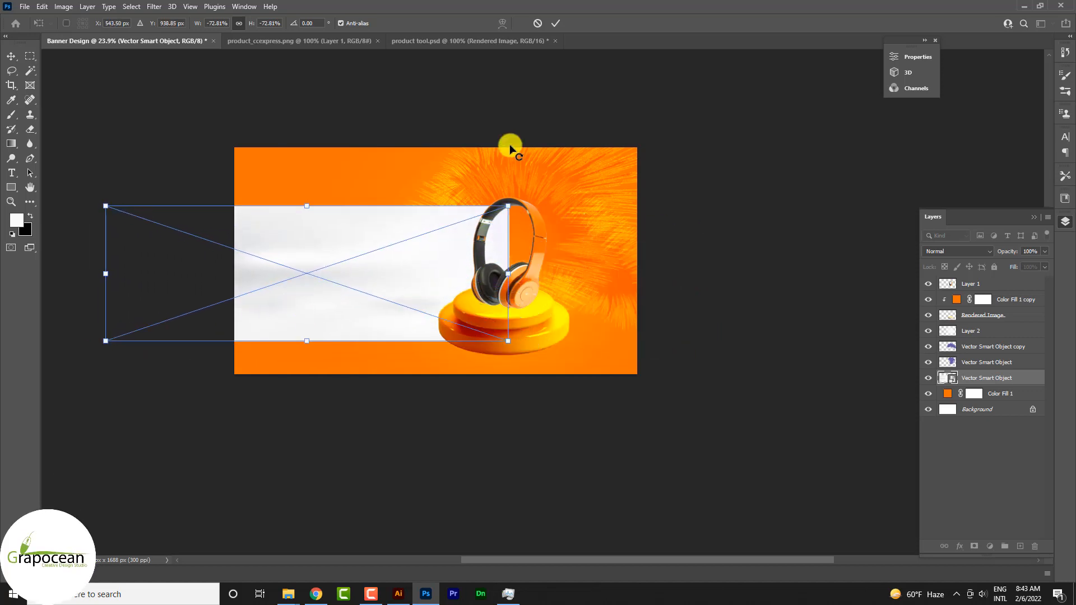
{"action": "left_click", "coordinate": [561, 23]}
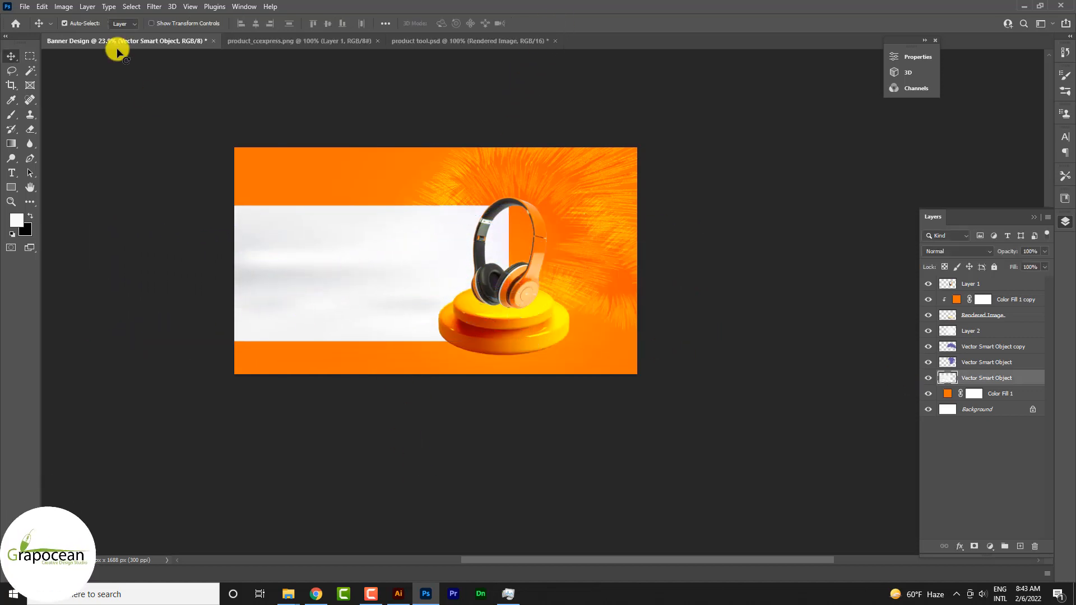
Warp the mesh object with the Arc style at 66.5% bend, 89.7% horizontal and 19.2% vertical distortion.
{"action": "left_click", "coordinate": [43, 6]}
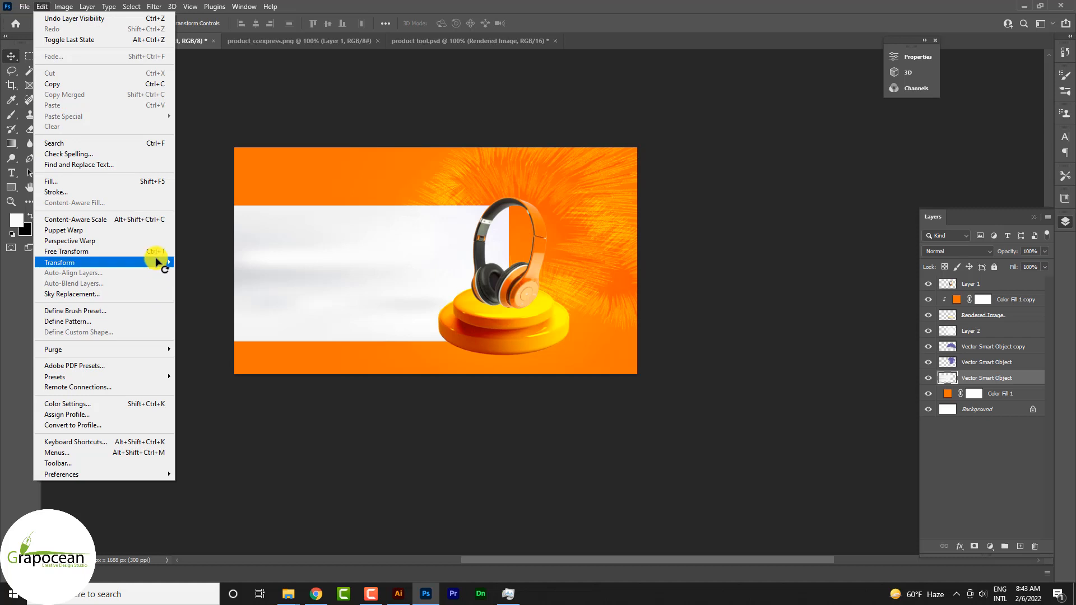
{"action": "mouse_move", "coordinate": [157, 262]}
{"action": "left_click", "coordinate": [216, 337]}
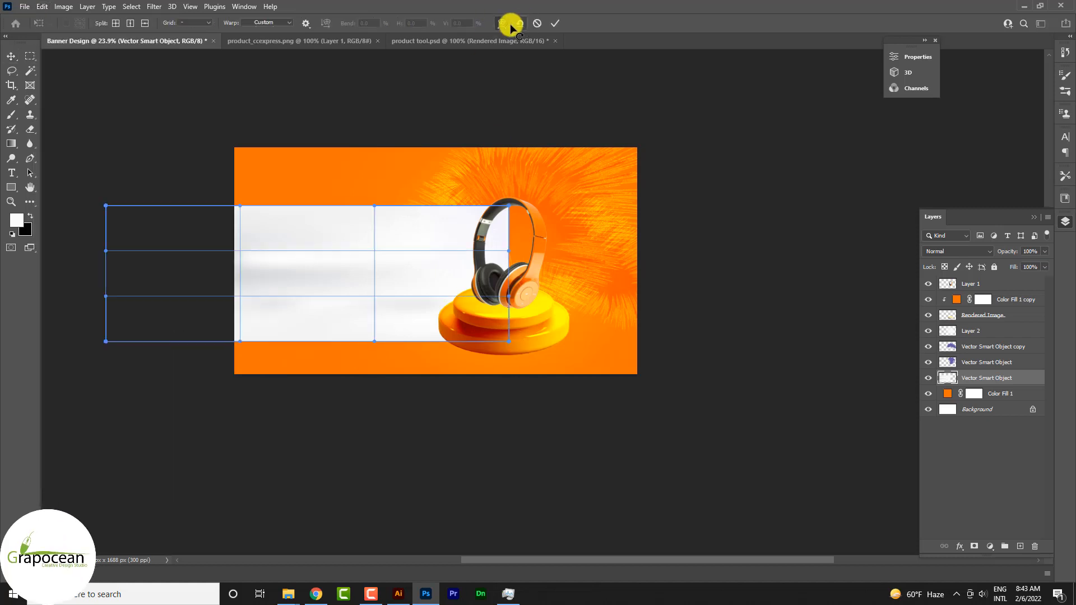
{"action": "left_click", "coordinate": [261, 22]}
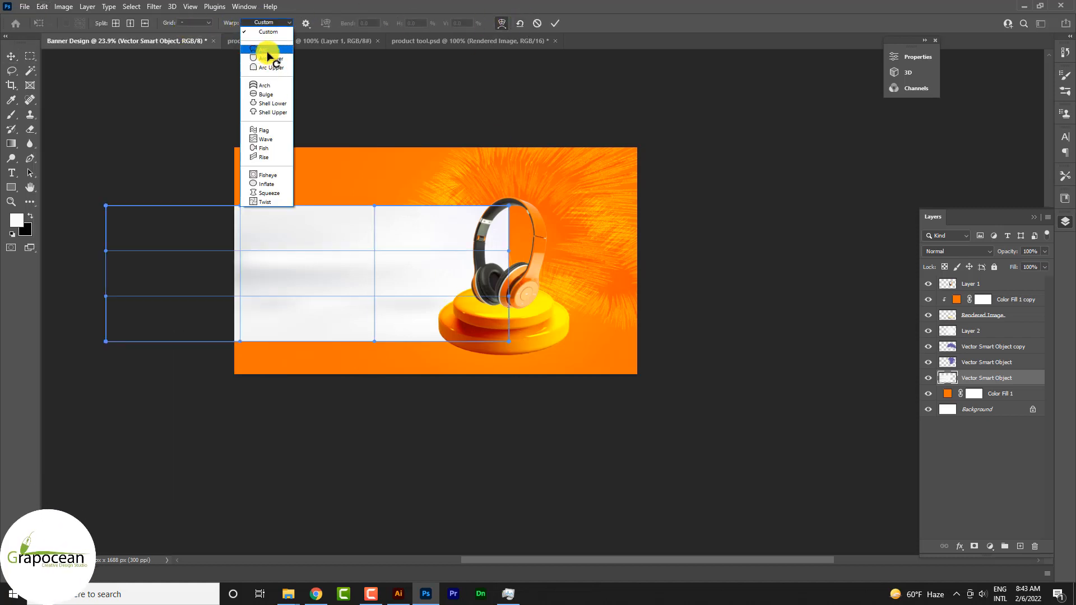
{"action": "left_click", "coordinate": [267, 51]}
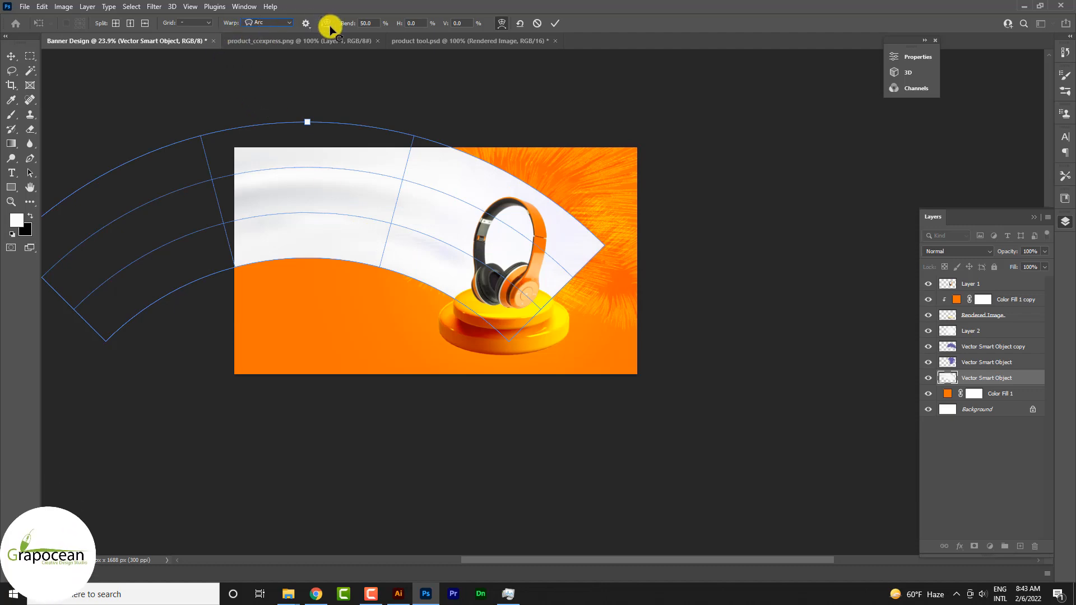
{"action": "left_click_drag", "start_coordinate": [350, 28], "coordinate": [553, 65]}
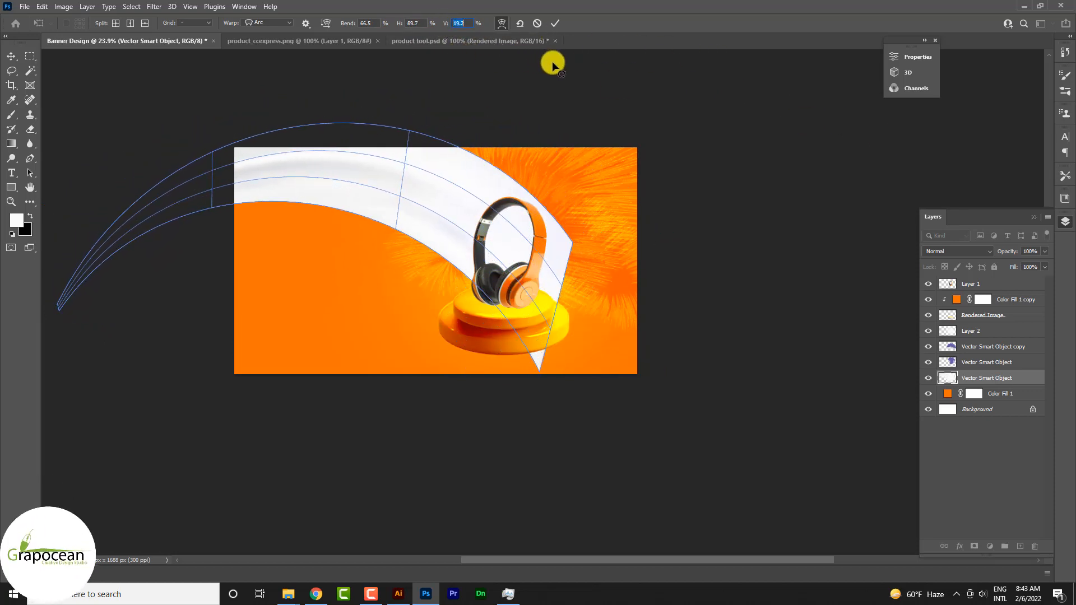
{"action": "left_click", "coordinate": [8, 56]}
Move the warped band right and down so it spans the banner, and set its blend mode to Linear Burn.
{"action": "left_click_drag", "start_coordinate": [373, 186], "coordinate": [459, 230]}
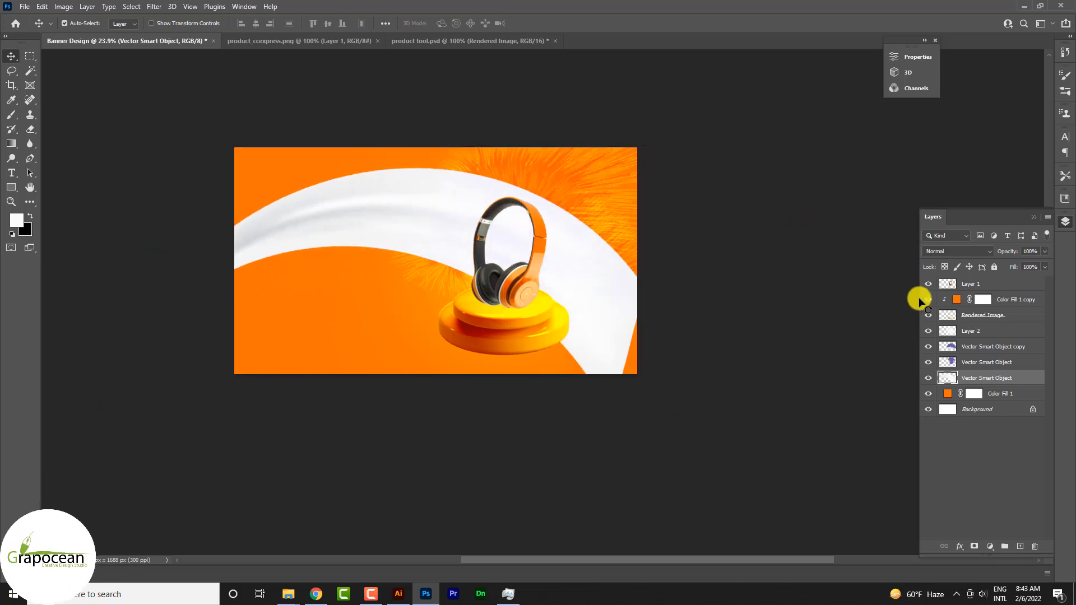
{"action": "left_click", "coordinate": [960, 252]}
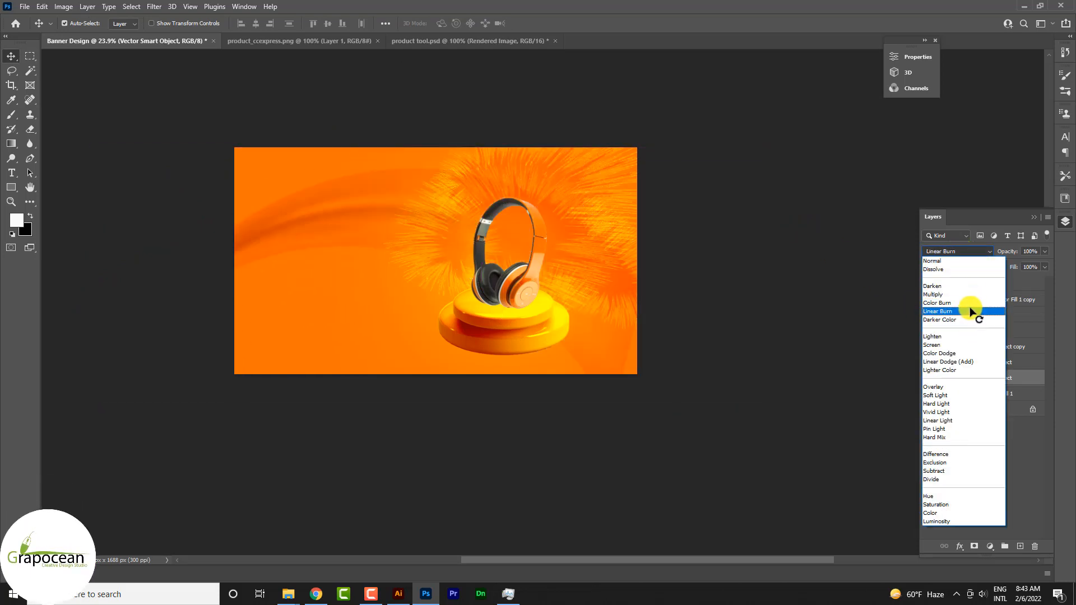
{"action": "left_click", "coordinate": [972, 311]}
{"action": "key", "text": "ctrl+t"}
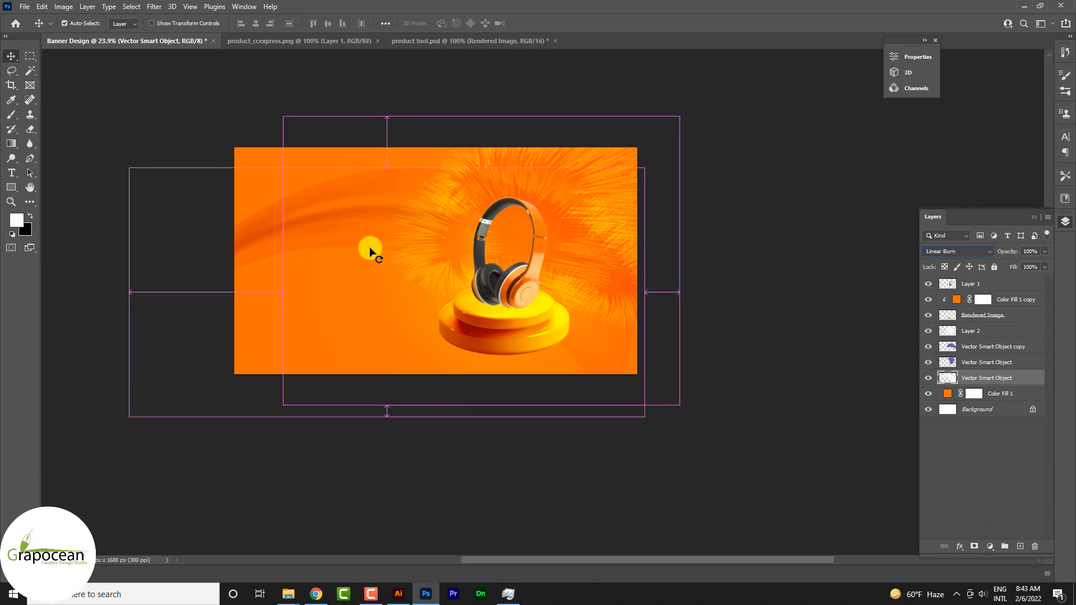
{"action": "left_click", "coordinate": [550, 20]}
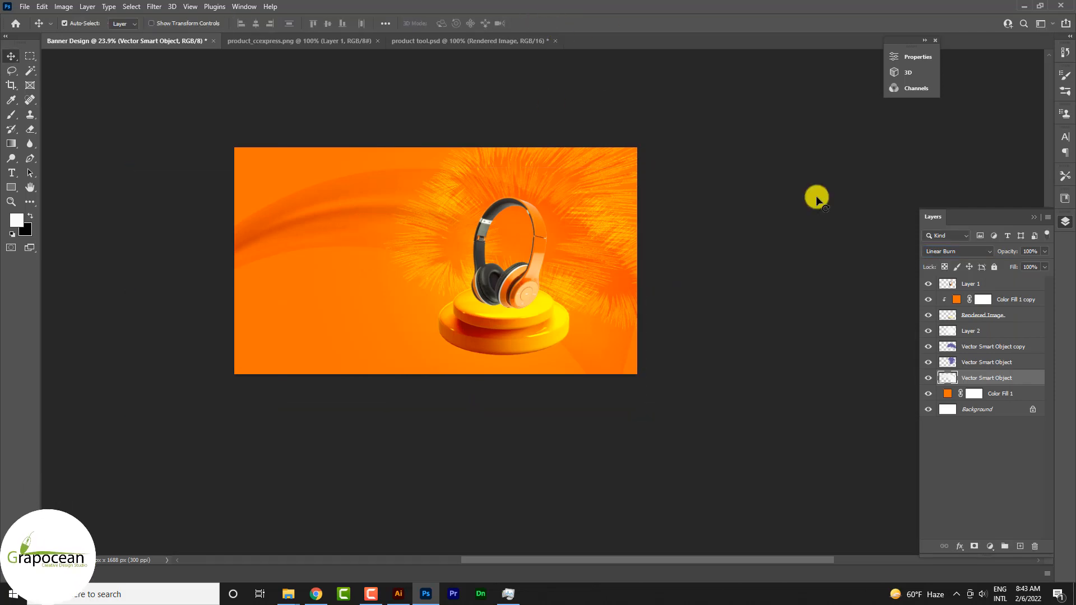
Duplicate the Linear Burn band, scale the copy to 55.49%, rotate it 11.40° and place it at about X 820, Y 1076 px.
{"action": "left_click_drag", "start_coordinate": [1019, 373], "coordinate": [1020, 547]}
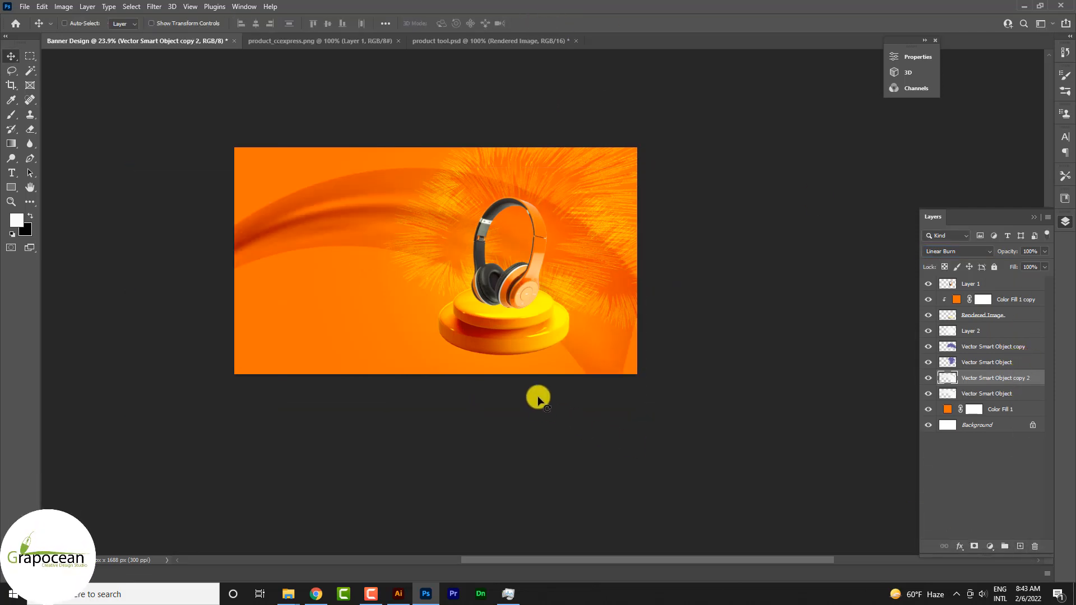
{"action": "key", "text": "ctrl+t"}
{"action": "left_click_drag", "start_coordinate": [377, 250], "coordinate": [372, 293]}
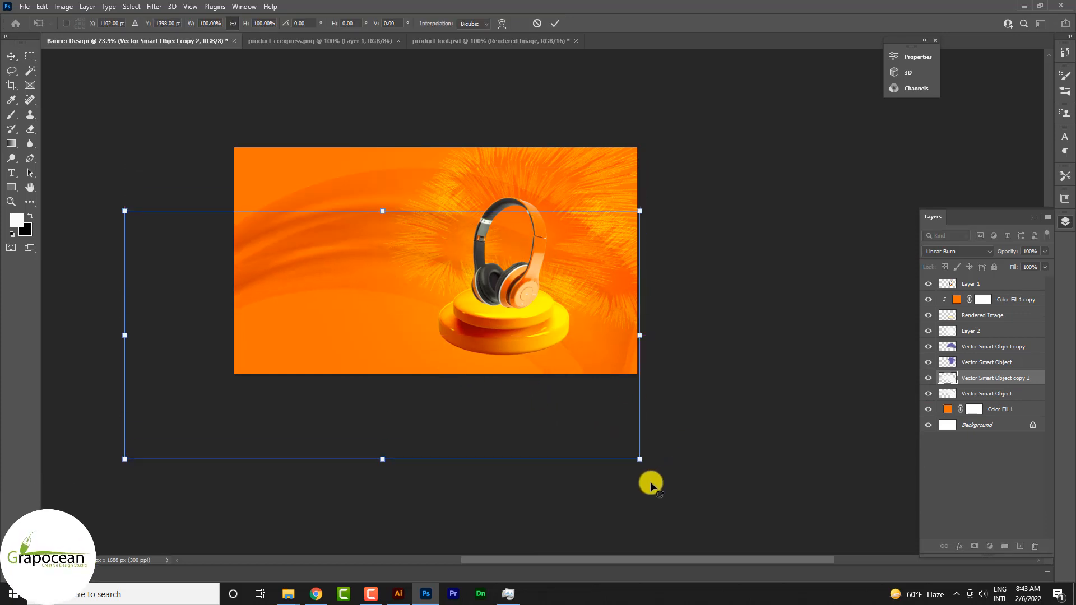
{"action": "left_click_drag", "start_coordinate": [651, 486], "coordinate": [589, 504]}
{"action": "mouse_move", "coordinate": [387, 392]}
{"action": "left_mouse_down"}
{"action": "mouse_move", "coordinate": [380, 360]}
{"action": "mouse_move", "coordinate": [387, 387]}
{"action": "mouse_move", "coordinate": [349, 338]}
{"action": "mouse_move", "coordinate": [388, 404]}
{"action": "left_mouse_up"}
{"action": "left_click_drag", "start_coordinate": [650, 399], "coordinate": [473, 378]}
{"action": "left_click_drag", "start_coordinate": [413, 331], "coordinate": [399, 275]}
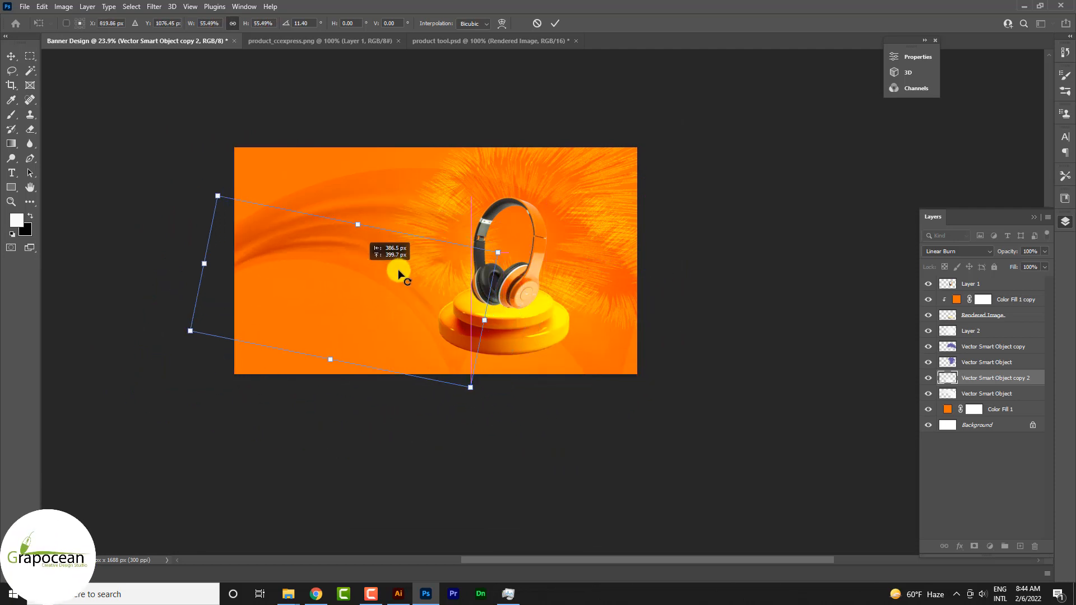
Distort the band copy's four corners into a crossed, twisted shape running from below the banner's left side to the fur behind the headphones.
{"action": "left_click_drag", "start_coordinate": [471, 388], "coordinate": [457, 86]}
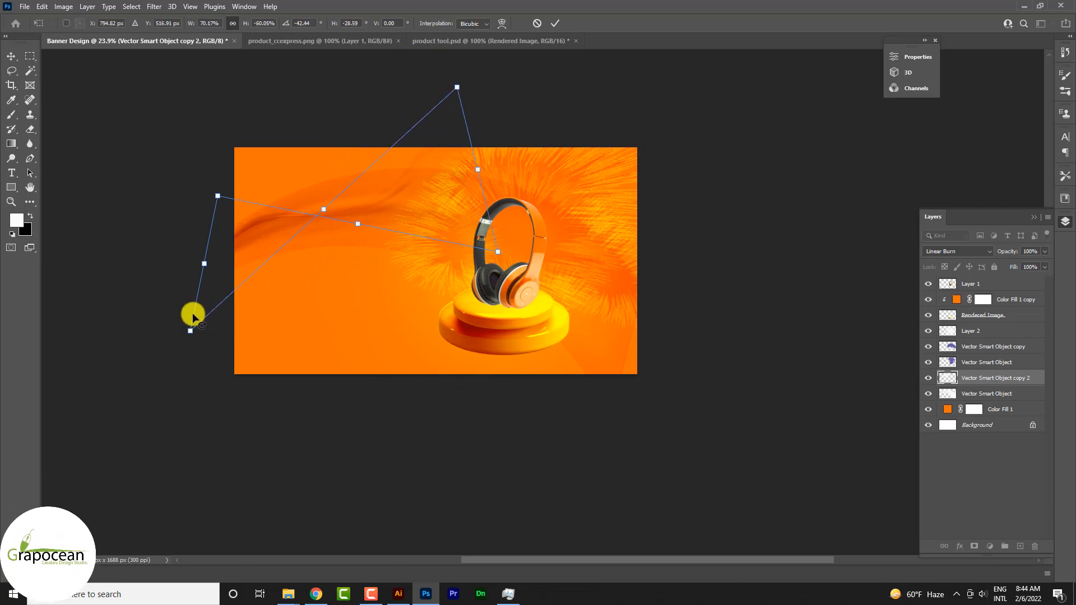
{"action": "left_click_drag", "start_coordinate": [191, 331], "coordinate": [187, 485]}
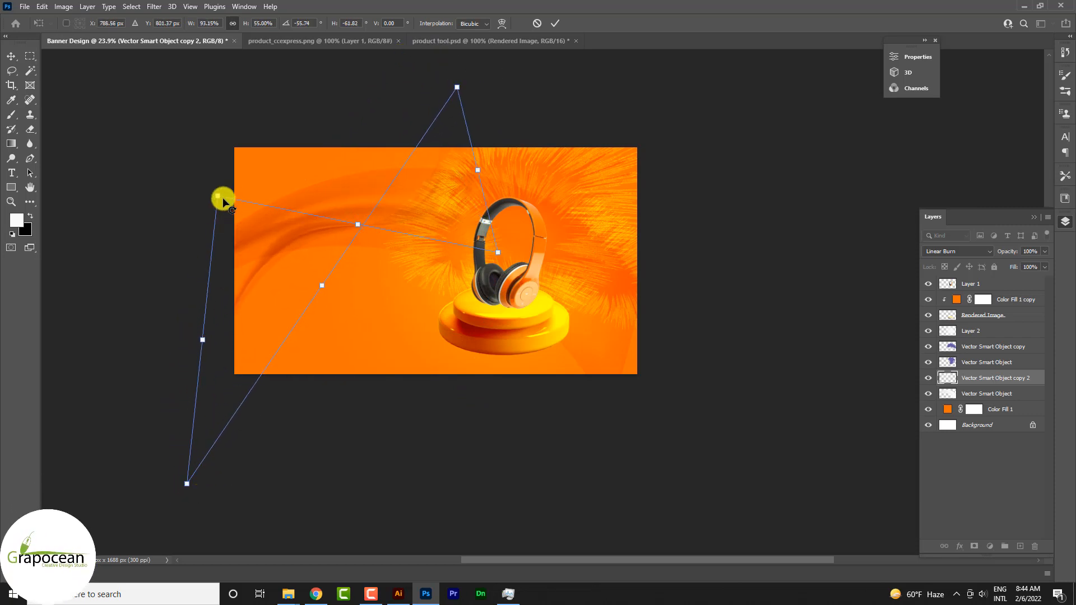
{"action": "left_click_drag", "start_coordinate": [224, 201], "coordinate": [243, 231]}
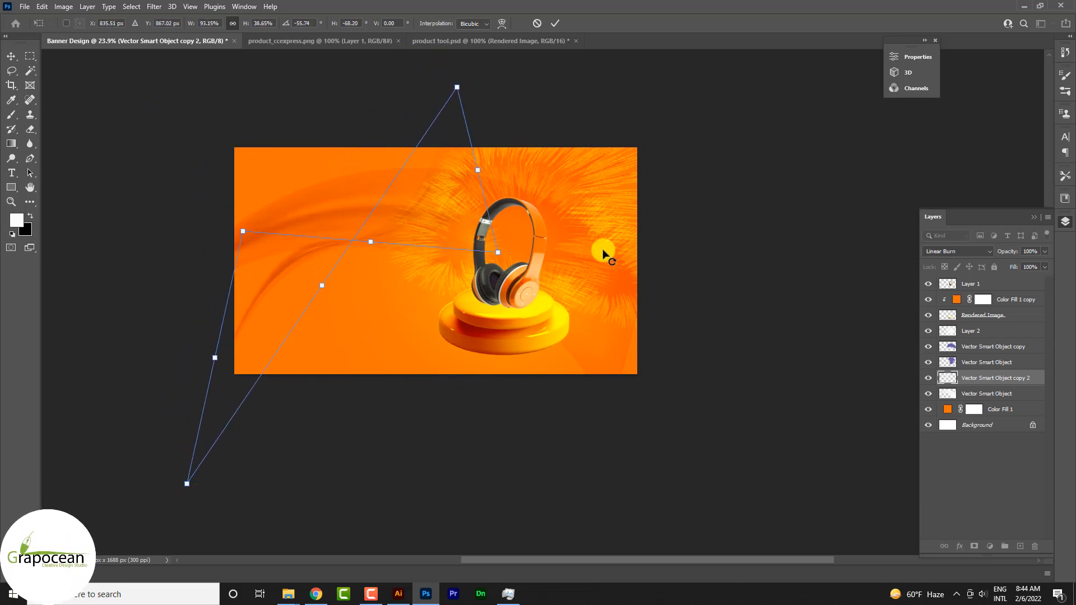
{"action": "left_click_drag", "start_coordinate": [501, 259], "coordinate": [592, 273]}
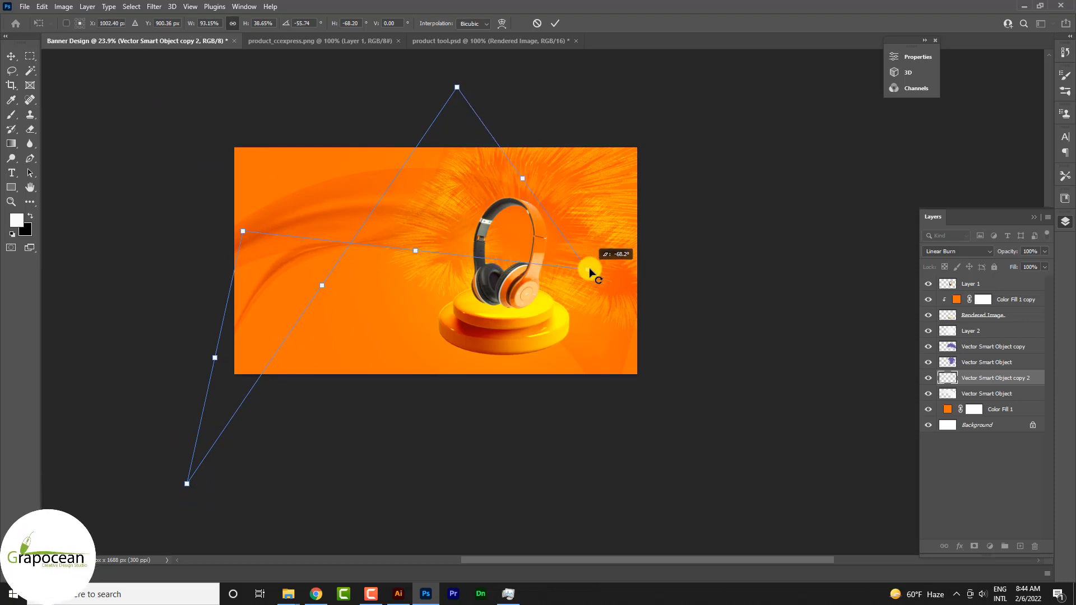
{"action": "left_click", "coordinate": [561, 22]}
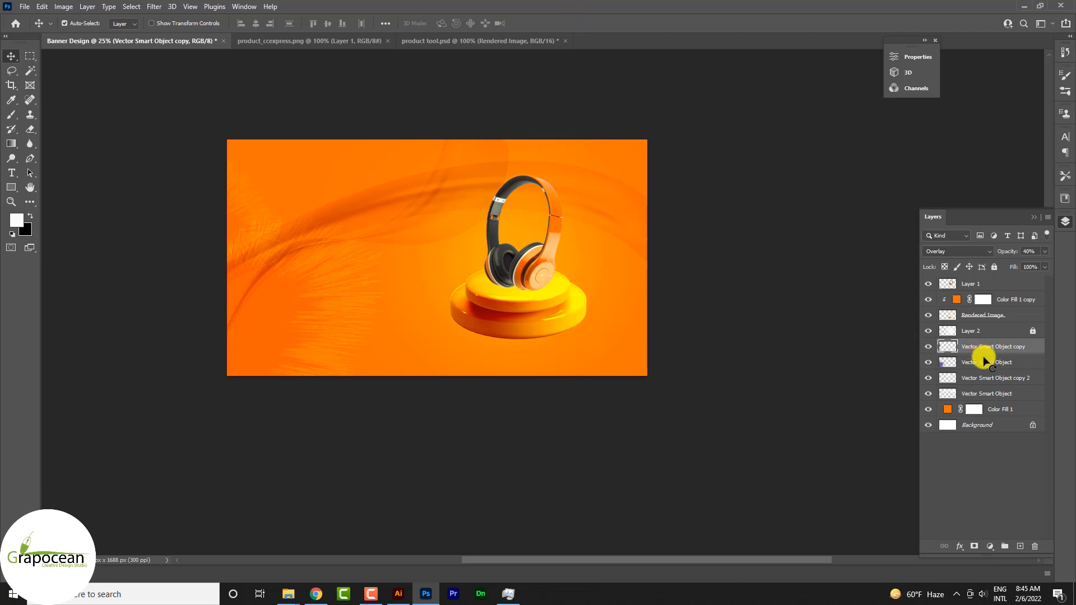
{"action": "left_click", "coordinate": [986, 379]}
{"action": "left_click_drag", "start_coordinate": [1029, 382], "coordinate": [1020, 546]}
{"action": "key", "text": "ctrl+t"}
{"action": "left_click_drag", "start_coordinate": [421, 287], "coordinate": [522, 269]}
{"action": "left_click_drag", "start_coordinate": [626, 396], "coordinate": [498, 365]}
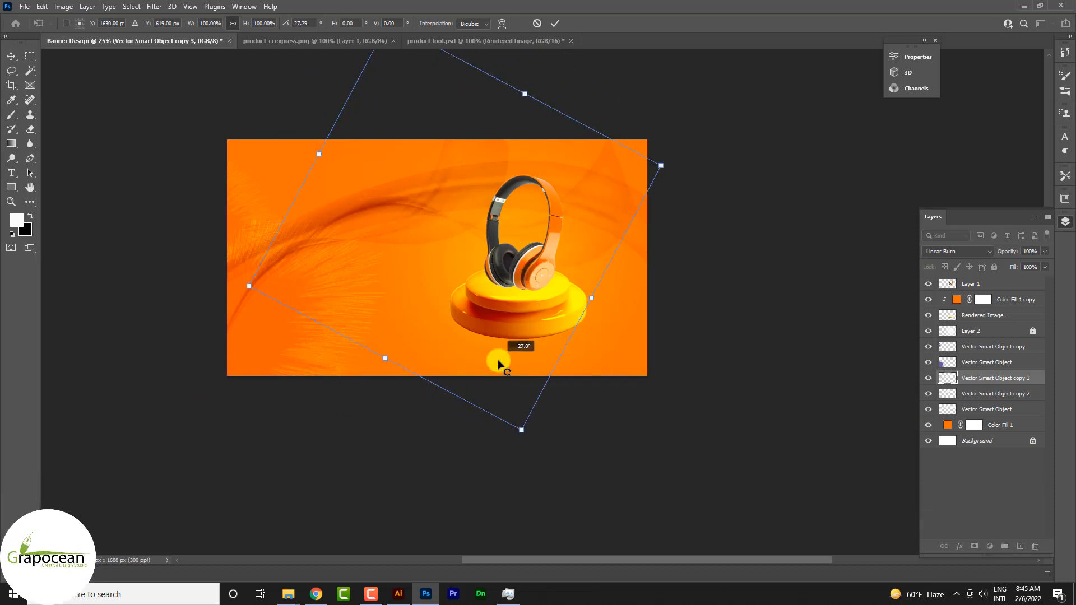
{"action": "left_click", "coordinate": [554, 24]}
{"action": "key", "text": "Delete"}
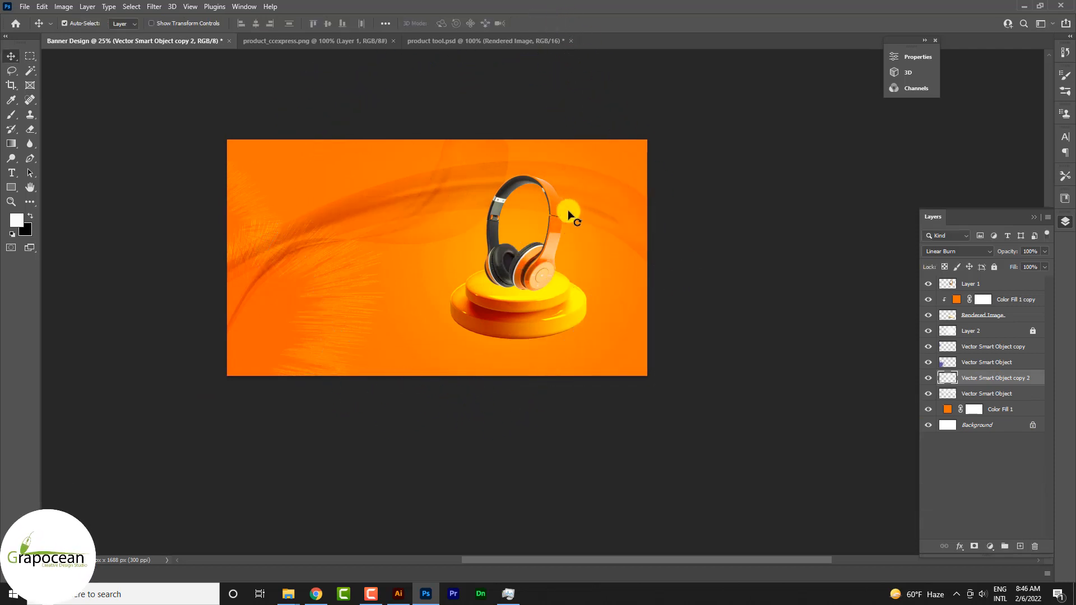
{"action": "left_click_drag", "start_coordinate": [587, 218], "coordinate": [565, 300]}
{"action": "left_click", "coordinate": [971, 332]}
{"action": "key", "text": "ctrl+j"}
{"action": "key", "text": "ctrl+z"}
{"action": "key", "text": "ctrl+z"}
Duplicate the lowest Vector Smart Object band and move the Overlay fur object behind the headphones and podium.
{"action": "left_click_drag", "start_coordinate": [1024, 394], "coordinate": [1020, 548]}
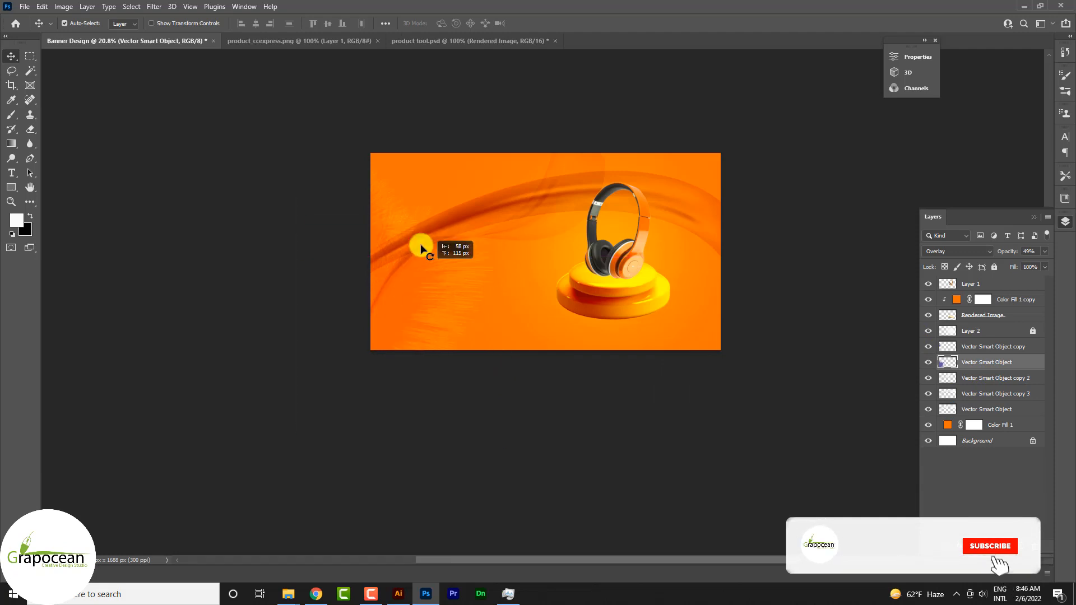
{"action": "mouse_move", "coordinate": [421, 249]}
{"action": "left_mouse_down"}
{"action": "mouse_move", "coordinate": [408, 192]}
{"action": "mouse_move", "coordinate": [725, 224]}
{"action": "mouse_move", "coordinate": [660, 249]}
{"action": "mouse_move", "coordinate": [653, 179]}
{"action": "mouse_move", "coordinate": [664, 264]}
{"action": "left_mouse_up"}
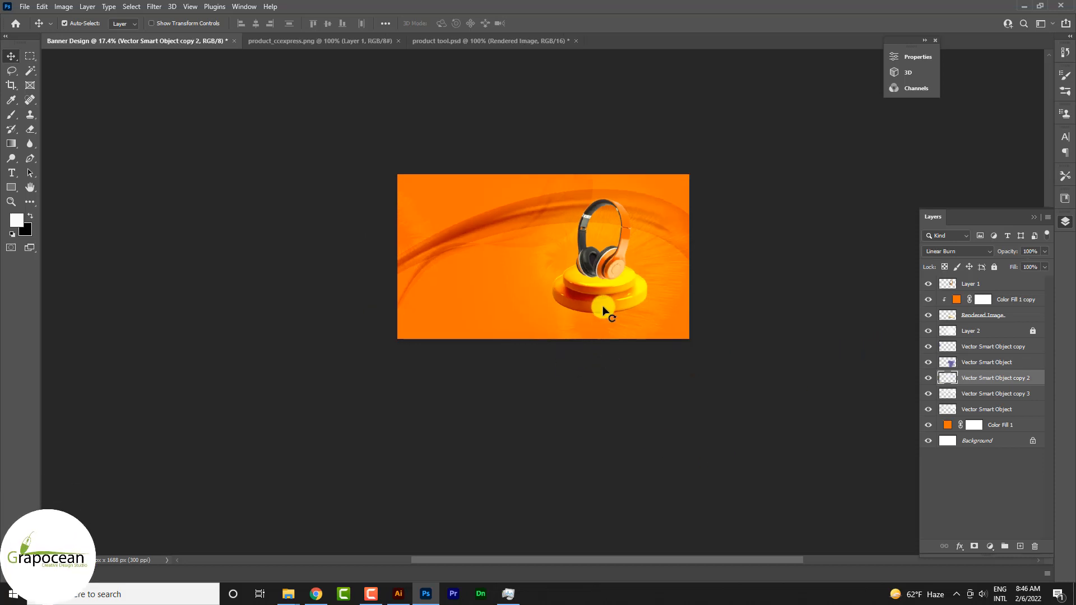
Add a new empty layer between the headphones layer and the podium's Color Fill 1 copy.
{"action": "scroll", "coordinate": [606, 287], "scroll_direction": "up", "scroll_amount": 6}
{"action": "left_click", "coordinate": [600, 282]}
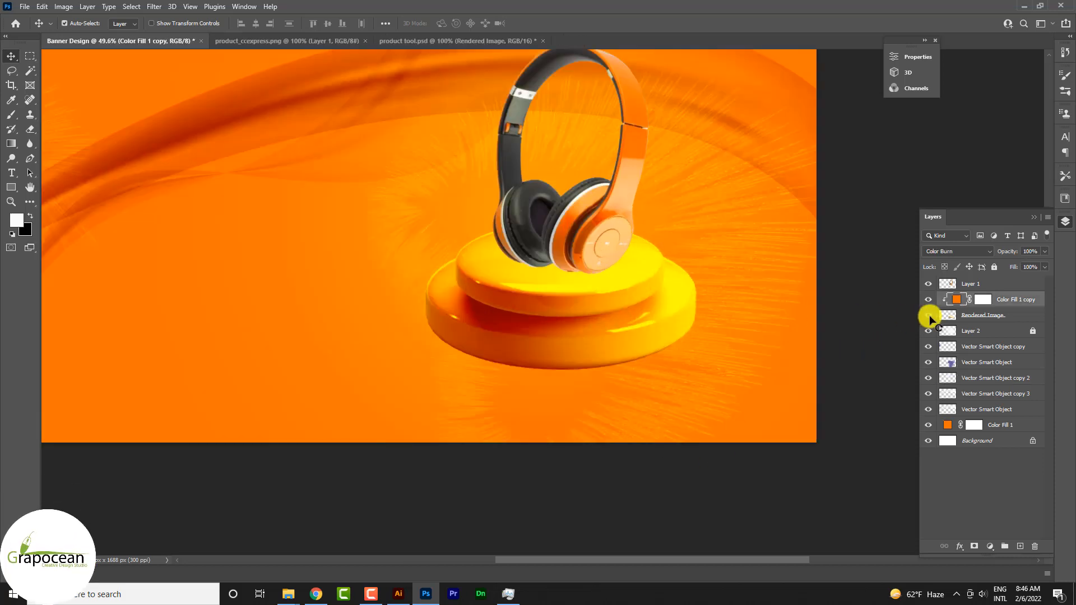
{"action": "left_click", "coordinate": [981, 316]}
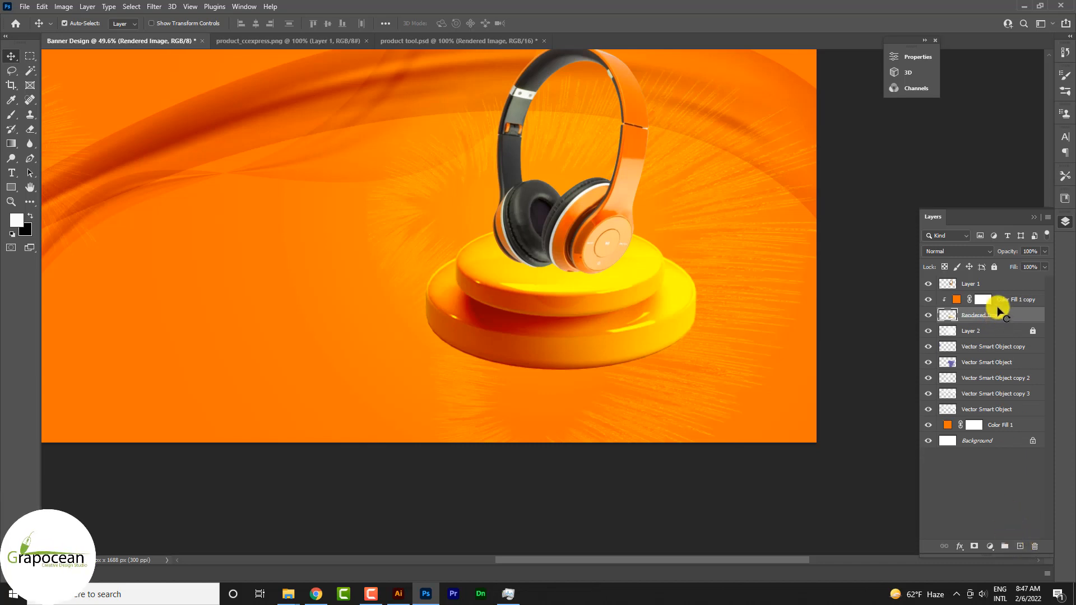
{"action": "left_click", "coordinate": [998, 303]}
{"action": "left_click", "coordinate": [1020, 546]}
Paint one soft black 1600 px brush dab on the new layer, over the podium and behind the headphones.
{"action": "right_click", "coordinate": [11, 115]}
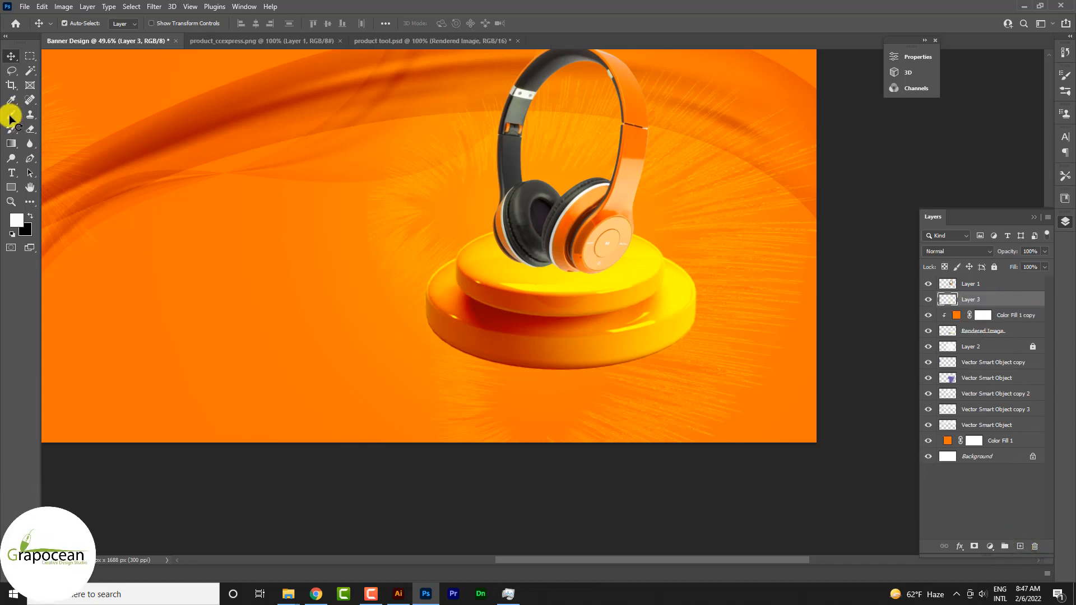
{"action": "left_click", "coordinate": [62, 114]}
{"action": "left_click", "coordinate": [552, 247]}
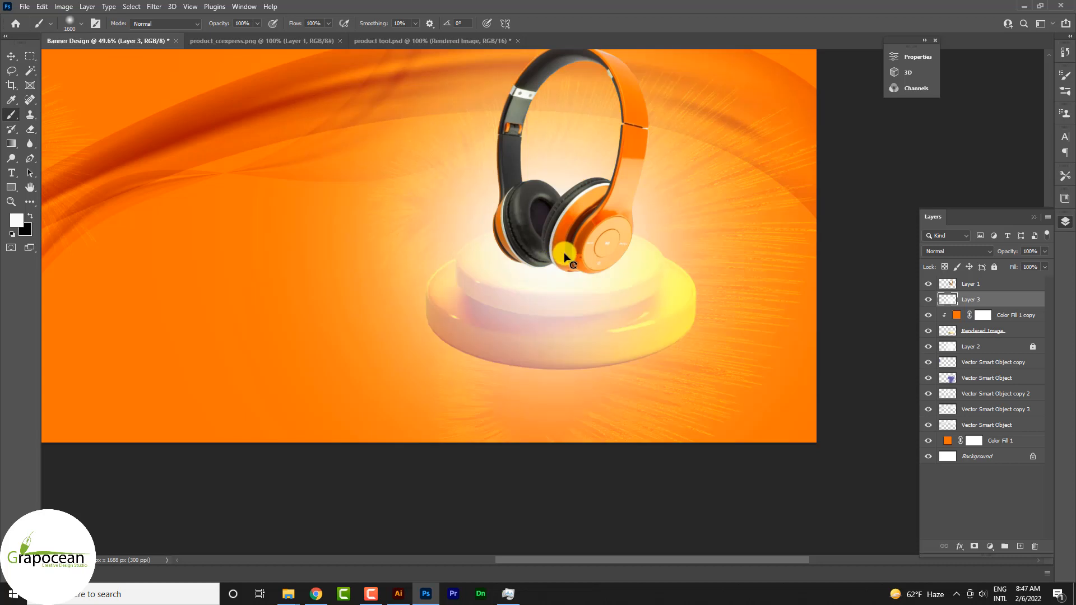
{"action": "key", "text": "ctrl+z"}
{"action": "left_click", "coordinate": [29, 216]}
{"action": "left_click", "coordinate": [584, 255]}
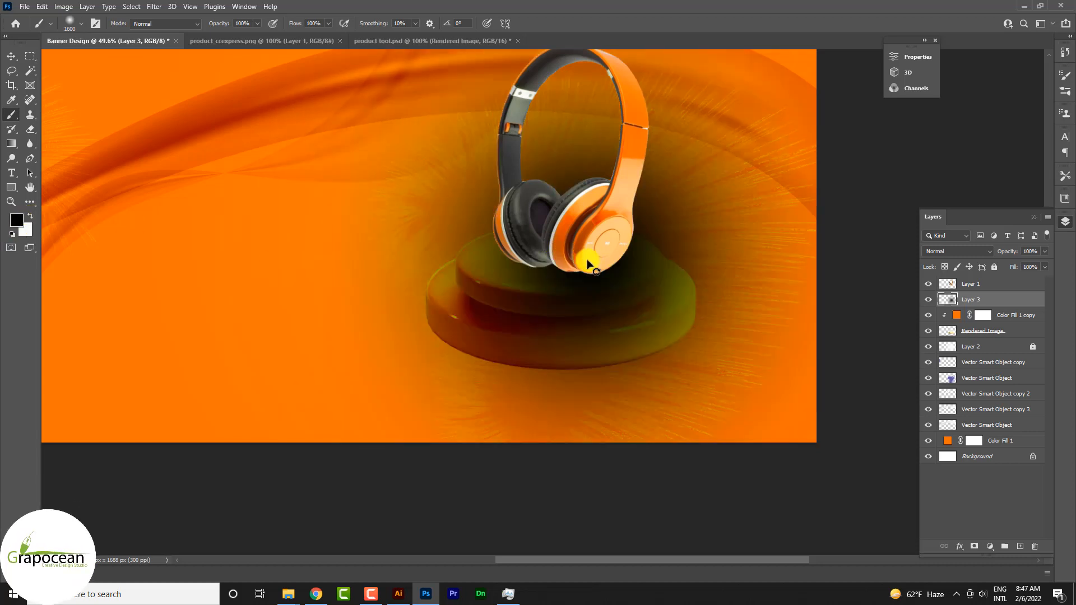
{"action": "key", "text": "ctrl+z"}
{"action": "left_click", "coordinate": [596, 337]}
{"action": "left_click", "coordinate": [11, 59]}
Squash the black dab to 45.11% width and 6.09% height as a shadow beneath the headphones, and lower its opacity to about half.
{"action": "key", "text": "ctrl+t"}
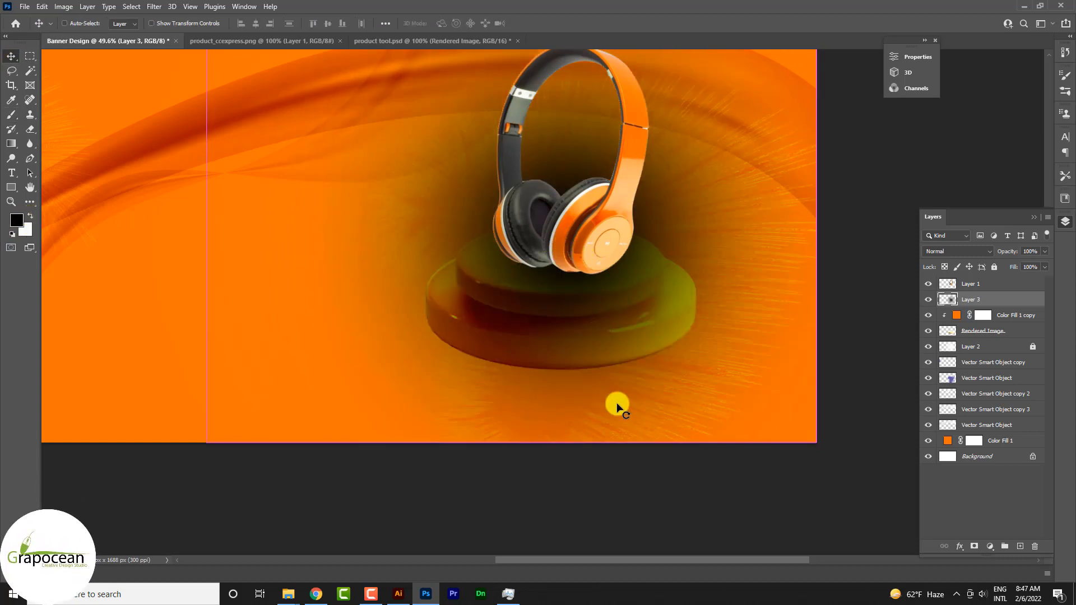
{"action": "left_click_drag", "start_coordinate": [515, 444], "coordinate": [541, 276]}
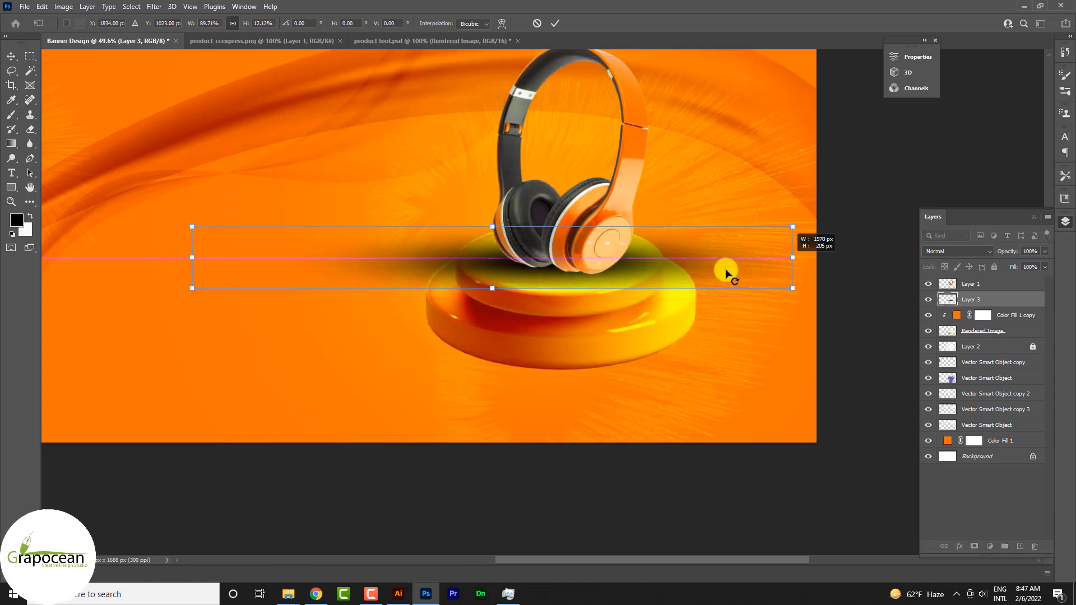
{"action": "left_click_drag", "start_coordinate": [726, 274], "coordinate": [662, 279]}
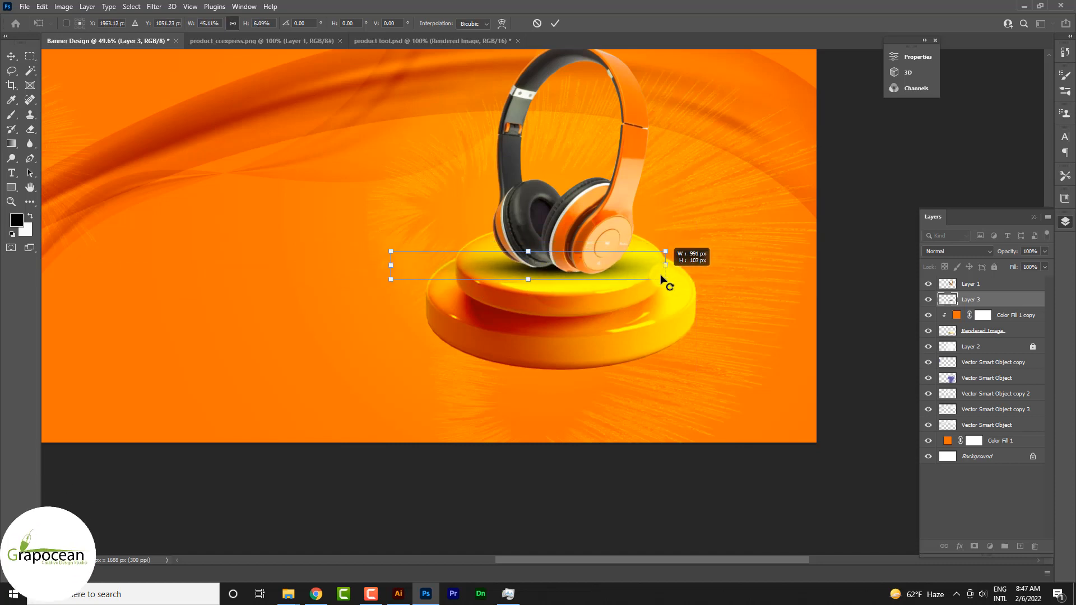
{"action": "left_click", "coordinate": [555, 23]}
{"action": "scroll", "coordinate": [663, 343], "scroll_direction": "down", "scroll_amount": 3}
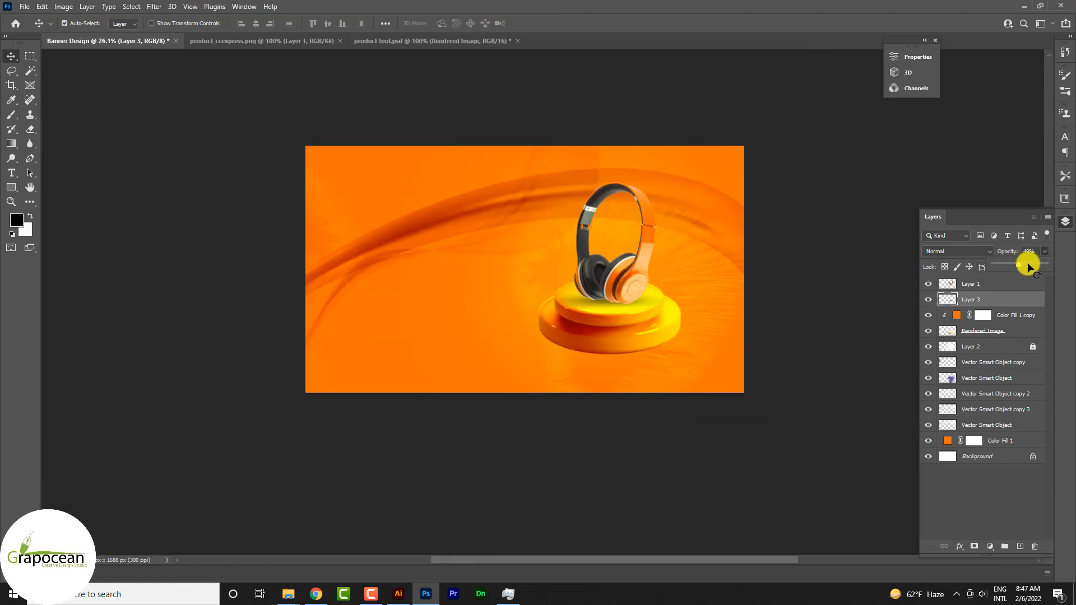
{"action": "left_click_drag", "start_coordinate": [1028, 268], "coordinate": [1029, 267]}
Add the white 38 pt headline "New and Modern" on the banner's left side, in the Chiller font.
{"action": "key", "text": "t"}
{"action": "left_click", "coordinate": [396, 228]}
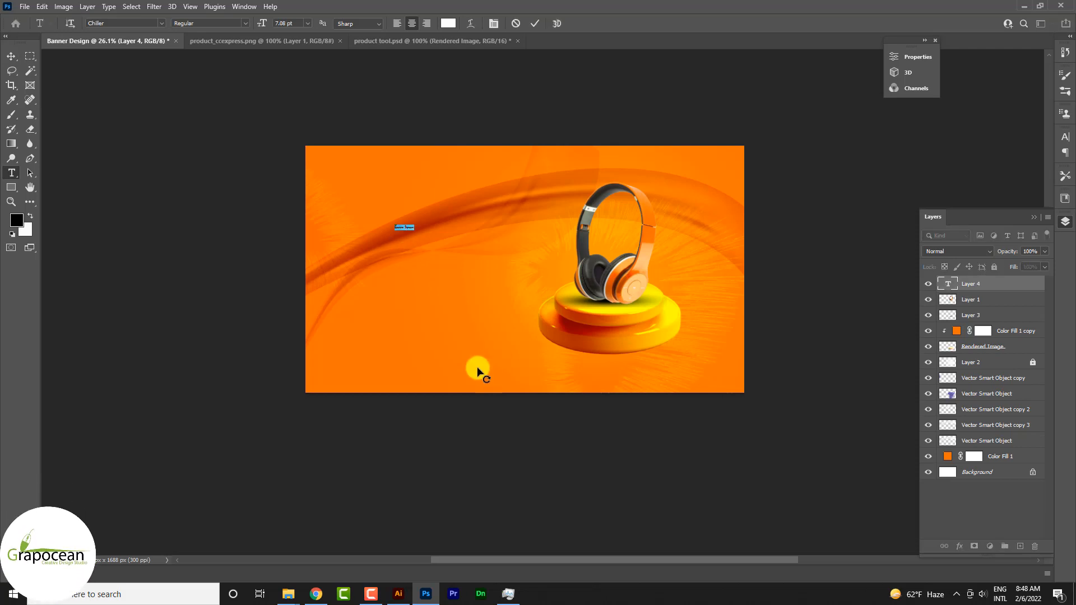
{"action": "left_click_drag", "start_coordinate": [261, 28], "coordinate": [279, 69]}
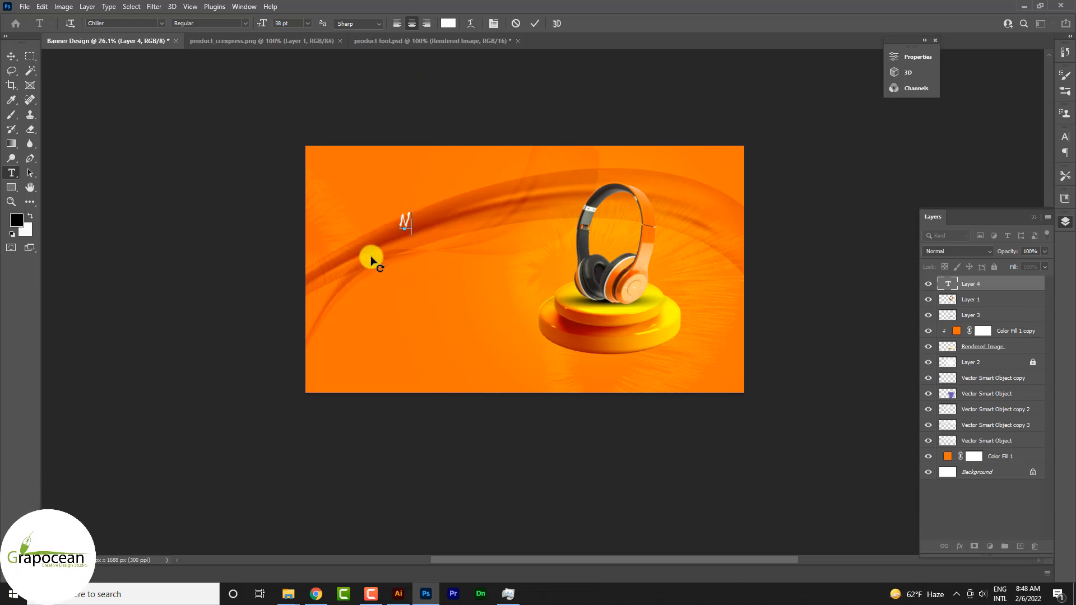
{"action": "type", "text": "New H"}
{"action": "key", "text": "BackSpace"}
{"action": "key", "text": "BackSpace"}
{"action": "key", "text": "BackSpace"}
{"action": "key", "text": "BackSpace"}
{"action": "type", "text": "w and Modern"}
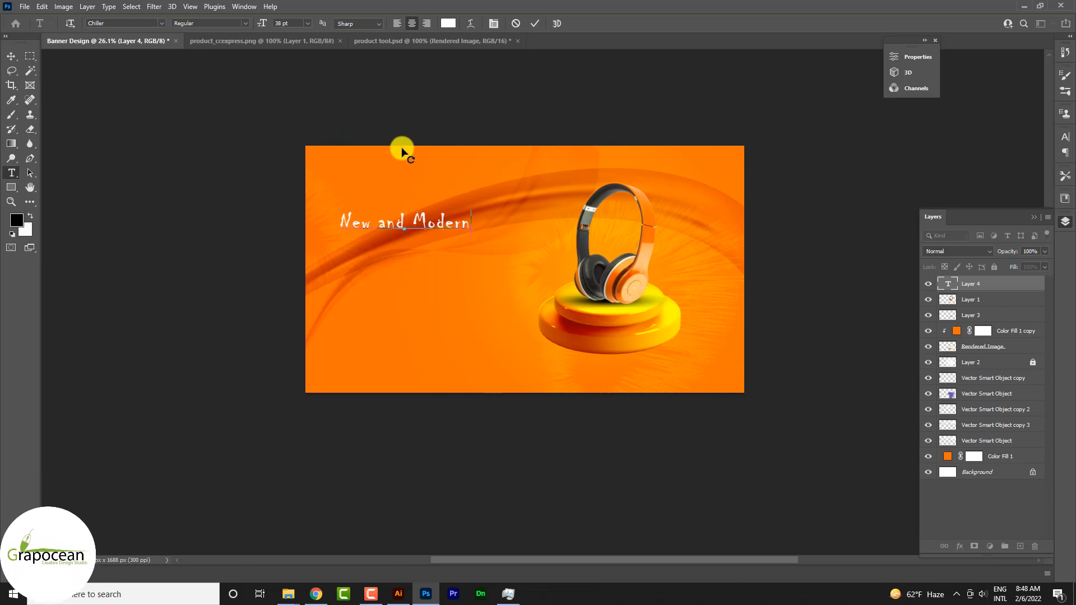
Set the headline's font to Roboto Regular and its size to 96 pt divided by 1.618, giving 59.33 pt.
{"action": "key", "text": "ctrl+a"}
{"action": "left_click", "coordinate": [164, 21]}
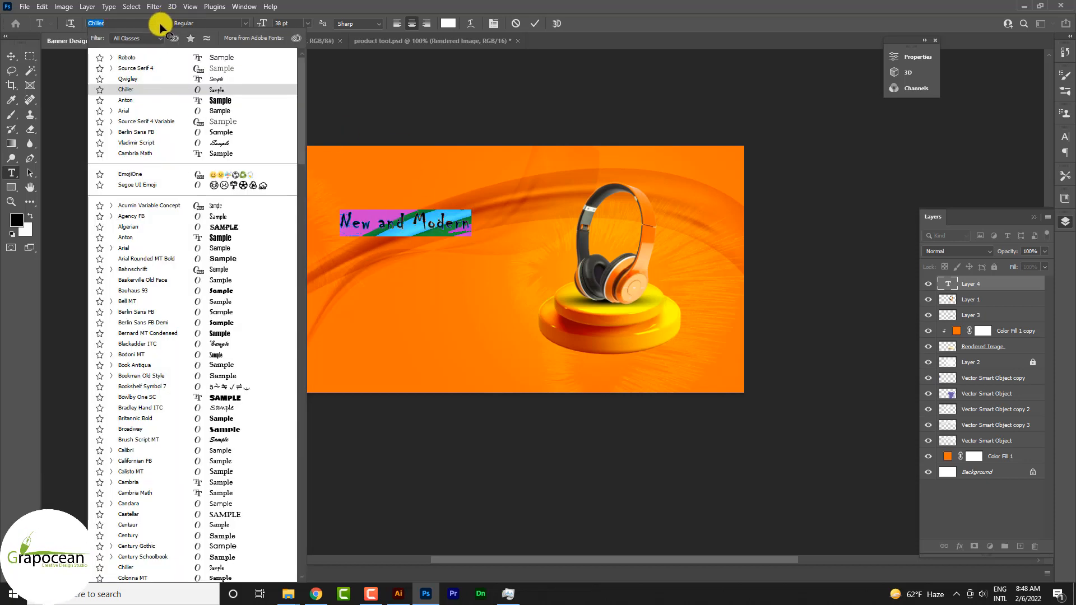
{"action": "left_click", "coordinate": [226, 60]}
{"action": "left_click_drag", "start_coordinate": [264, 25], "coordinate": [253, 25]}
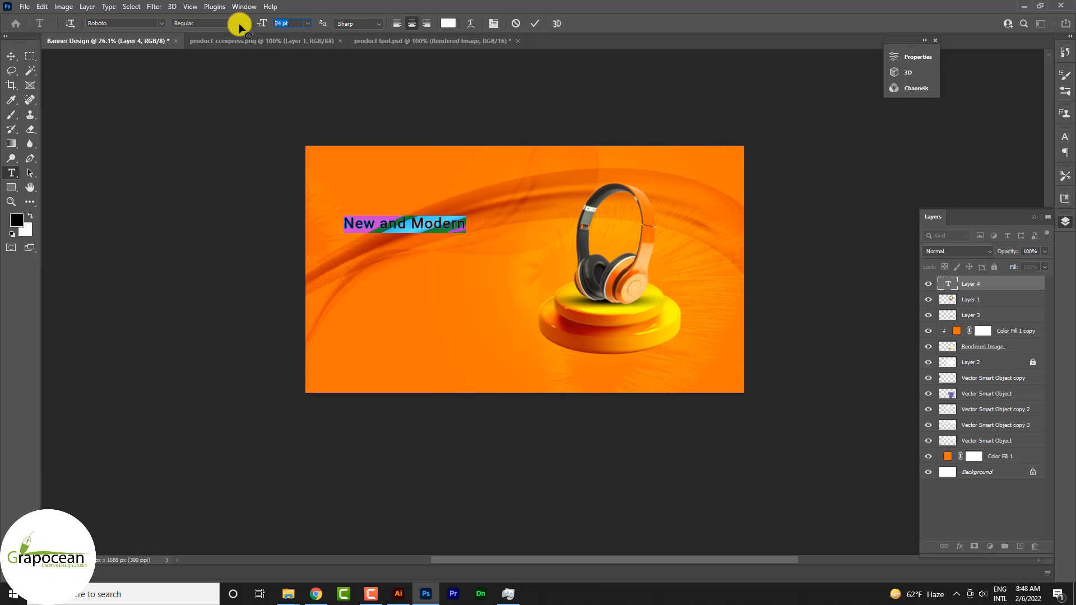
{"action": "type", "text": "96"}
{"action": "key", "text": "Return"}
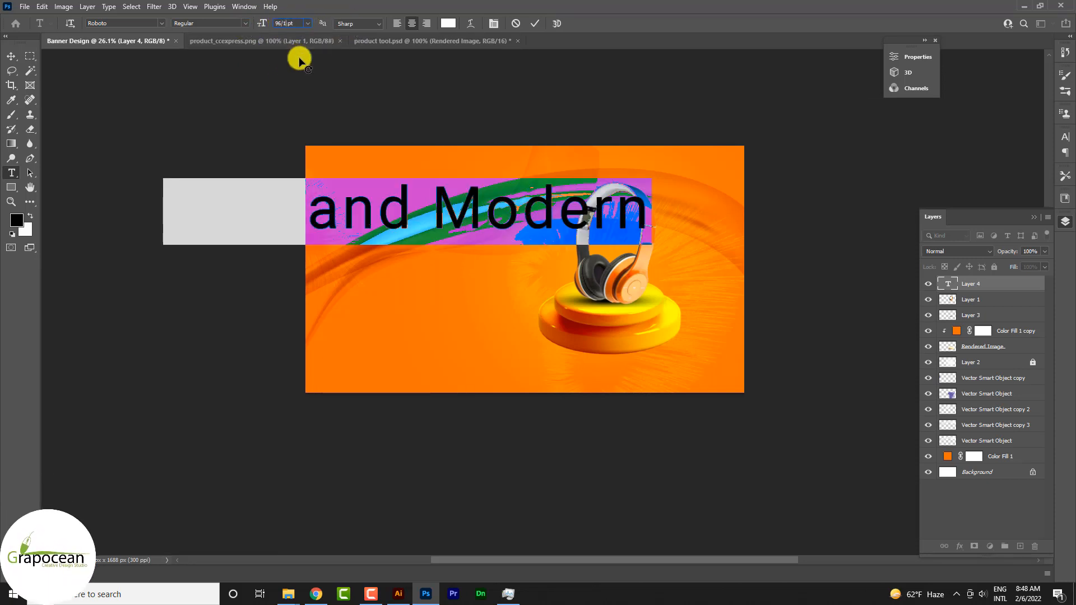
{"action": "type", "text": "/1.618"}
{"action": "key", "text": "Return"}
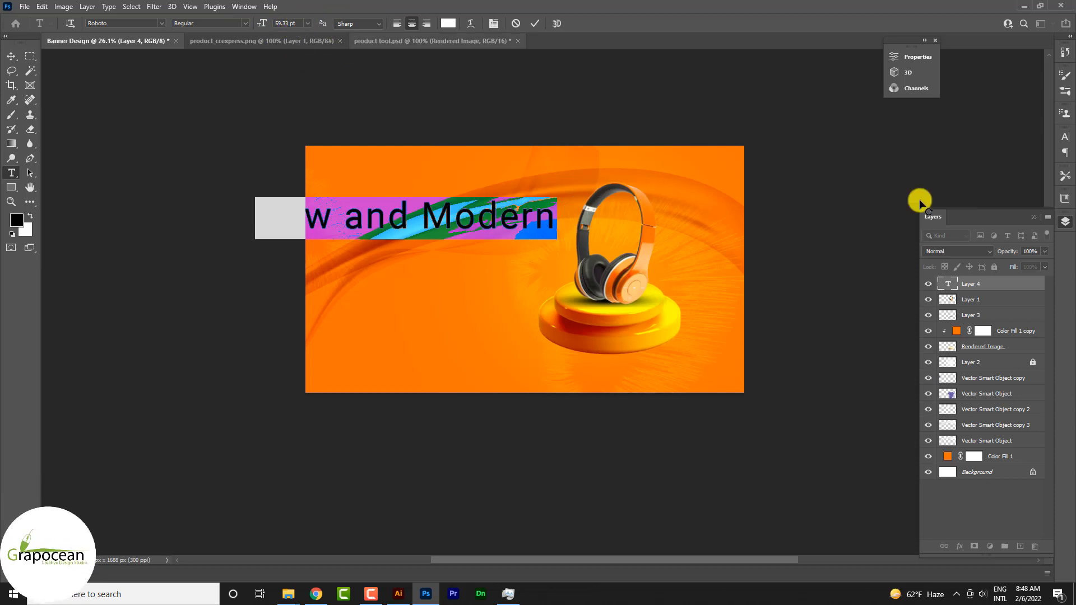
Set the tracking of the whole "New and Modern" headline to -5.
{"action": "left_click", "coordinate": [1065, 144]}
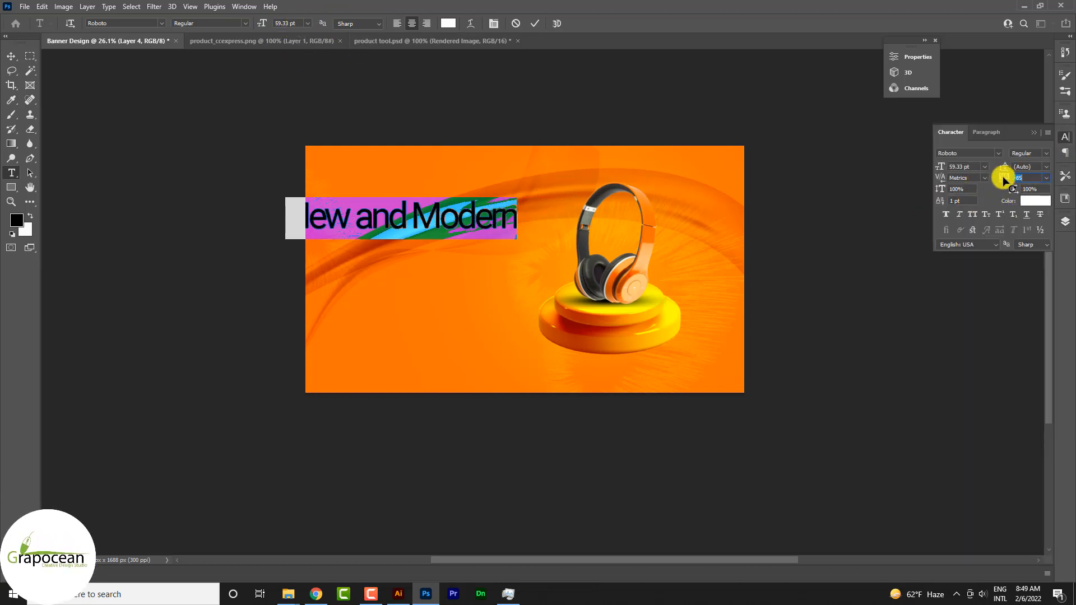
{"action": "left_click", "coordinate": [1046, 178]}
{"action": "left_click", "coordinate": [1040, 233]}
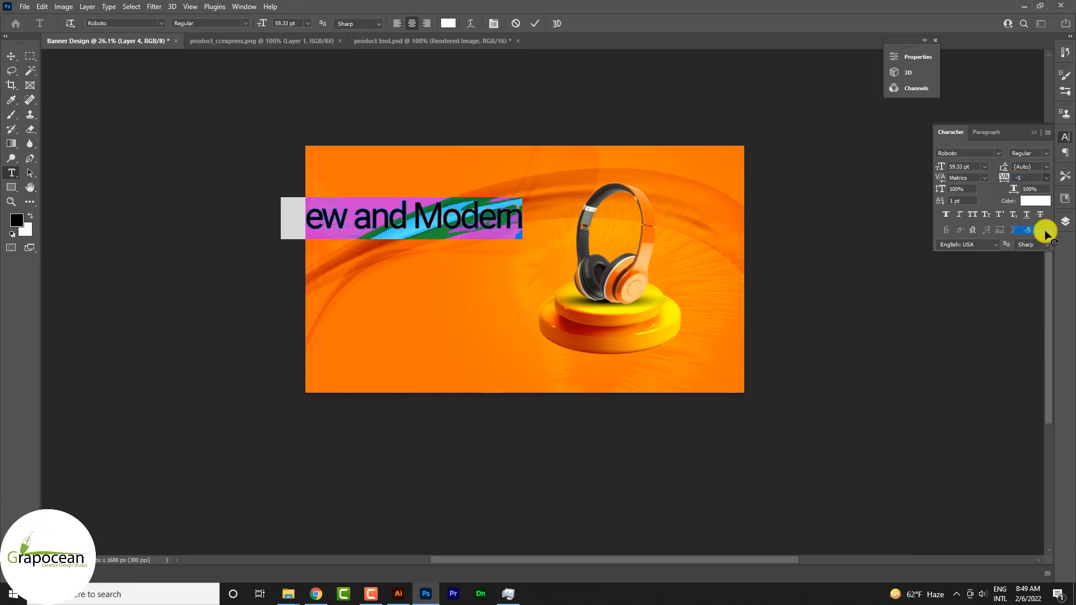
Set the "New and Modern" headline to Roboto Light at 22.66 pt by dividing its size by 1.618 twice, and move it slightly up.
{"action": "left_click", "coordinate": [287, 23]}
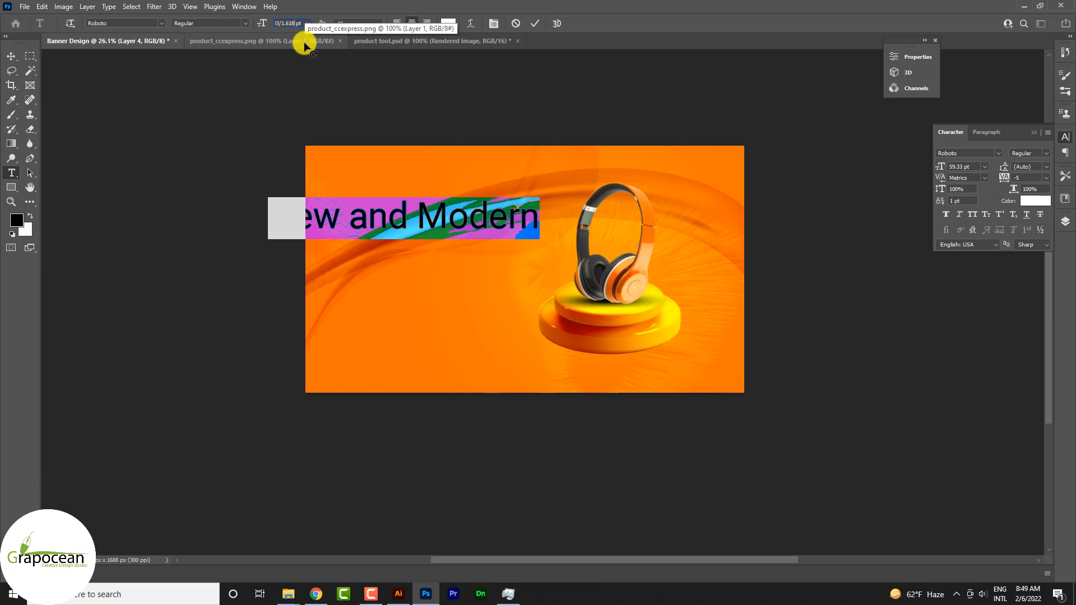
{"action": "key", "text": "Return"}
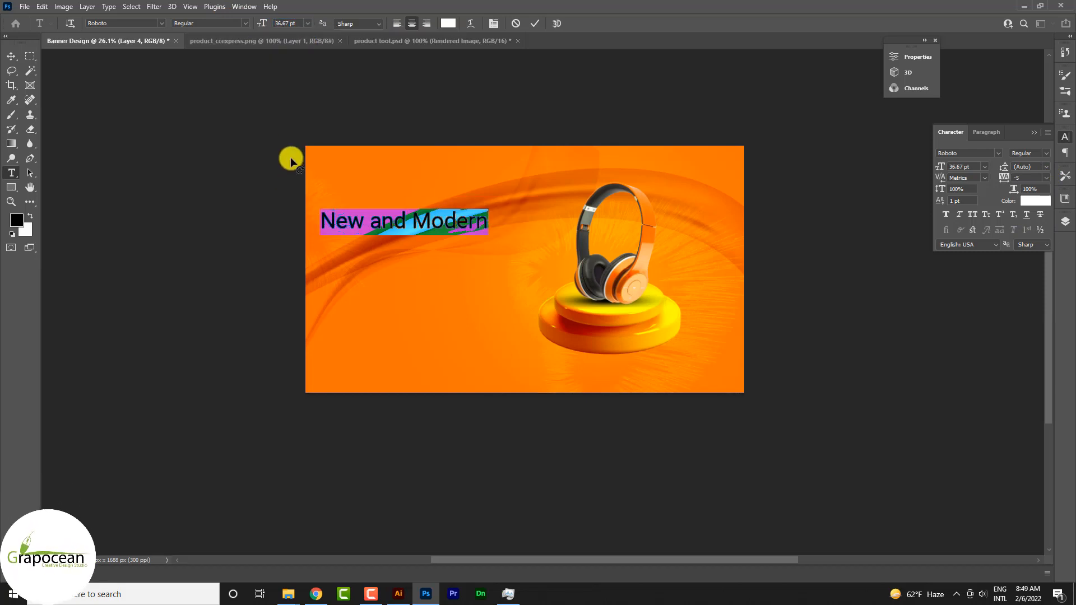
{"action": "left_click", "coordinate": [244, 23]}
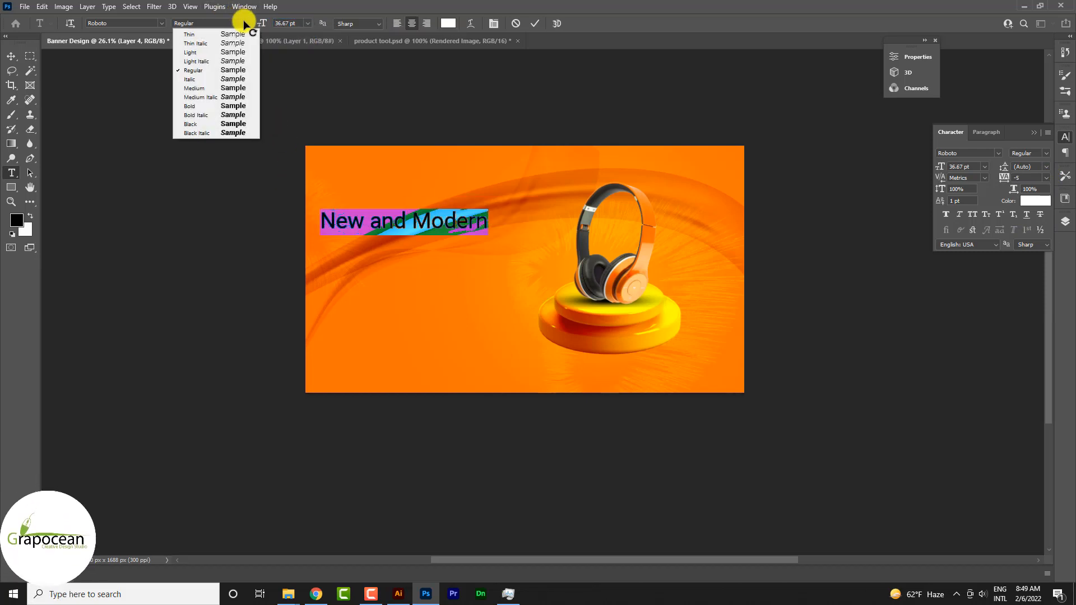
{"action": "left_click", "coordinate": [216, 53]}
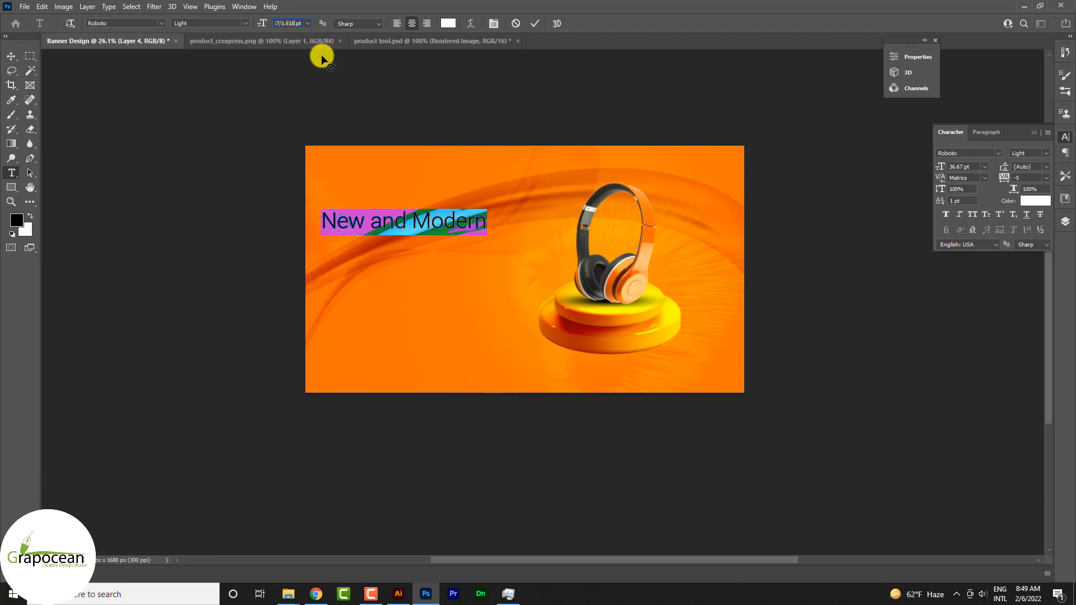
{"action": "key", "text": "Return"}
{"action": "left_click", "coordinate": [10, 57]}
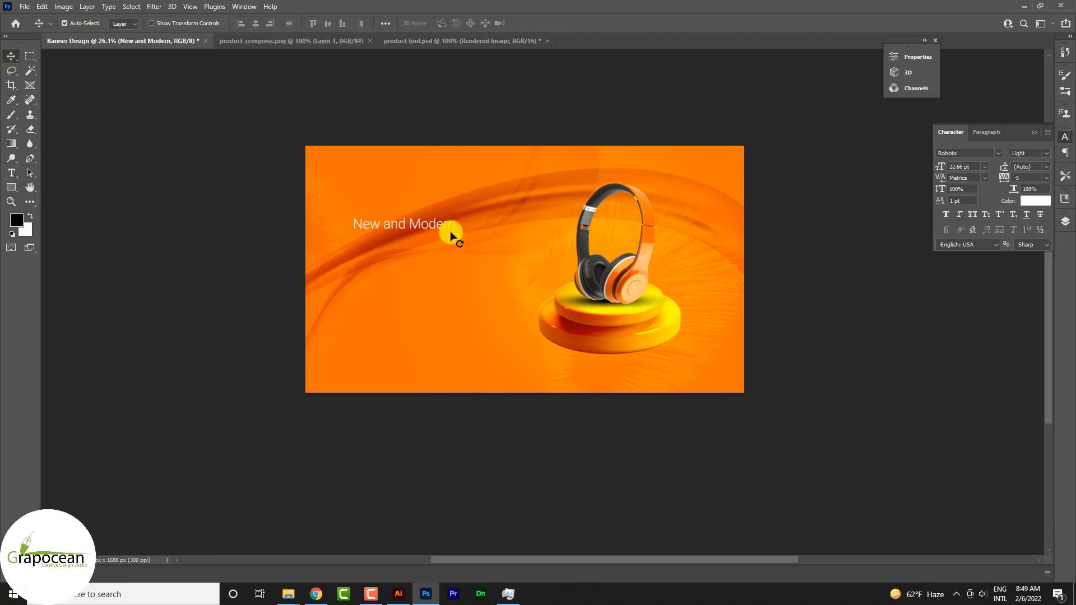
{"action": "left_click_drag", "start_coordinate": [429, 227], "coordinate": [445, 212]}
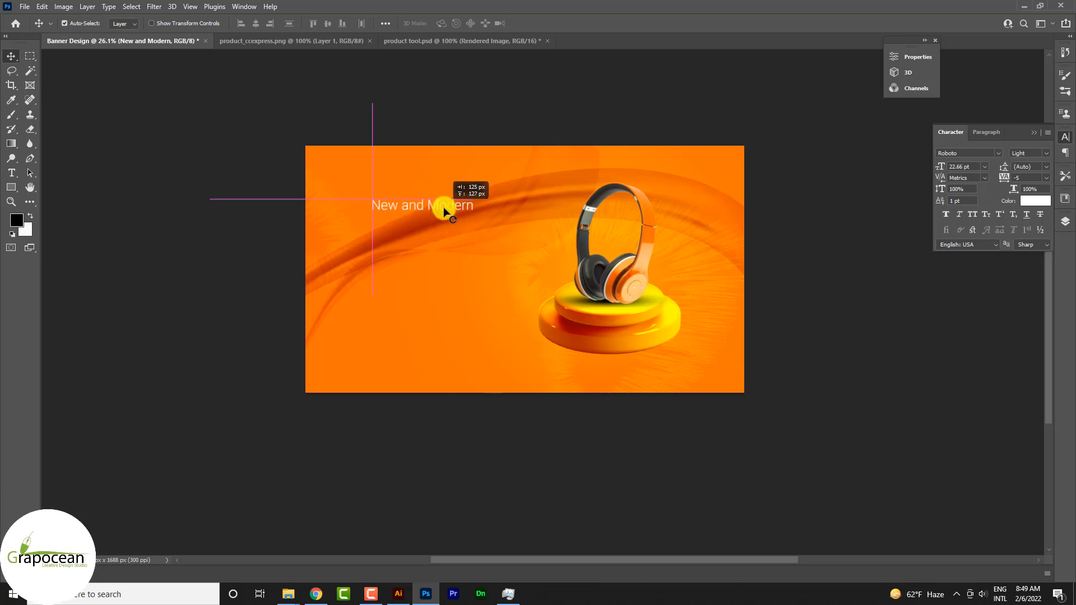
Add a separate text line reading "Headphone" below the "New and Modern" headline.
{"action": "key", "text": "t"}
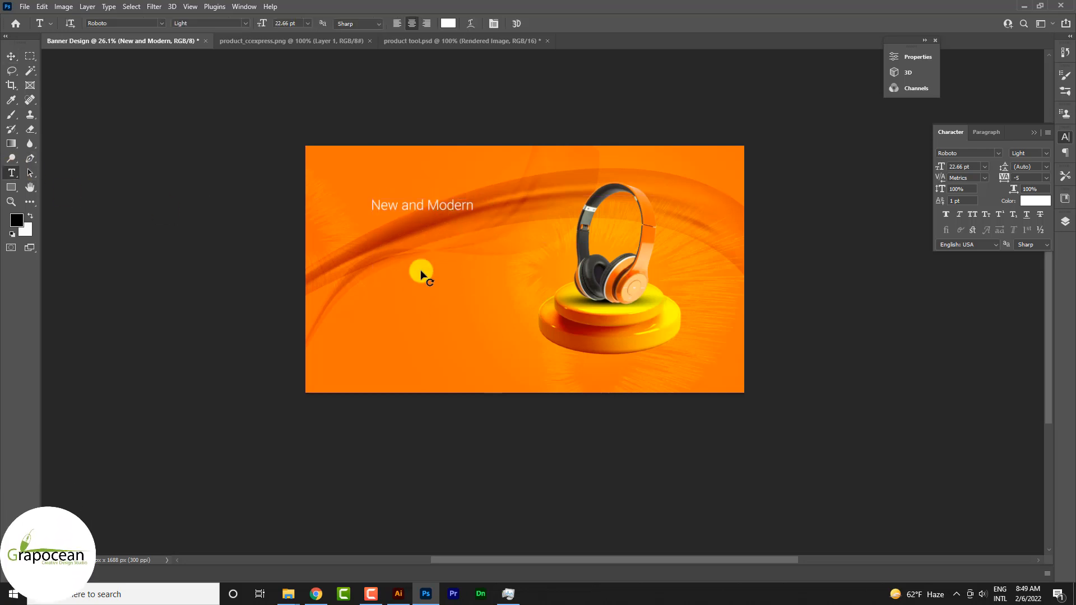
{"action": "left_click", "coordinate": [397, 251]}
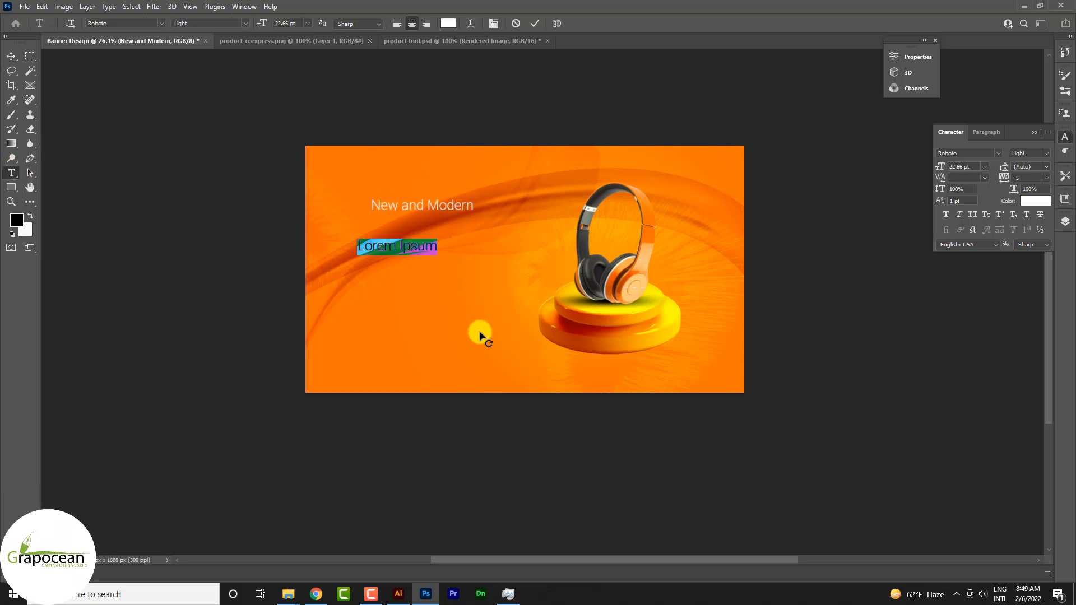
{"action": "left_click", "coordinate": [11, 57]}
{"action": "left_click_drag", "start_coordinate": [401, 247], "coordinate": [521, 318]}
{"action": "left_click", "coordinate": [11, 172]}
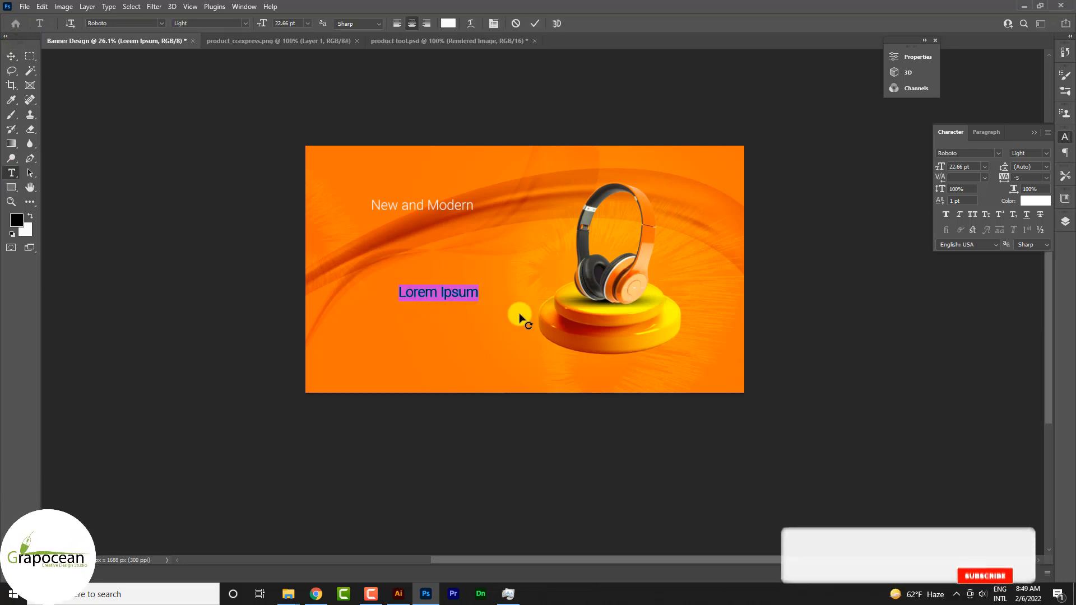
{"action": "key", "text": "BackSpace"}
{"action": "type", "text": "Hea"}
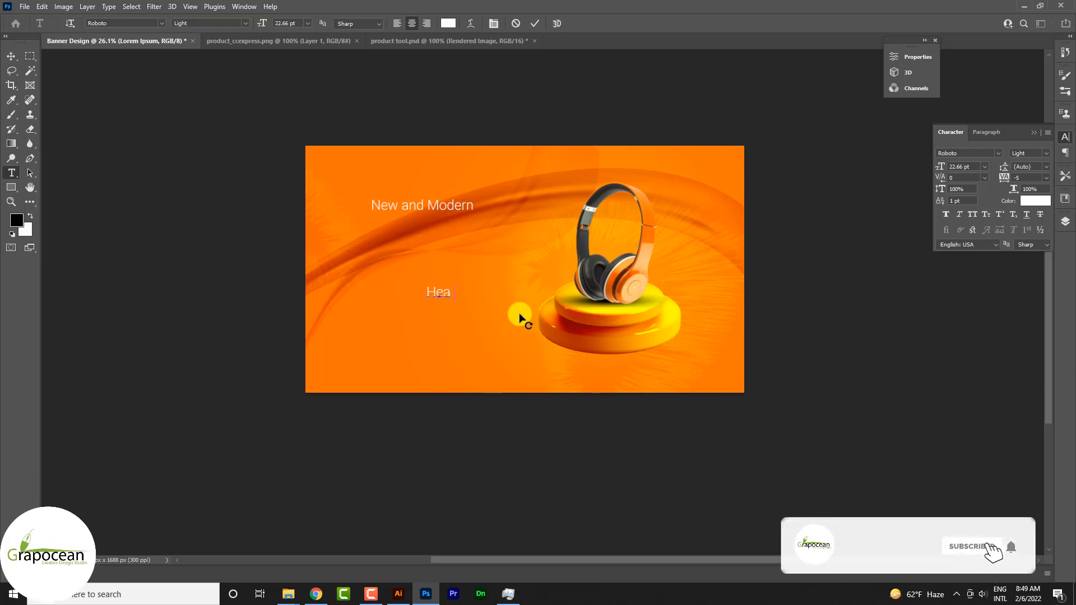
{"action": "type", "text": "dphone"}
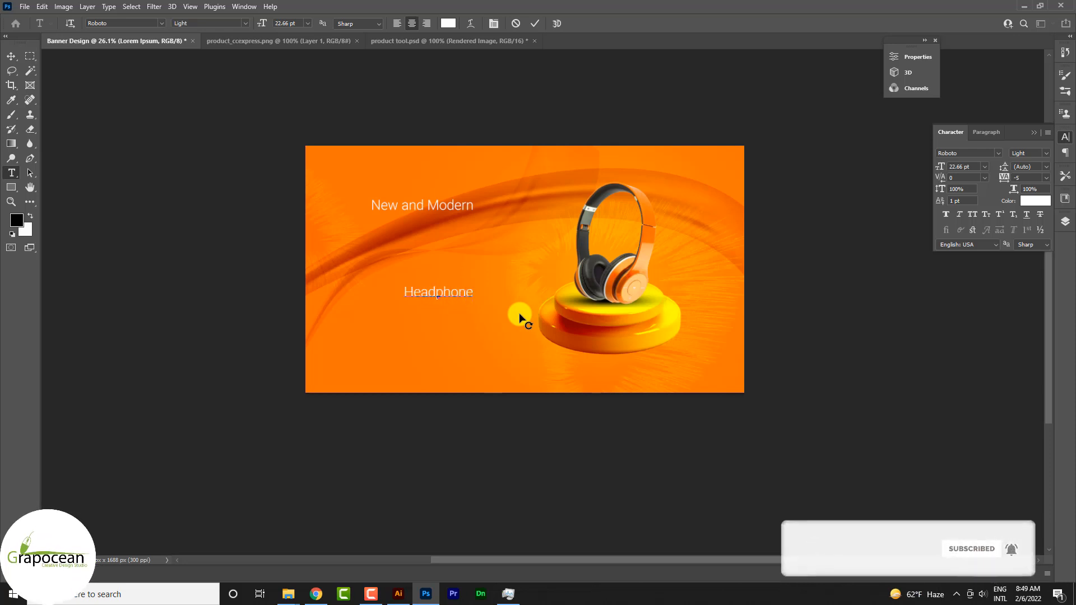
Style the "Headphone" line in Roboto Black, all caps, at 60 pt, and place it directly beneath "New and Modern".
{"action": "double_click", "coordinate": [473, 296]}
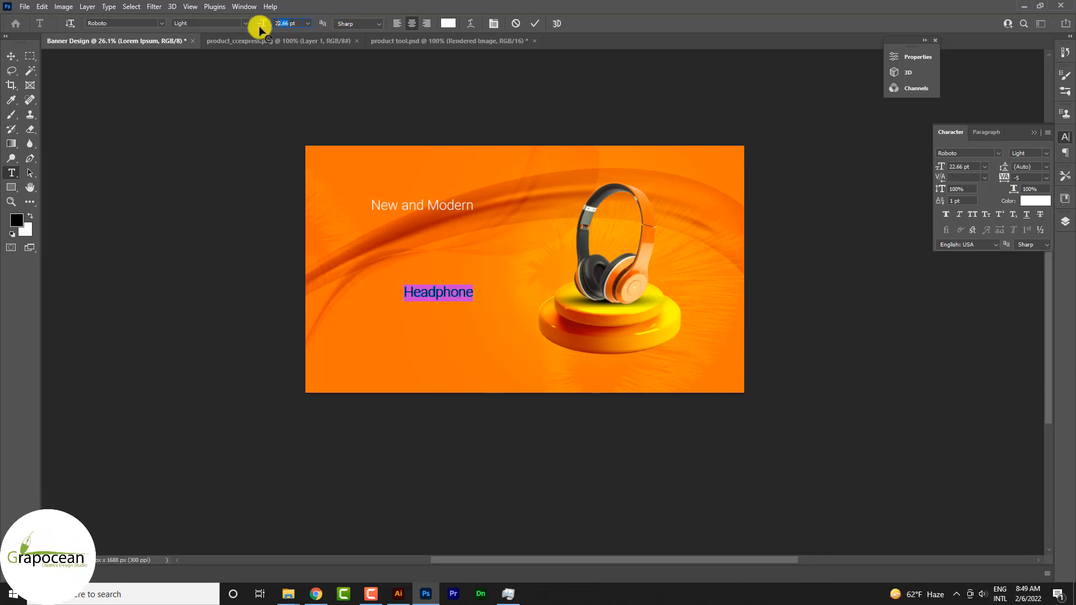
{"action": "type", "text": "60"}
{"action": "left_click", "coordinate": [224, 27]}
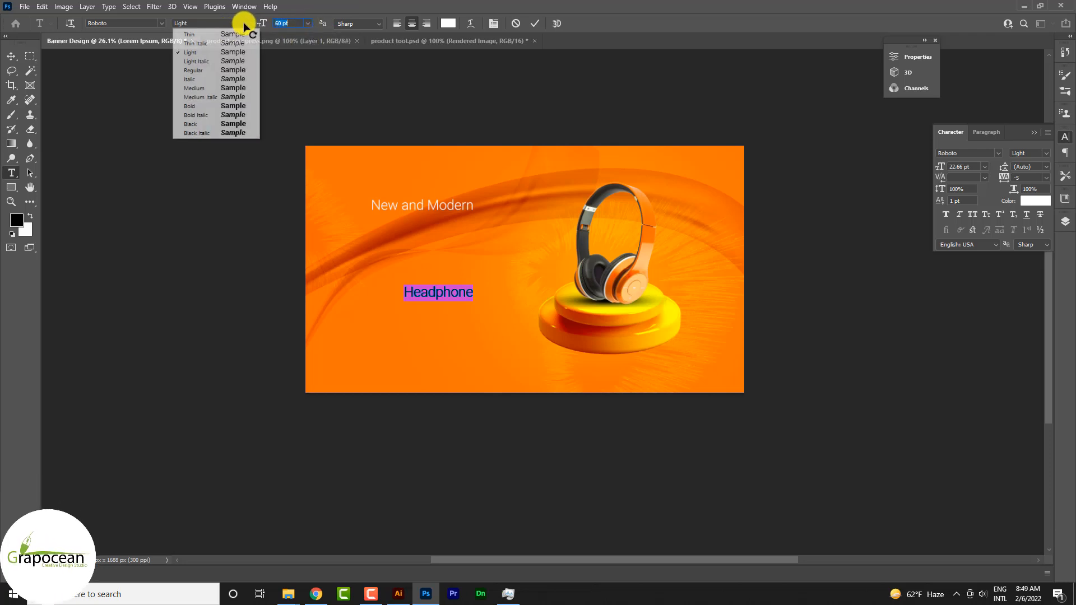
{"action": "left_click", "coordinate": [225, 124]}
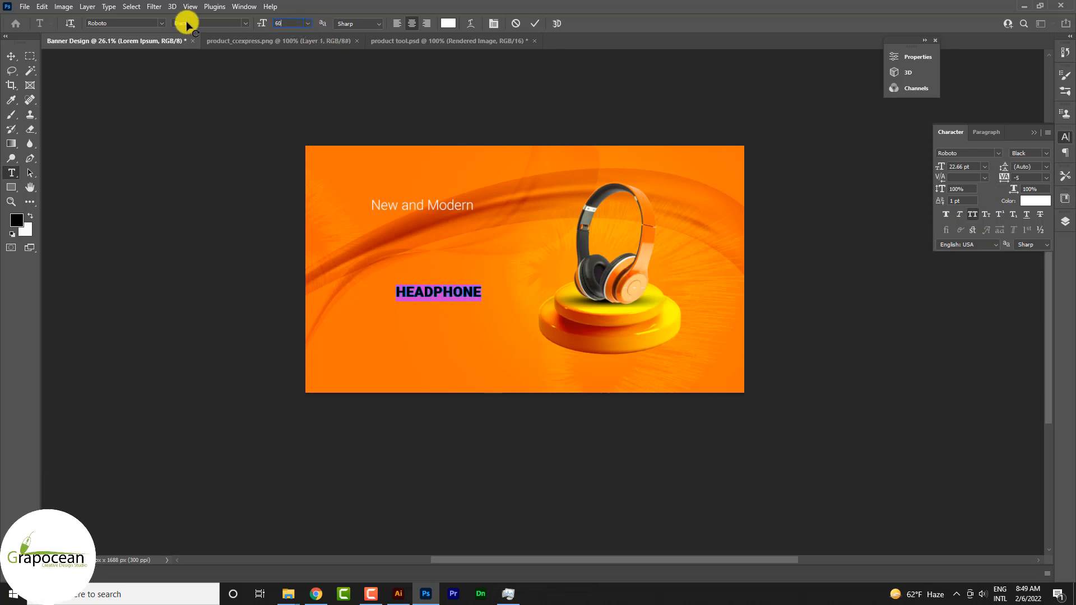
{"action": "key", "text": "Return"}
{"action": "left_click", "coordinate": [10, 56]}
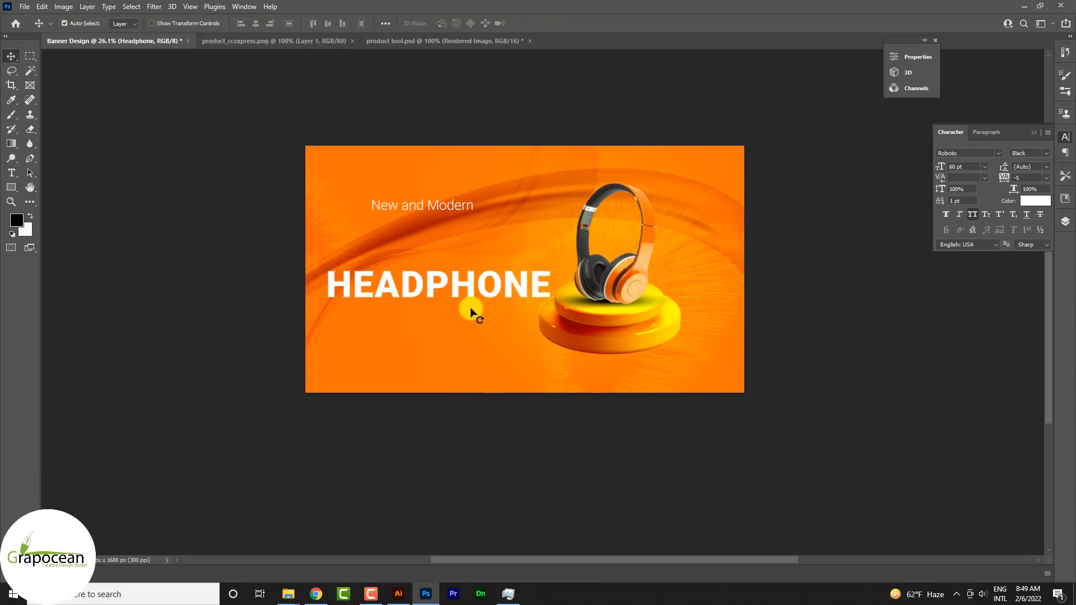
{"action": "left_click_drag", "start_coordinate": [471, 312], "coordinate": [484, 257]}
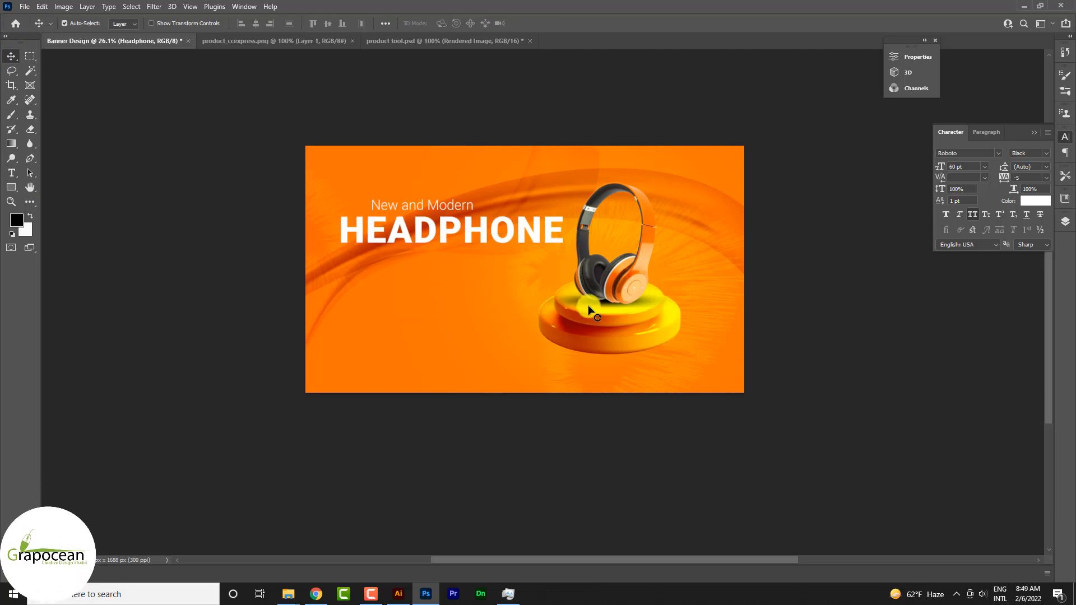
Lower the mesh bands on Vector Smart Object copy 3 and the Vector Smart Object beneath it, and rotate both by -16.16°.
{"action": "scroll", "coordinate": [473, 220], "scroll_direction": "up", "scroll_amount": 3}
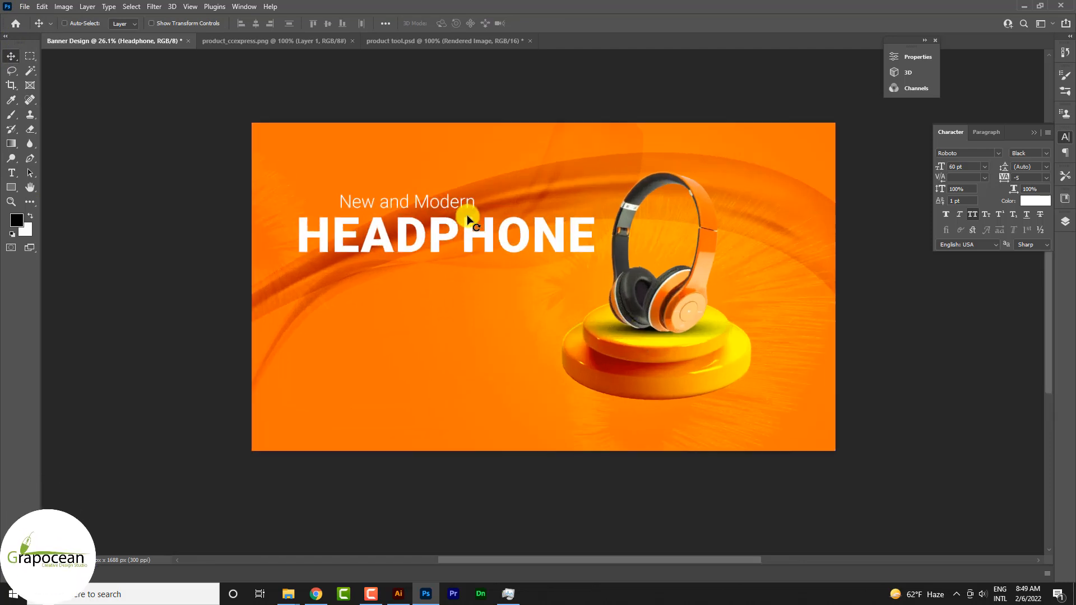
{"action": "left_click_drag", "start_coordinate": [503, 184], "coordinate": [503, 336]}
{"action": "key", "text": "ctrl+z"}
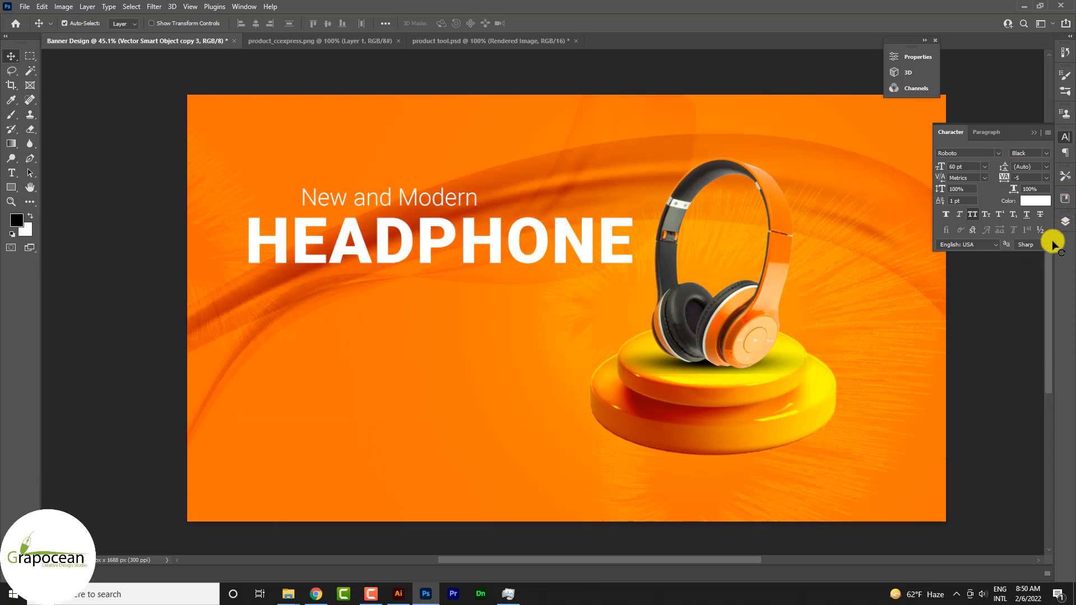
{"action": "left_click", "coordinate": [1065, 222]}
{"action": "left_click", "coordinate": [989, 457], "text": "shift"}
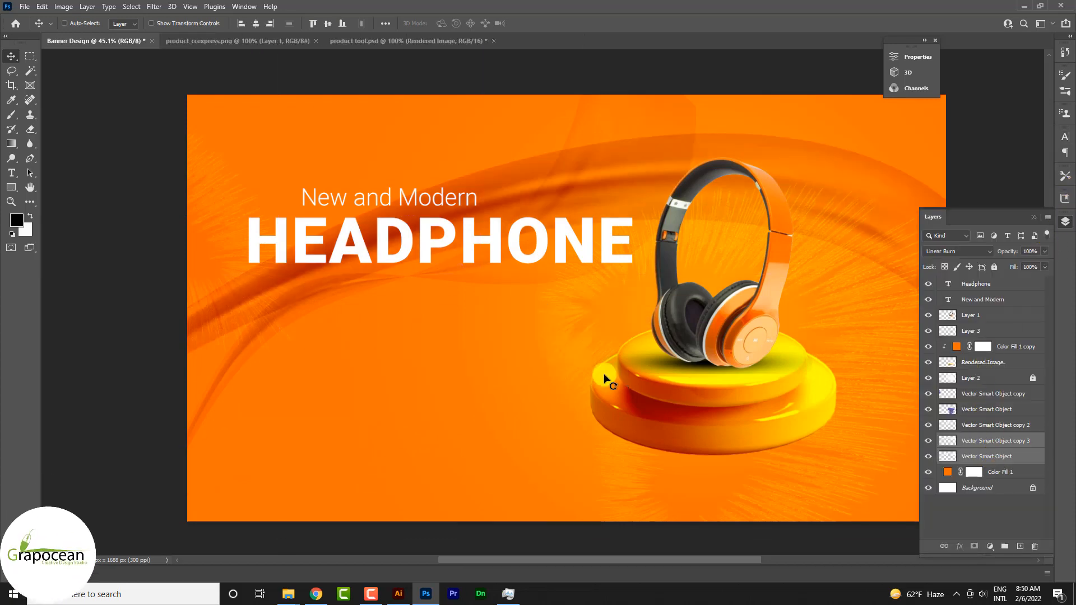
{"action": "key", "text": "ctrl+t"}
{"action": "scroll", "coordinate": [515, 402], "scroll_direction": "down", "scroll_amount": 3, "text": "alt"}
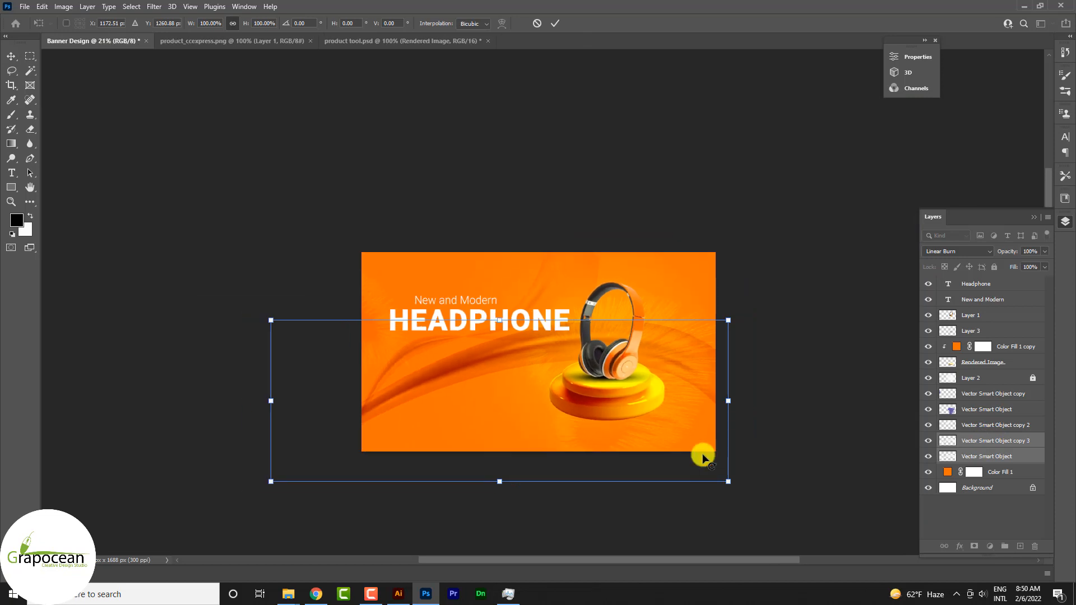
{"action": "left_click_drag", "start_coordinate": [759, 500], "coordinate": [768, 429]}
{"action": "left_click_drag", "start_coordinate": [613, 439], "coordinate": [638, 444]}
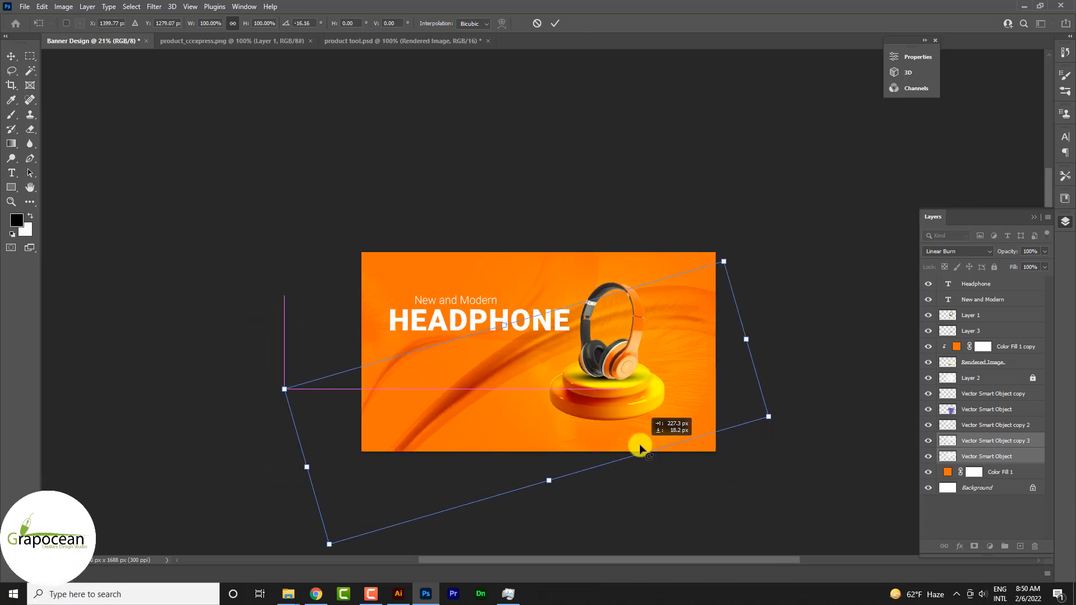
{"action": "left_click", "coordinate": [555, 23]}
Shift both headline lines so that "New and Modern" sits roughly centred just above "HEADPHONE" on the banner's left half.
{"action": "scroll", "coordinate": [487, 312], "scroll_direction": "up", "scroll_amount": 4, "text": "alt"}
{"action": "left_click_drag", "start_coordinate": [470, 298], "coordinate": [492, 281]}
{"action": "left_click_drag", "start_coordinate": [572, 334], "coordinate": [557, 318]}
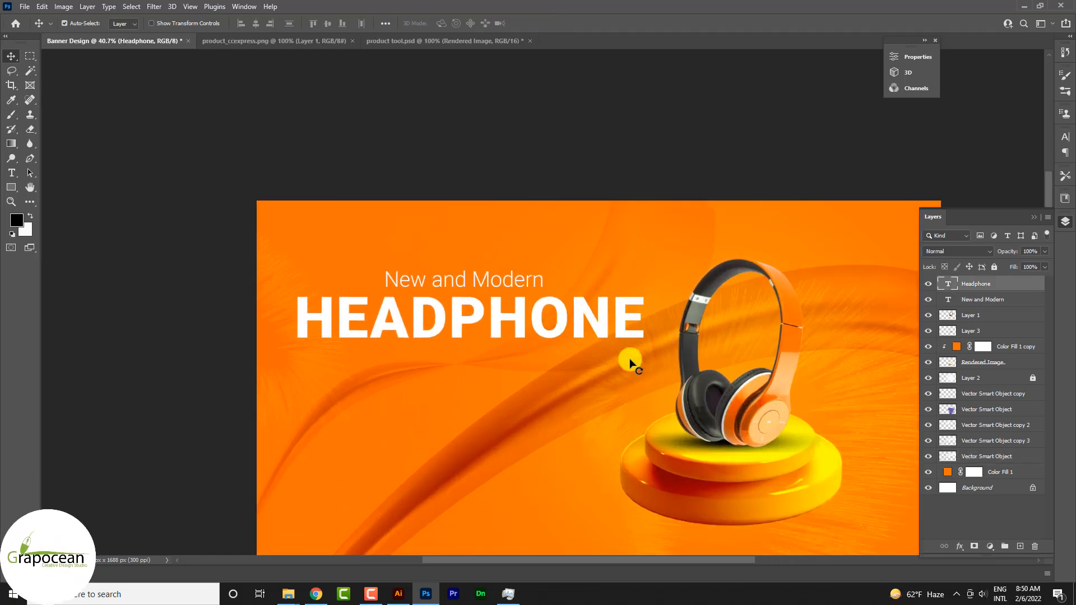
{"action": "scroll", "coordinate": [629, 360], "scroll_direction": "down", "scroll_amount": 4}
{"action": "scroll", "coordinate": [625, 372], "scroll_direction": "up", "scroll_amount": 4}
Tighten the letter spacing of the whole "HEADPHONE" headline.
{"action": "left_click", "coordinate": [11, 172]}
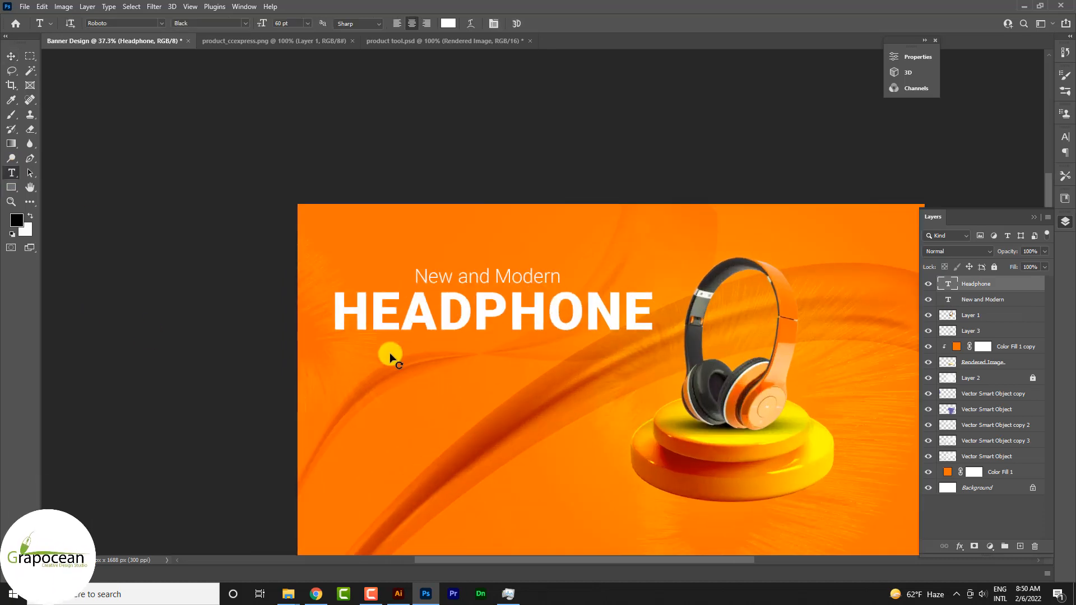
{"action": "left_click_drag", "start_coordinate": [335, 321], "coordinate": [893, 389]}
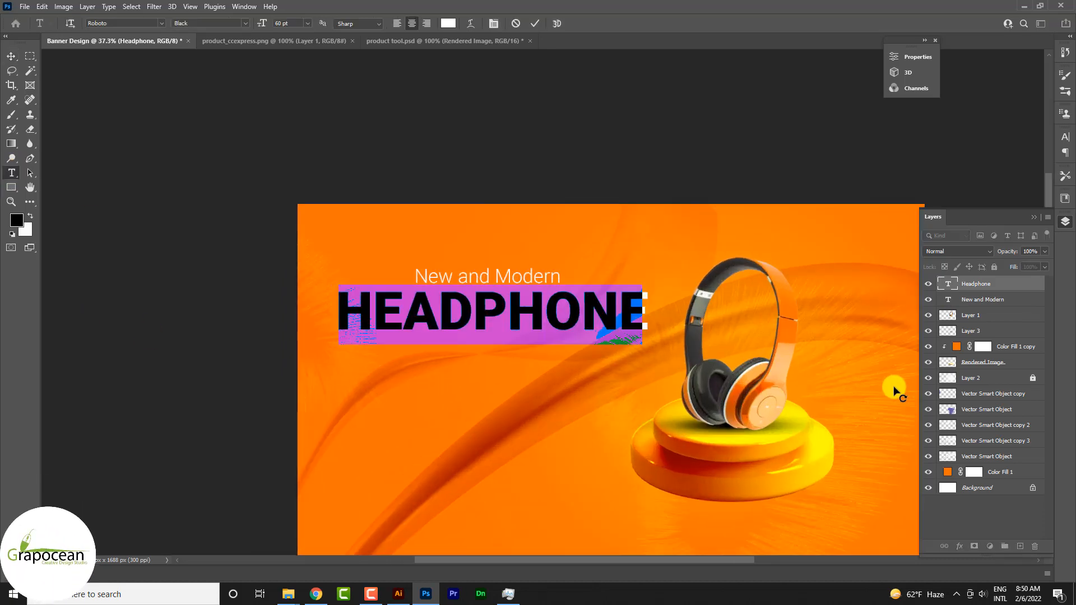
{"action": "left_click", "coordinate": [11, 54]}
{"action": "scroll", "coordinate": [649, 344], "scroll_direction": "down", "scroll_amount": 3}
{"action": "scroll", "coordinate": [650, 295], "scroll_direction": "up", "scroll_amount": 4}
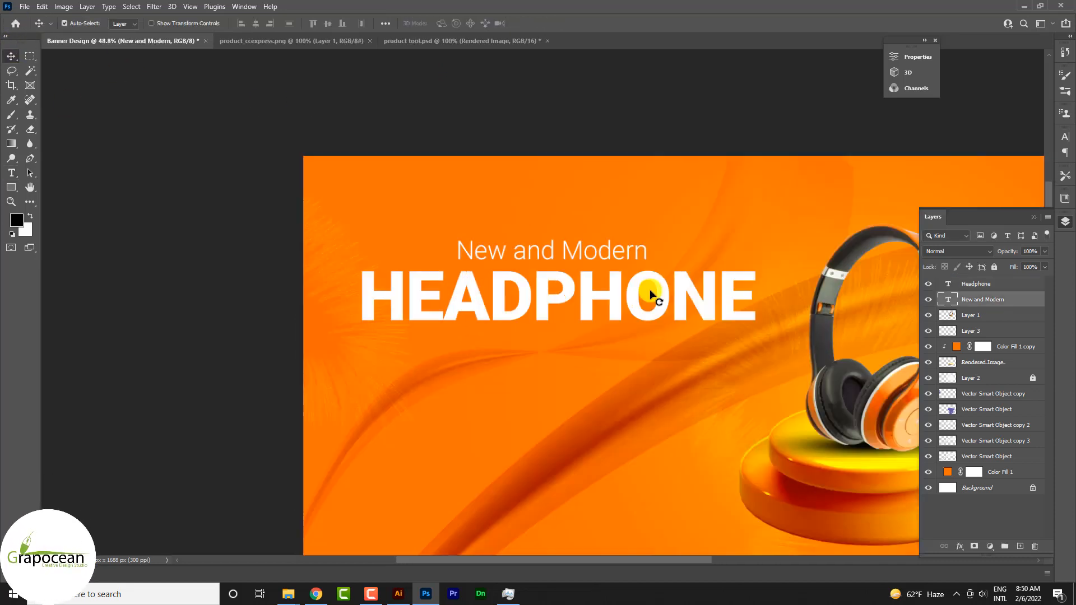
{"action": "scroll", "coordinate": [651, 294], "scroll_direction": "down", "scroll_amount": 3}
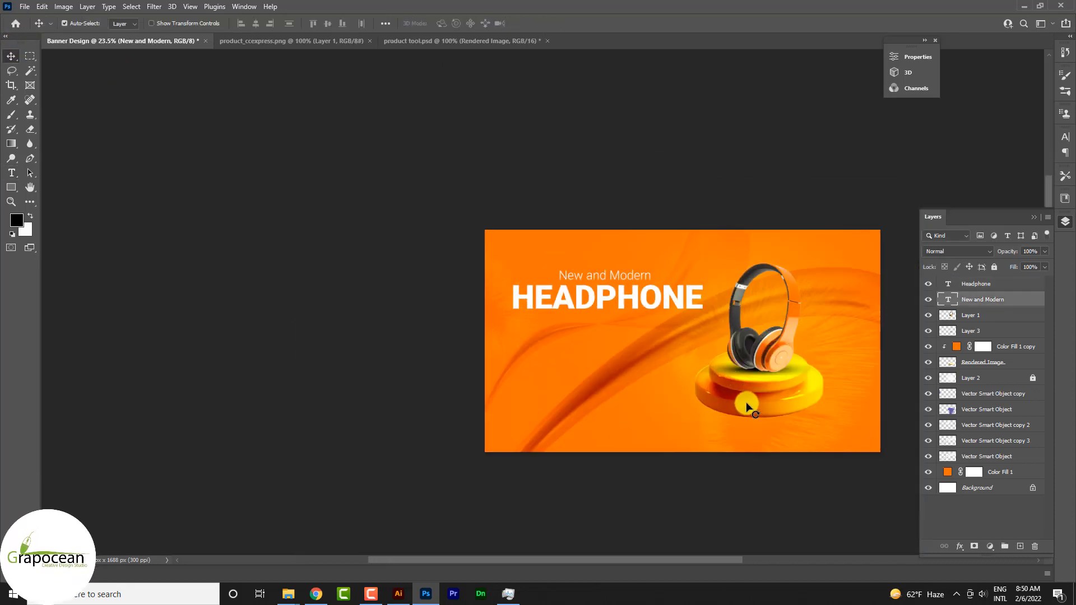
Duplicate the "New and Modern" line below "HEADPHONE" and change the copy's text to "Order for your graphic design on our website".
{"action": "scroll", "coordinate": [606, 320], "scroll_direction": "up", "scroll_amount": 2}
{"action": "left_click_drag", "start_coordinate": [612, 242], "coordinate": [595, 321]}
{"action": "left_click", "coordinate": [12, 173]}
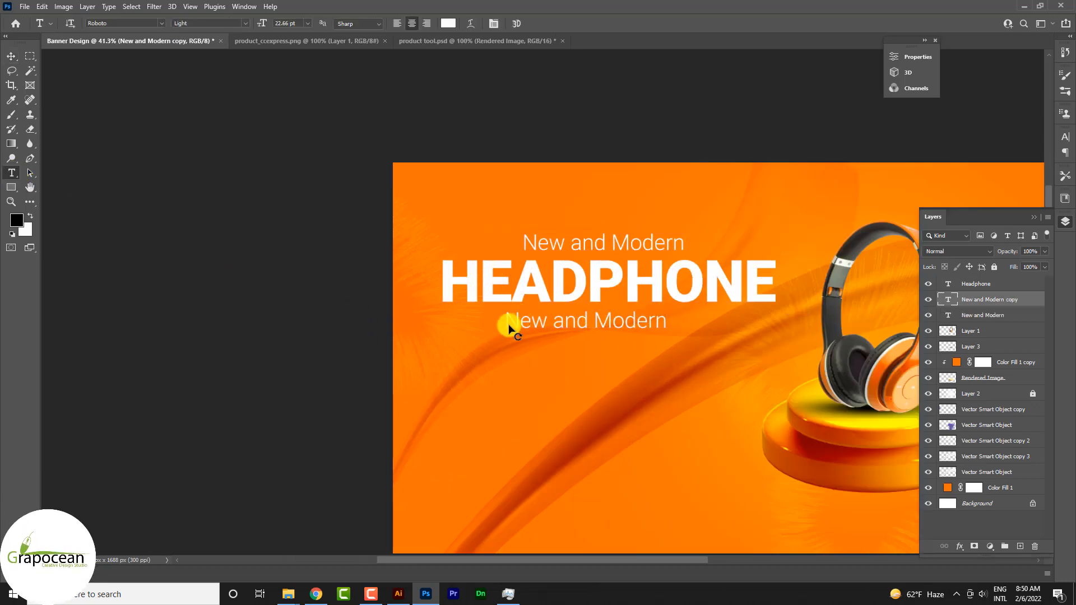
{"action": "left_click_drag", "start_coordinate": [509, 329], "coordinate": [808, 339]}
{"action": "key", "text": "BackSpace"}
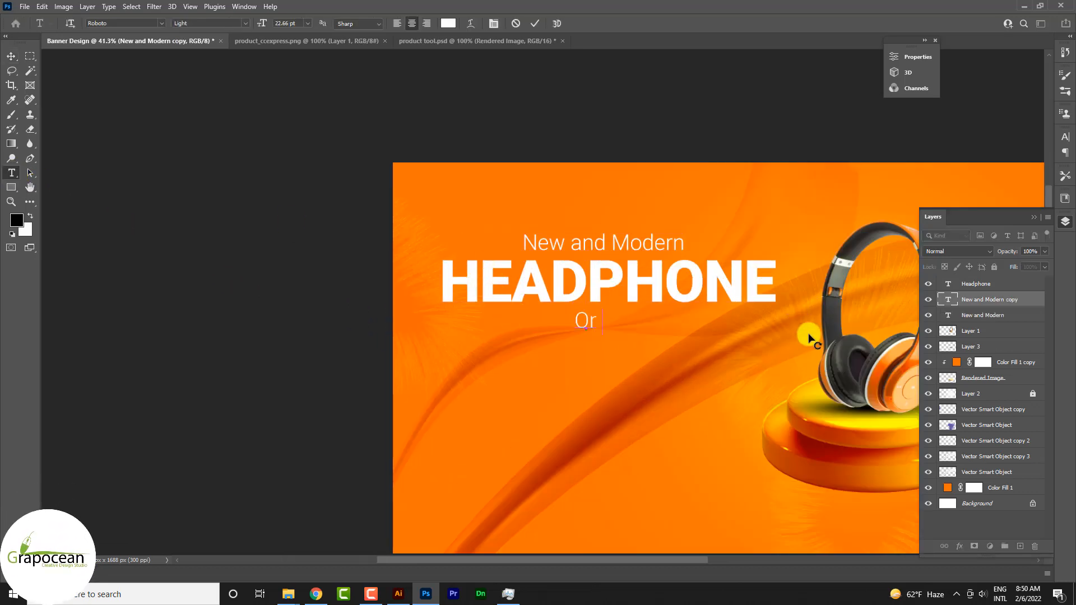
{"action": "type", "text": "Order yoor your"}
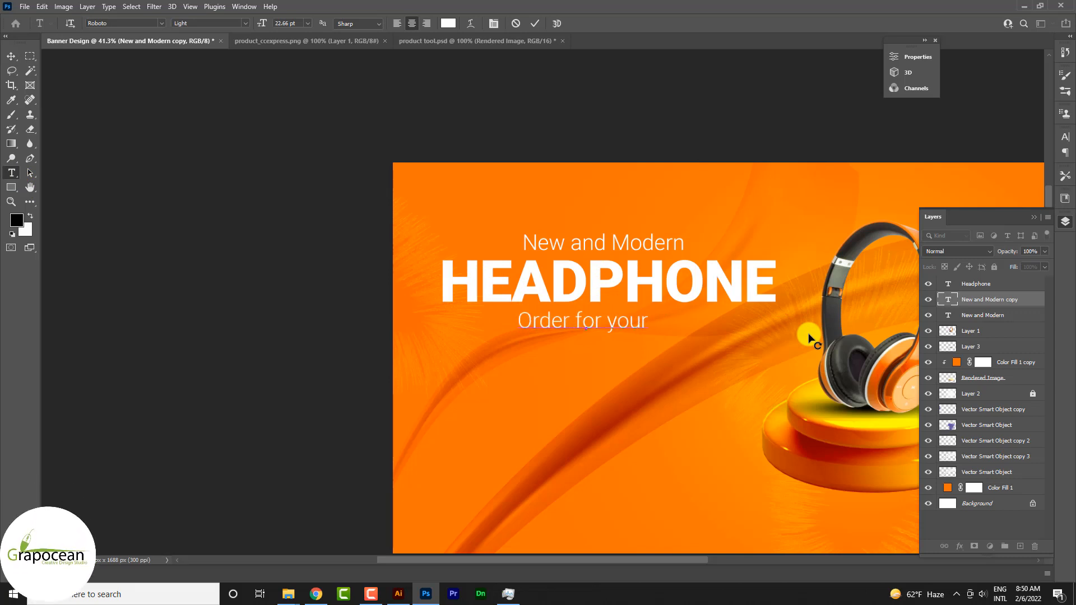
{"action": "type", "text": " graphic desi"}
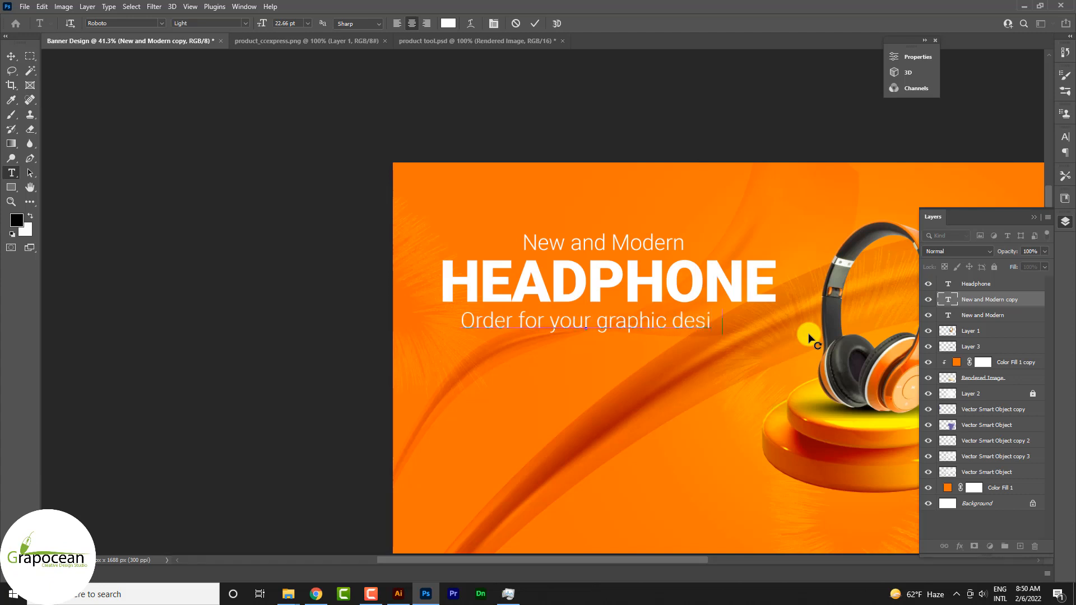
{"action": "type", "text": "gn"}
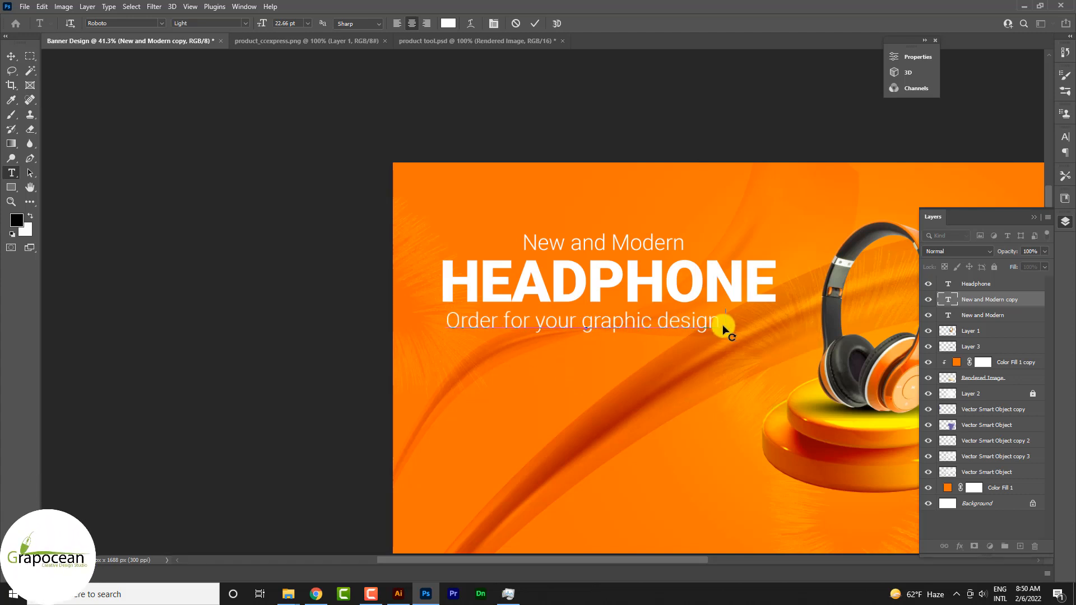
{"action": "type", "text": " on o"}
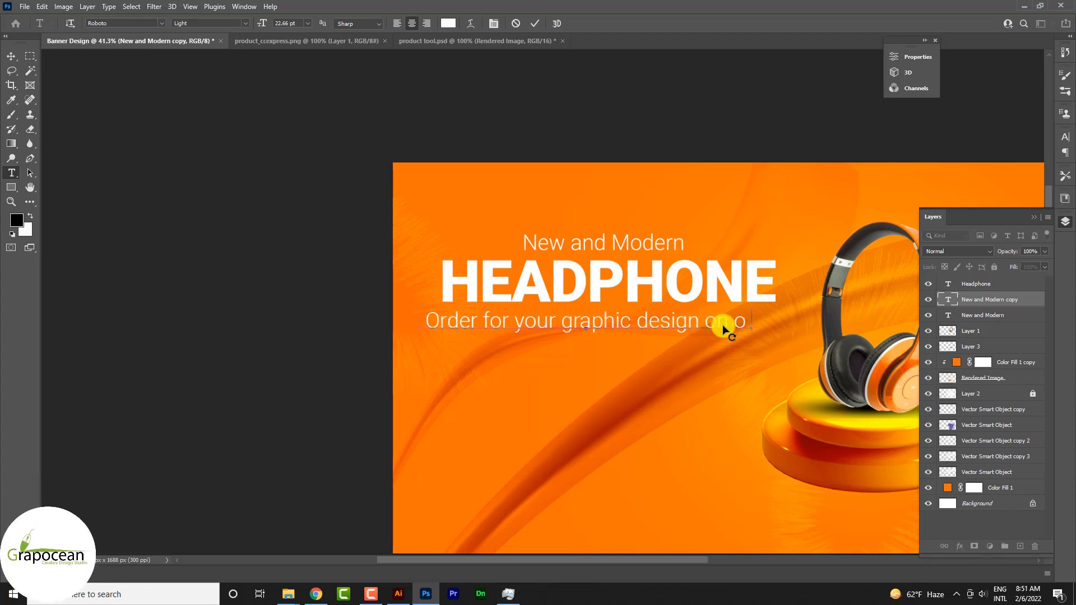
{"action": "type", "text": "ur website"}
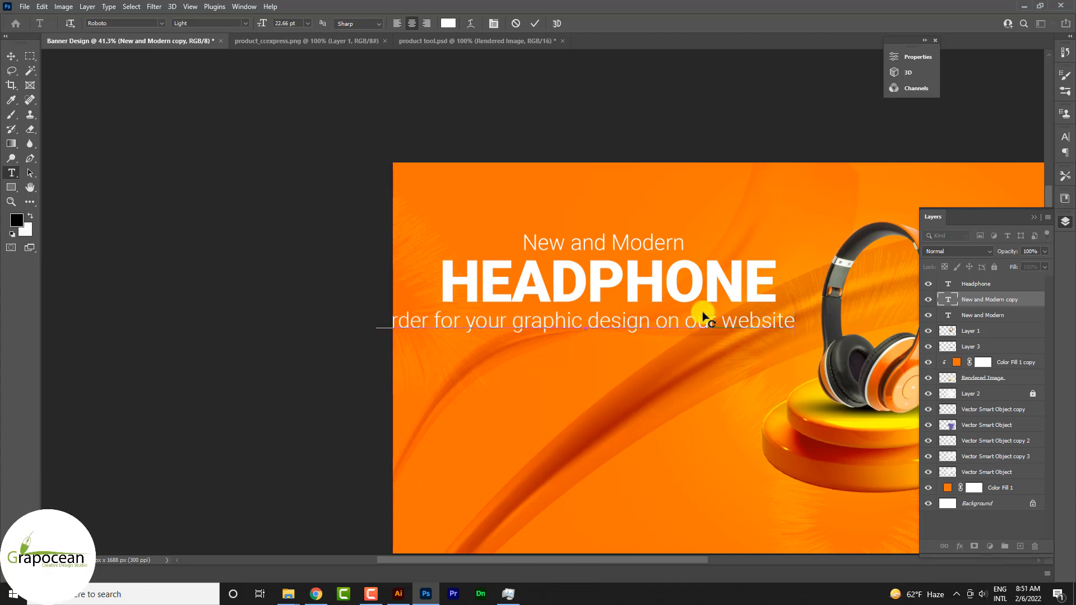
Set the whole "Order for your graphic design on our website" line to 14 pt.
{"action": "left_click_drag", "start_coordinate": [807, 340], "coordinate": [159, 291]}
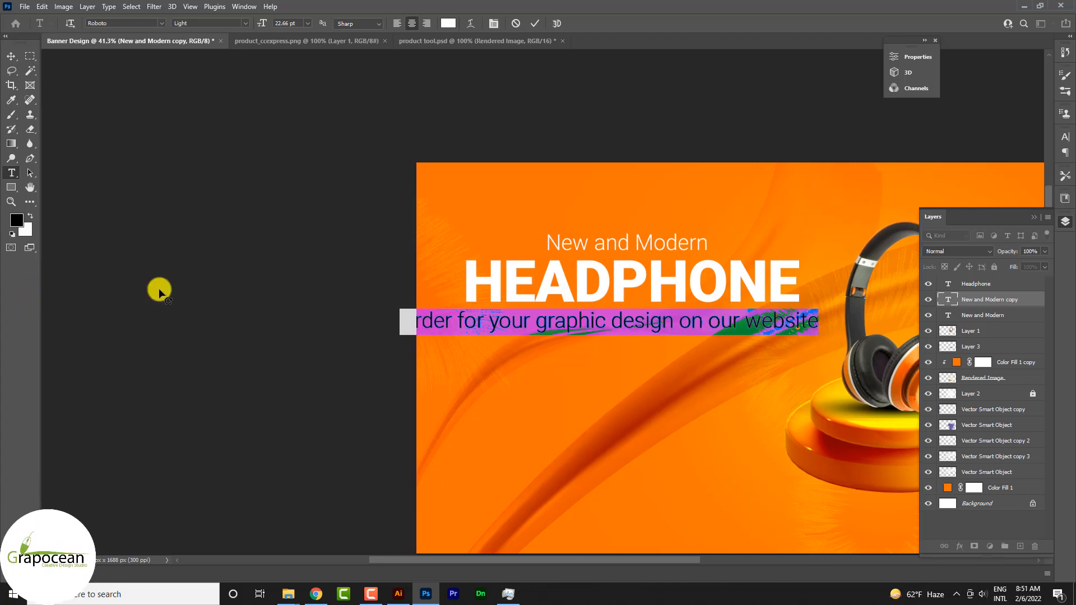
{"action": "left_click", "coordinate": [288, 25]}
{"action": "type", "text": "14"}
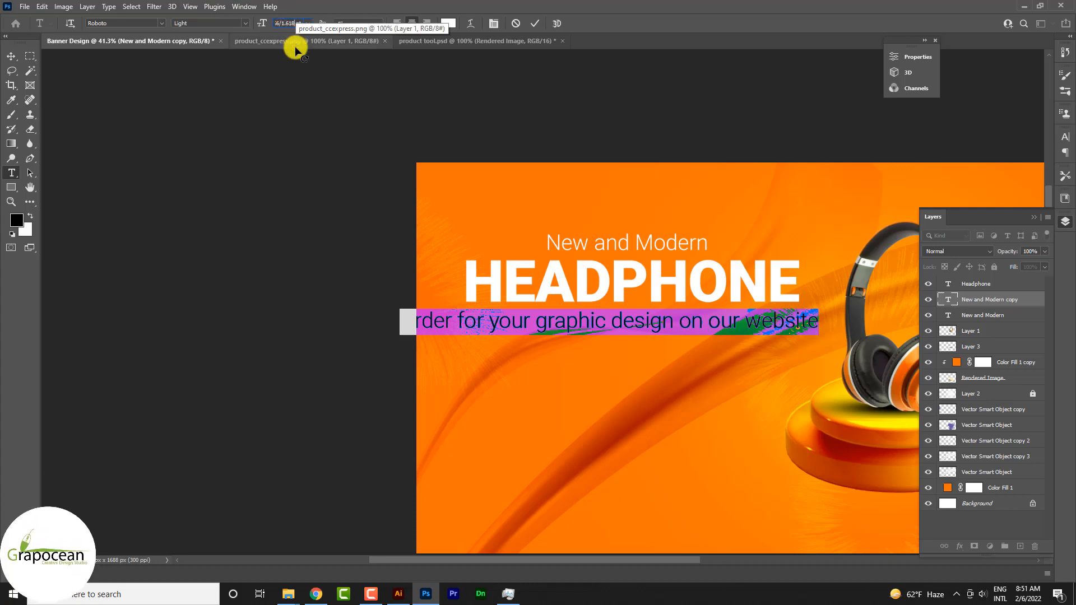
{"action": "key", "text": "Return"}
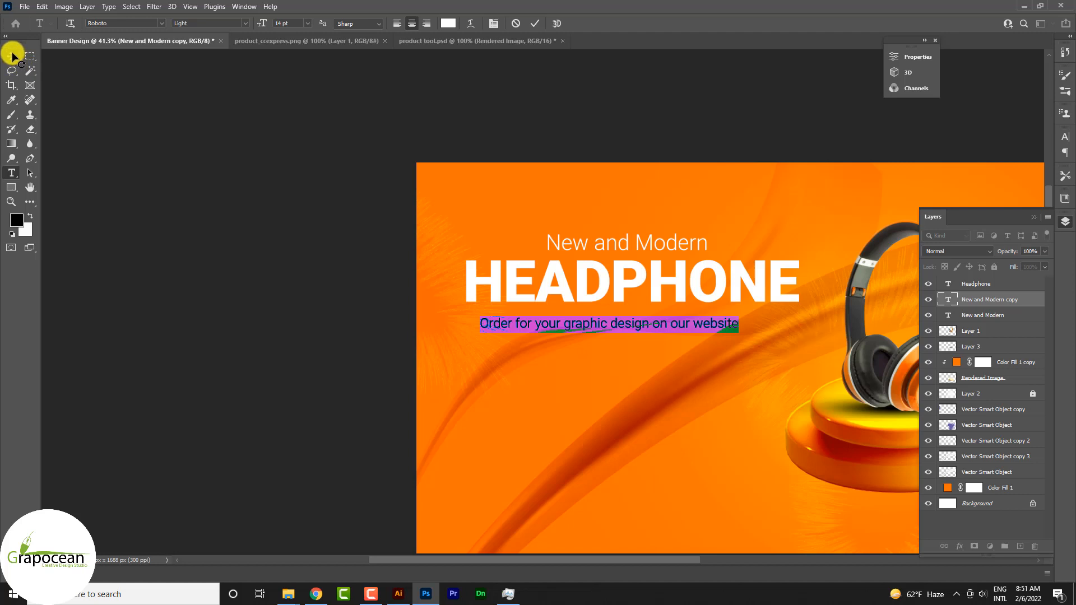
Convert the order line to all caps and centre it directly beneath "HEADPHONE".
{"action": "left_click", "coordinate": [1066, 138]}
{"action": "left_click", "coordinate": [973, 214]}
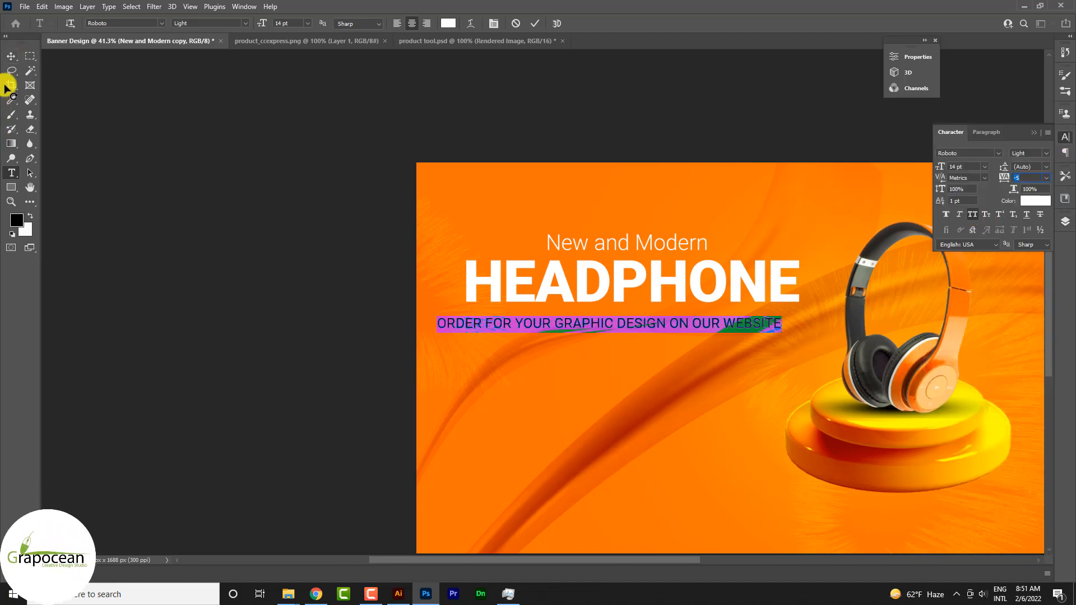
{"action": "left_click", "coordinate": [11, 56]}
{"action": "left_click_drag", "start_coordinate": [688, 330], "coordinate": [709, 314]}
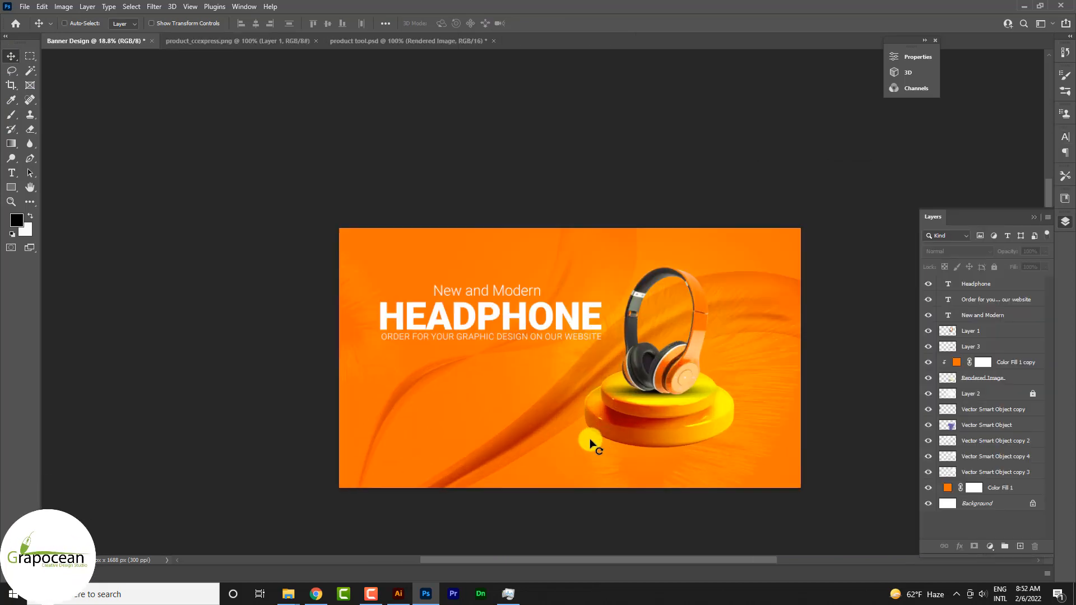
Add a Bevel & Emboss layer style to the "HEADPHONE" text.
{"action": "scroll", "coordinate": [591, 440], "scroll_direction": "up", "scroll_amount": 1}
{"action": "left_click", "coordinate": [592, 309]}
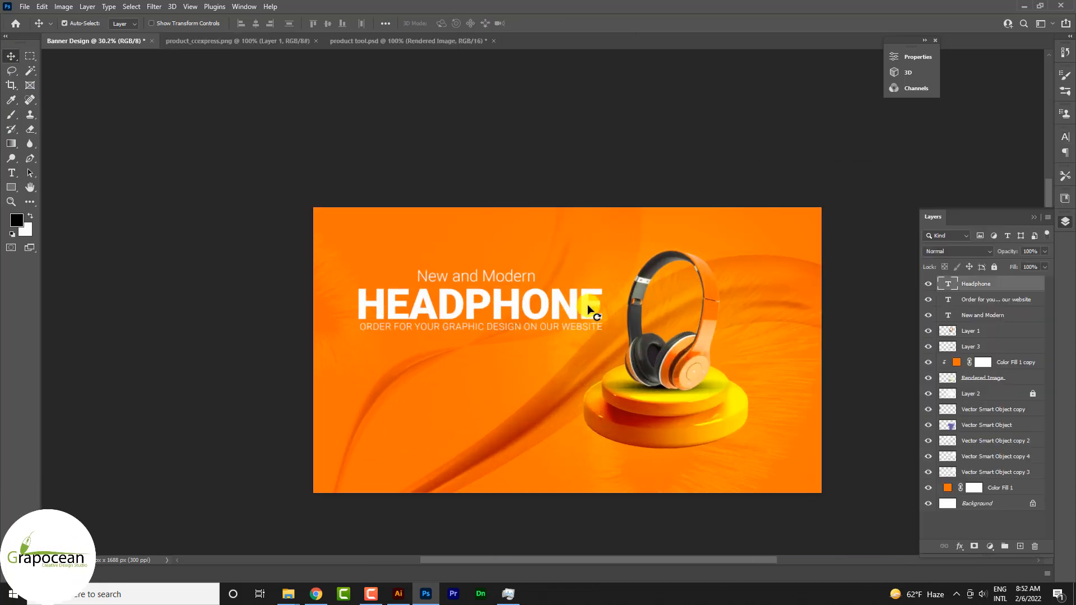
{"action": "right_click", "coordinate": [989, 283]}
{"action": "left_click", "coordinate": [897, 71]}
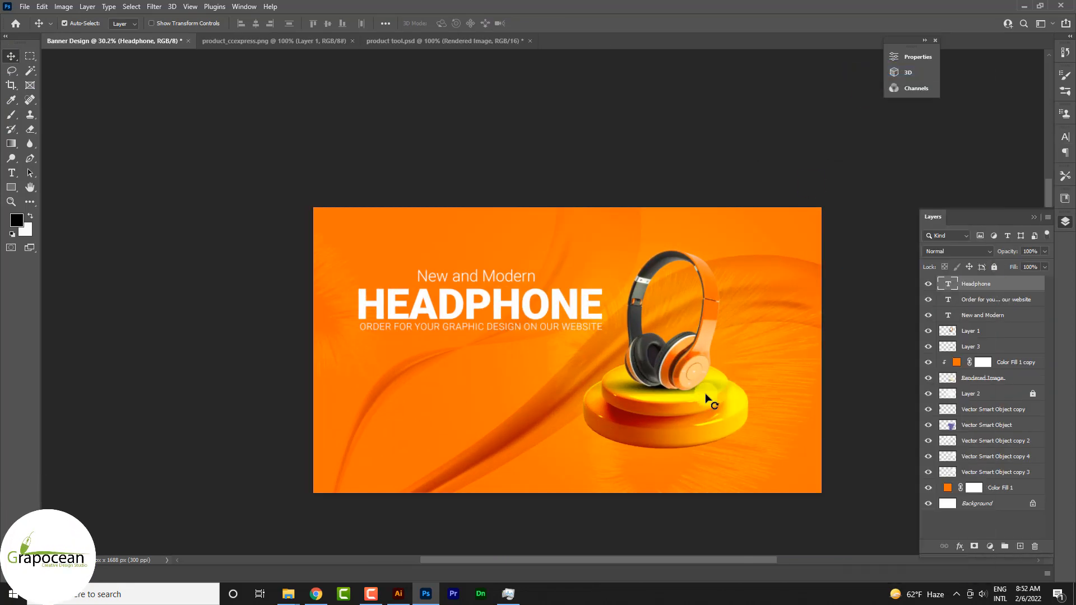
{"action": "left_click", "coordinate": [683, 310]}
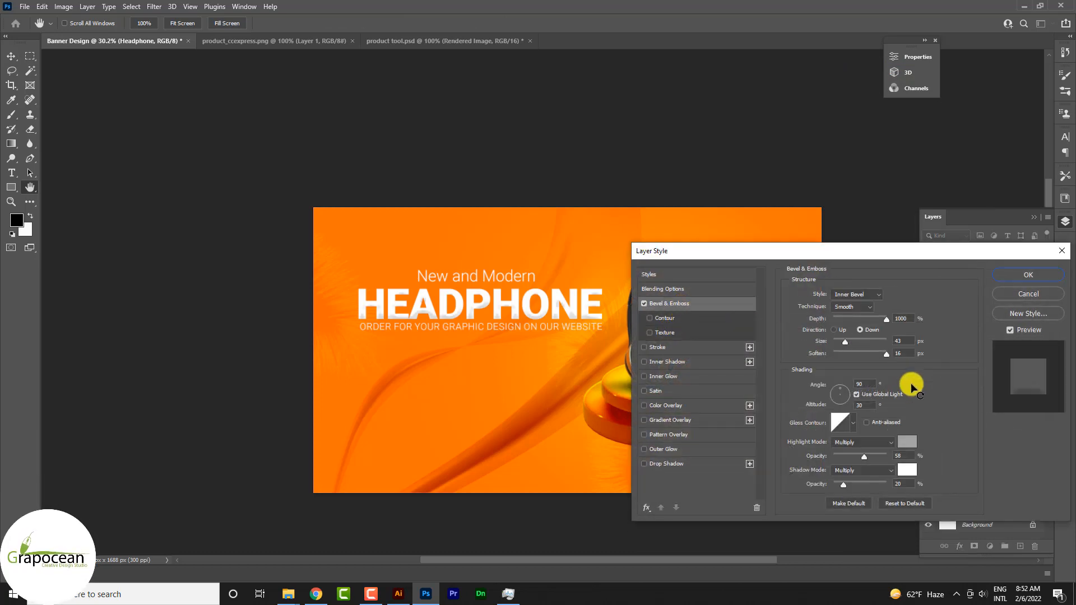
Change the bevel's gloss contour to the double-ring preset and apply the layer style without a stroke.
{"action": "left_click", "coordinate": [853, 423]}
{"action": "left_click", "coordinate": [820, 467]}
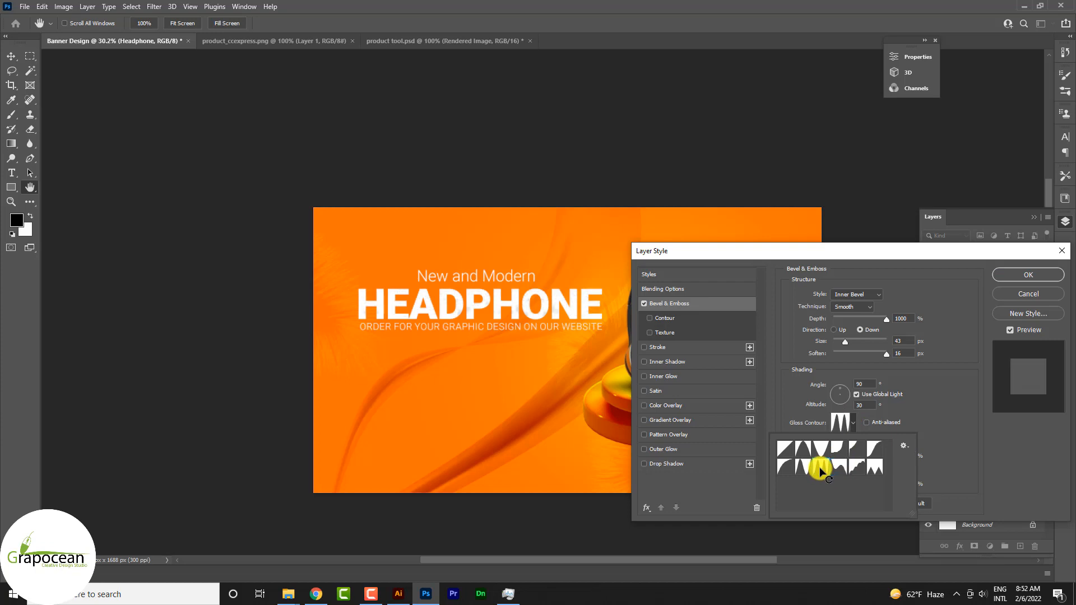
{"action": "left_click", "coordinate": [766, 266]}
{"action": "left_click_drag", "start_coordinate": [760, 254], "coordinate": [863, 178]}
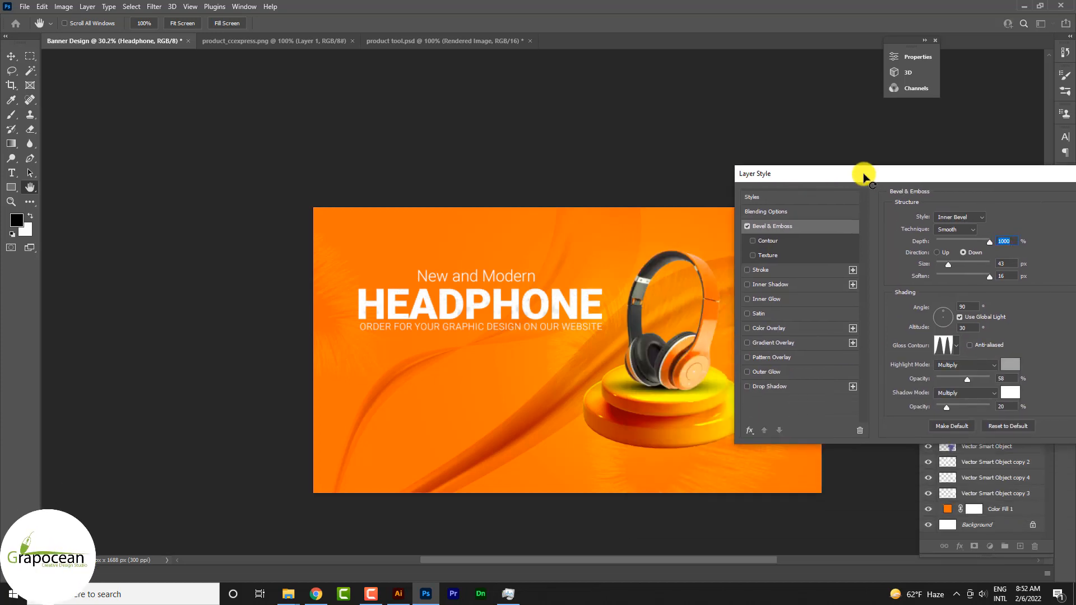
{"action": "left_click", "coordinate": [760, 273]}
{"action": "left_click", "coordinate": [747, 270]}
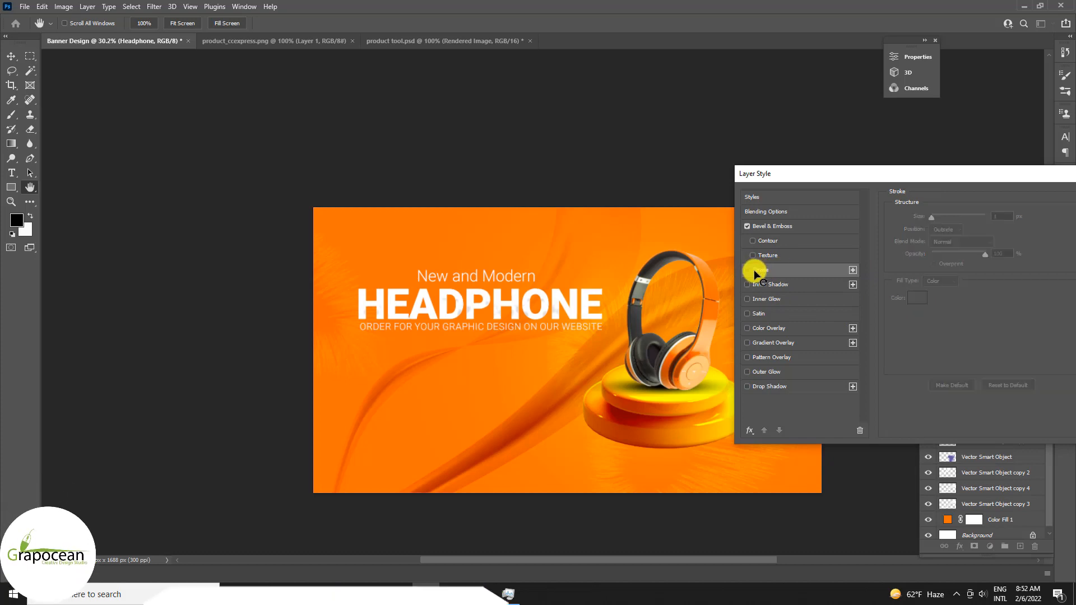
{"action": "left_click_drag", "start_coordinate": [807, 174], "coordinate": [799, 352]}
{"action": "mouse_move", "coordinate": [695, 384]}
{"action": "left_mouse_down"}
{"action": "mouse_move", "coordinate": [464, 435]}
{"action": "mouse_move", "coordinate": [493, 405]}
{"action": "left_mouse_up"}
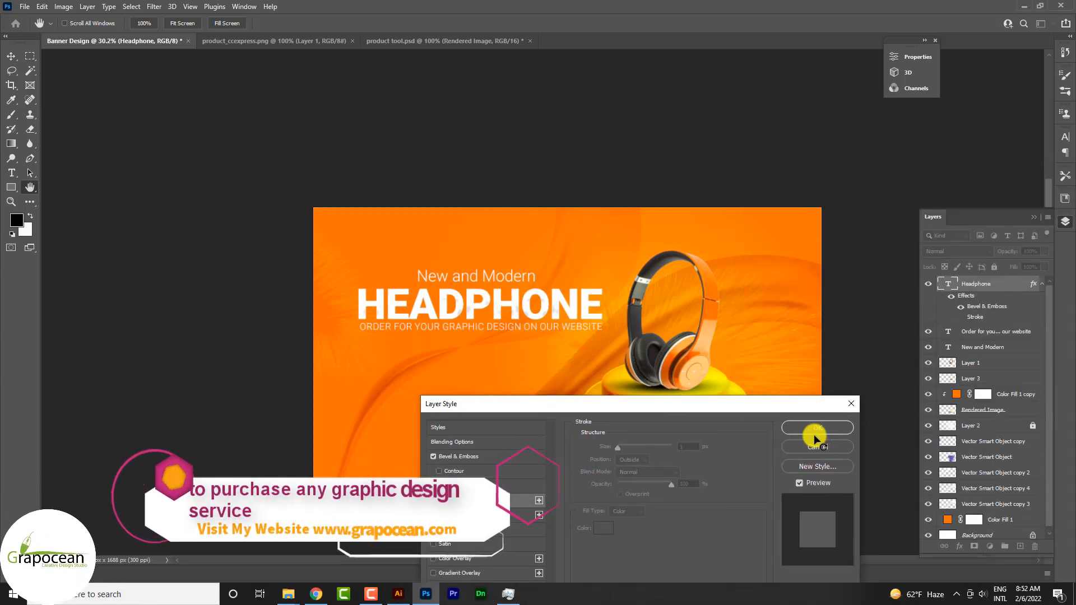
{"action": "left_click", "coordinate": [815, 432]}
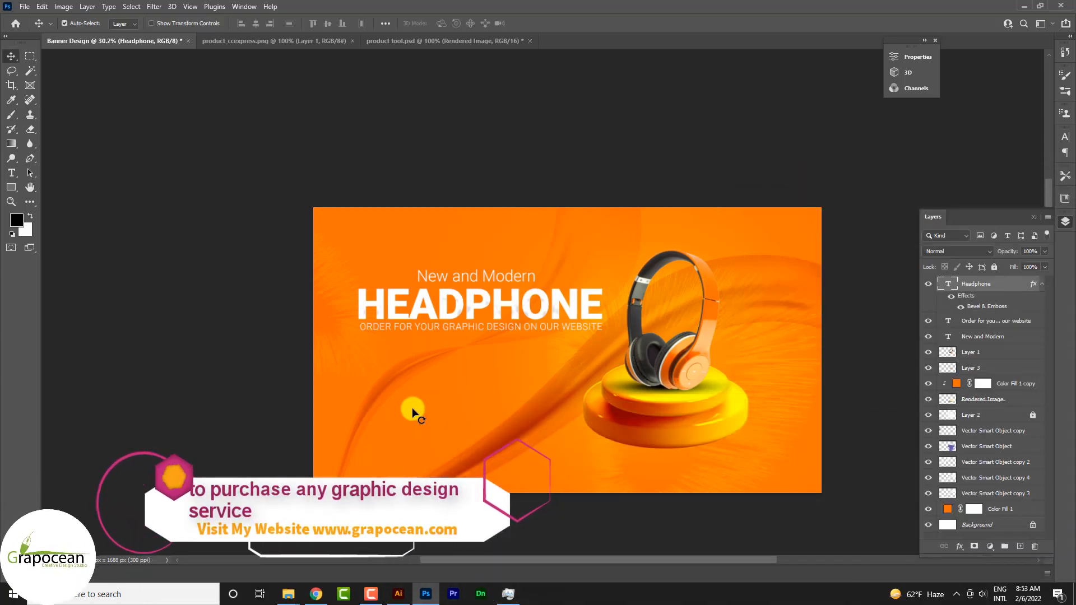
Set up the Line tool with no fill and a white 4.68 px stroke.
{"action": "left_click", "coordinate": [11, 187]}
{"action": "left_click", "coordinate": [12, 190]}
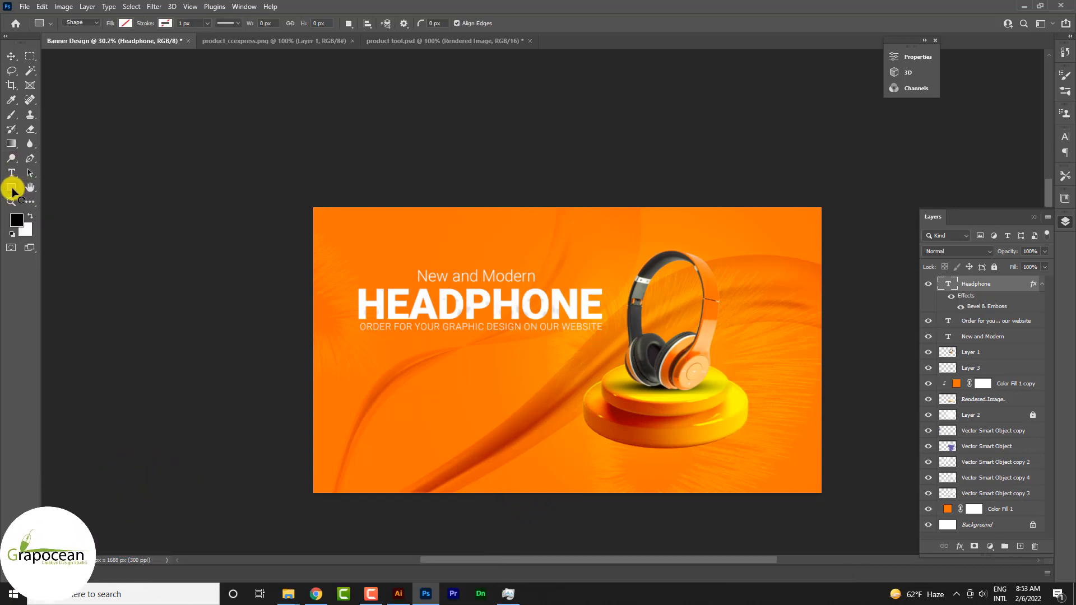
{"action": "left_click", "coordinate": [13, 190]}
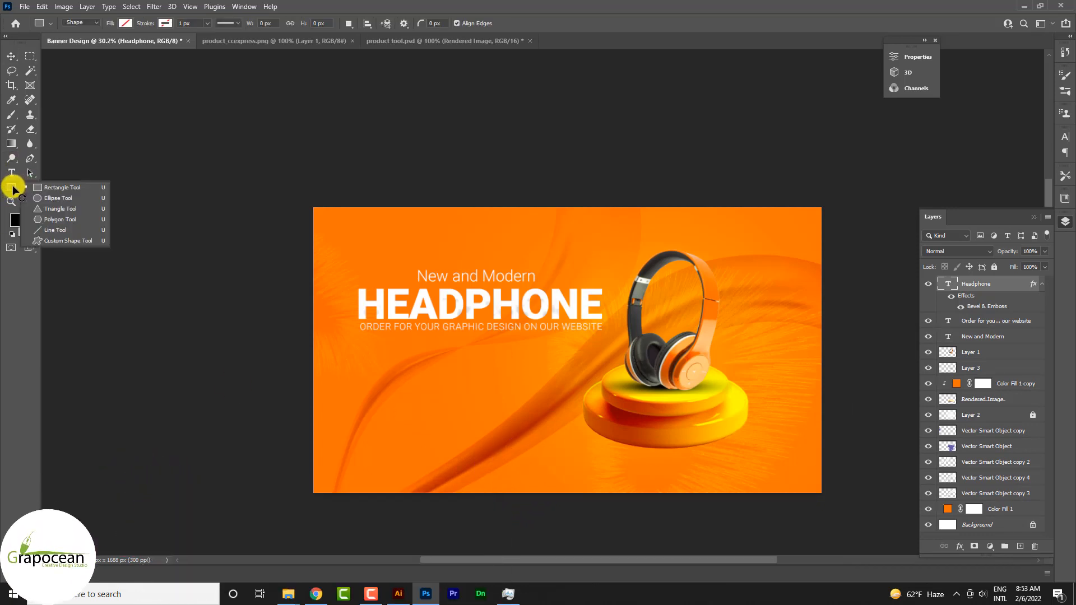
{"action": "left_click", "coordinate": [54, 230]}
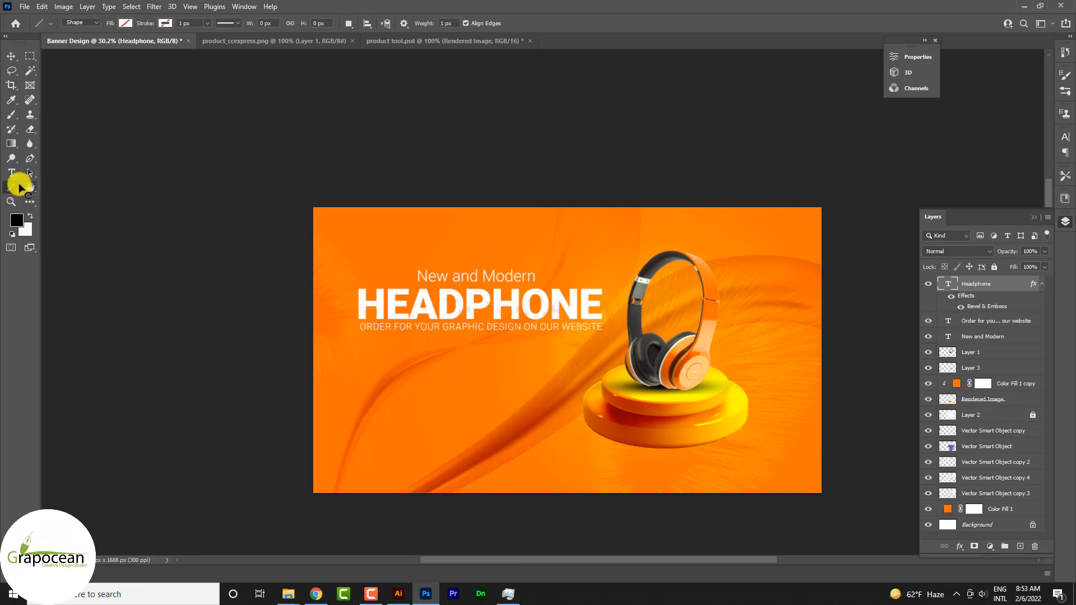
{"action": "left_click", "coordinate": [164, 23]}
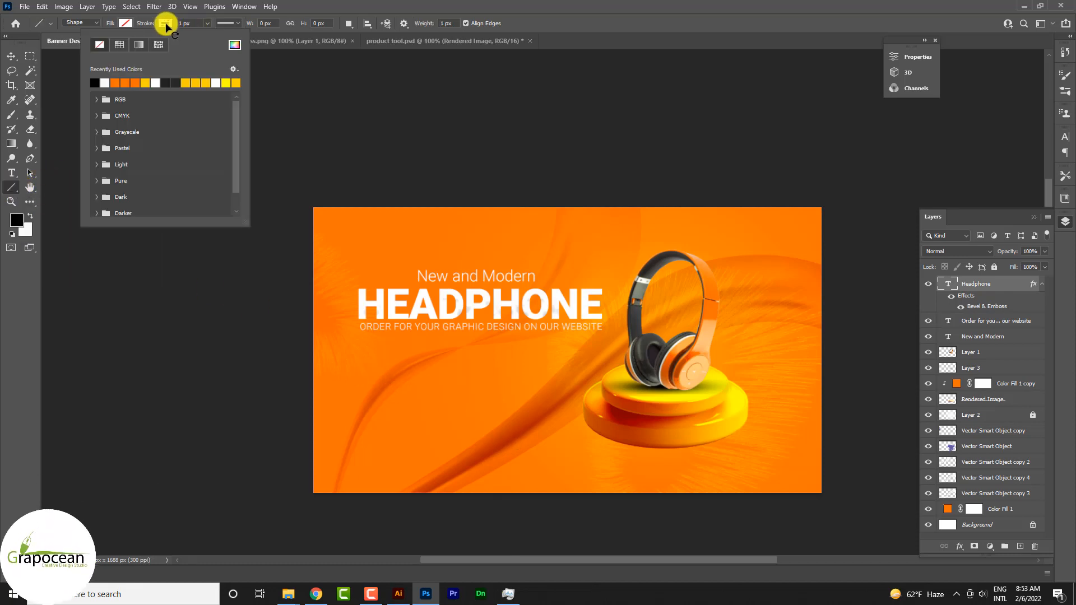
{"action": "left_click", "coordinate": [207, 22]}
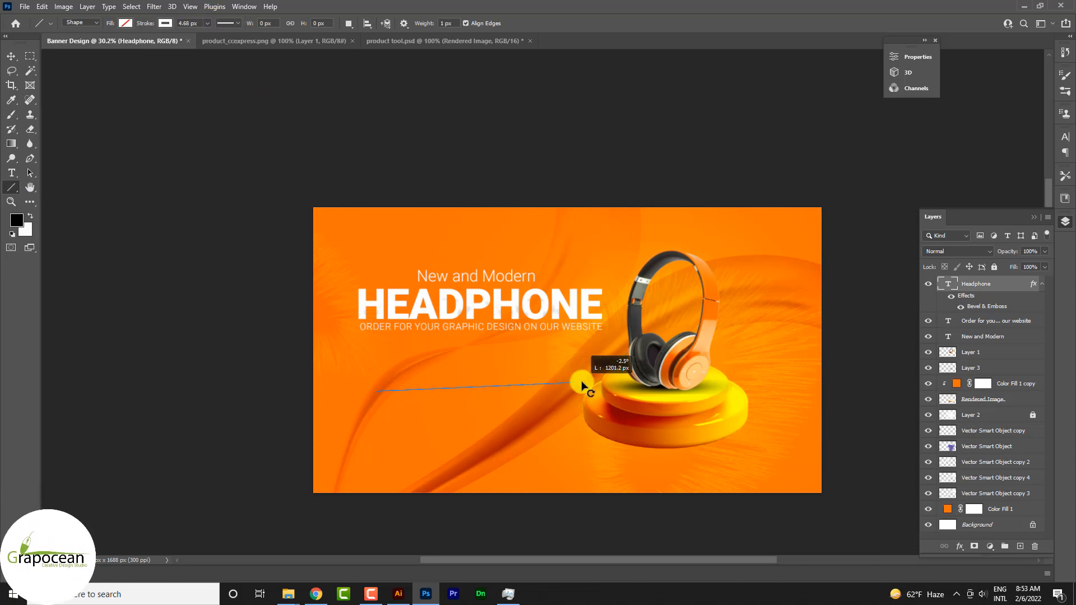
{"action": "left_click_drag", "start_coordinate": [582, 383], "coordinate": [581, 382]}
{"action": "key", "text": "ctrl+z"}
{"action": "left_click_drag", "start_coordinate": [424, 403], "coordinate": [630, 422]}
{"action": "key", "text": "ctrl+z"}
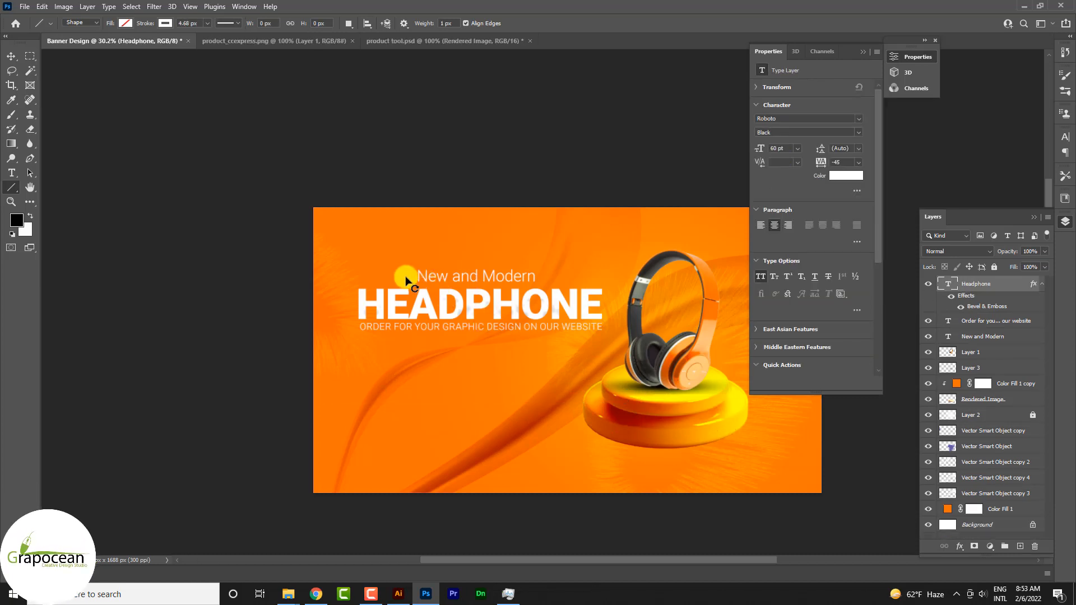
Draw a short horizontal line beside "New and Modern", just above the start of "HEADPHONE".
{"action": "left_click_drag", "start_coordinate": [405, 277], "coordinate": [411, 277]}
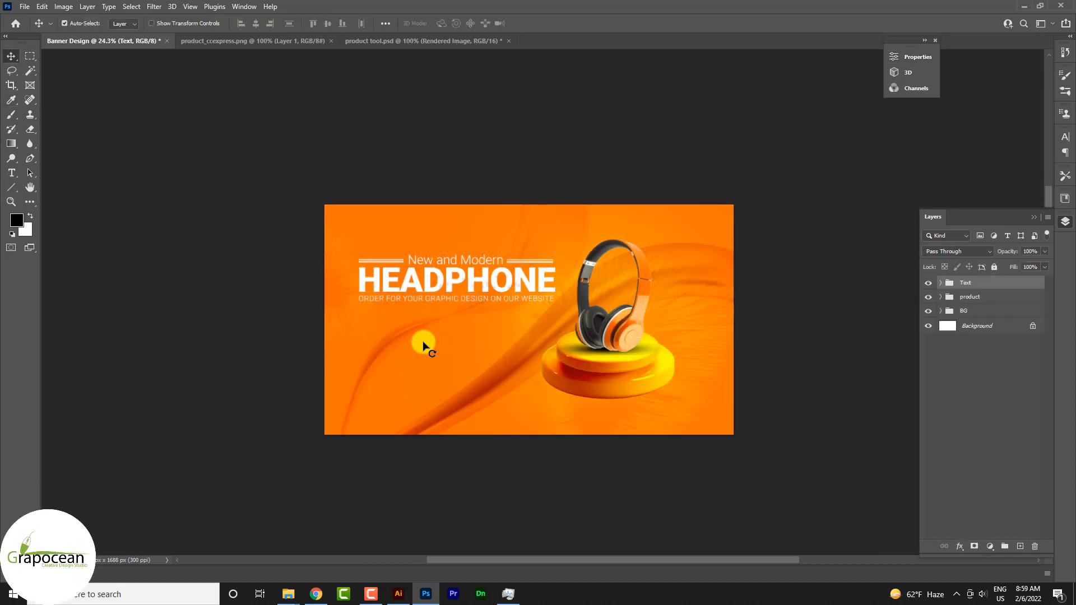
Draw an unfilled rectangle about 398 × 151 px below the headline, with 33 px rounded corners and a 1.96 px white stroke.
{"action": "scroll", "coordinate": [419, 335], "scroll_direction": "up", "scroll_amount": 7}
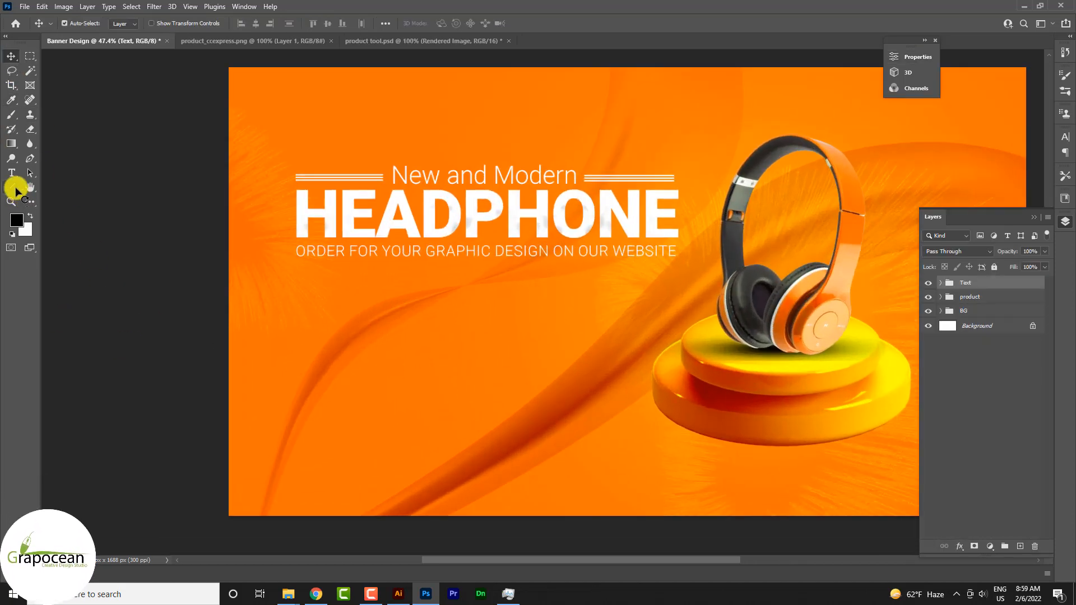
{"action": "left_click", "coordinate": [15, 189]}
{"action": "left_click", "coordinate": [63, 188]}
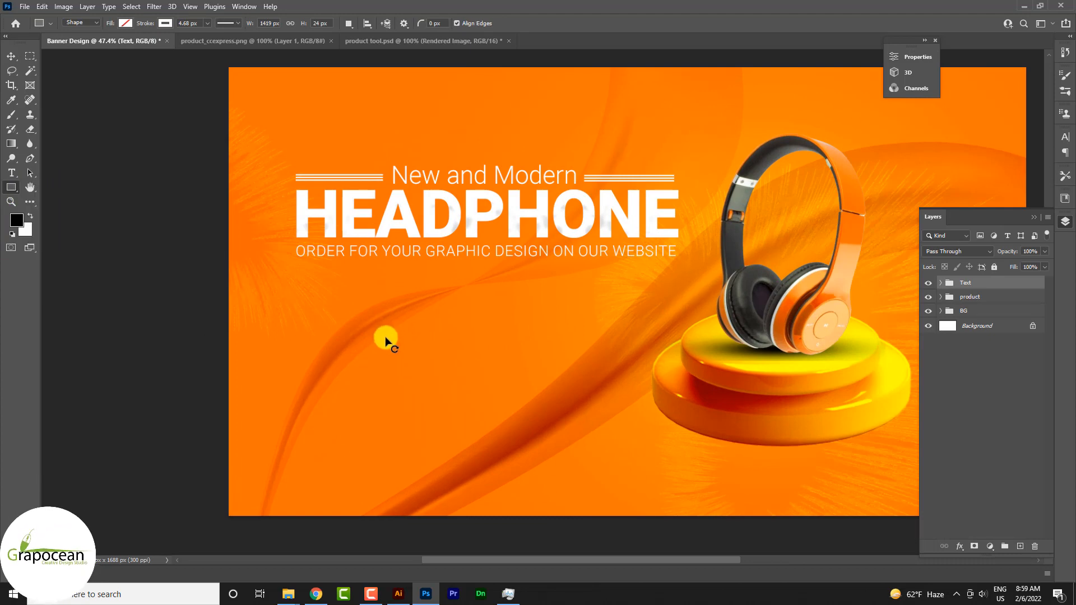
{"action": "left_click_drag", "start_coordinate": [385, 337], "coordinate": [491, 381]}
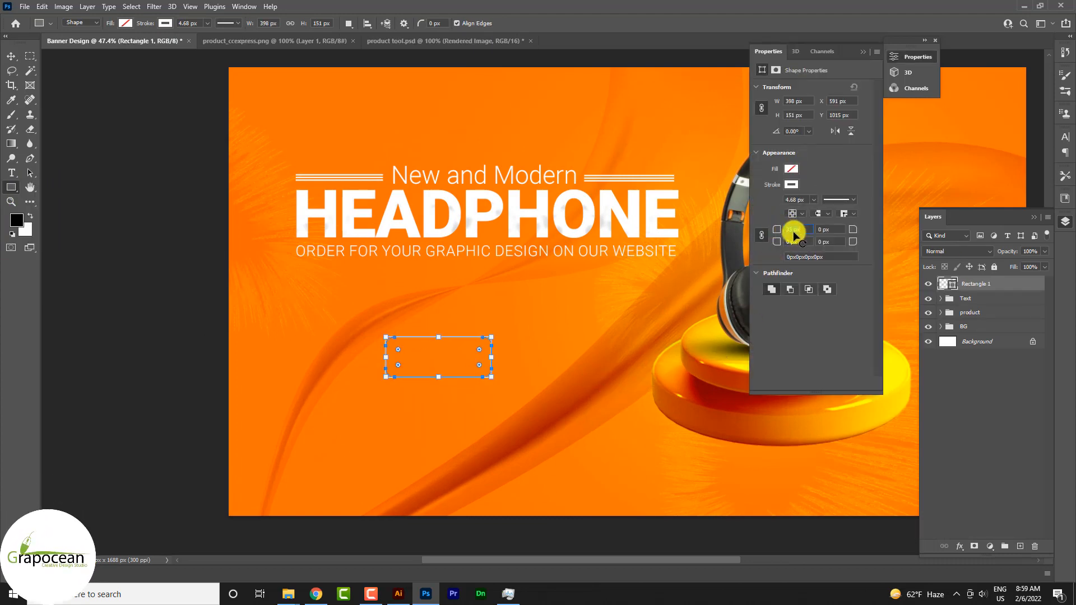
{"action": "left_click", "coordinate": [207, 24]}
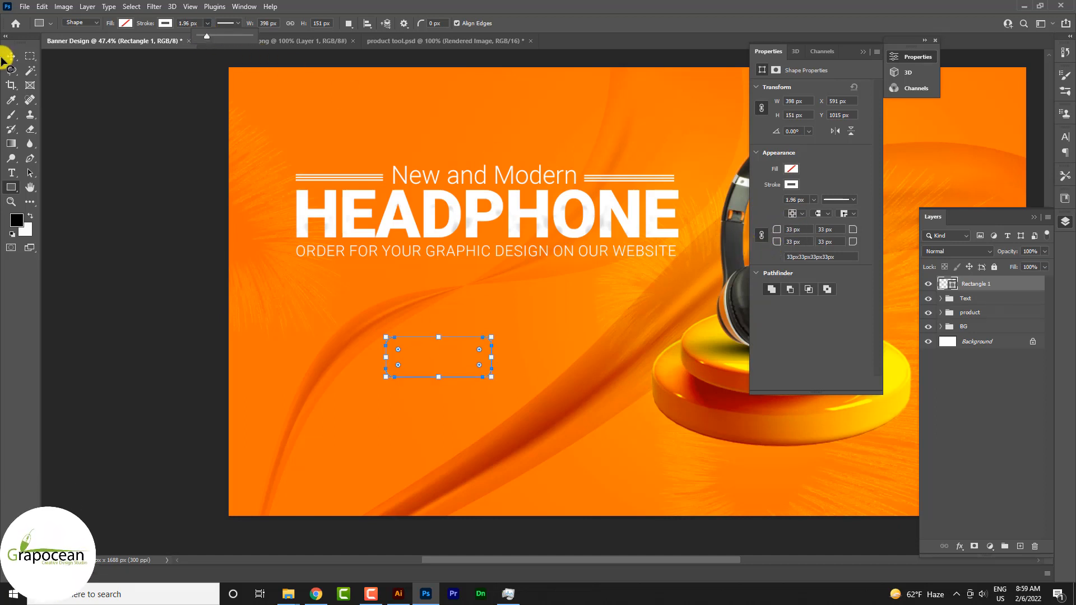
{"action": "key", "text": "v"}
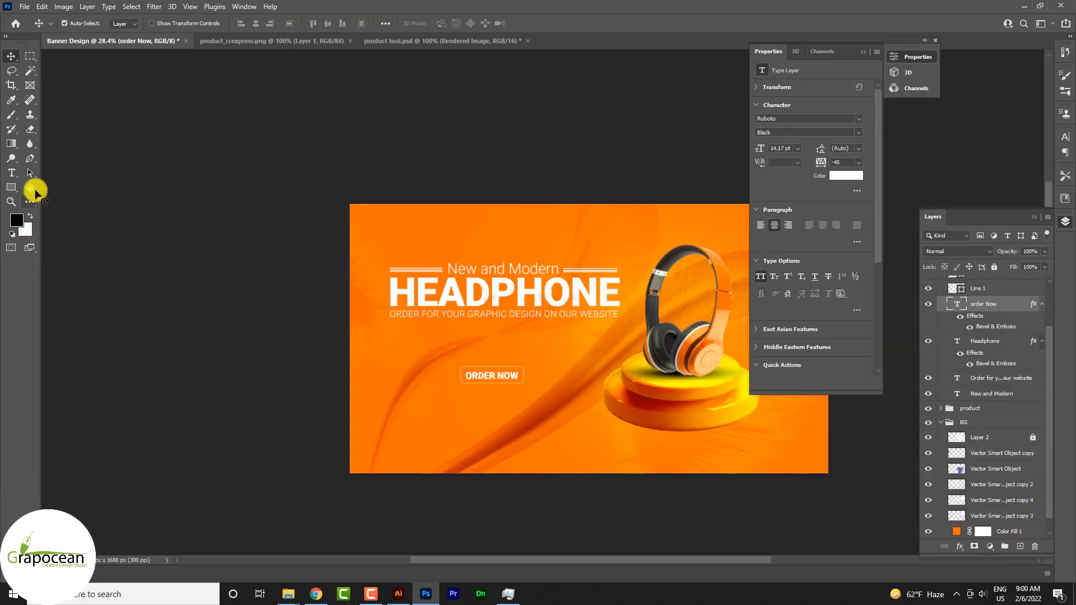
Move the "order Now" text layer out of the Text group to the top of the layer stack, above Rectangle 1.
{"action": "left_click", "coordinate": [8, 188]}
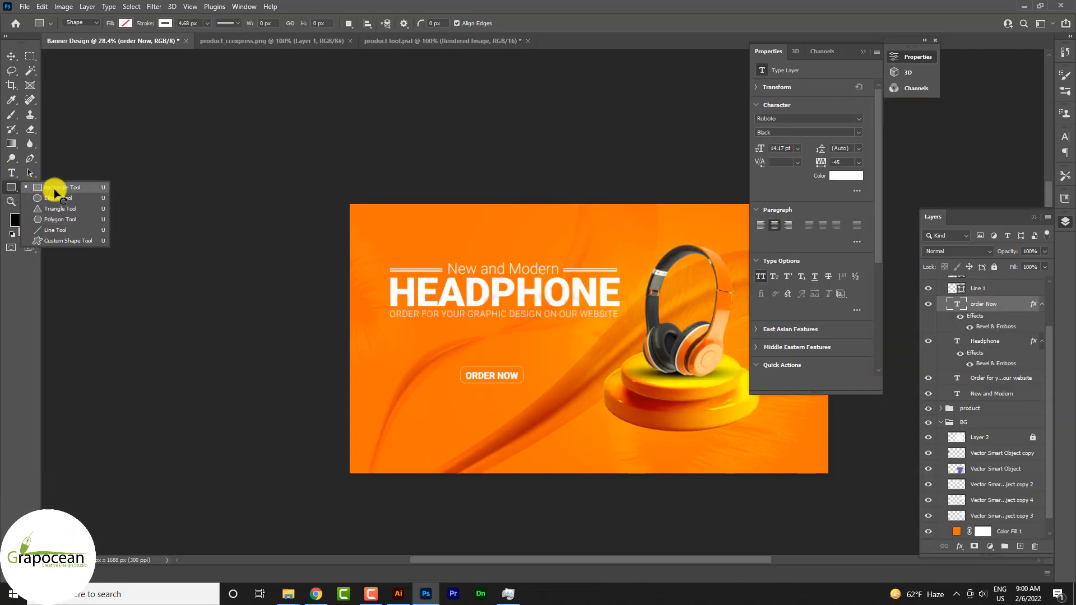
{"action": "left_click", "coordinate": [48, 230]}
{"action": "scroll", "coordinate": [983, 362], "scroll_direction": "up", "scroll_amount": 3}
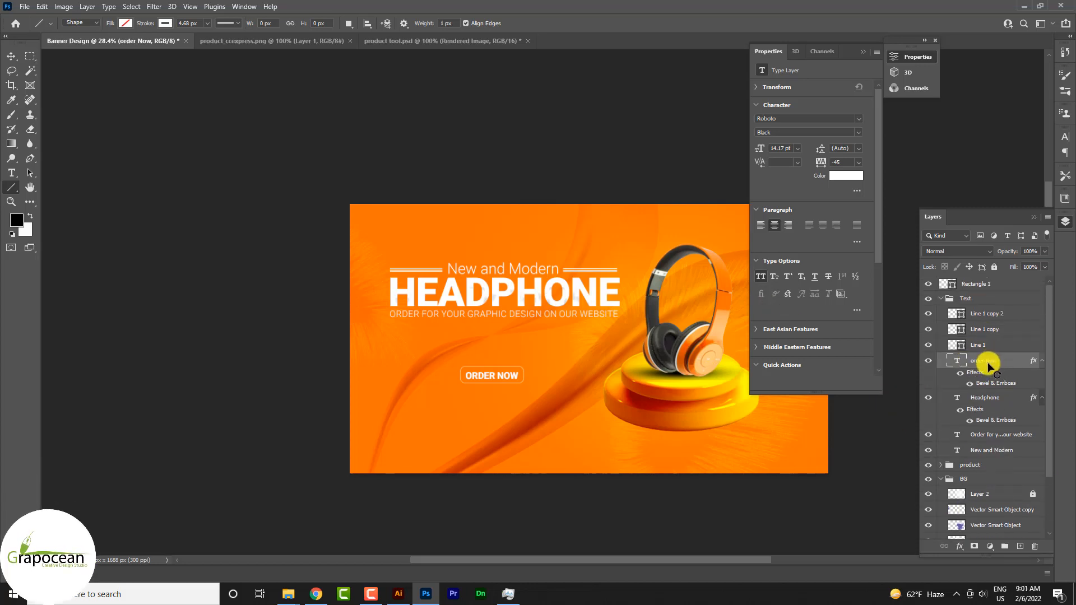
{"action": "left_click", "coordinate": [928, 360]}
{"action": "left_click", "coordinate": [927, 284]}
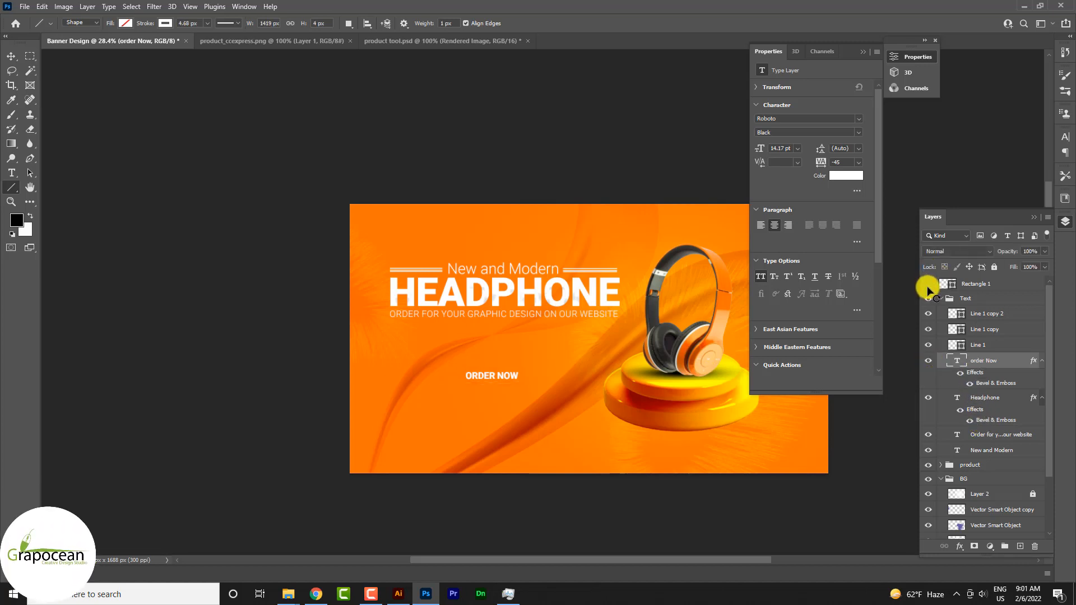
{"action": "left_click_drag", "start_coordinate": [1012, 369], "coordinate": [984, 281]}
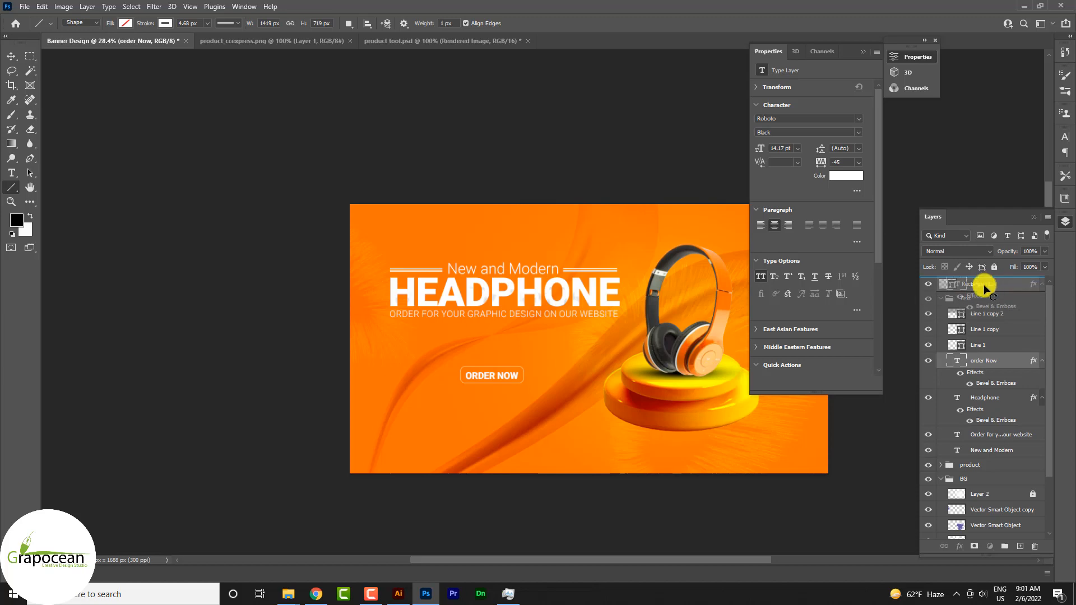
Draw a white horizontal line about 850 px long below the "ORDER NOW" button on a new layer.
{"action": "scroll", "coordinate": [476, 384], "scroll_direction": "up", "scroll_amount": 5}
{"action": "scroll", "coordinate": [500, 392], "scroll_direction": "down", "scroll_amount": 3}
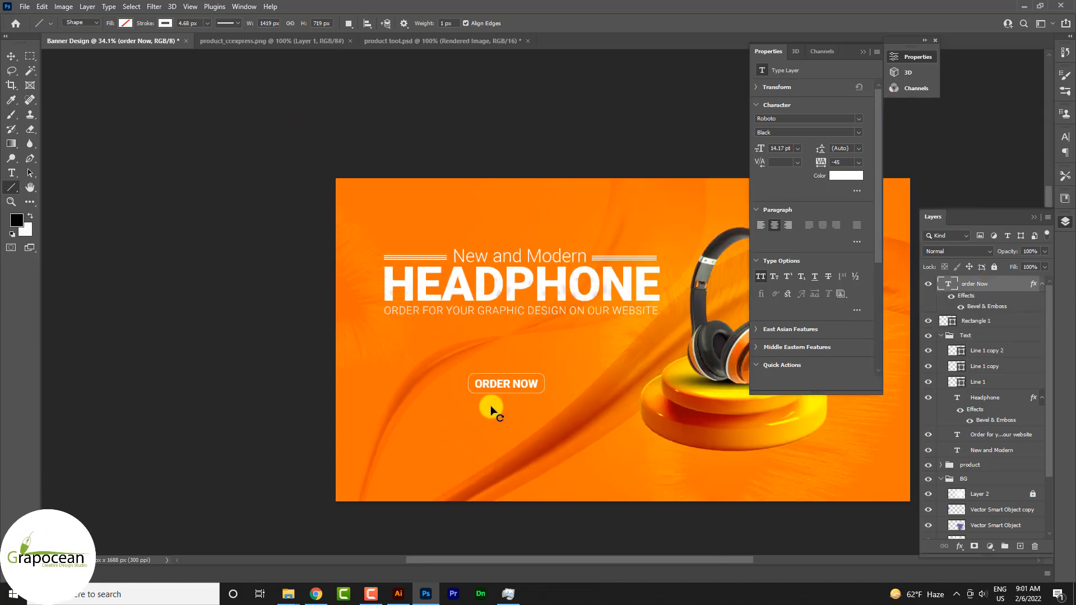
{"action": "scroll", "coordinate": [491, 411], "scroll_direction": "down", "scroll_amount": 1}
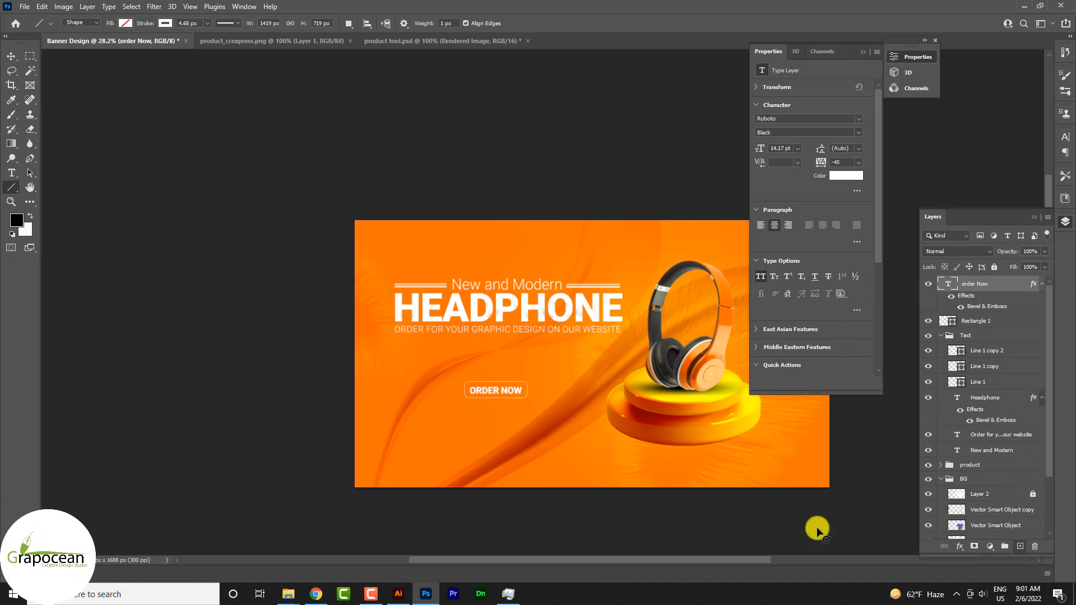
{"action": "key", "text": "ctrl+shift+alt+n"}
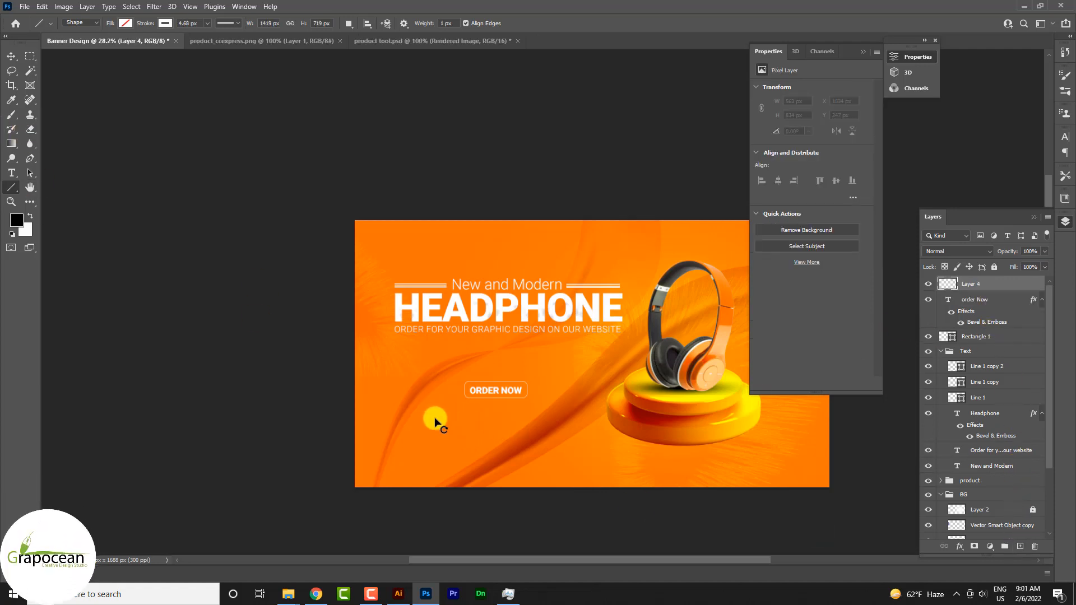
{"action": "left_click_drag", "start_coordinate": [428, 416], "coordinate": [563, 416]}
{"action": "scroll", "coordinate": [504, 440], "scroll_direction": "up", "scroll_amount": 5}
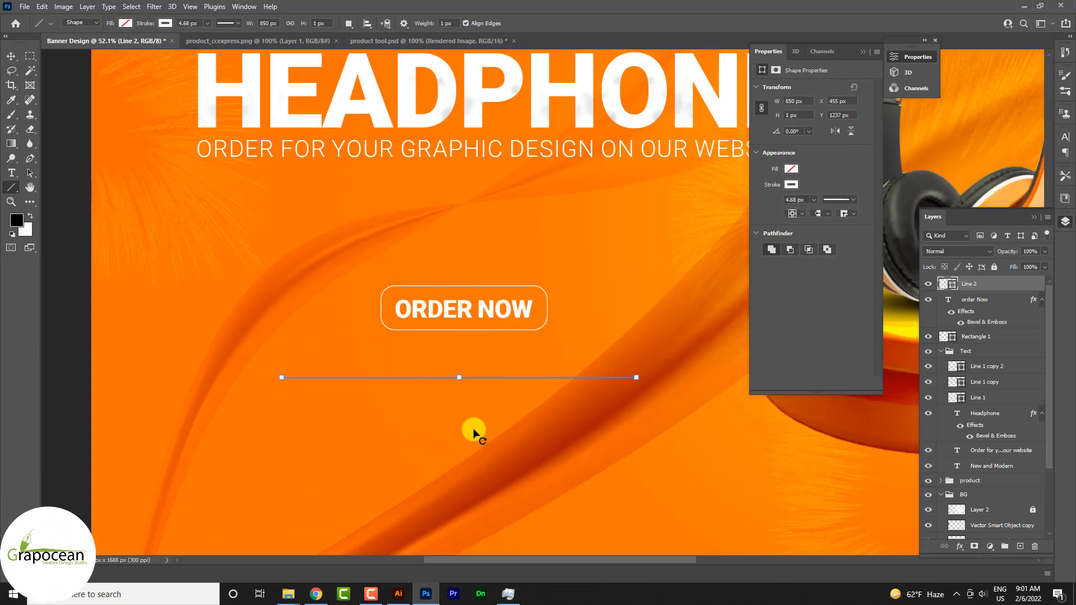
Place the new line beside the "ORDER NOW" button and duplicate it into an evenly spaced vertical stack of thirteen lines.
{"action": "left_click", "coordinate": [18, 56]}
{"action": "scroll", "coordinate": [392, 381], "scroll_direction": "up", "scroll_amount": 4}
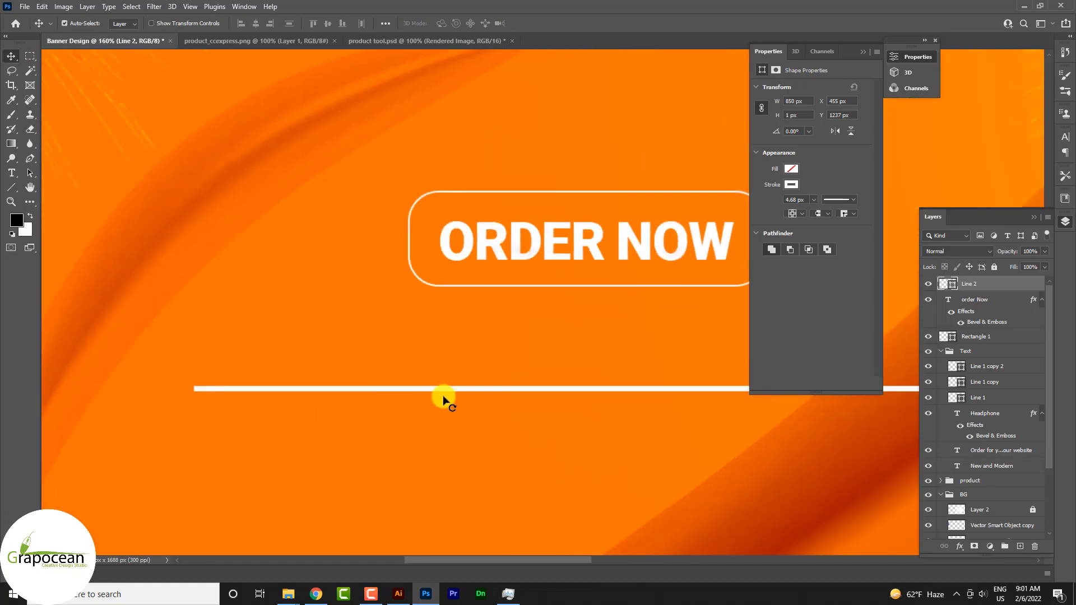
{"action": "left_click_drag", "start_coordinate": [444, 391], "coordinate": [549, 473]}
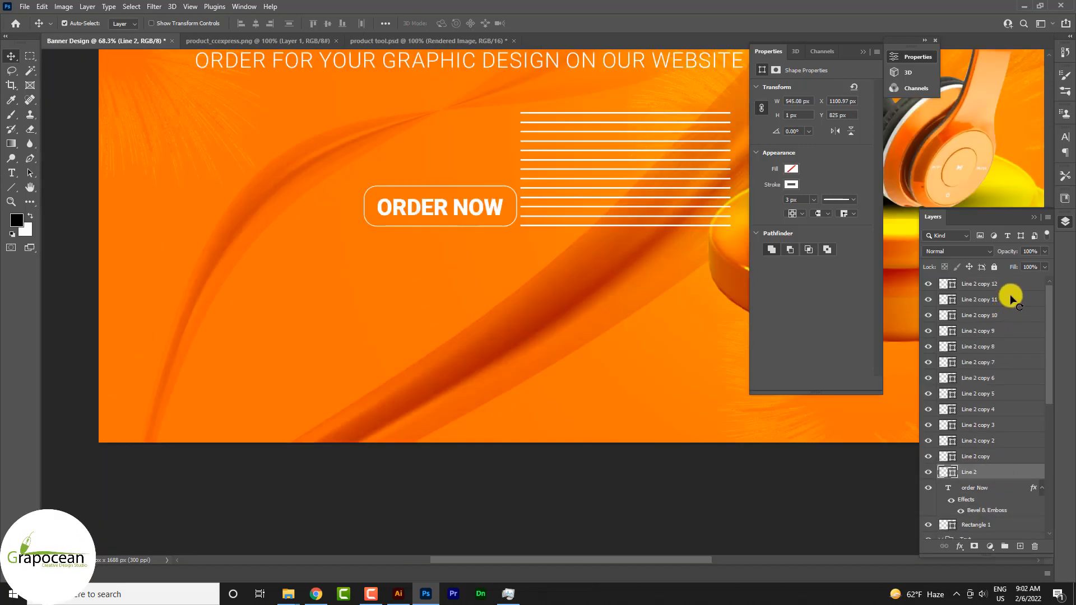
Duplicate the stack of thirteen white lines and place the copies directly below it at the same spacing.
{"action": "left_click", "coordinate": [1015, 291], "text": "shift"}
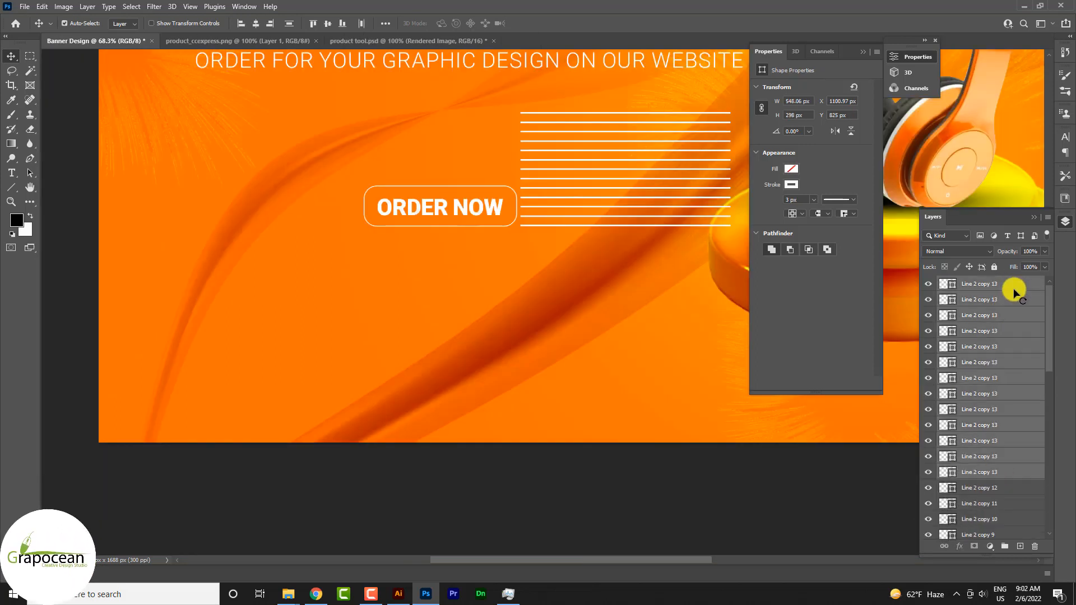
{"action": "key", "text": "ctrl+t"}
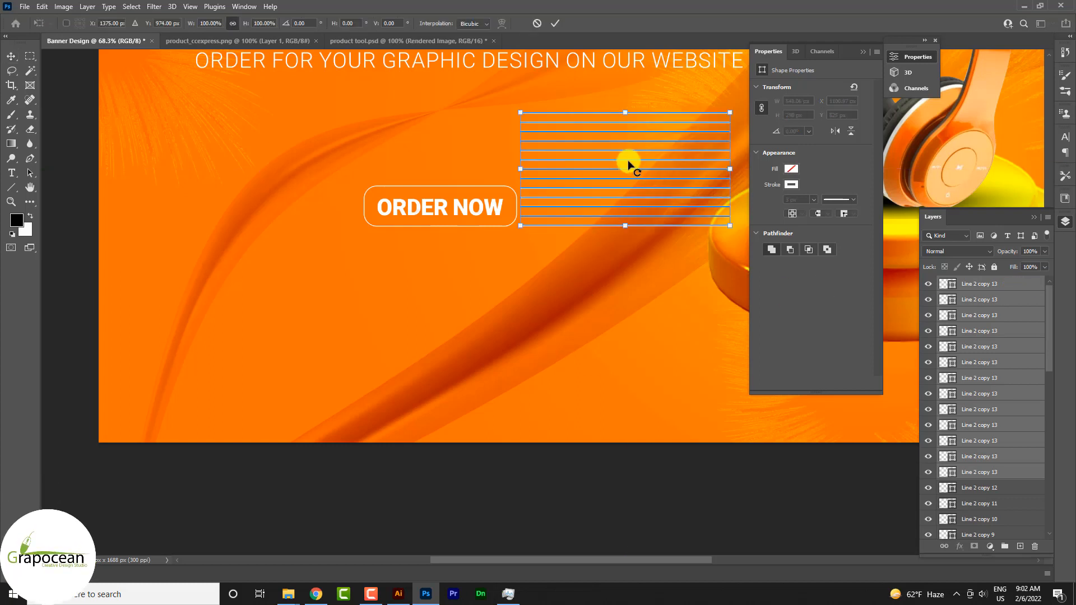
{"action": "left_click_drag", "start_coordinate": [628, 164], "coordinate": [629, 286]}
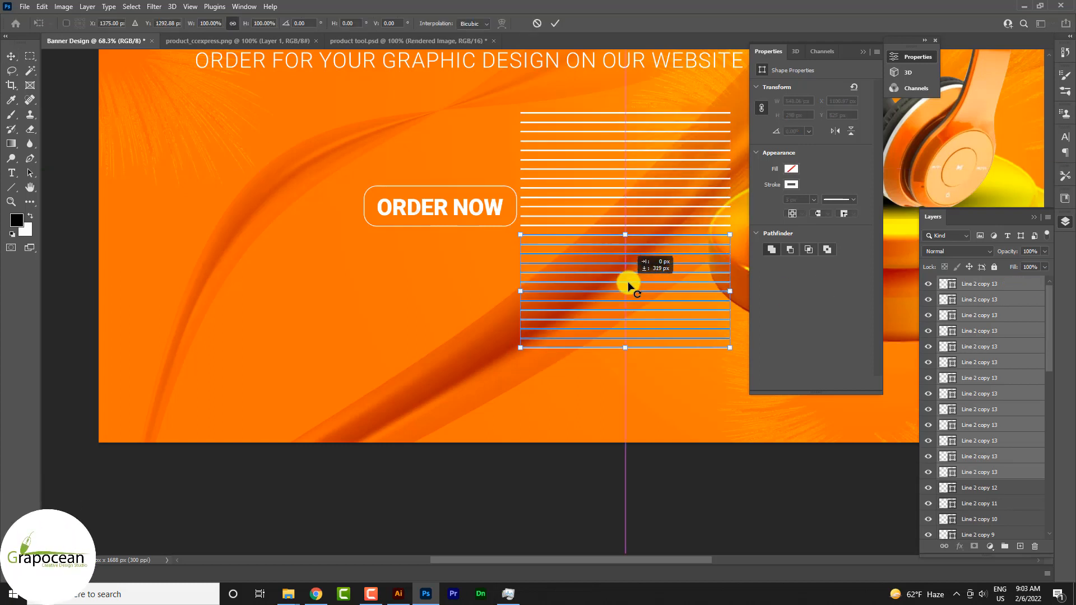
{"action": "left_click", "coordinate": [545, 25]}
Group all the Line 2 layers, from the original through the newest copies, into one group.
{"action": "left_click", "coordinate": [1041, 281]}
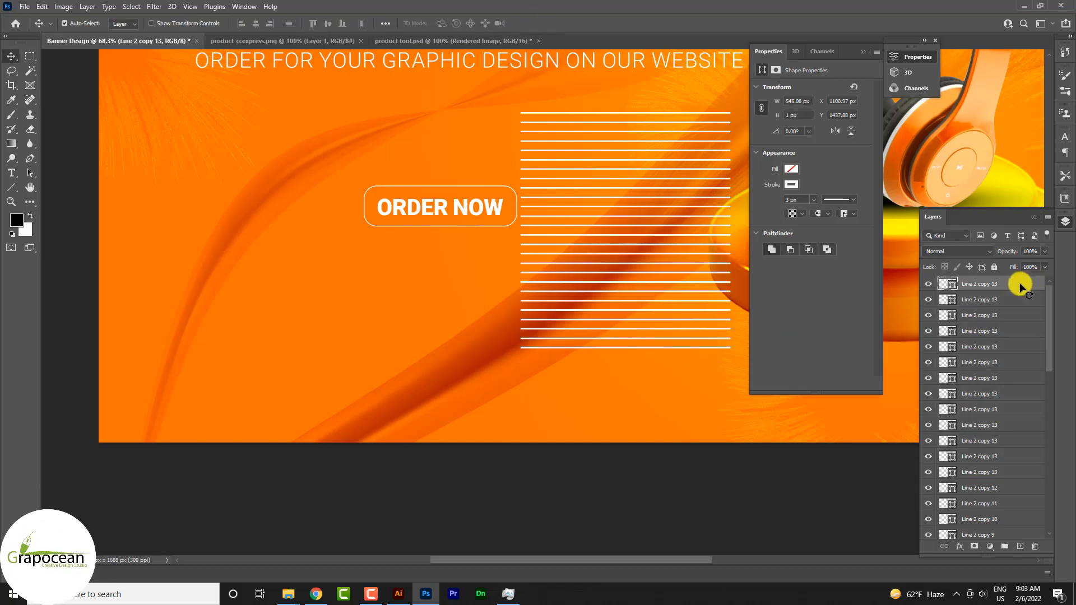
{"action": "scroll", "coordinate": [1023, 392], "scroll_direction": "down", "scroll_amount": 5}
{"action": "left_click", "coordinate": [1002, 505], "text": "shift"}
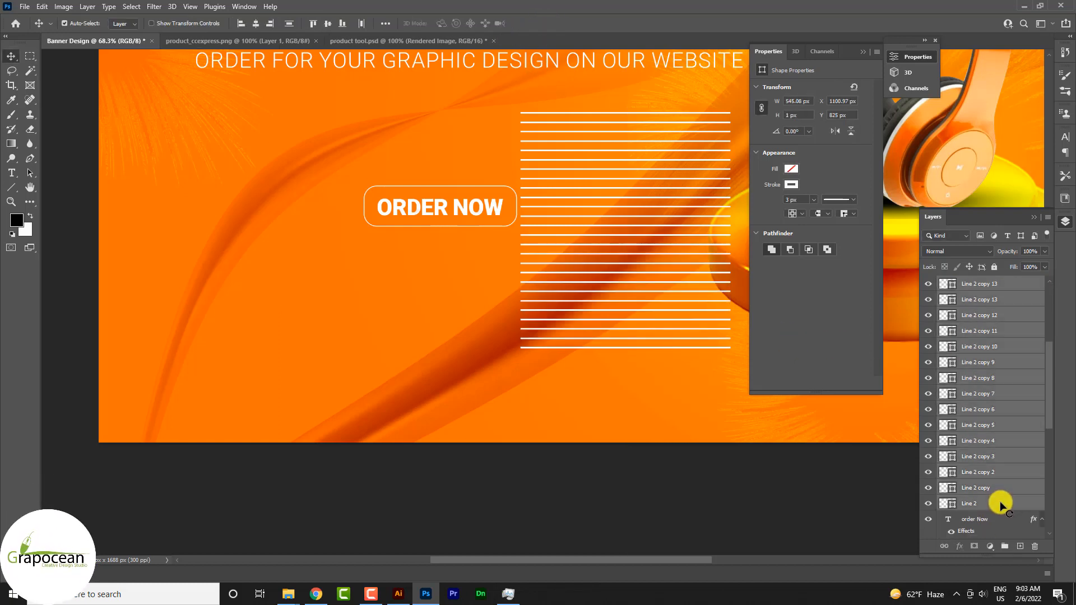
{"action": "left_click", "coordinate": [262, 23]}
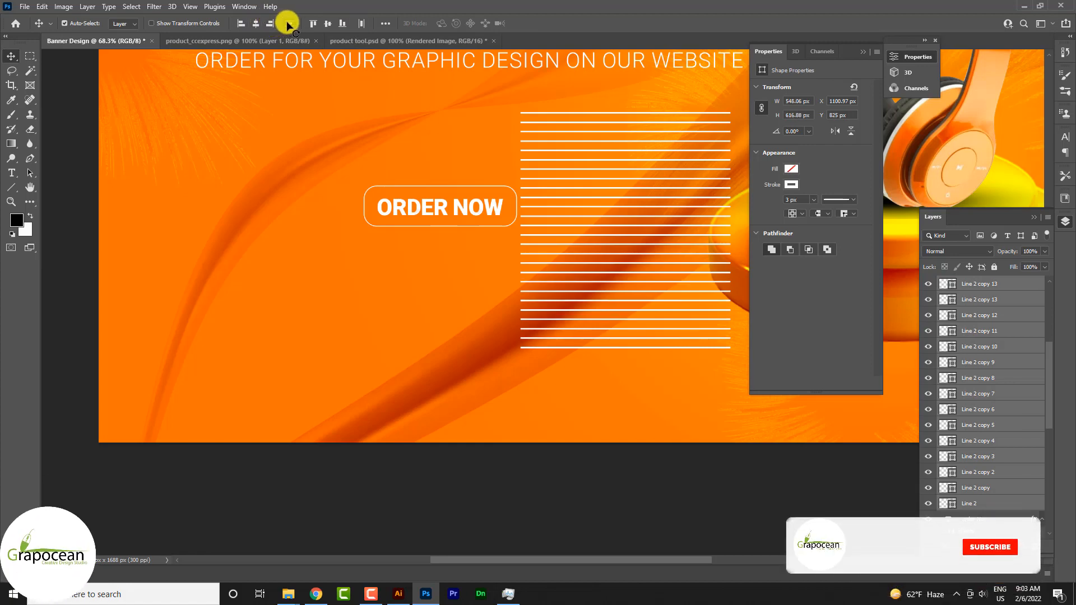
{"action": "scroll", "coordinate": [695, 361], "scroll_direction": "down", "scroll_amount": 2}
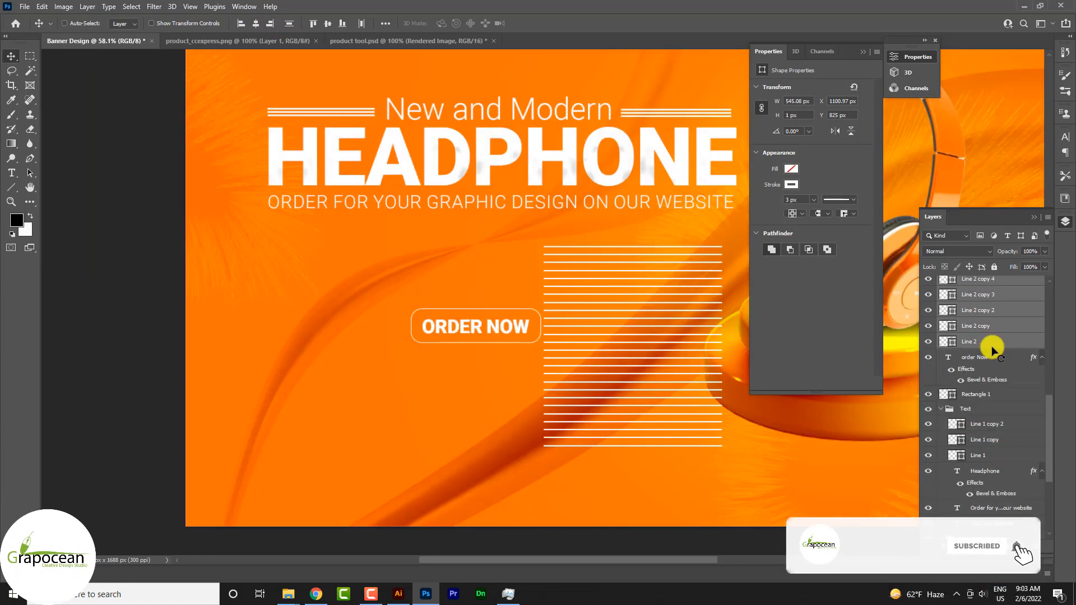
{"action": "left_click", "coordinate": [941, 283]}
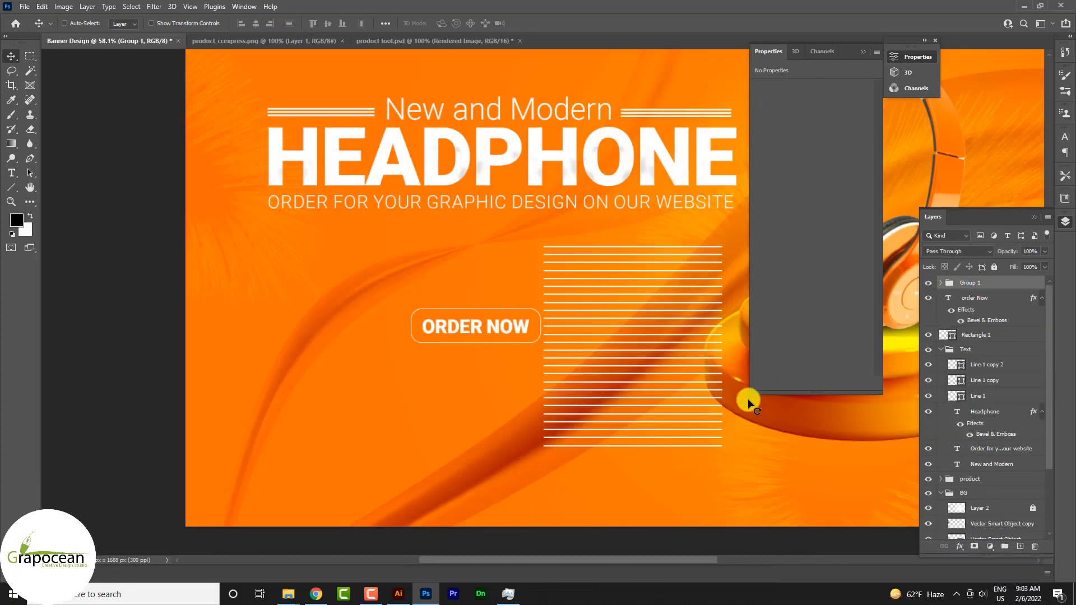
Rotate Group 1 with the stacked lines about 28° counter-clockwise.
{"action": "key", "text": "ctrl+t"}
{"action": "left_click_drag", "start_coordinate": [733, 464], "coordinate": [755, 398]}
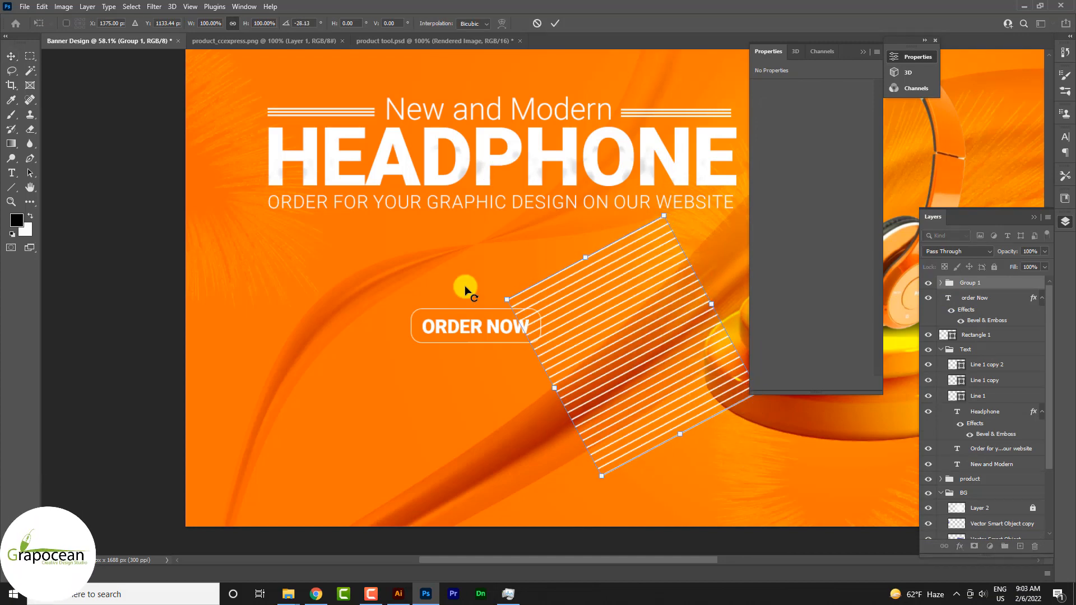
{"action": "key", "text": "Return"}
Draw a vertical rectangle about 100 × 745 px over the slanted lines, with a white fill and no stroke.
{"action": "right_click", "coordinate": [11, 187]}
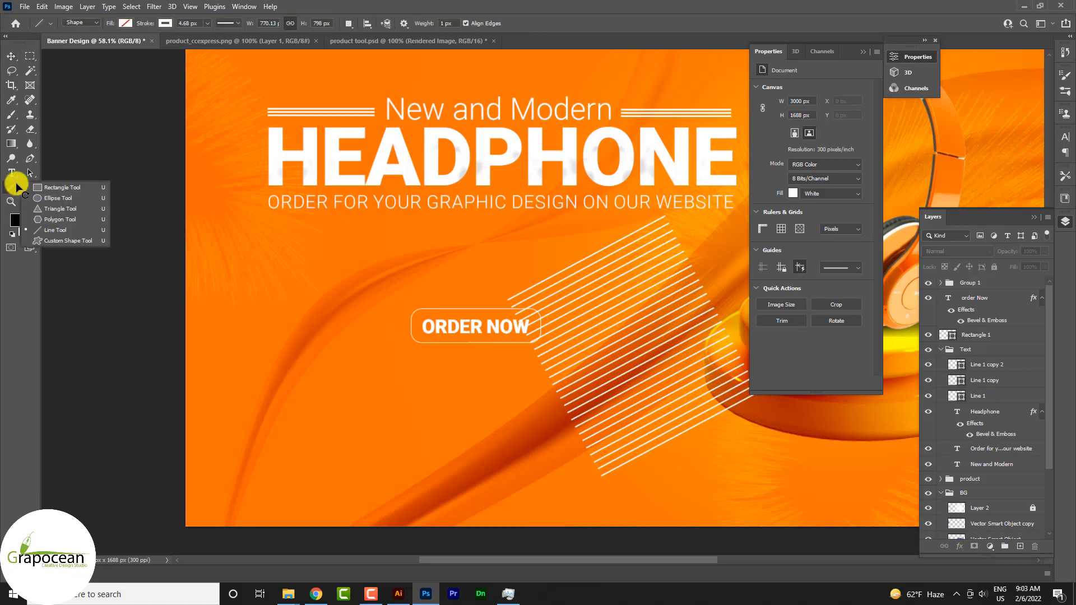
{"action": "left_click", "coordinate": [121, 185]}
{"action": "left_click_drag", "start_coordinate": [600, 232], "coordinate": [633, 475]}
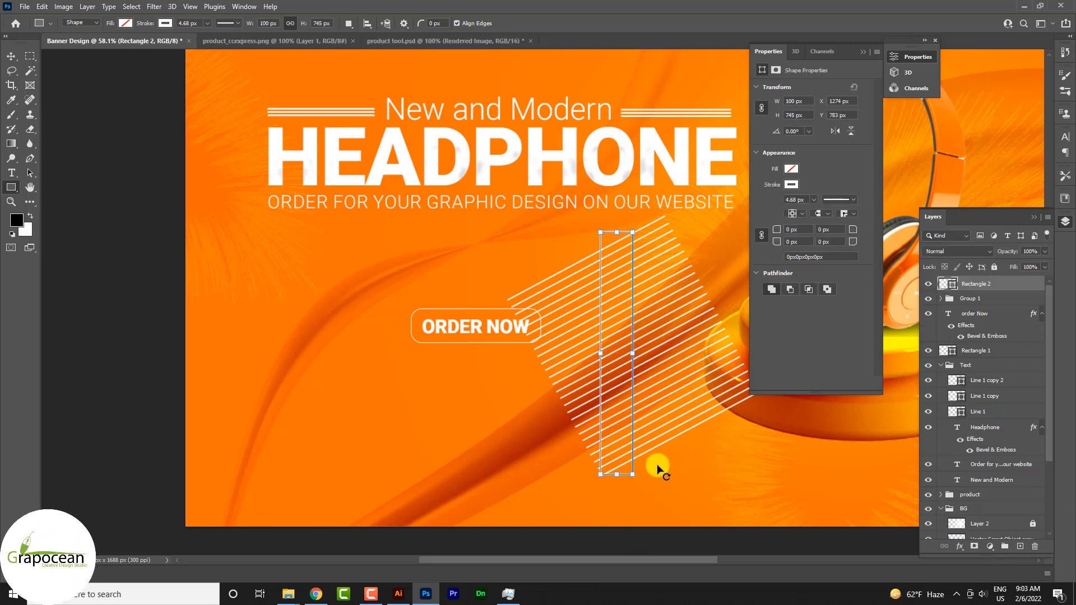
{"action": "left_click", "coordinate": [125, 24]}
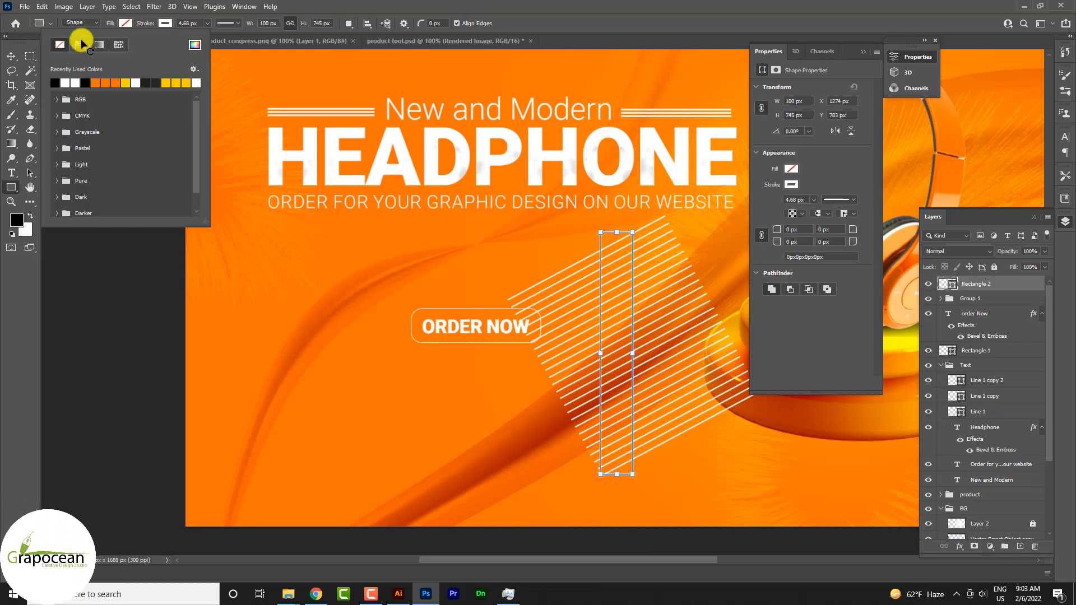
{"action": "left_click", "coordinate": [164, 24]}
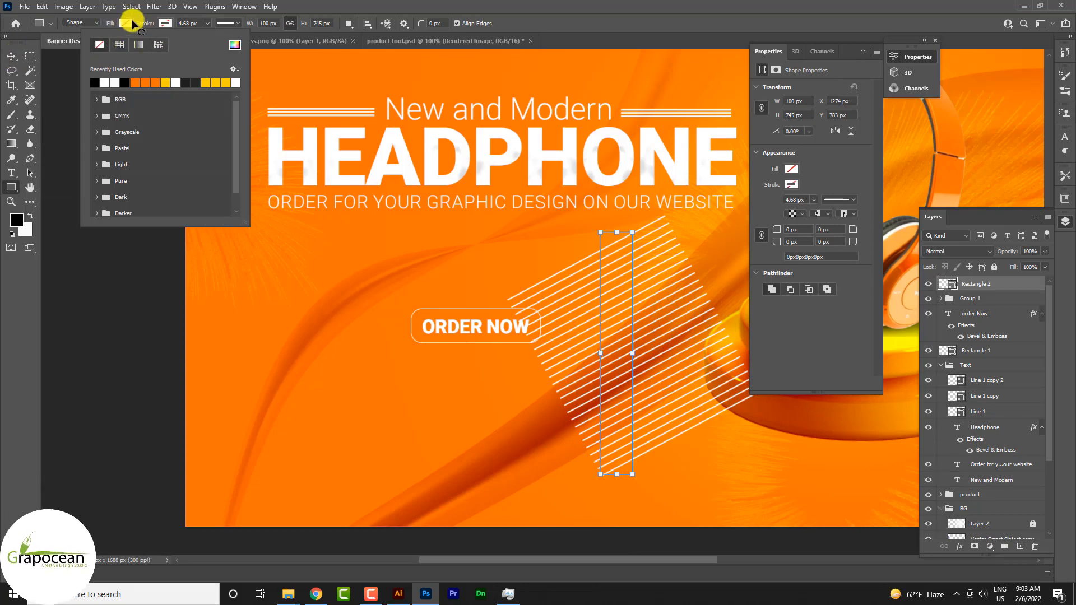
{"action": "left_click", "coordinate": [121, 25]}
{"action": "left_click", "coordinate": [68, 83]}
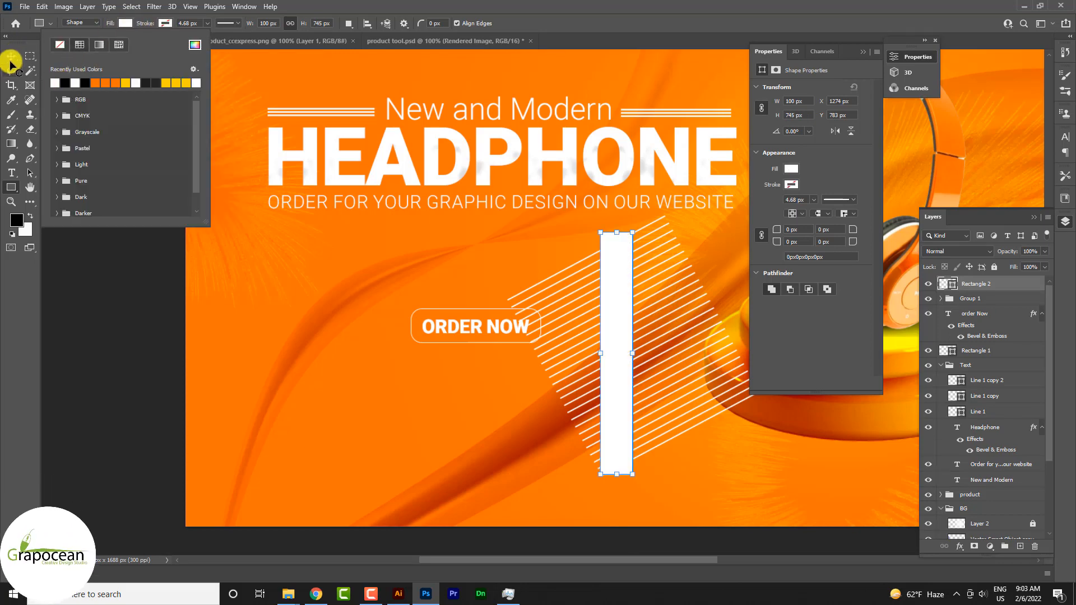
Center the white rectangle over the slanted lines and resize it to about 128 × 636 px.
{"action": "left_click", "coordinate": [11, 56]}
{"action": "scroll", "coordinate": [277, 320], "scroll_direction": "up", "scroll_amount": 1}
{"action": "scroll", "coordinate": [624, 376], "scroll_direction": "down", "scroll_amount": 1}
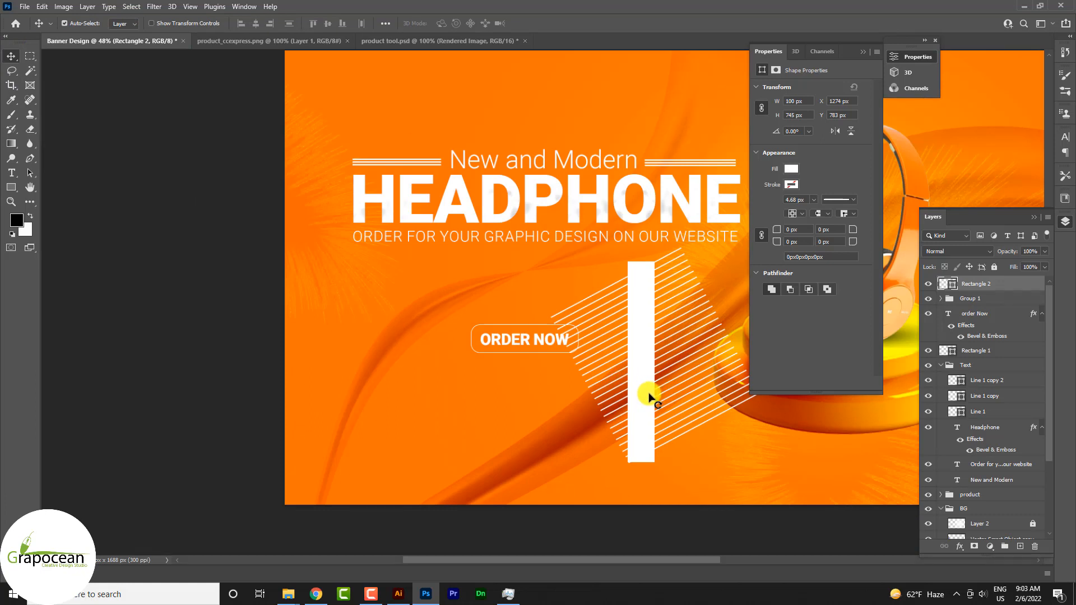
{"action": "left_click_drag", "start_coordinate": [649, 396], "coordinate": [667, 396]}
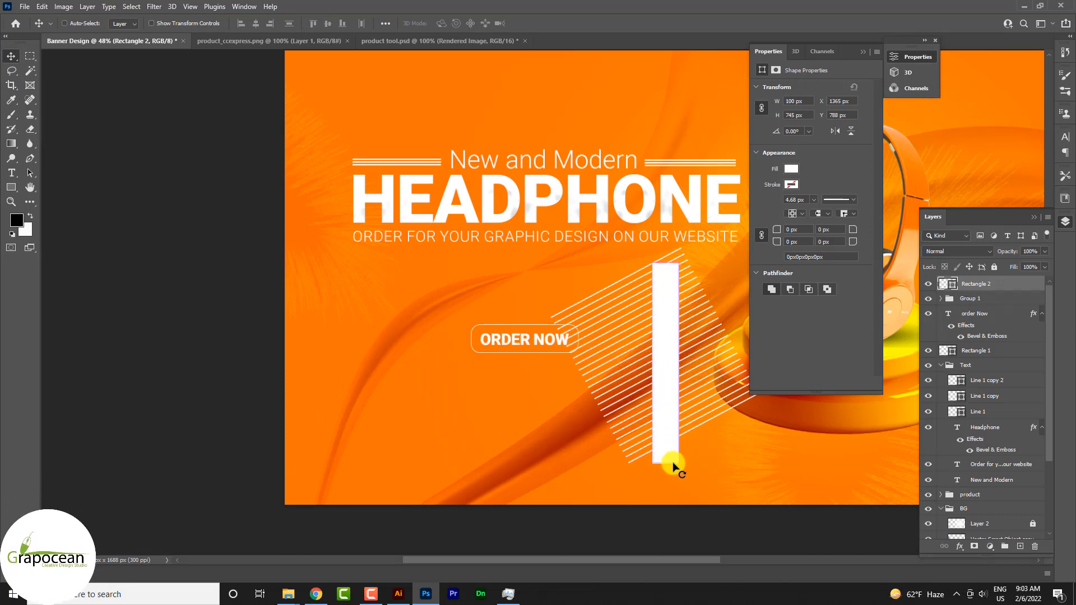
{"action": "key", "text": "ctrl+t"}
{"action": "left_click_drag", "start_coordinate": [666, 464], "coordinate": [668, 434]}
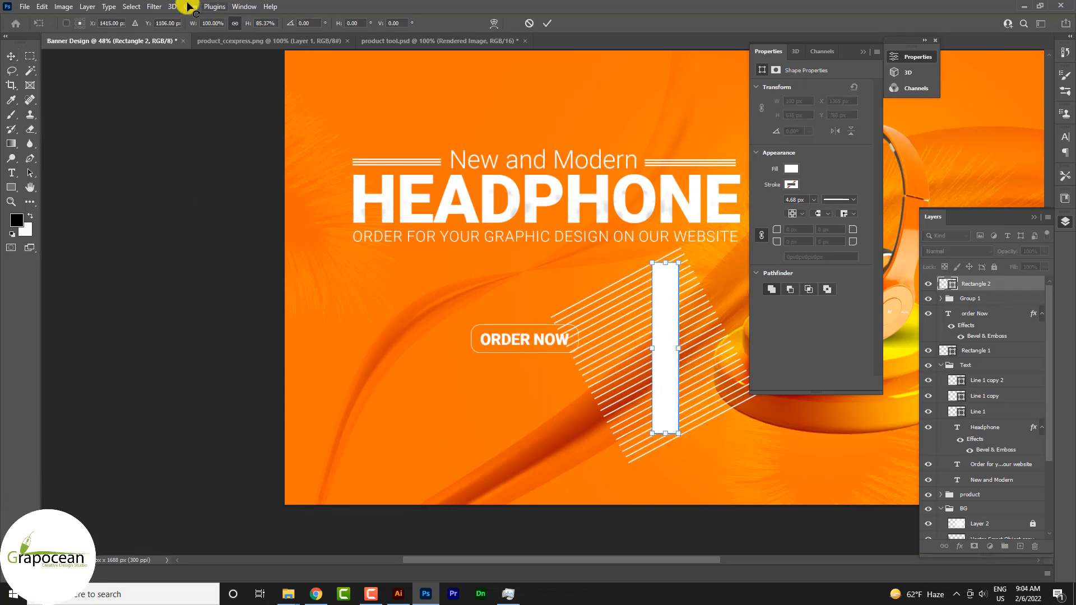
{"action": "mouse_move", "coordinate": [656, 354]}
{"action": "left_mouse_down"}
{"action": "mouse_move", "coordinate": [644, 353]}
{"action": "mouse_move", "coordinate": [682, 361]}
{"action": "mouse_move", "coordinate": [675, 343]}
{"action": "mouse_move", "coordinate": [669, 366]}
{"action": "left_mouse_up"}
{"action": "left_click", "coordinate": [16, 60]}
{"action": "left_click", "coordinate": [348, 408]}
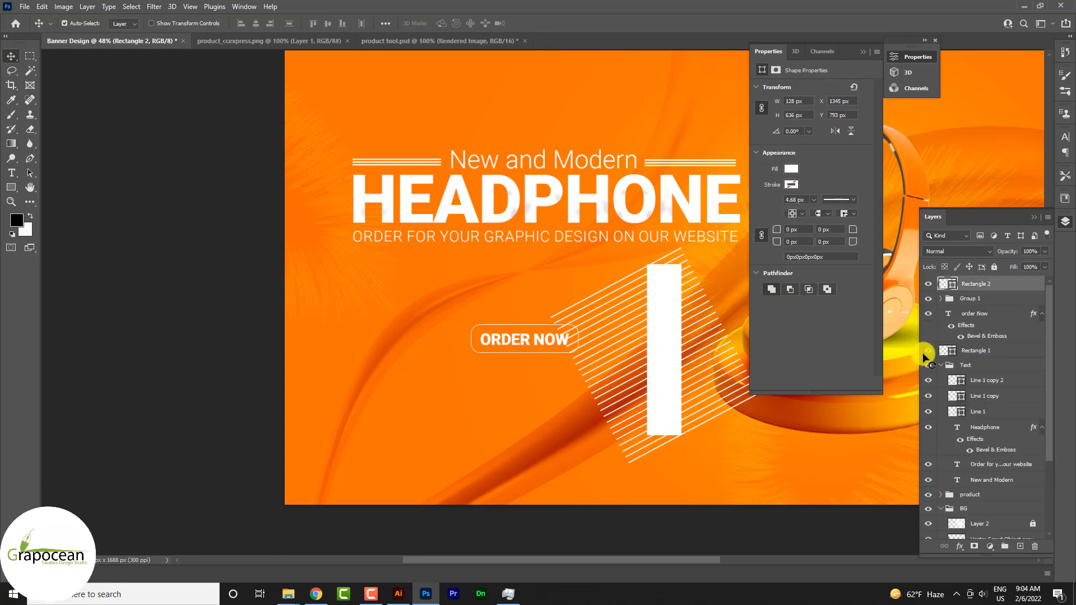
Hide Rectangle 2 and mask Group 1 to its outline, laying the hatched strip horizontally near the banner's bottom edge, below the podium.
{"action": "left_click", "coordinate": [928, 284]}
{"action": "left_click", "coordinate": [968, 298]}
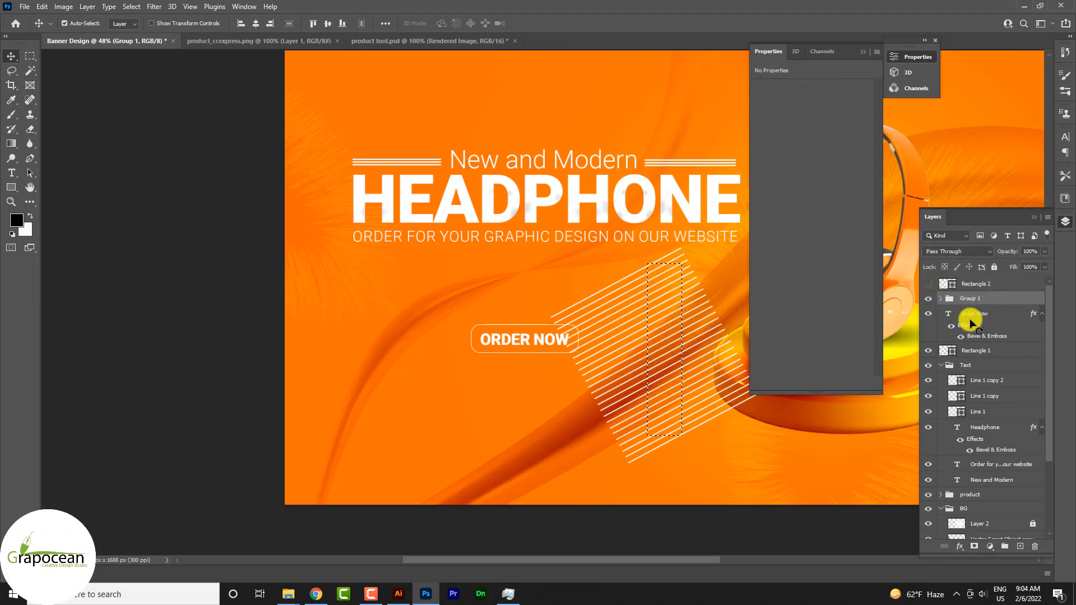
{"action": "left_click", "coordinate": [975, 547]}
{"action": "scroll", "coordinate": [684, 439], "scroll_direction": "down", "scroll_amount": 3}
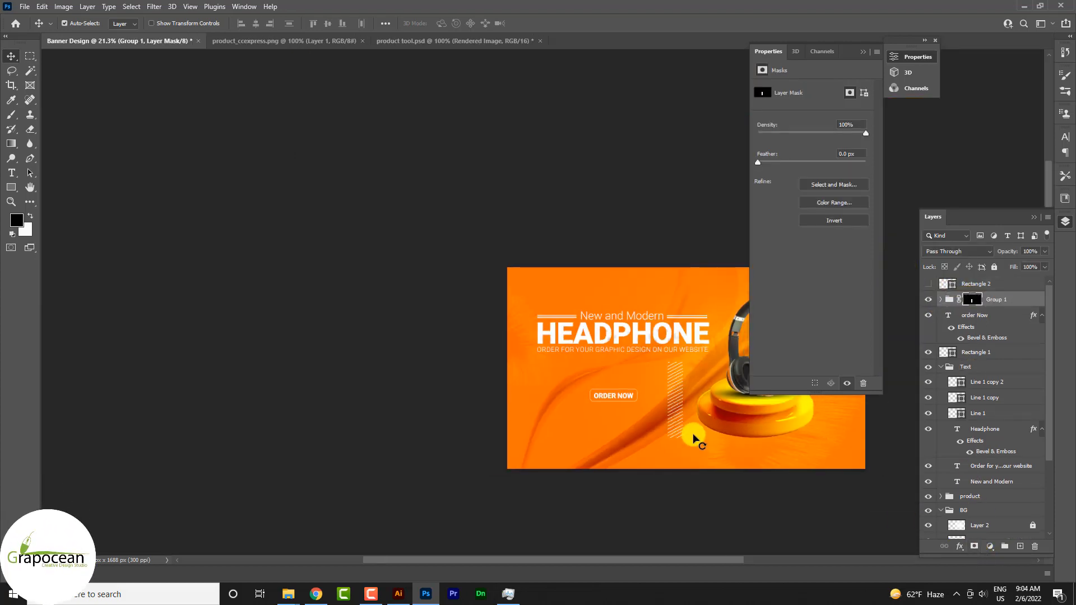
{"action": "scroll", "coordinate": [695, 439], "scroll_direction": "up", "scroll_amount": 2}
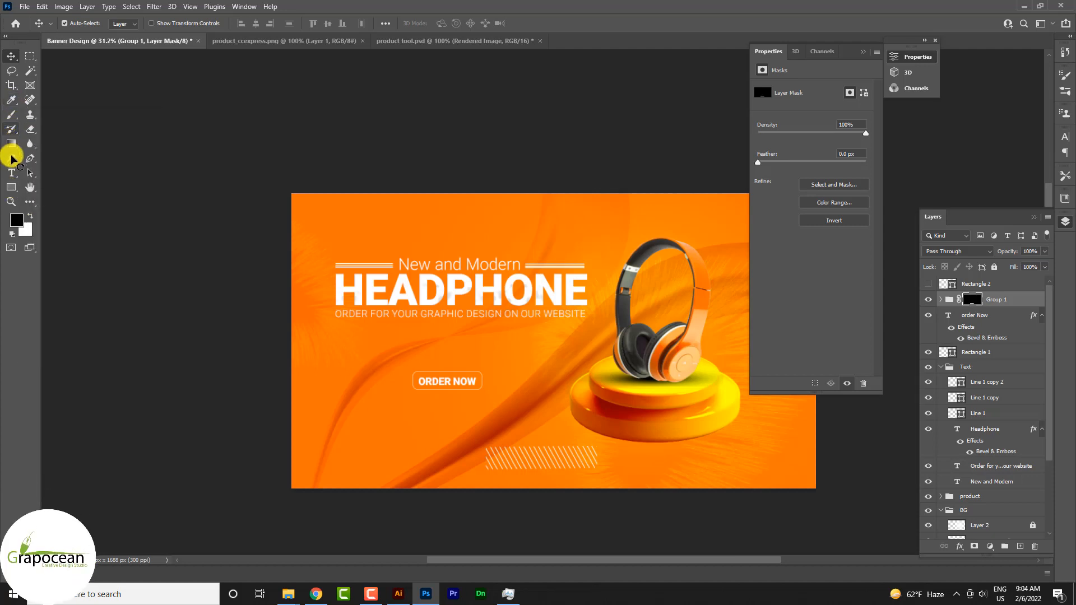
Start a new text layer below the "ORDER NOW" button and clear its placeholder text.
{"action": "left_click", "coordinate": [11, 173]}
{"action": "left_click", "coordinate": [369, 424]}
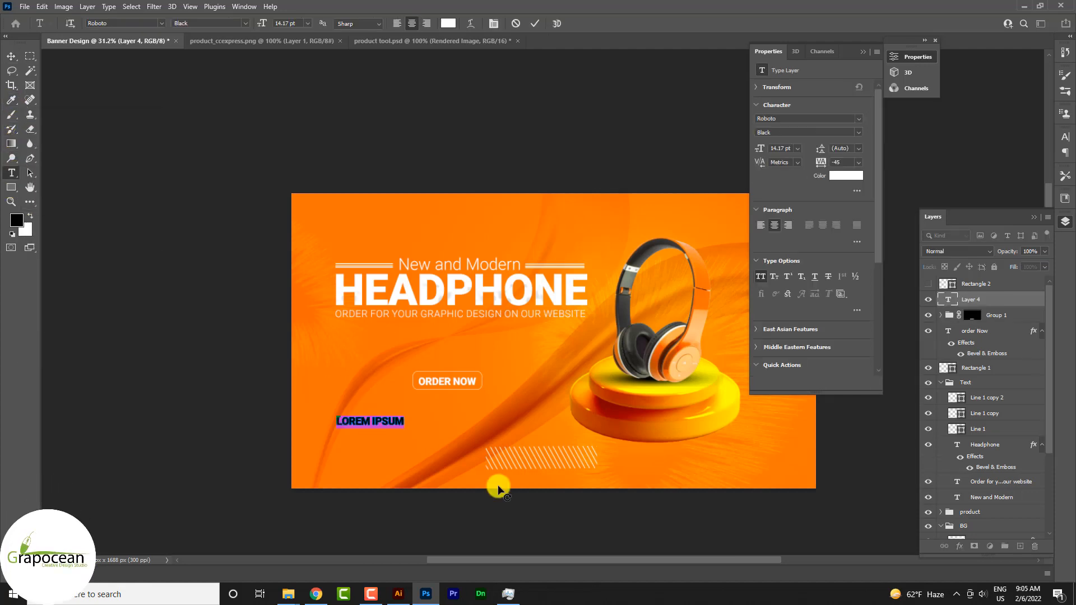
{"action": "key", "text": "BackSpace"}
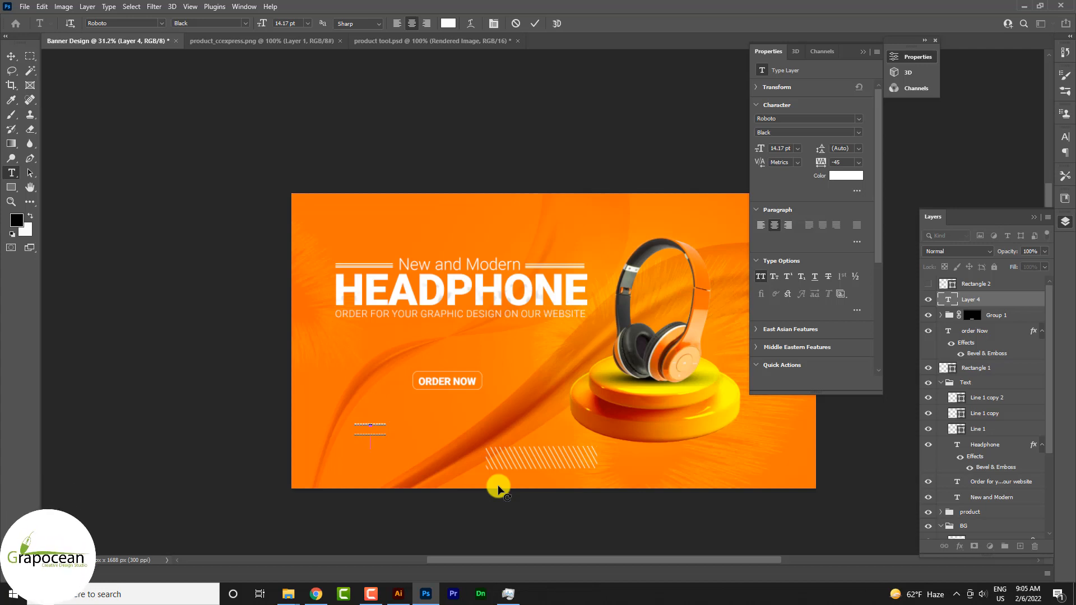
Fill the empty text layer below the "ORDER NOW" button with four equal rows of dots.
{"action": "type", "text": ".........."}
{"action": "key", "text": "Return"}
{"action": "type", "text": "..."}
{"action": "scroll", "coordinate": [381, 449], "scroll_direction": "up", "scroll_amount": 5}
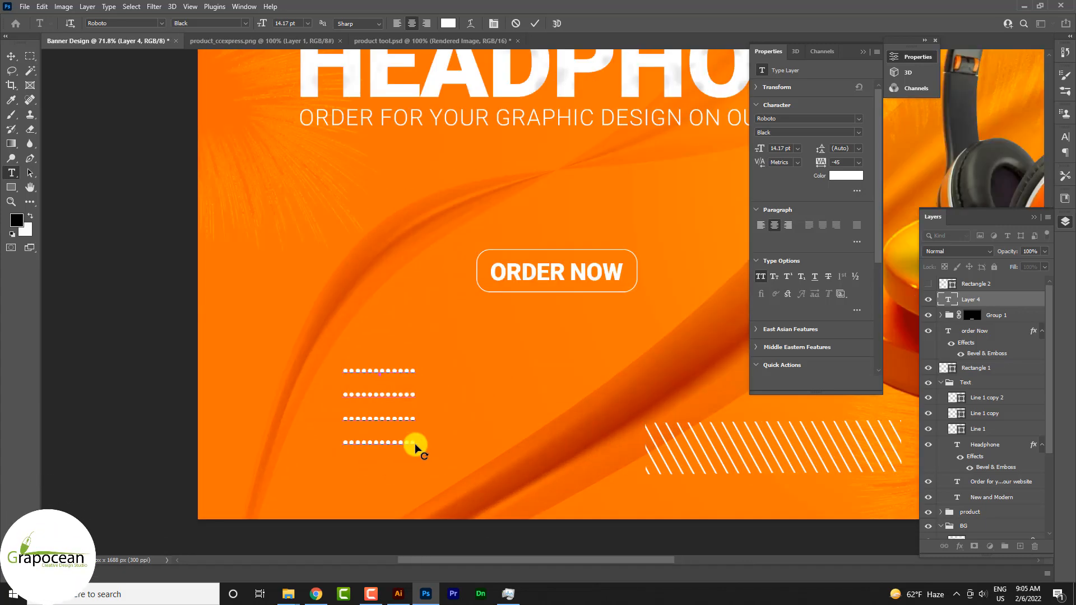
Set the dot pattern's tracking to 215 and its leading to 8.17 pt to form an evenly spaced grid.
{"action": "key", "text": "ctrl+a"}
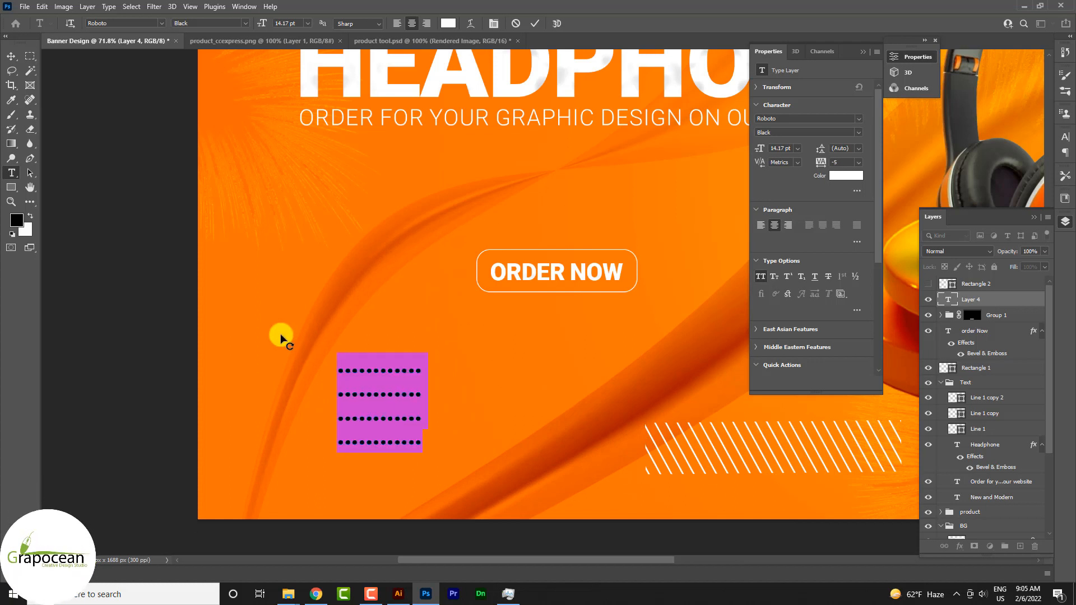
{"action": "key", "text": "alt+Right"}
{"action": "key", "text": "alt+Right"}
{"action": "key", "text": "alt+Right"}
{"action": "key", "text": "alt+Right"}
{"action": "key", "text": "alt+Right"}
{"action": "key", "text": "alt+Right"}
{"action": "key", "text": "alt+Right"}
{"action": "key", "text": "alt+Right"}
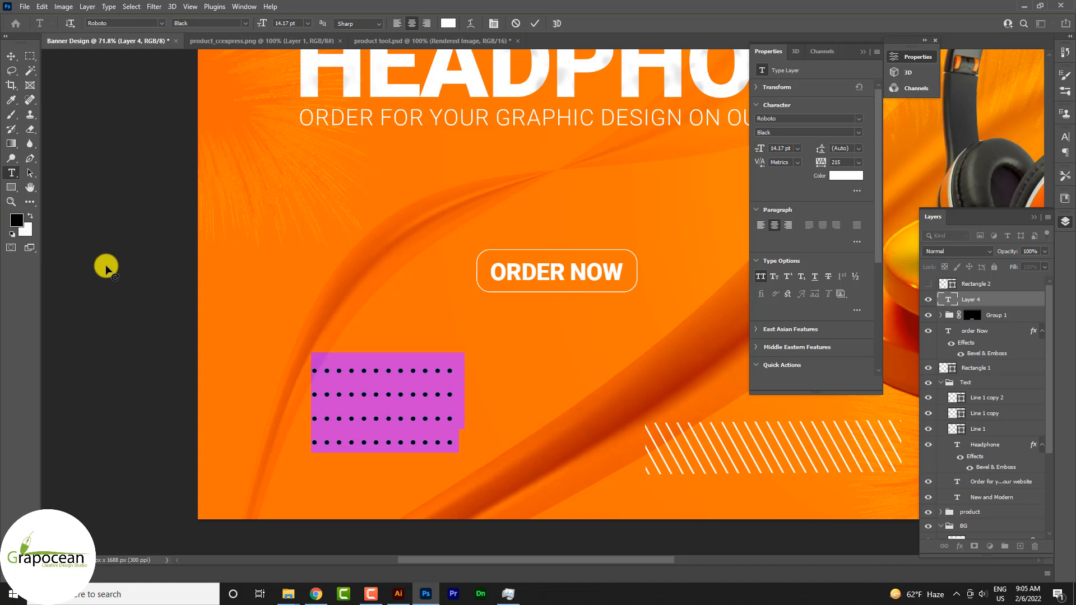
{"action": "key", "text": "alt+Up"}
{"action": "key", "text": "alt+Up"}
{"action": "key", "text": "alt+Up"}
{"action": "key", "text": "alt+Up"}
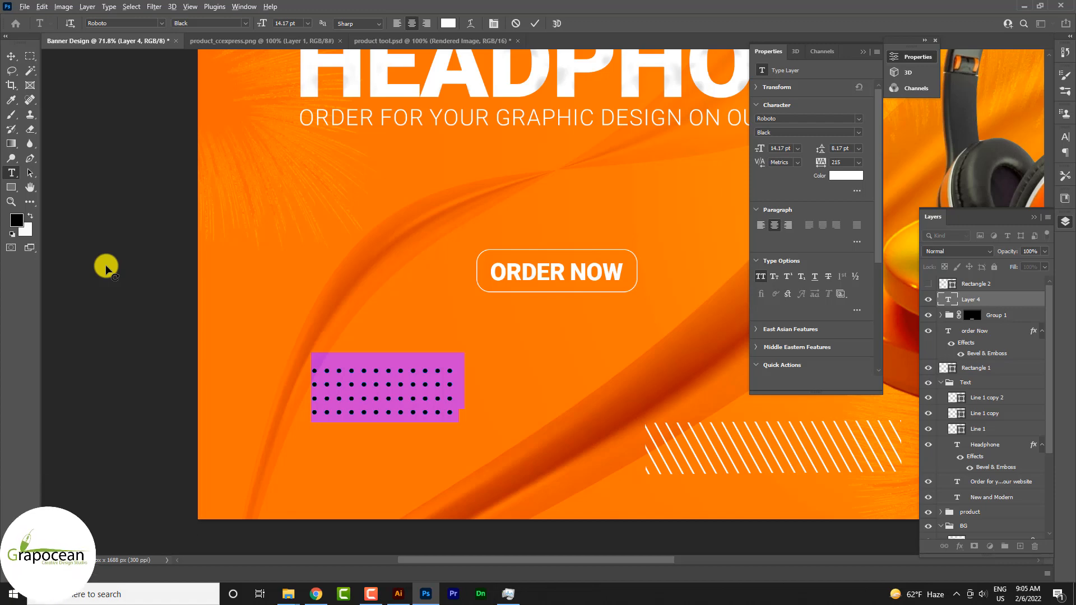
{"action": "left_click", "coordinate": [11, 56]}
{"action": "left_click", "coordinate": [124, 349]}
Duplicate the tagline below the "ORDER NOW" button, near the banner's bottom edge, and replace the copy's text with the contact e-mail address.
{"action": "scroll", "coordinate": [384, 395], "scroll_direction": "down", "scroll_amount": 5}
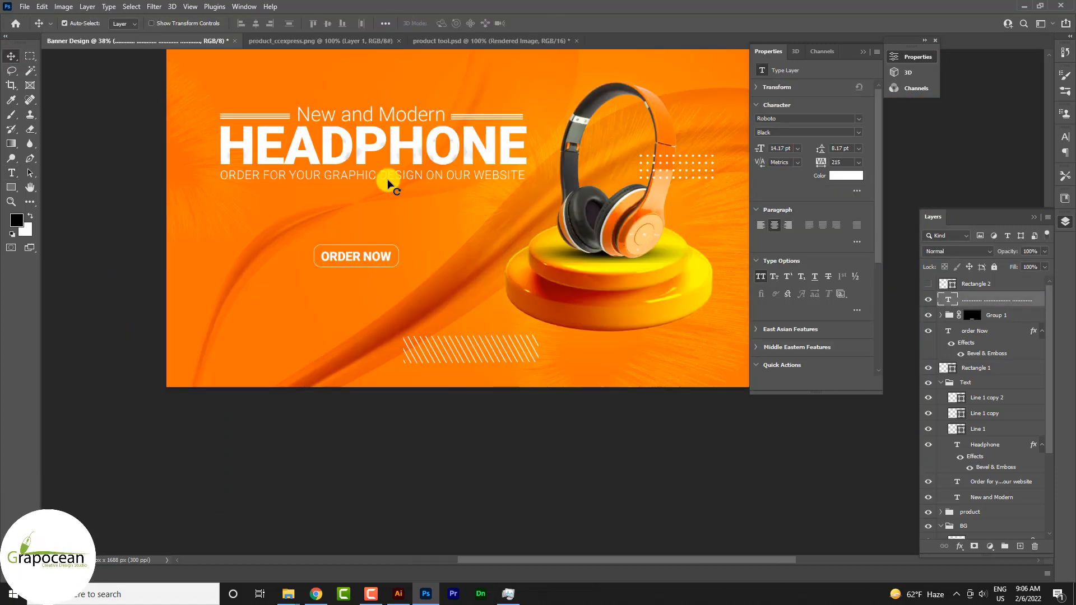
{"action": "left_click_drag", "start_coordinate": [388, 183], "coordinate": [314, 354]}
{"action": "key", "text": "t"}
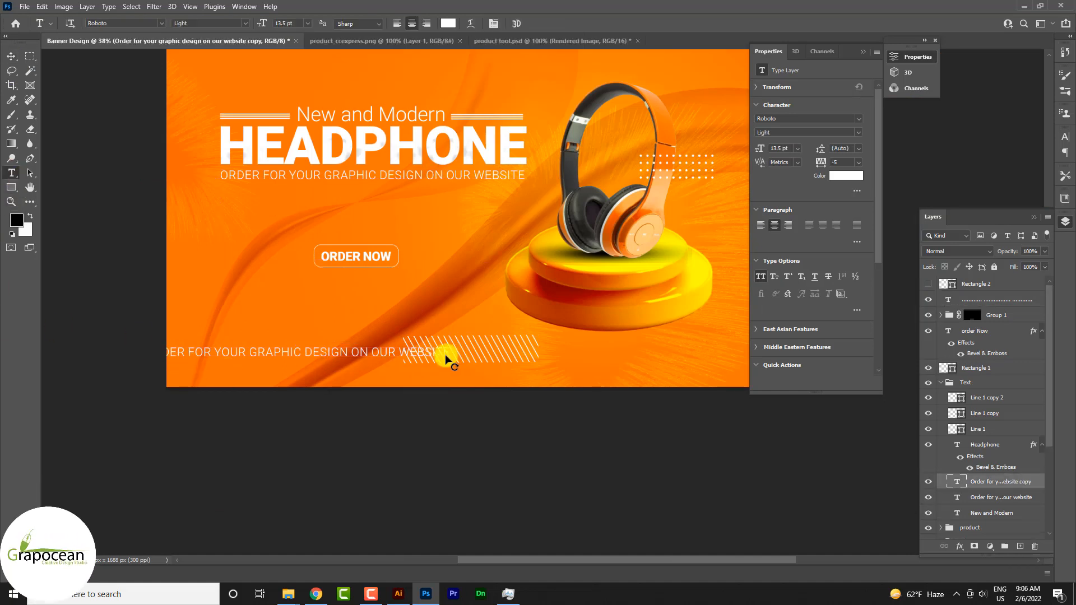
{"action": "left_click_drag", "start_coordinate": [448, 359], "coordinate": [80, 291]}
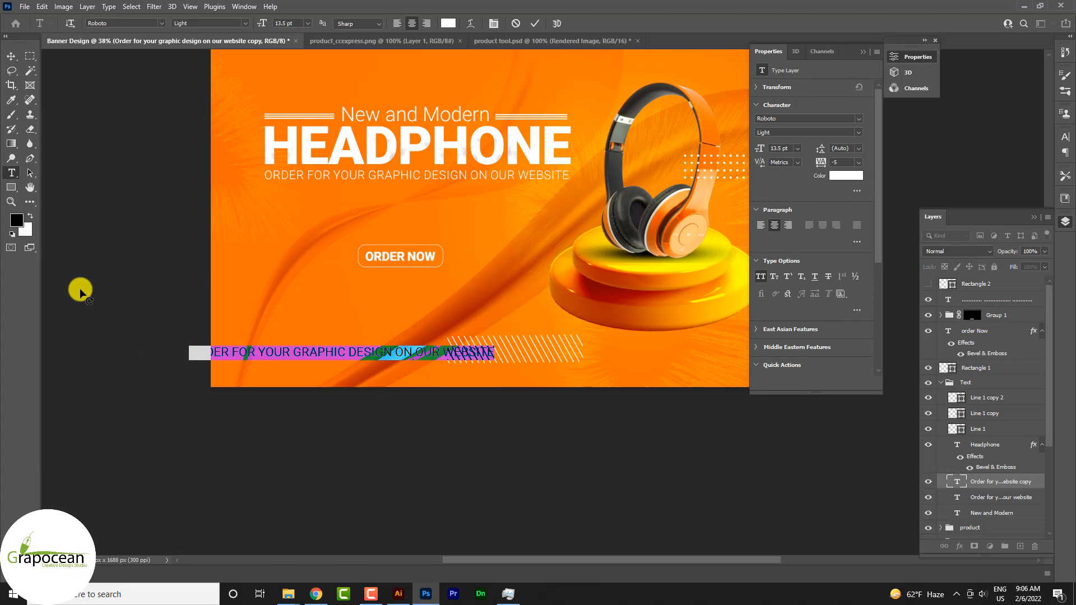
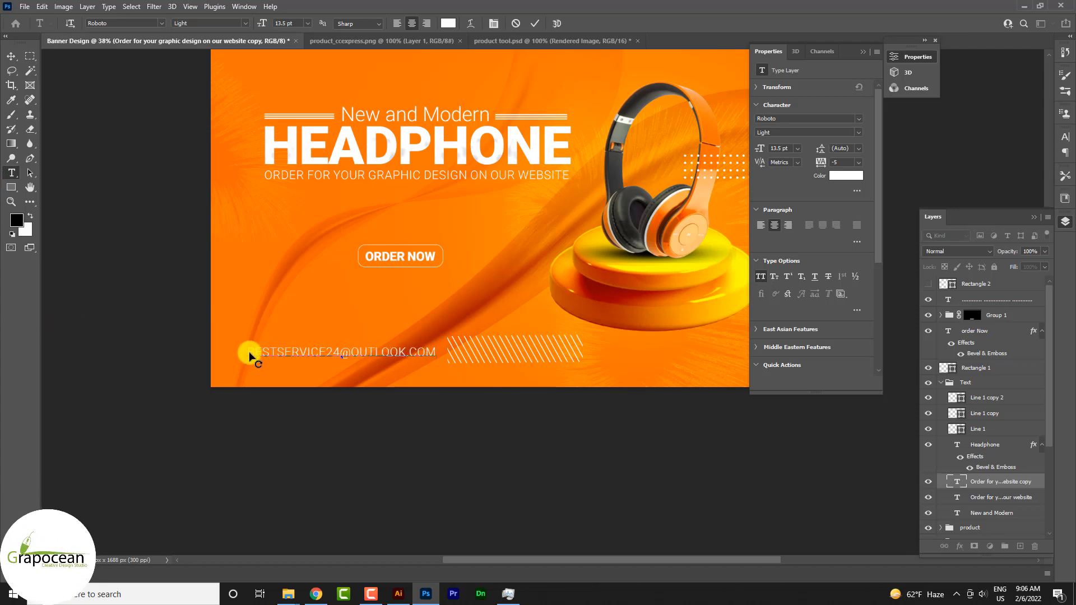
Turn off All Caps for the e-mail line and reduce its font size.
{"action": "left_click_drag", "start_coordinate": [250, 356], "coordinate": [619, 379]}
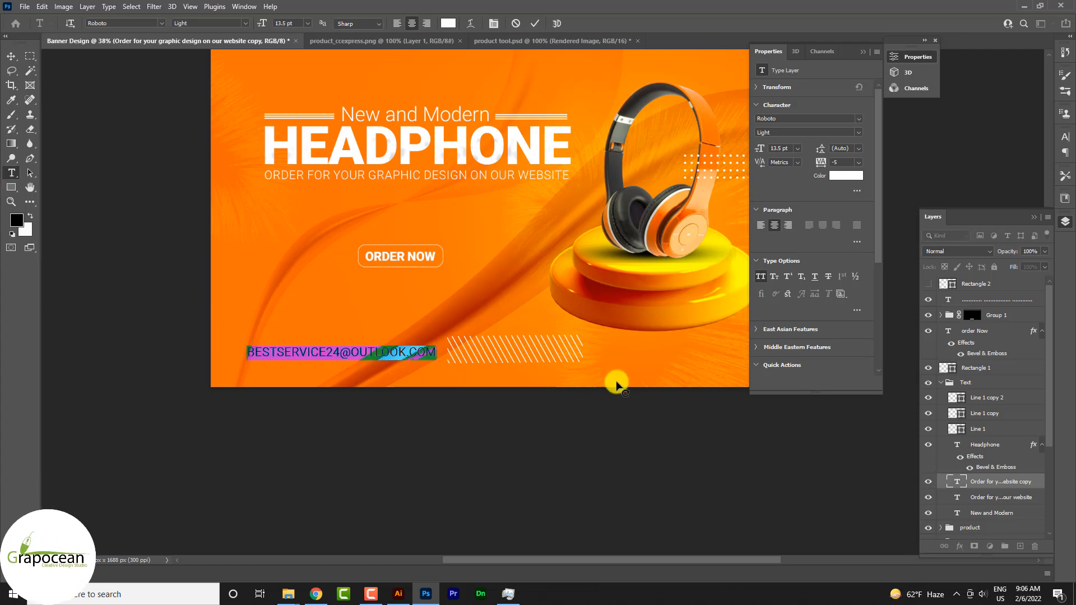
{"action": "left_click", "coordinate": [1066, 138]}
{"action": "left_click", "coordinate": [973, 214]}
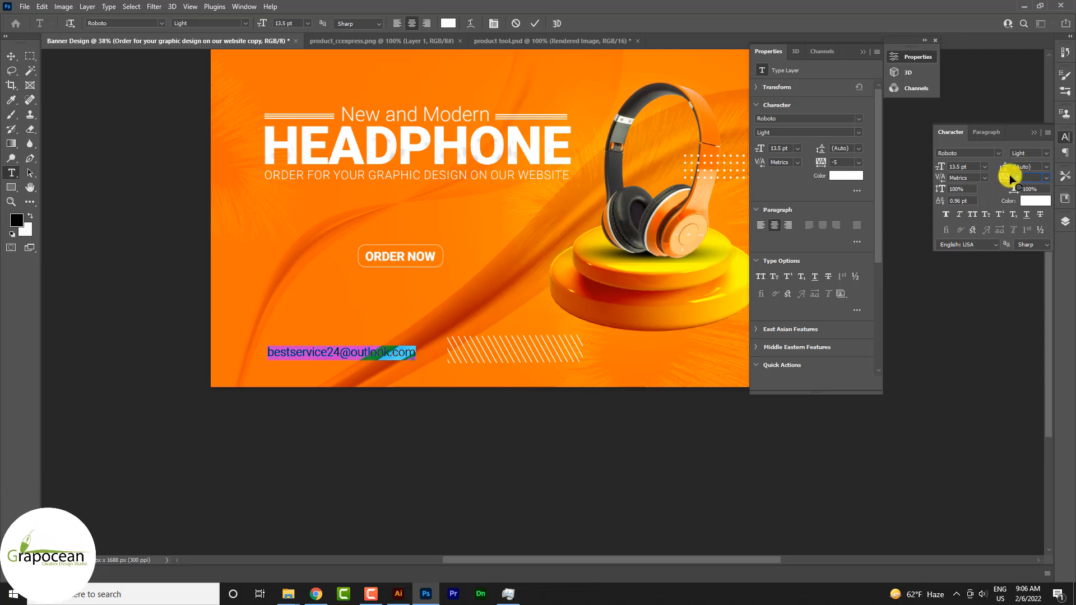
{"action": "left_click", "coordinate": [960, 167]}
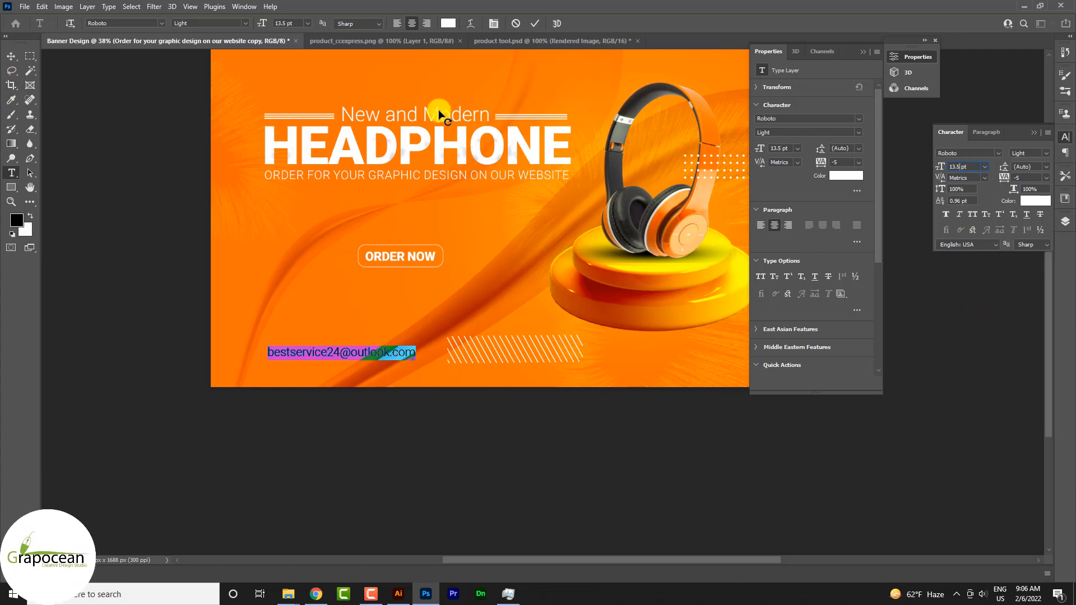
{"action": "type", "text": "/1.6"}
{"action": "left_click", "coordinate": [7, 55]}
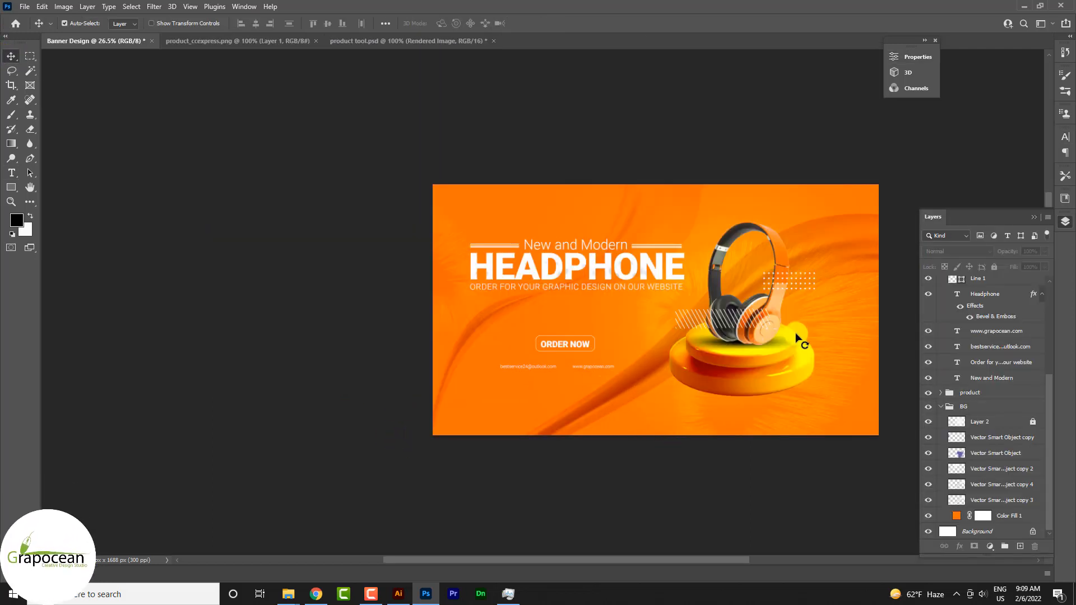
Duplicate the tagline into the empty area above "New and Modern" and clear the copy's text.
{"action": "scroll", "coordinate": [799, 339], "scroll_direction": "up", "scroll_amount": 1}
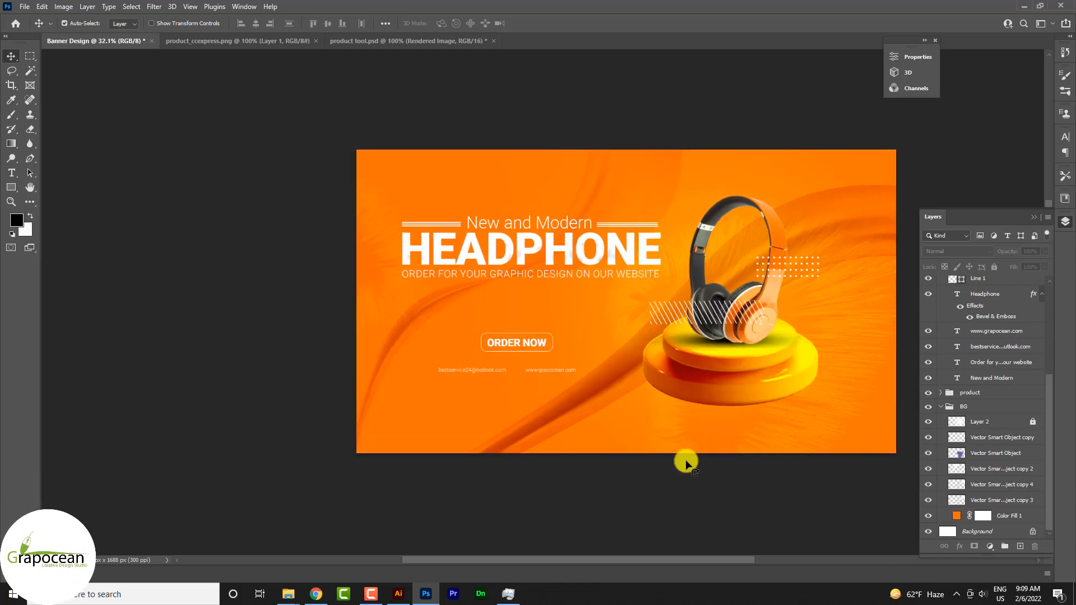
{"action": "scroll", "coordinate": [516, 353], "scroll_direction": "up", "scroll_amount": 2}
{"action": "scroll", "coordinate": [473, 248], "scroll_direction": "up", "scroll_amount": 1}
{"action": "left_click_drag", "start_coordinate": [498, 272], "coordinate": [499, 137]}
{"action": "left_click", "coordinate": [12, 172]}
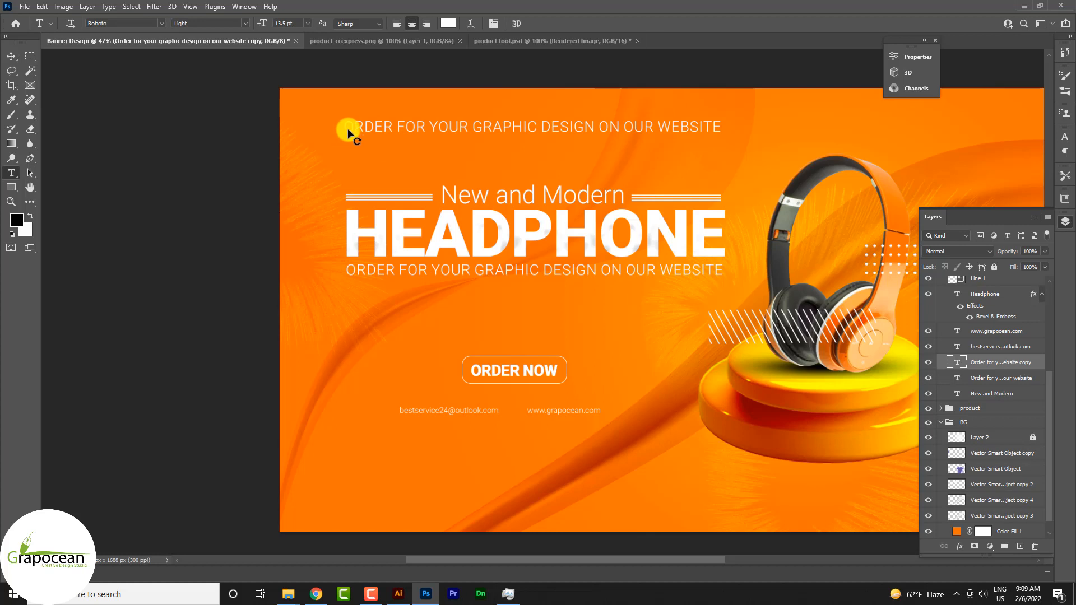
{"action": "left_click", "coordinate": [347, 133]}
{"action": "key", "text": "ctrl+a"}
{"action": "key", "text": "BackSpace"}
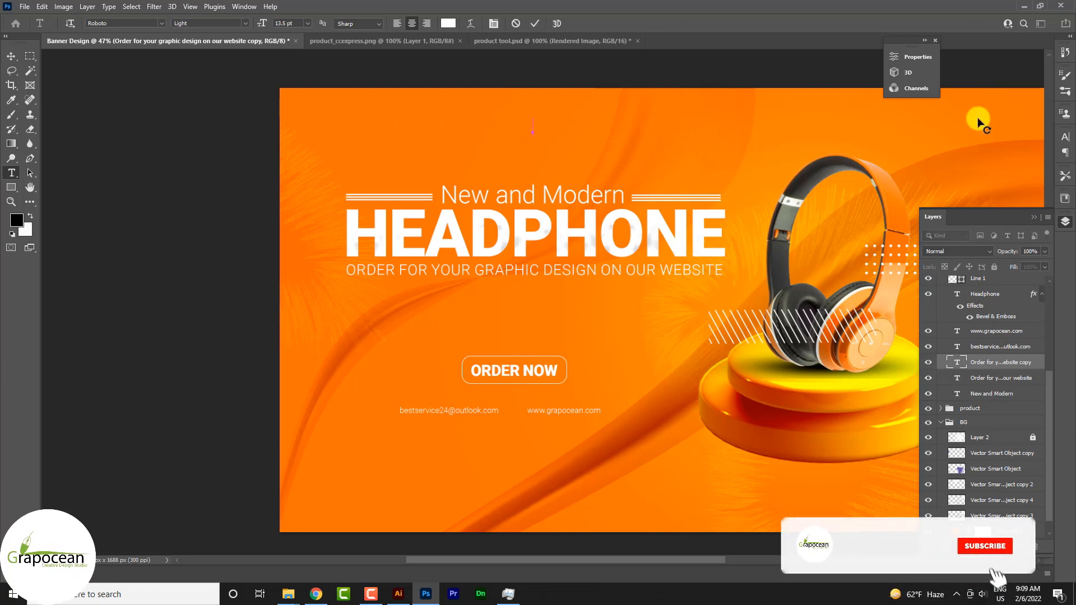
Enter the navigation items "HOME", "ABOUT", "CONTACT" and "BUY DESIGN" on one line, separated by several spaces.
{"action": "type", "text": "HOME"}
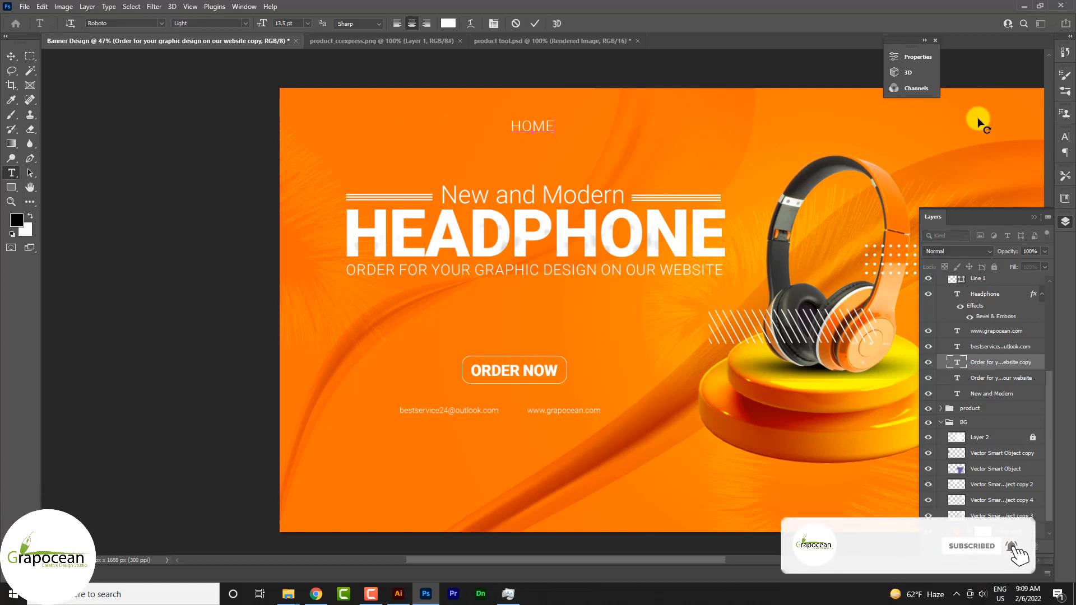
{"action": "type", "text": "   AB"}
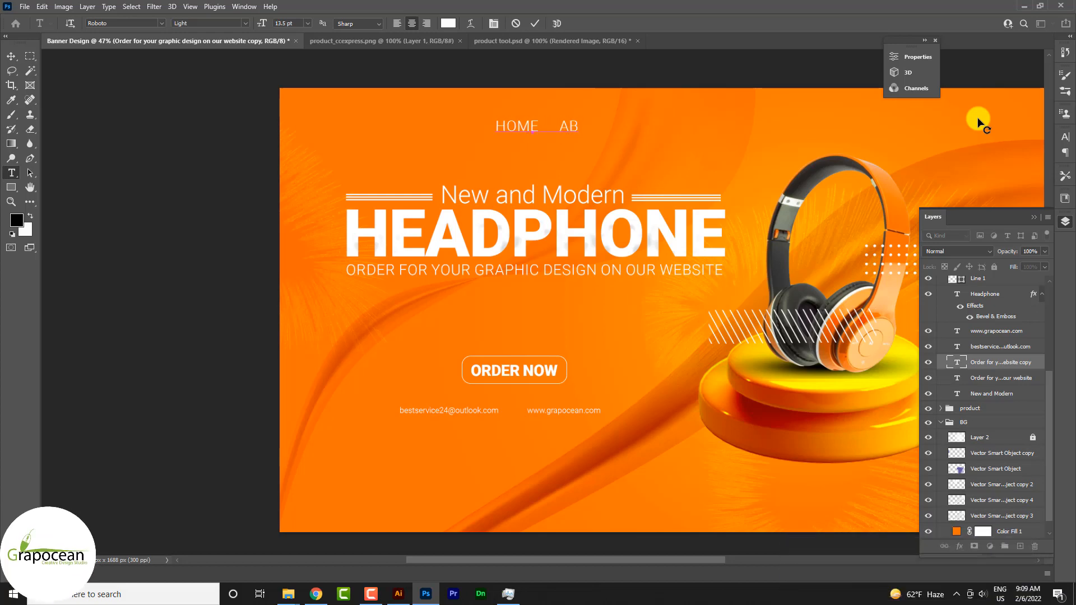
{"action": "type", "text": "OUT"}
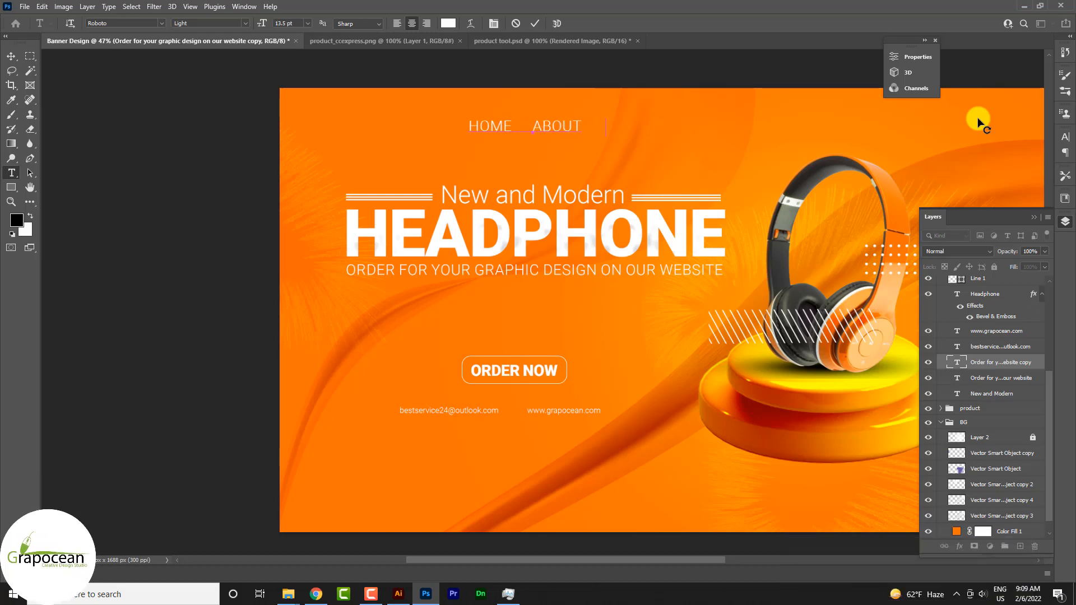
{"action": "type", "text": "   CON"}
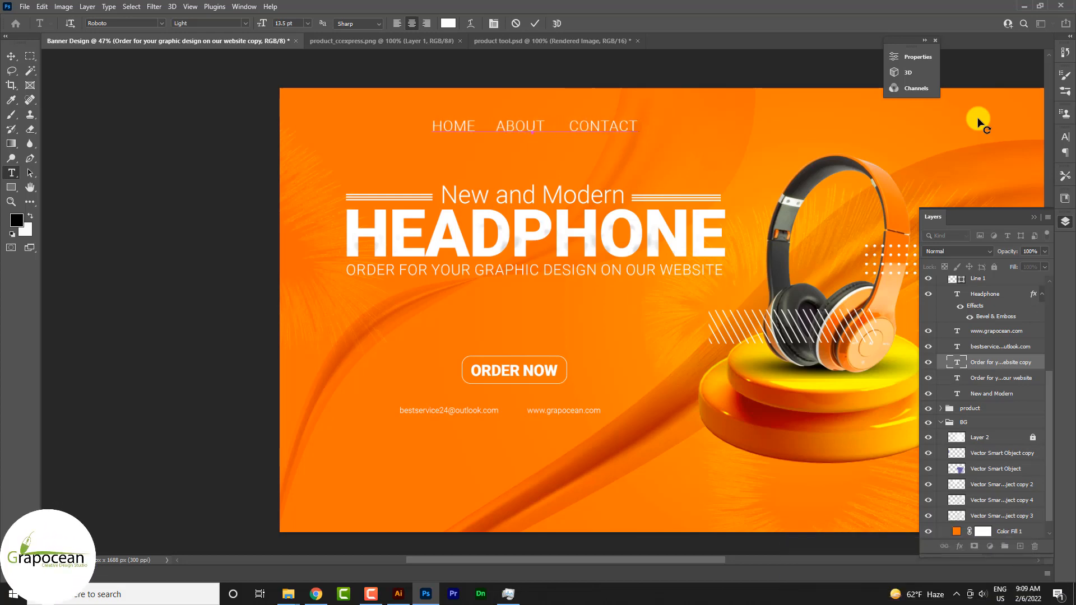
{"action": "type", "text": "TACT    B"}
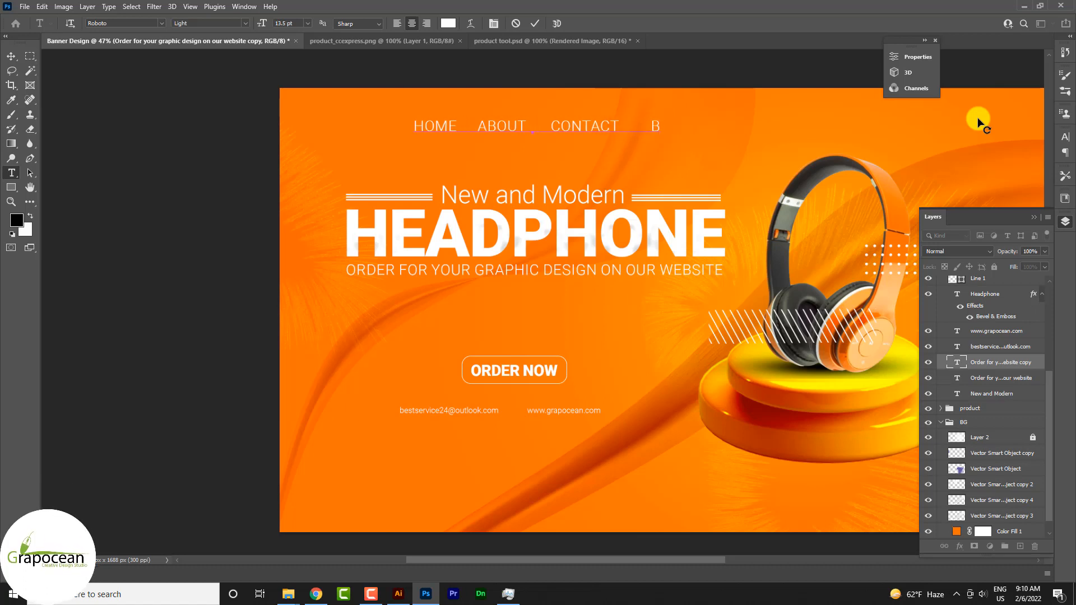
{"action": "type", "text": "UY DESIGN"}
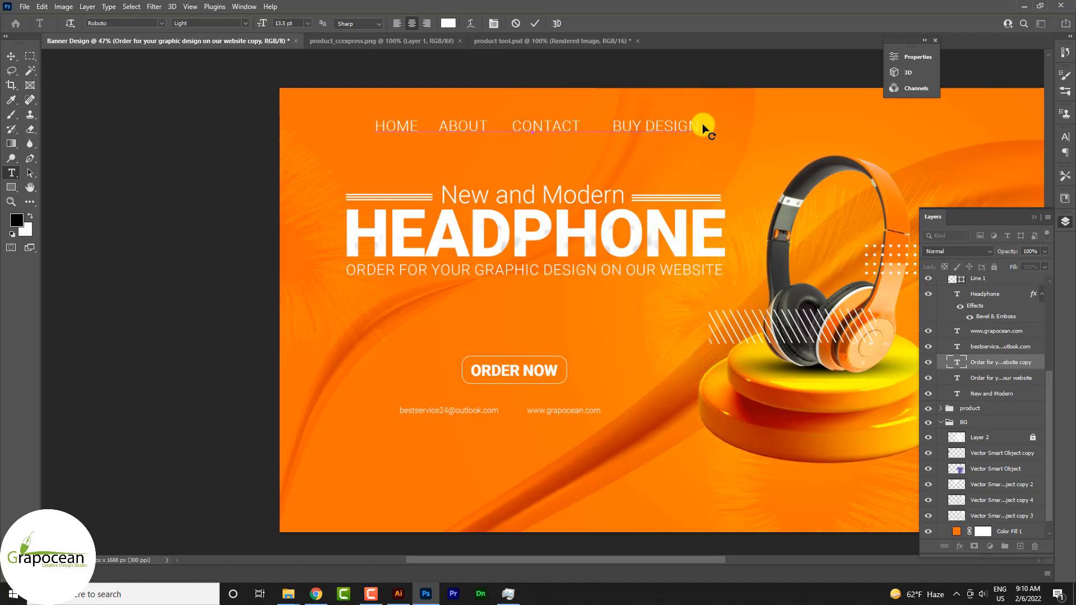
Set the navigation line to Roboto Regular at 7 pt and move it to the banner's upper-right corner above the headphones.
{"action": "left_click_drag", "start_coordinate": [704, 129], "coordinate": [84, 88]}
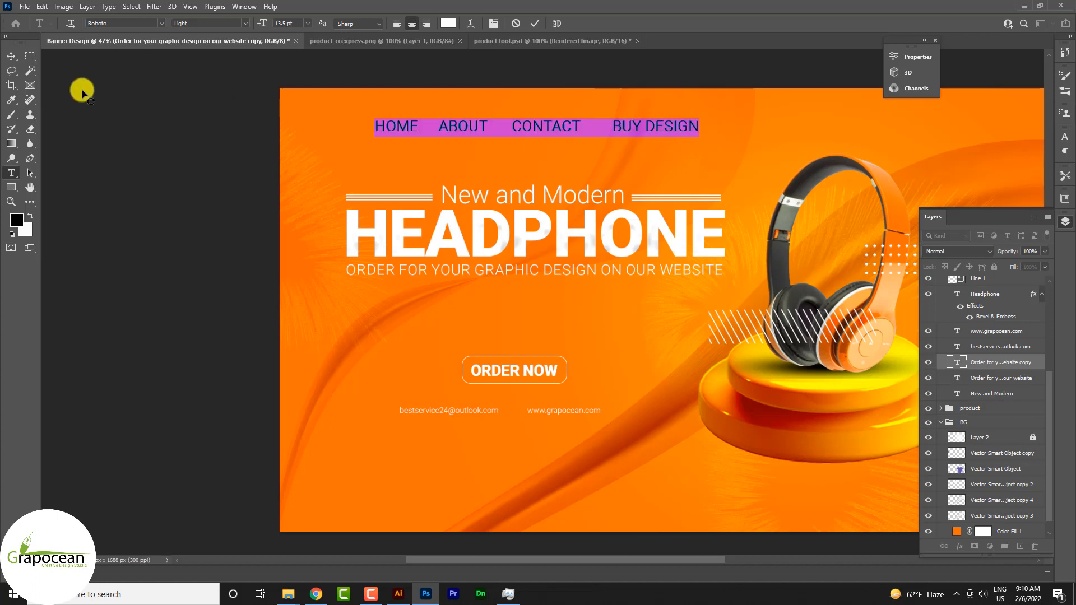
{"action": "left_click", "coordinate": [245, 23]}
{"action": "left_click", "coordinate": [218, 70]}
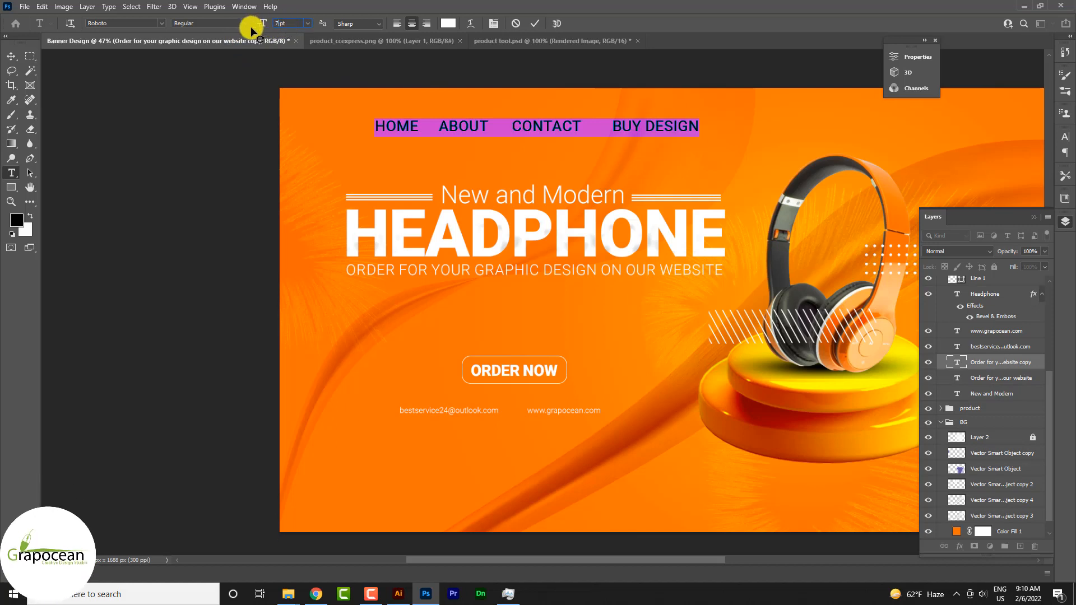
{"action": "type", "text": "7"}
{"action": "key", "text": "Return"}
{"action": "left_click", "coordinate": [10, 56]}
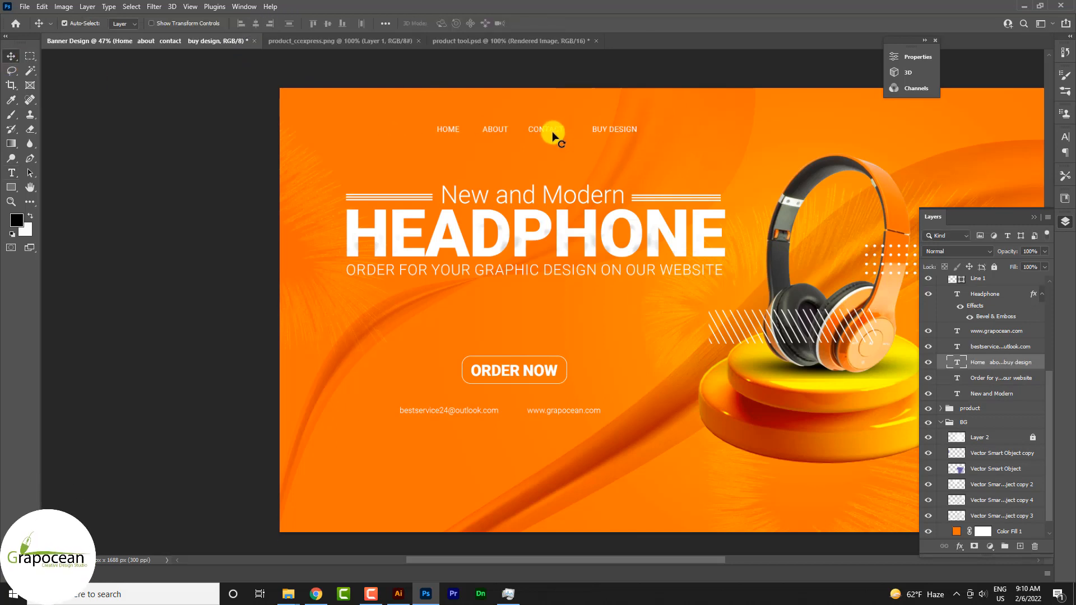
{"action": "left_click_drag", "start_coordinate": [552, 137], "coordinate": [952, 126]}
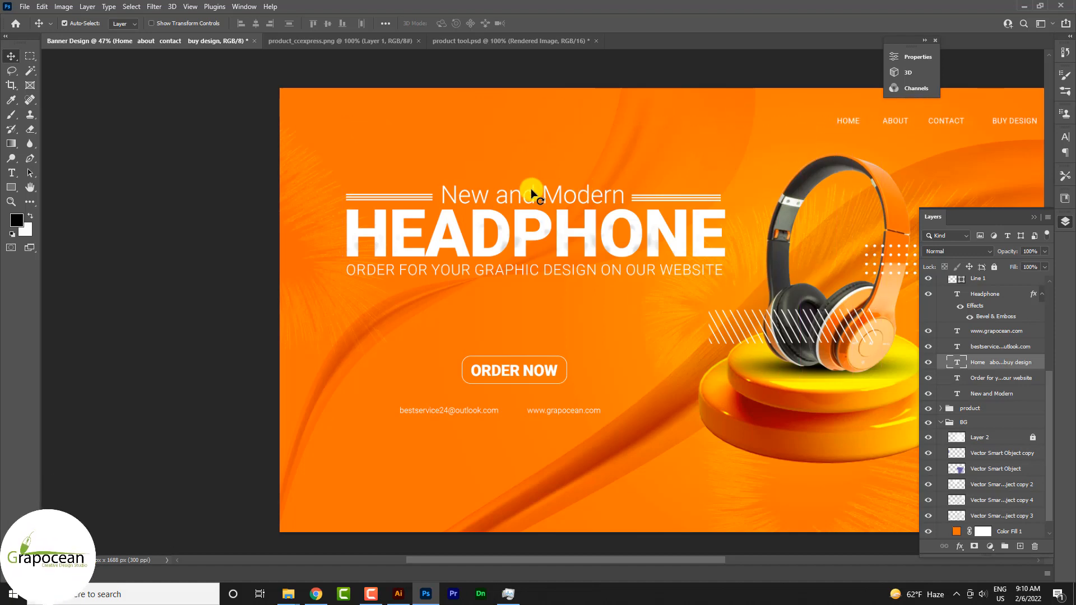
Duplicate the "New and Modern" text below the podium near the banner's lower-right corner and replace the copy with "Call Us".
{"action": "scroll", "coordinate": [464, 215], "scroll_direction": "down", "scroll_amount": 2}
{"action": "scroll", "coordinate": [806, 196], "scroll_direction": "up", "scroll_amount": 1}
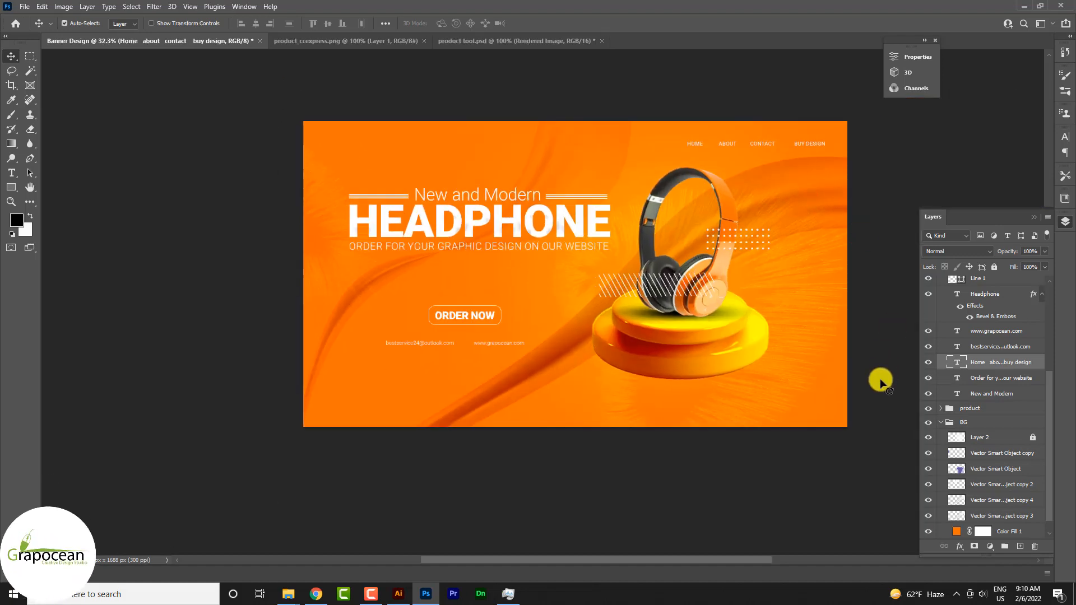
{"action": "scroll", "coordinate": [888, 424], "scroll_direction": "up", "scroll_amount": 1}
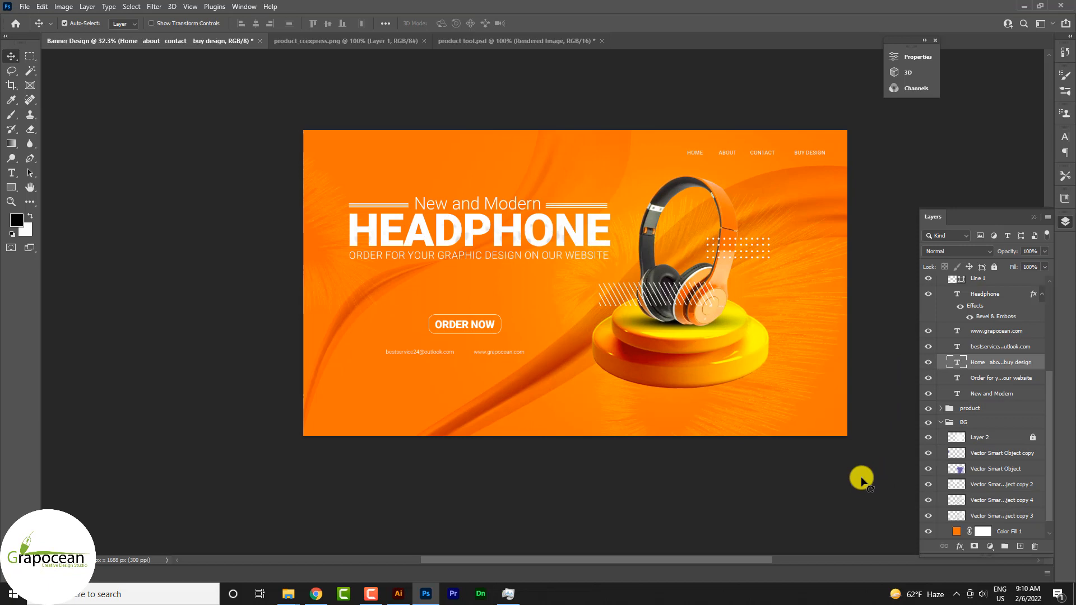
{"action": "left_click_drag", "start_coordinate": [494, 206], "coordinate": [763, 404]}
{"action": "left_click", "coordinate": [12, 175]}
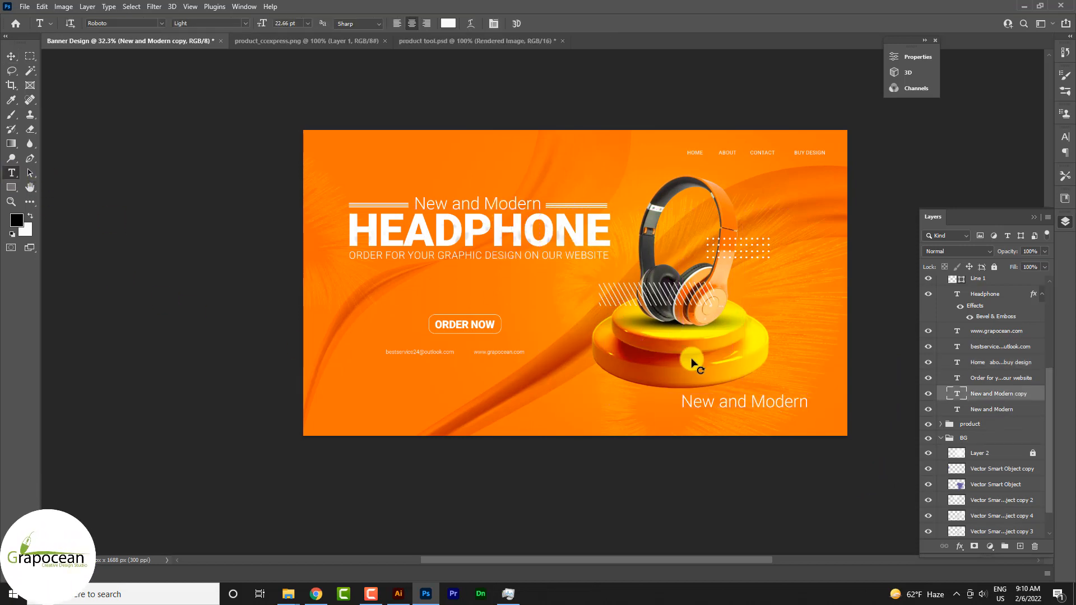
{"action": "triple_click", "coordinate": [693, 408]}
{"action": "key", "text": "BackSpace"}
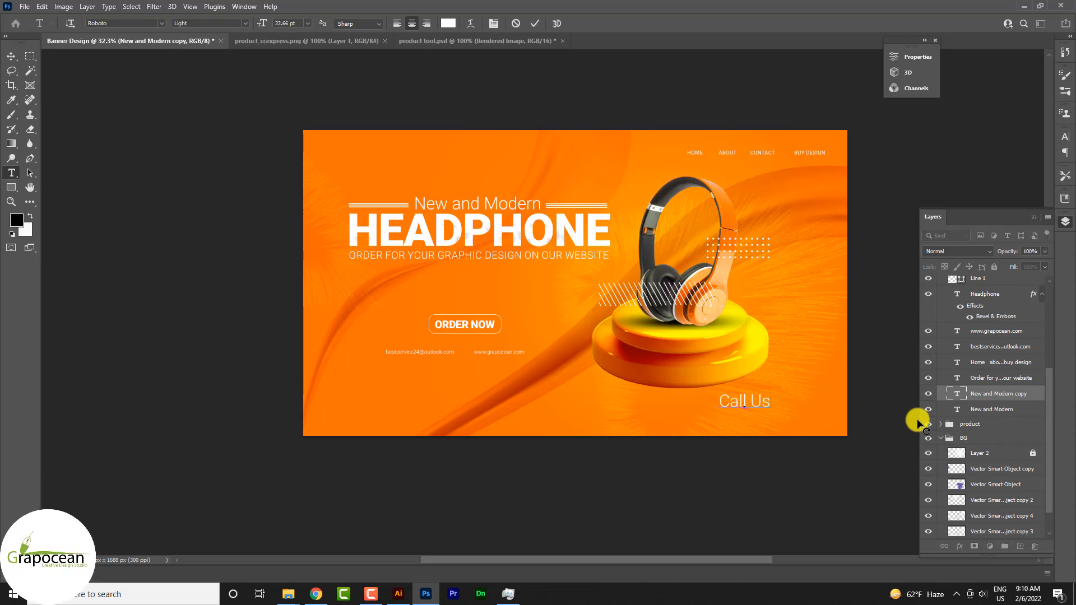
Set the font weight of the "Call Us" text to Medium.
{"action": "triple_click", "coordinate": [767, 403]}
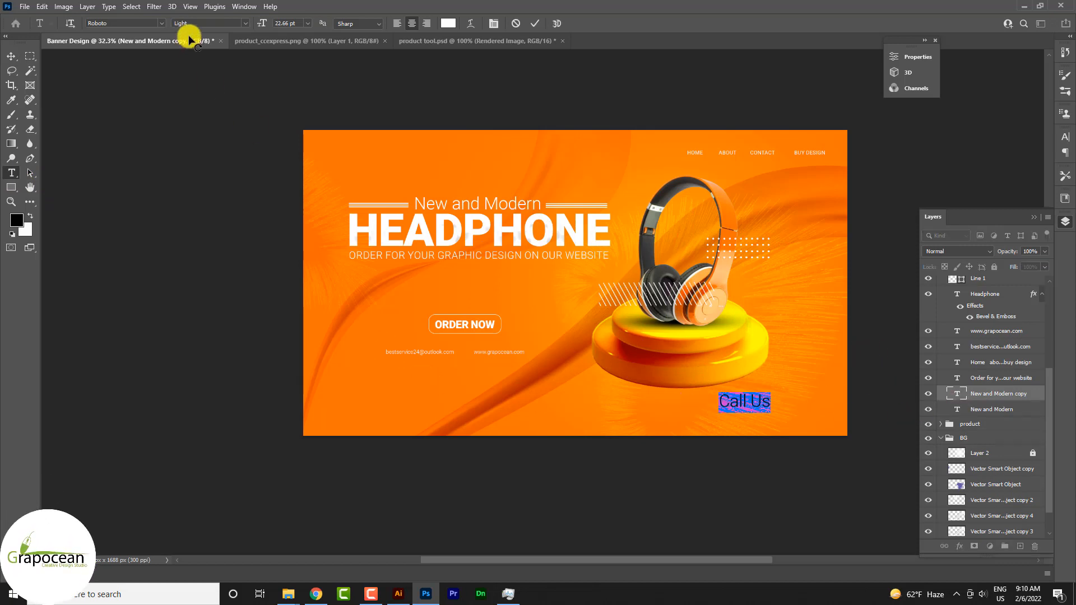
{"action": "left_click", "coordinate": [236, 23]}
{"action": "left_click", "coordinate": [209, 92]}
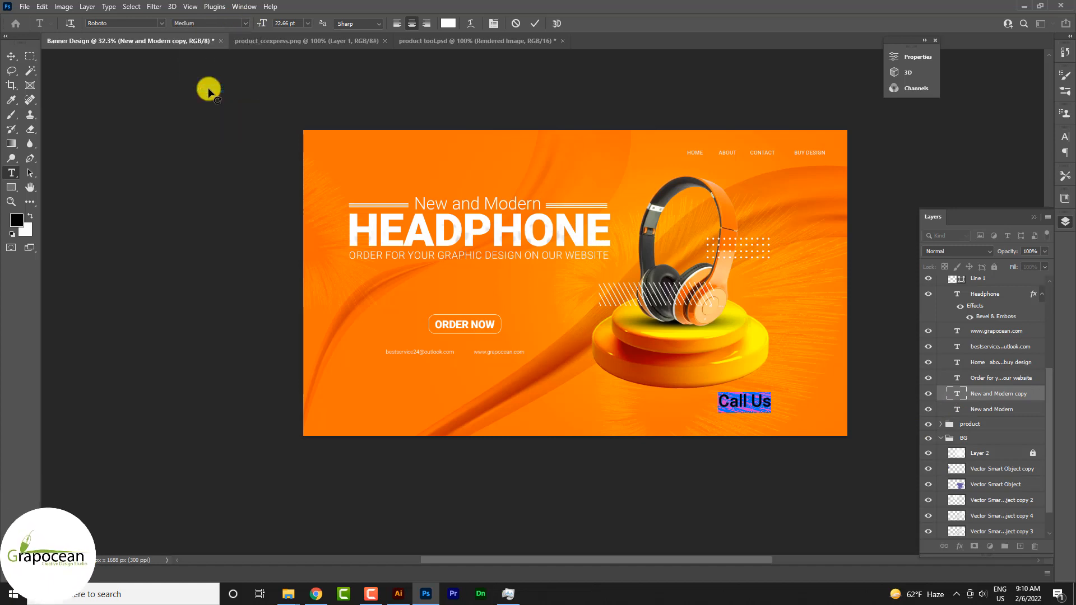
{"action": "left_click", "coordinate": [8, 58]}
Duplicate the tagline beneath "Call Us" and replace the copy's text with the contact phone number.
{"action": "left_click_drag", "start_coordinate": [557, 258], "coordinate": [777, 403]}
{"action": "left_click", "coordinate": [11, 173]}
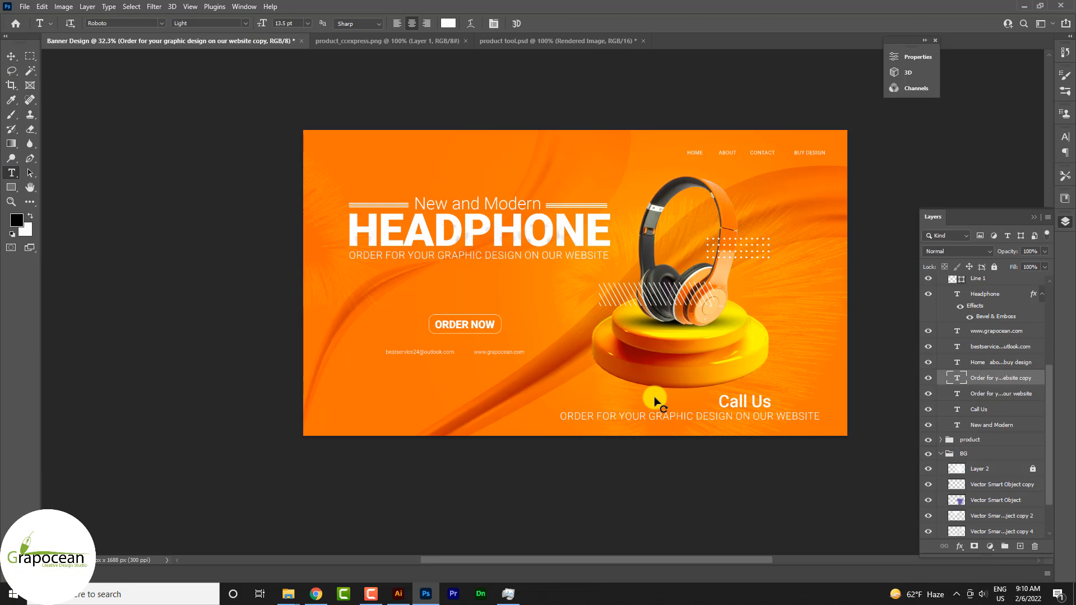
{"action": "left_click", "coordinate": [561, 422]}
{"action": "key", "text": "ctrl+a"}
{"action": "key", "text": "BackSpace"}
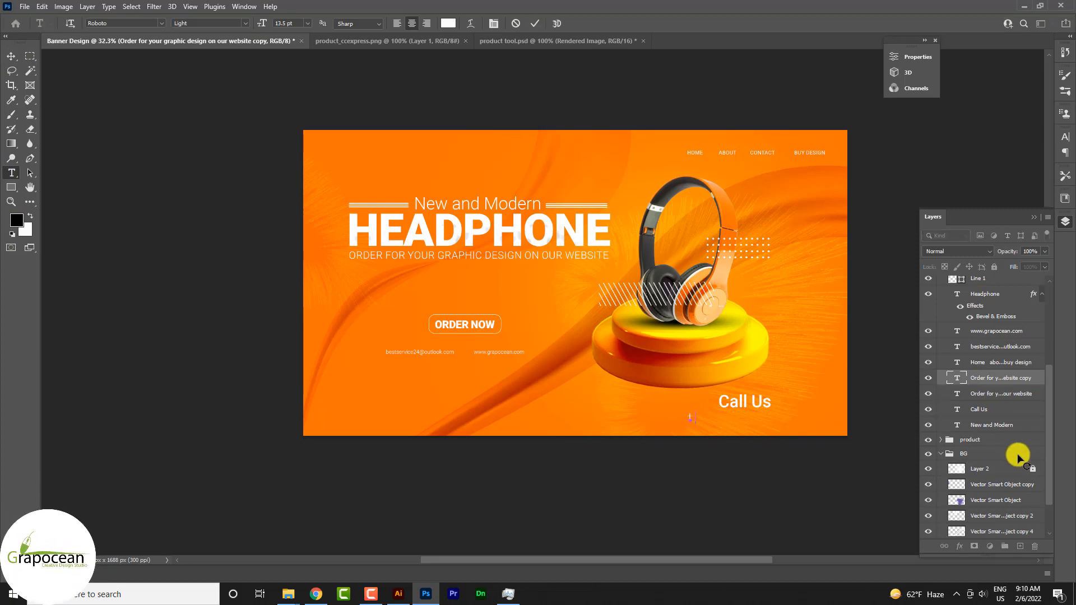
{"action": "type", "text": "+880 111-2222-3333"}
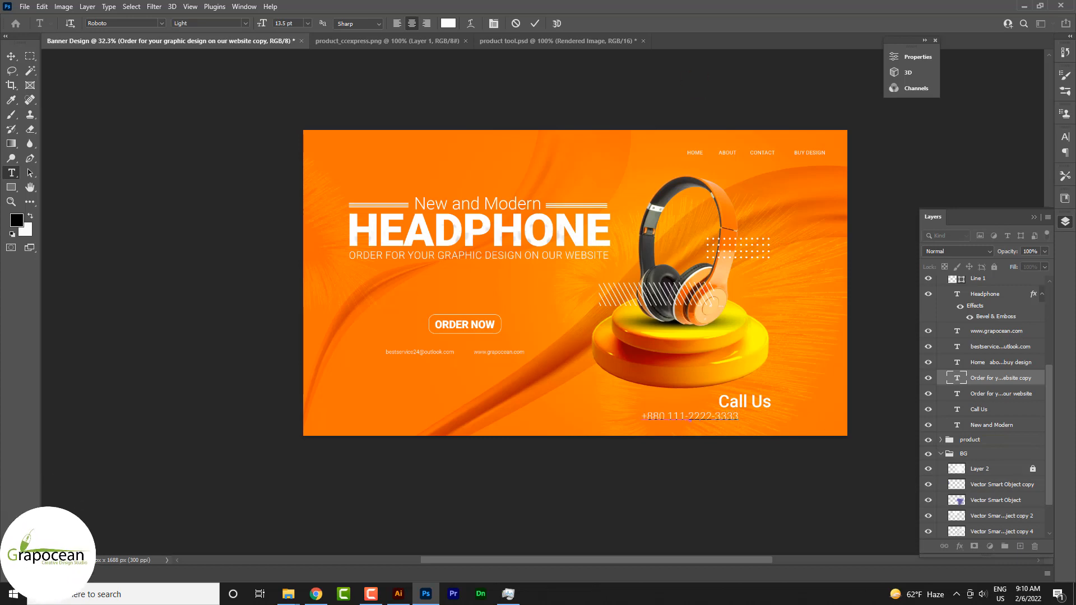
Move the phone number line directly beneath "Call Us" so their left edges align.
{"action": "left_click", "coordinate": [11, 56]}
{"action": "left_click_drag", "start_coordinate": [716, 420], "coordinate": [792, 421]}
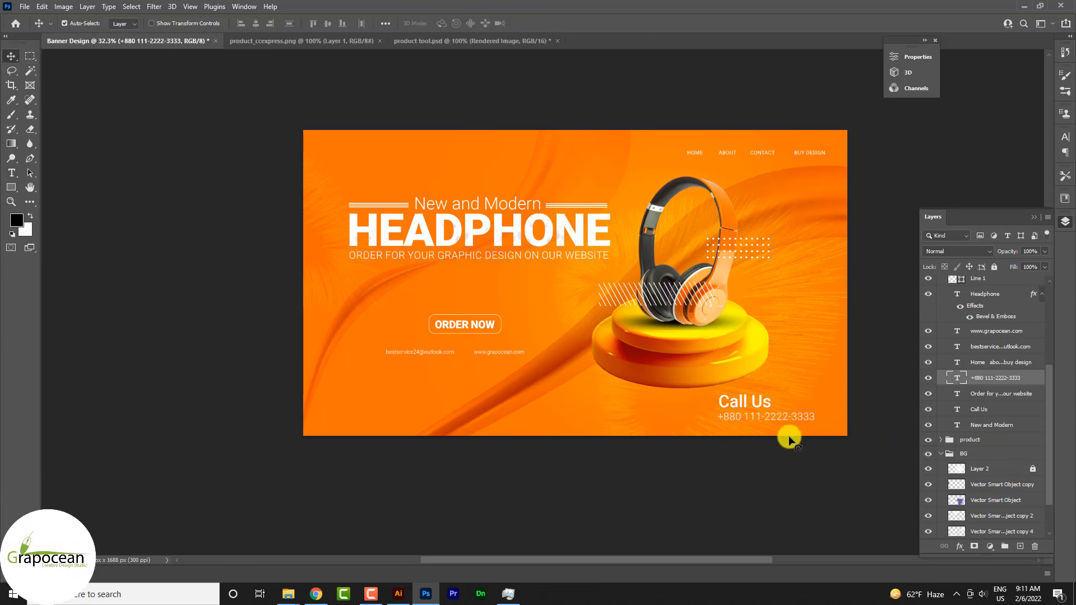
{"action": "scroll", "coordinate": [790, 440], "scroll_direction": "up", "scroll_amount": 3}
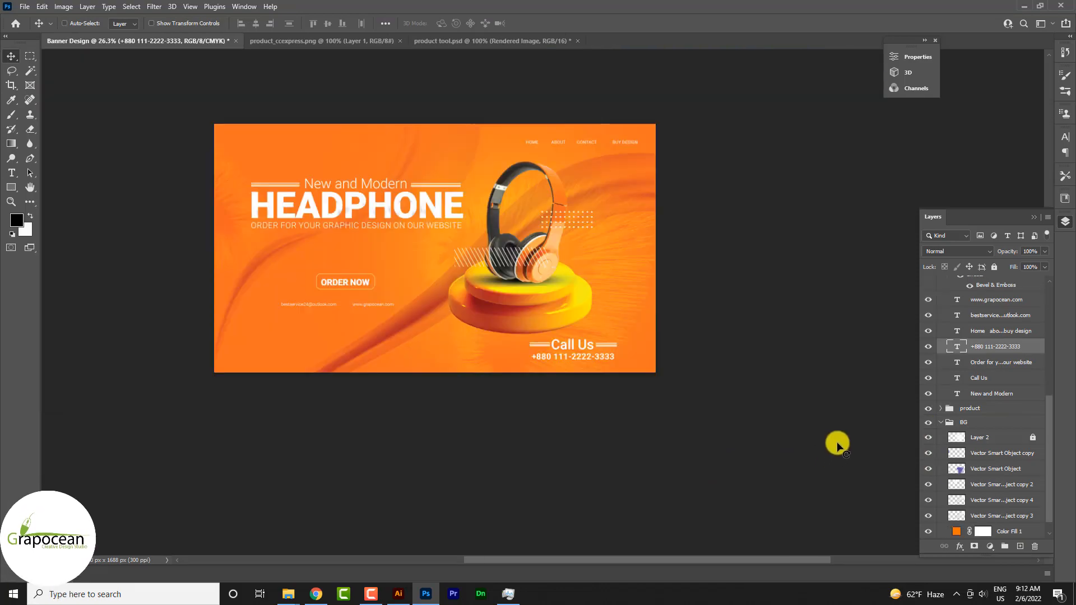
{"action": "scroll", "coordinate": [677, 432], "scroll_direction": "up", "scroll_amount": 10}
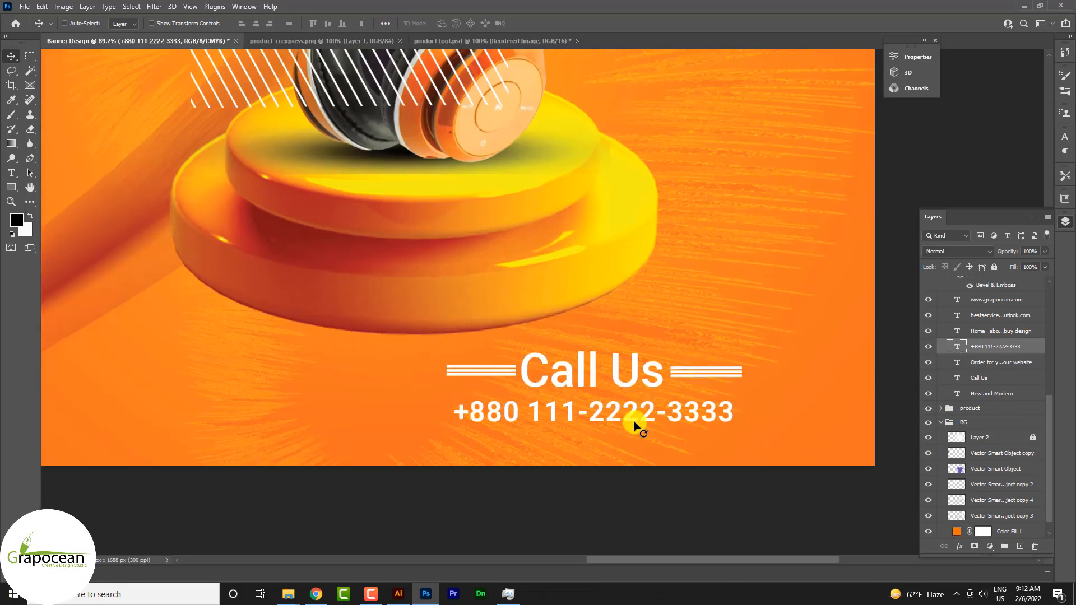